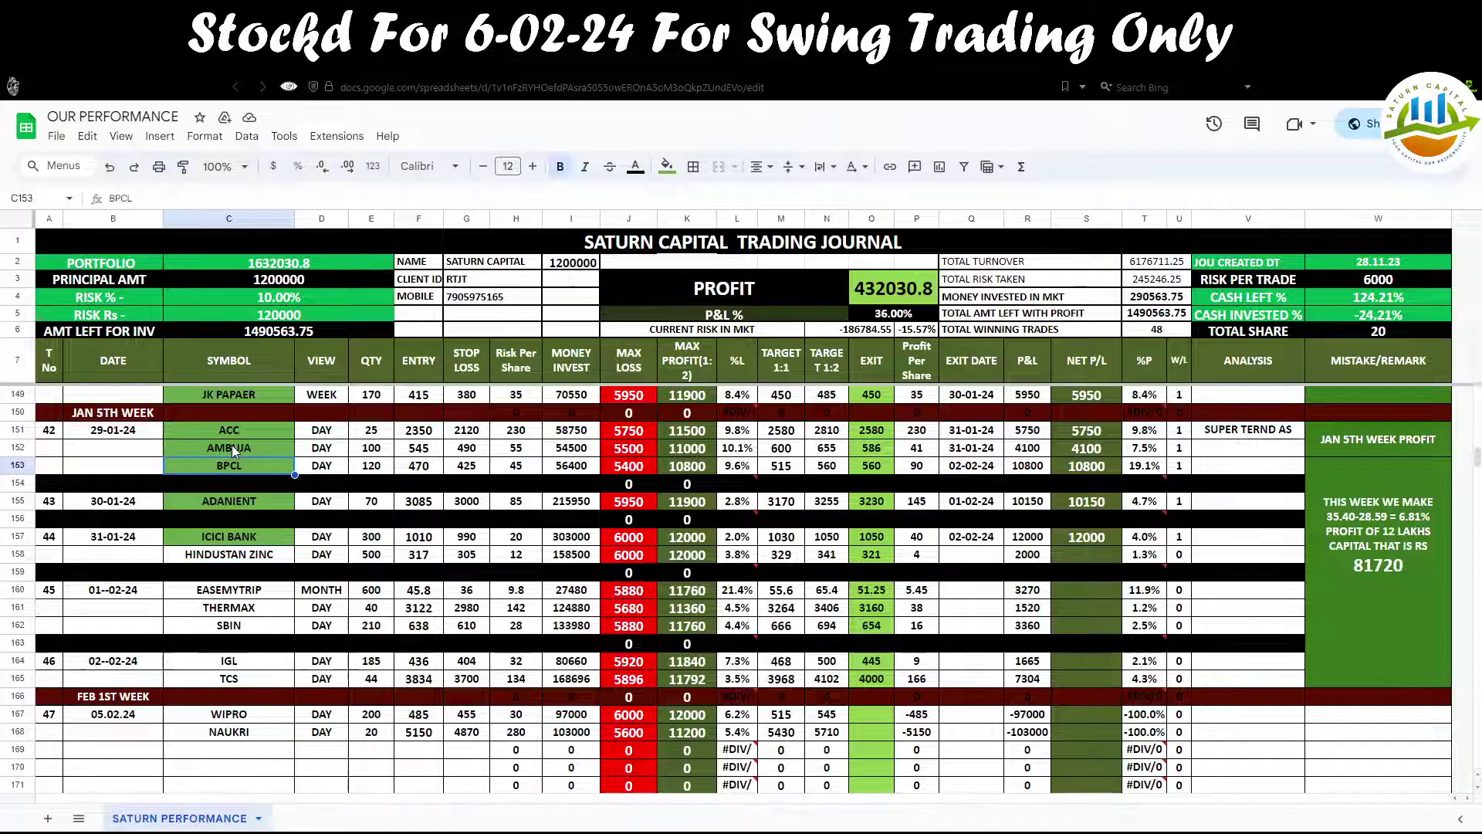
# Review the journal's late-January and early-February trades from AMBUJA to TCS, including net profit, exit prices and exit date.
pyautogui.click(1086, 453)
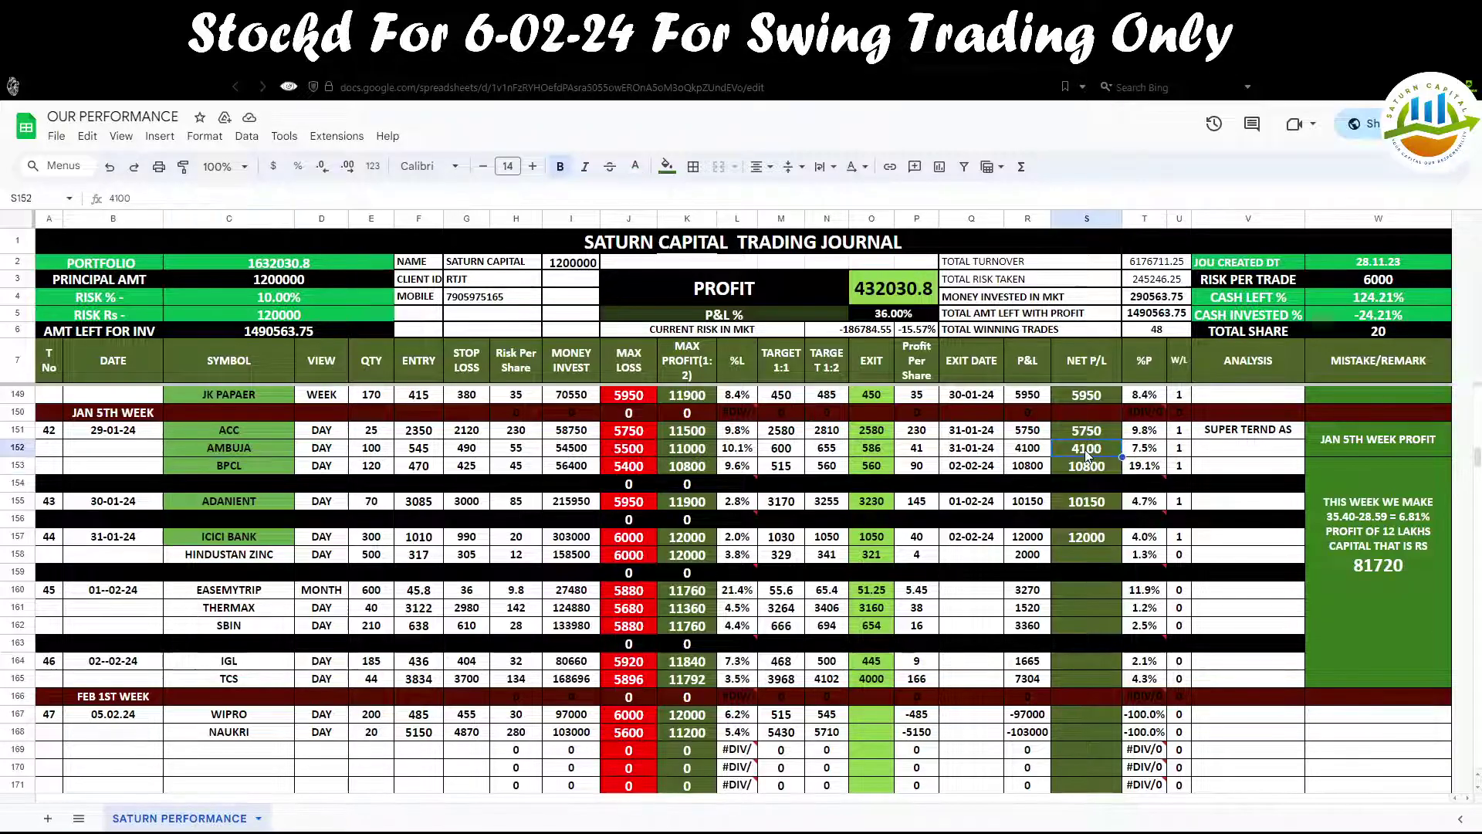
pyautogui.click(214, 559)
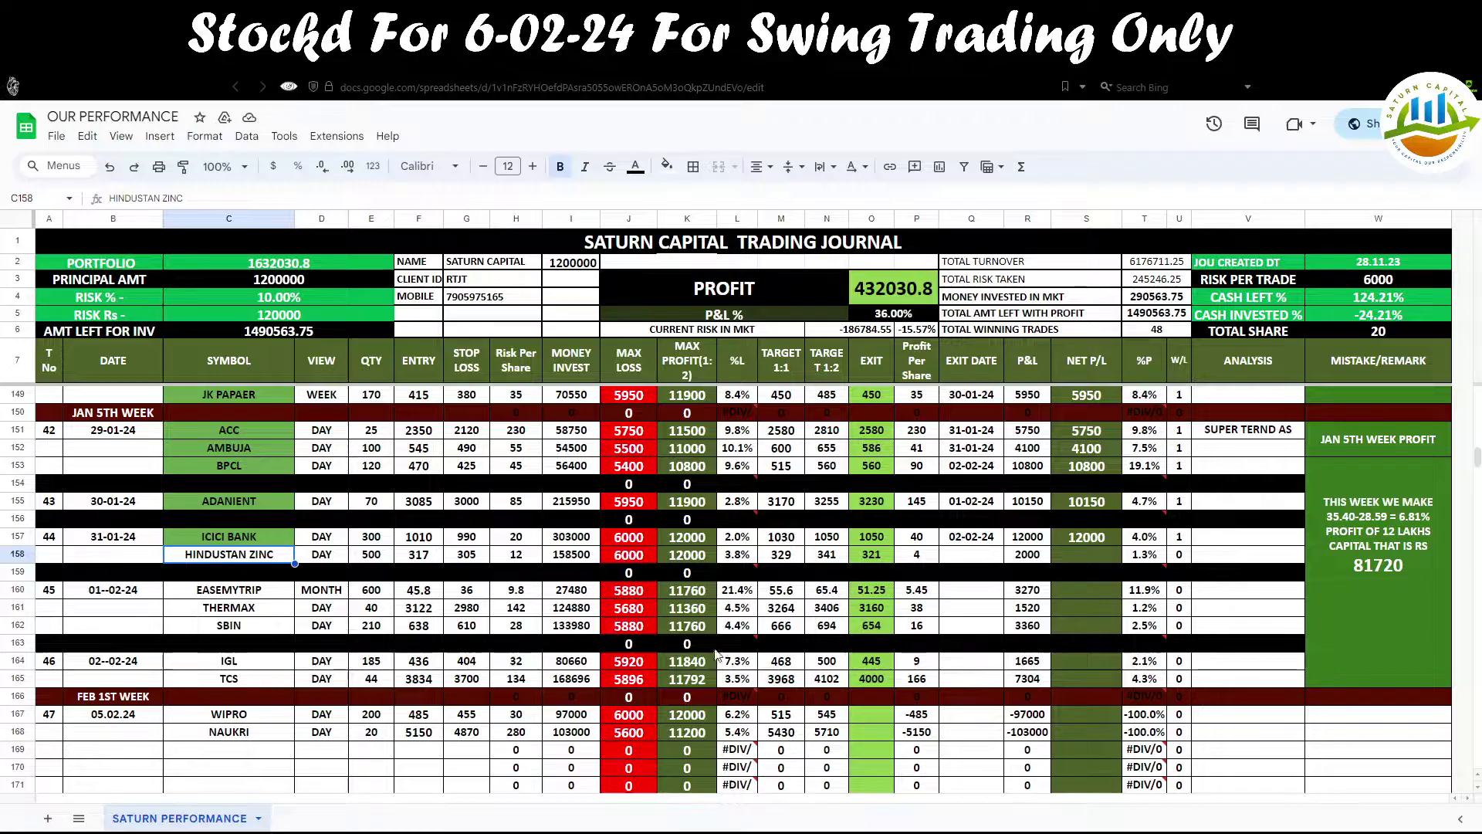
pyautogui.click(871, 555)
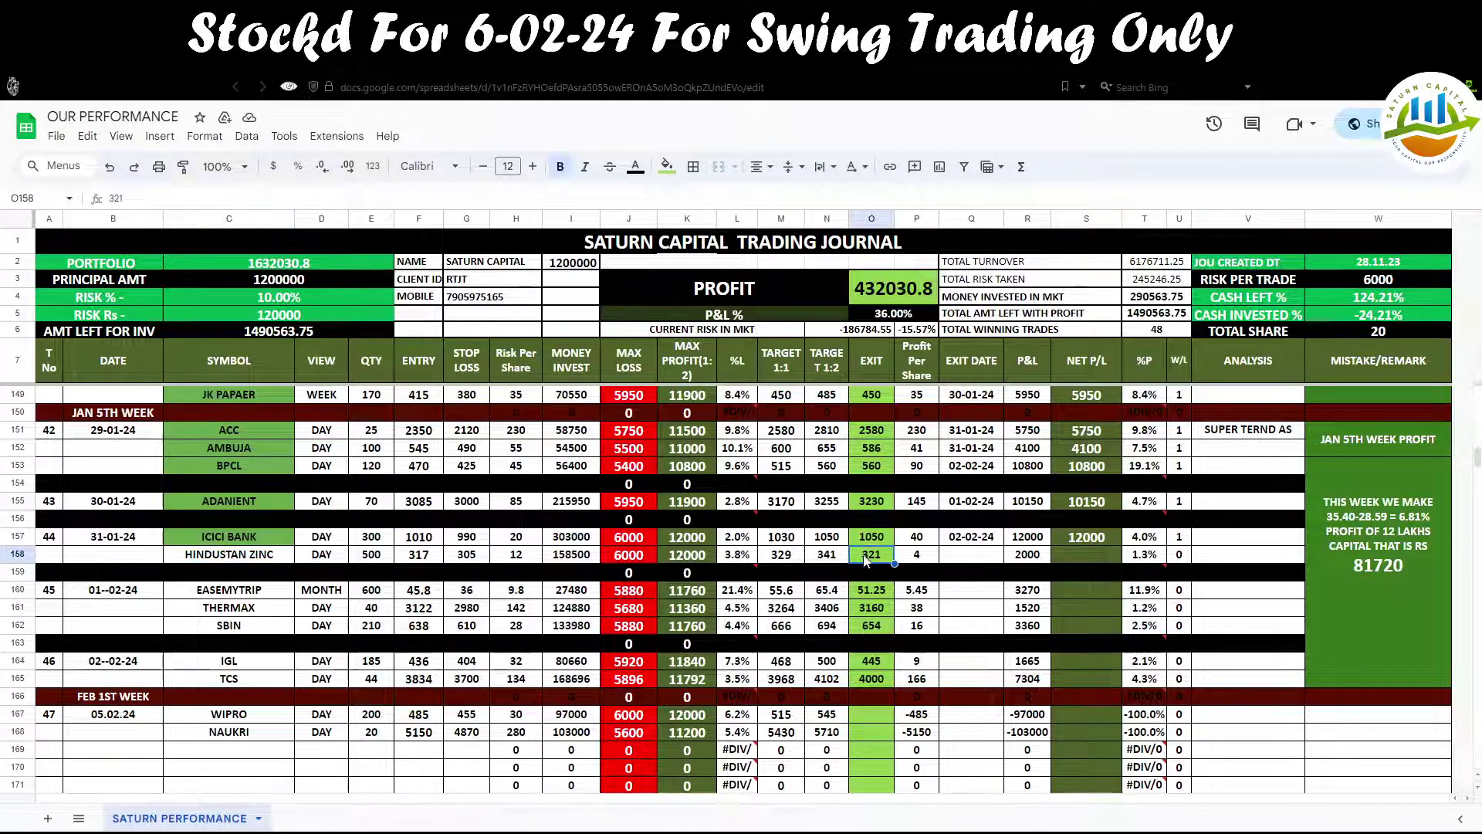
pyautogui.click(247, 593)
pyautogui.click(871, 593)
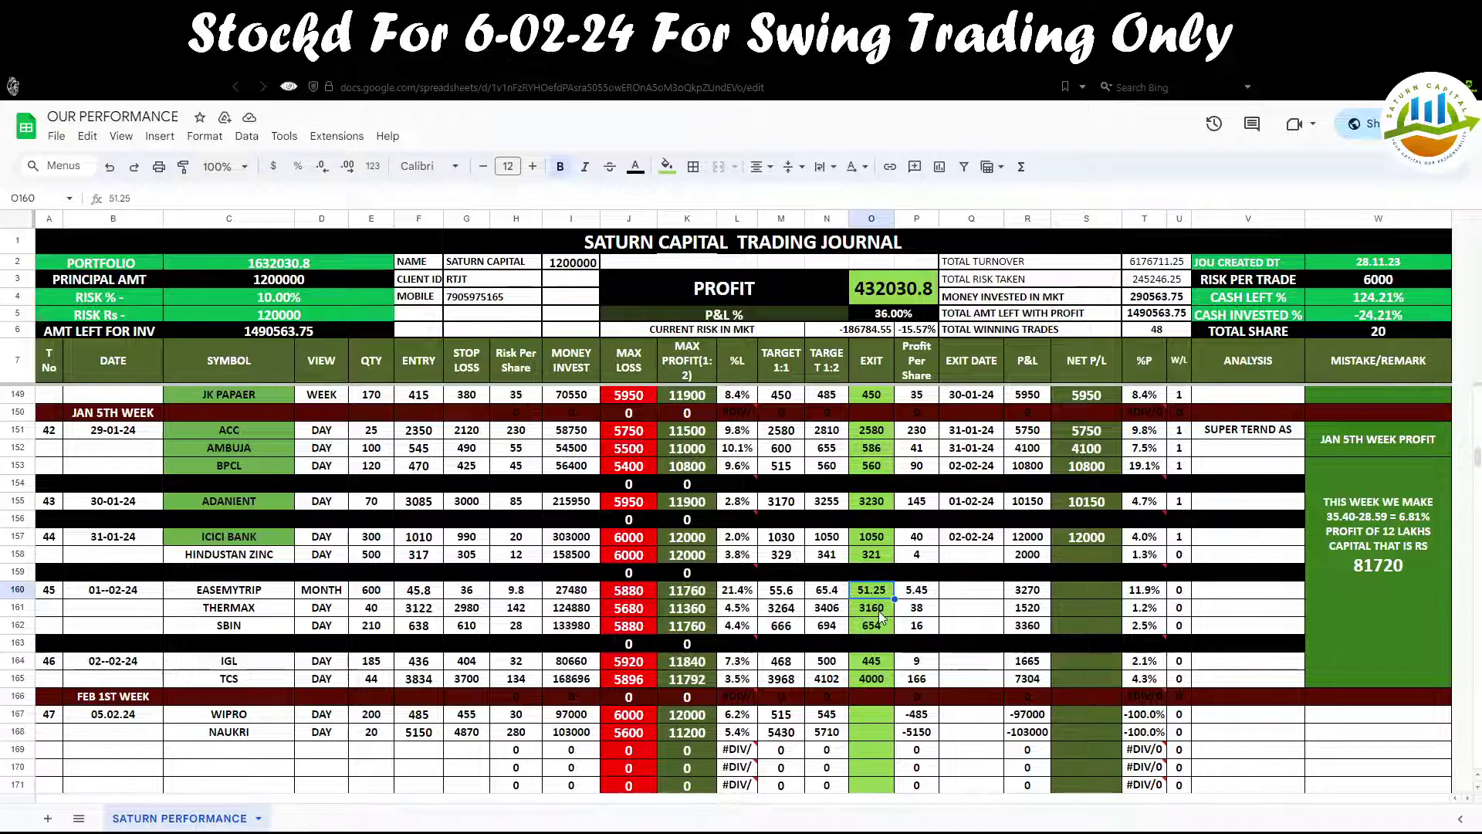
pyautogui.click(879, 612)
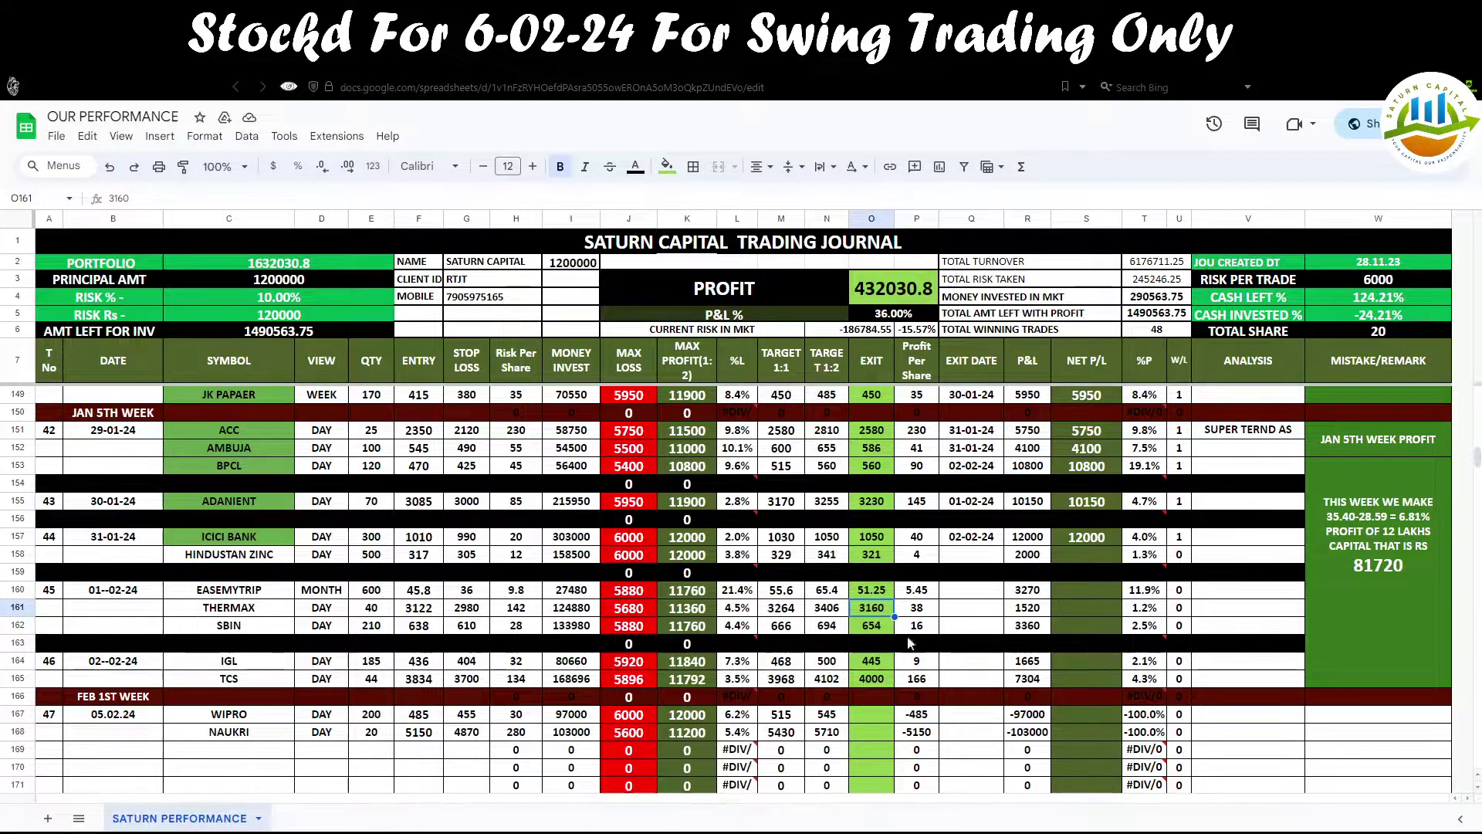
pyautogui.click(872, 630)
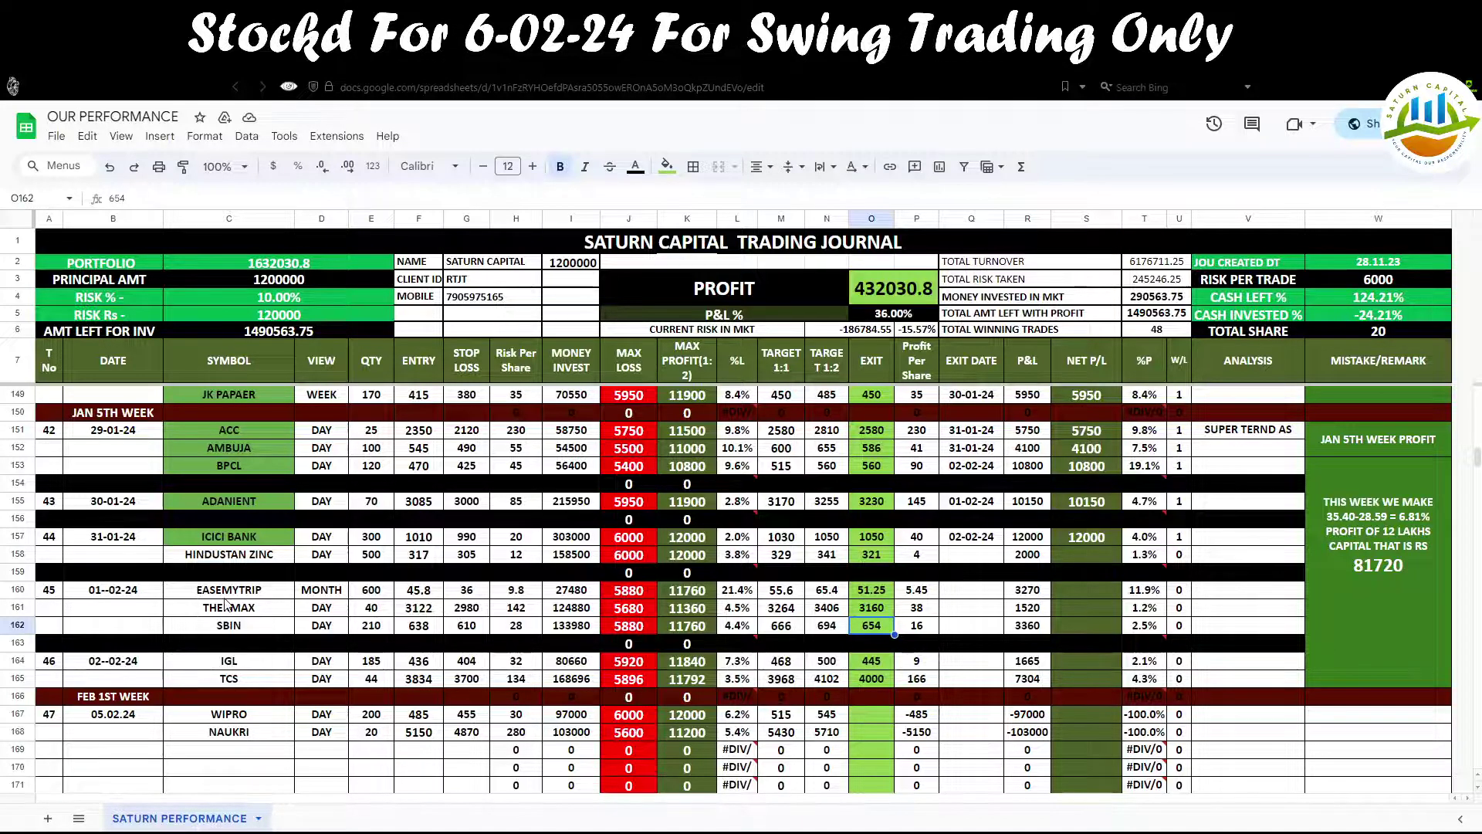
pyautogui.click(976, 542)
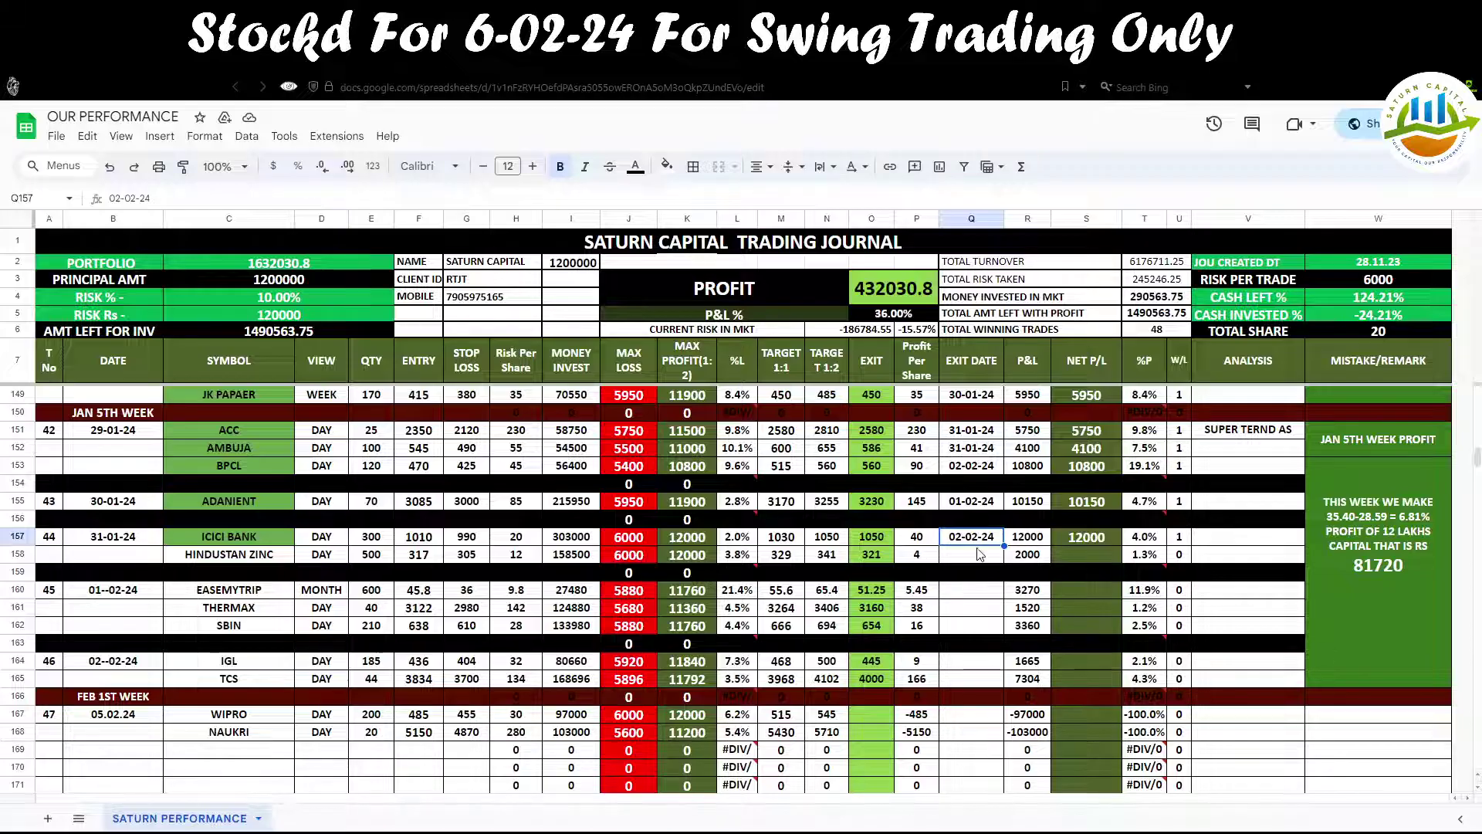
pyautogui.click(235, 539)
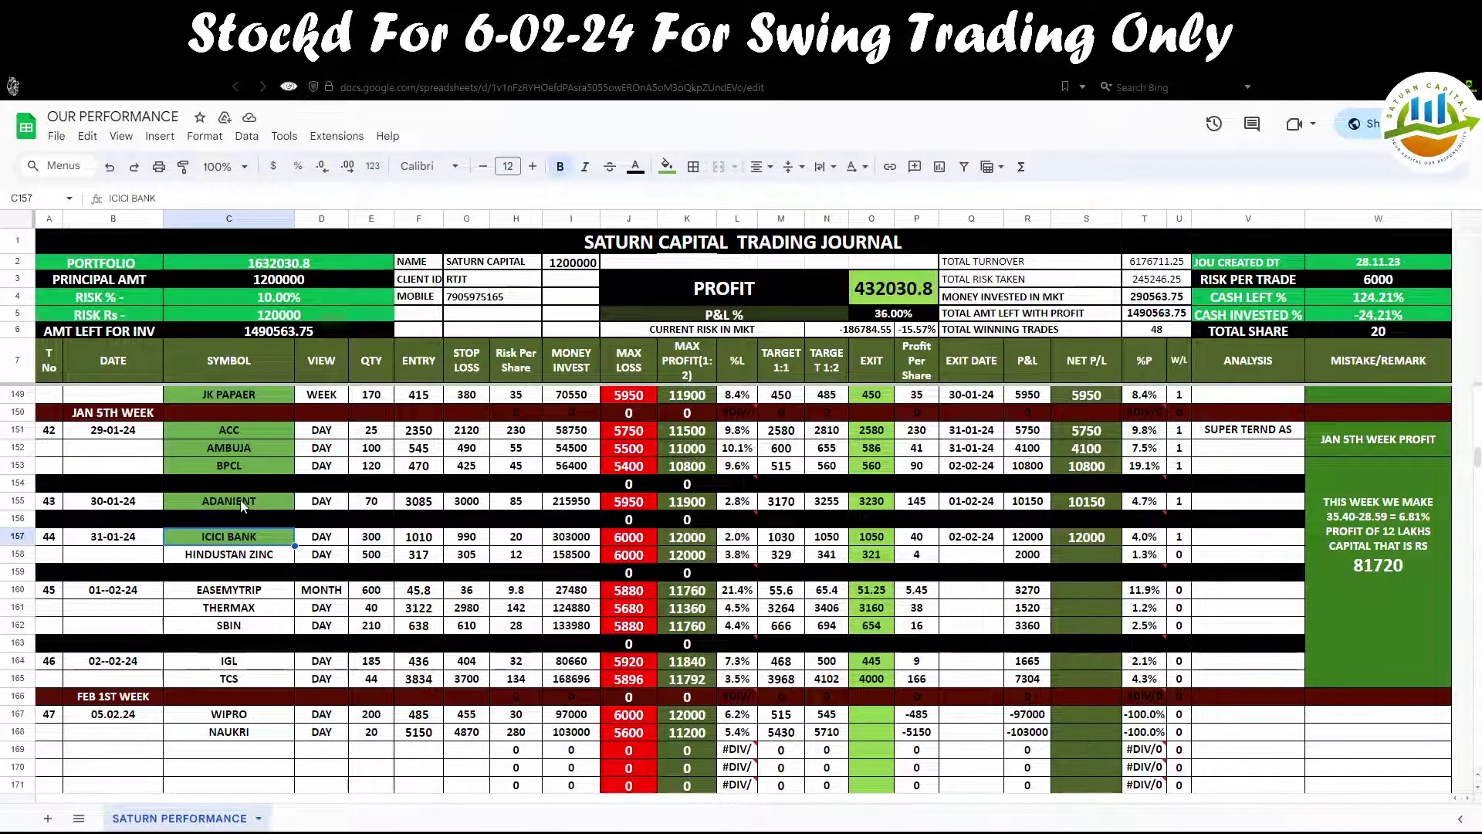
pyautogui.click(235, 679)
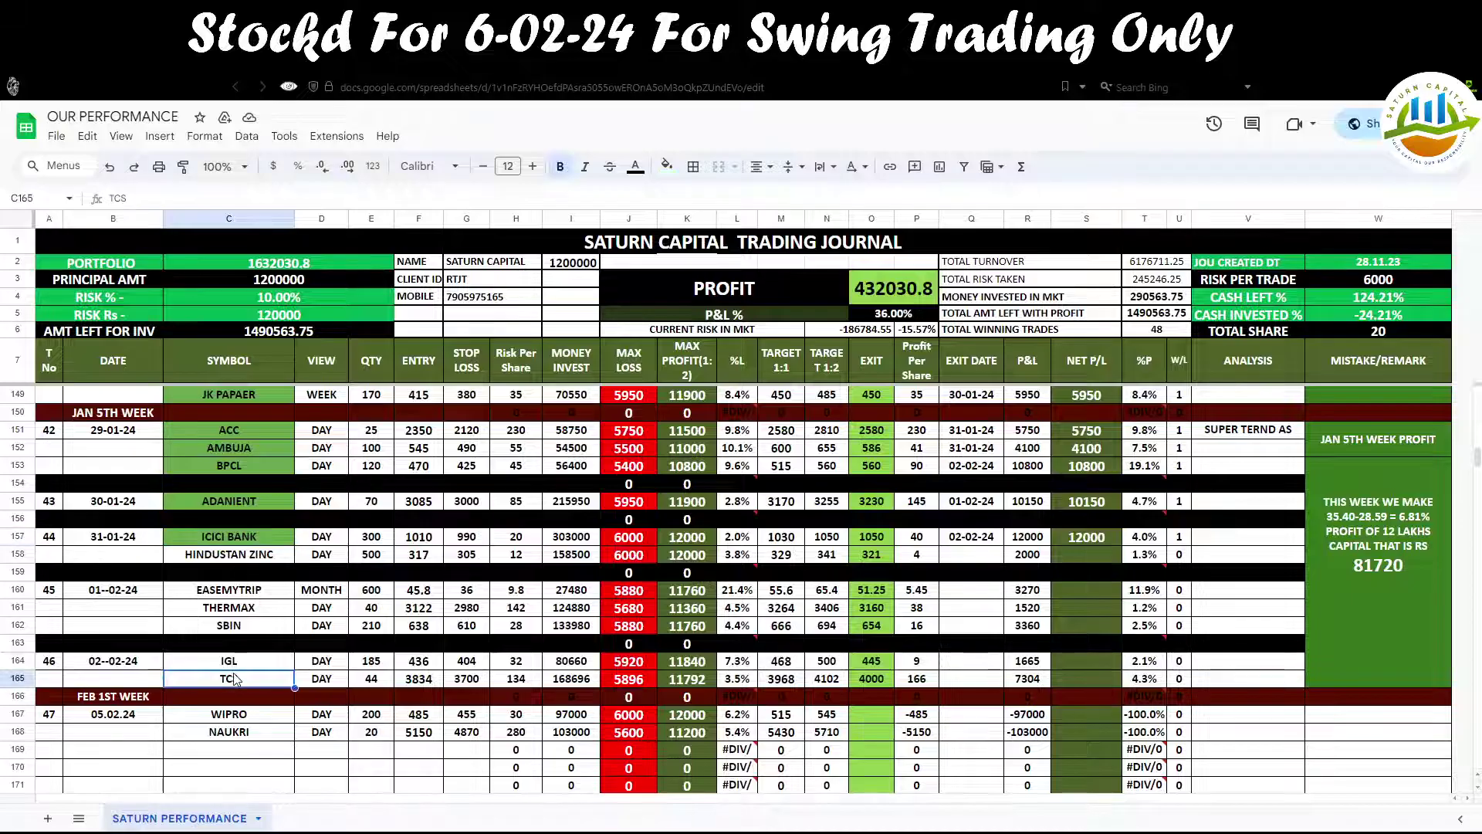
# Examine the JINDAL STEEL trade's exit price, profit percentage and net P/L in the journal.
pyautogui.scroll(7, 280, 596)
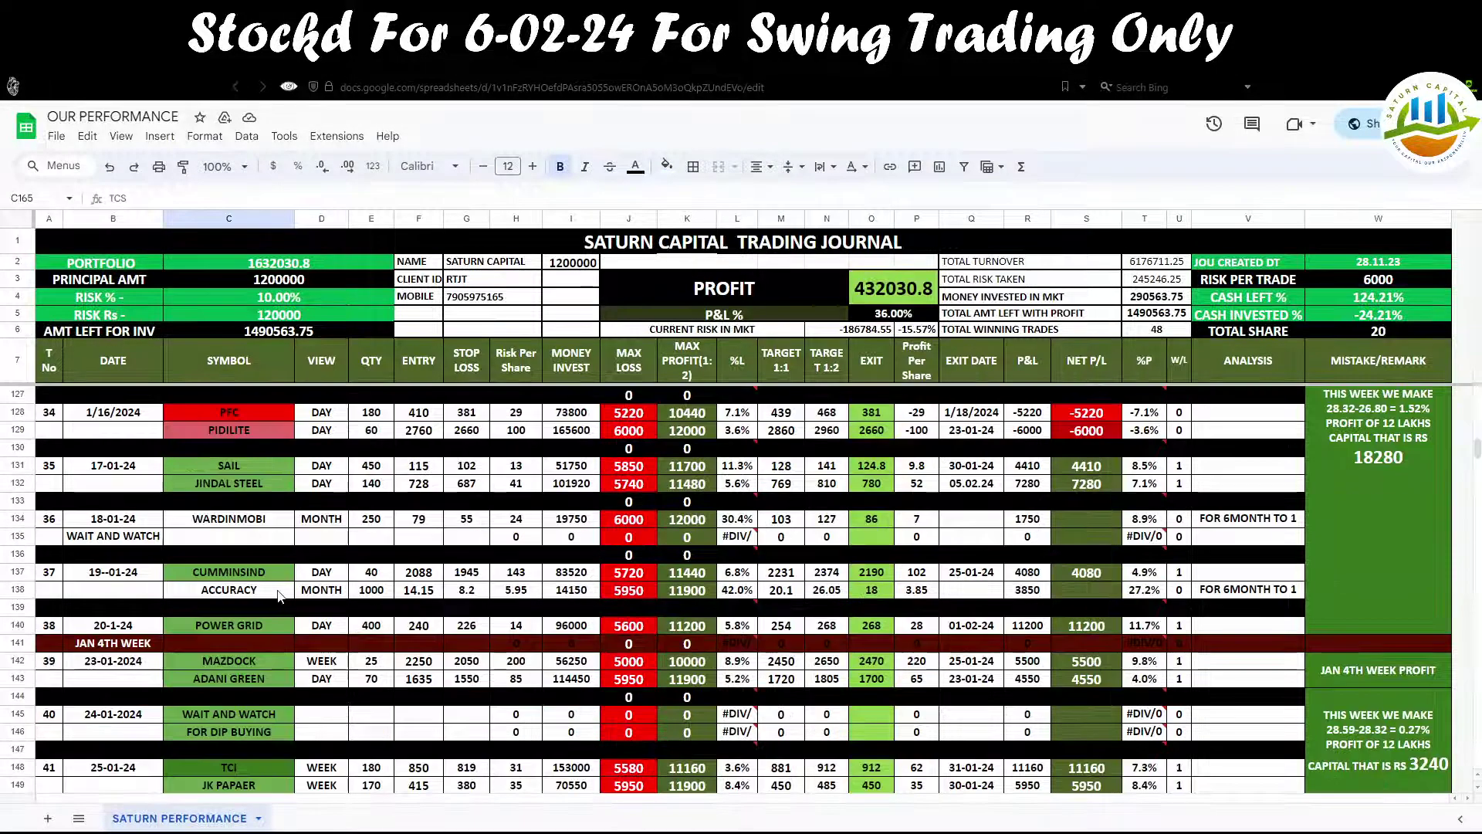
pyautogui.click(229, 482)
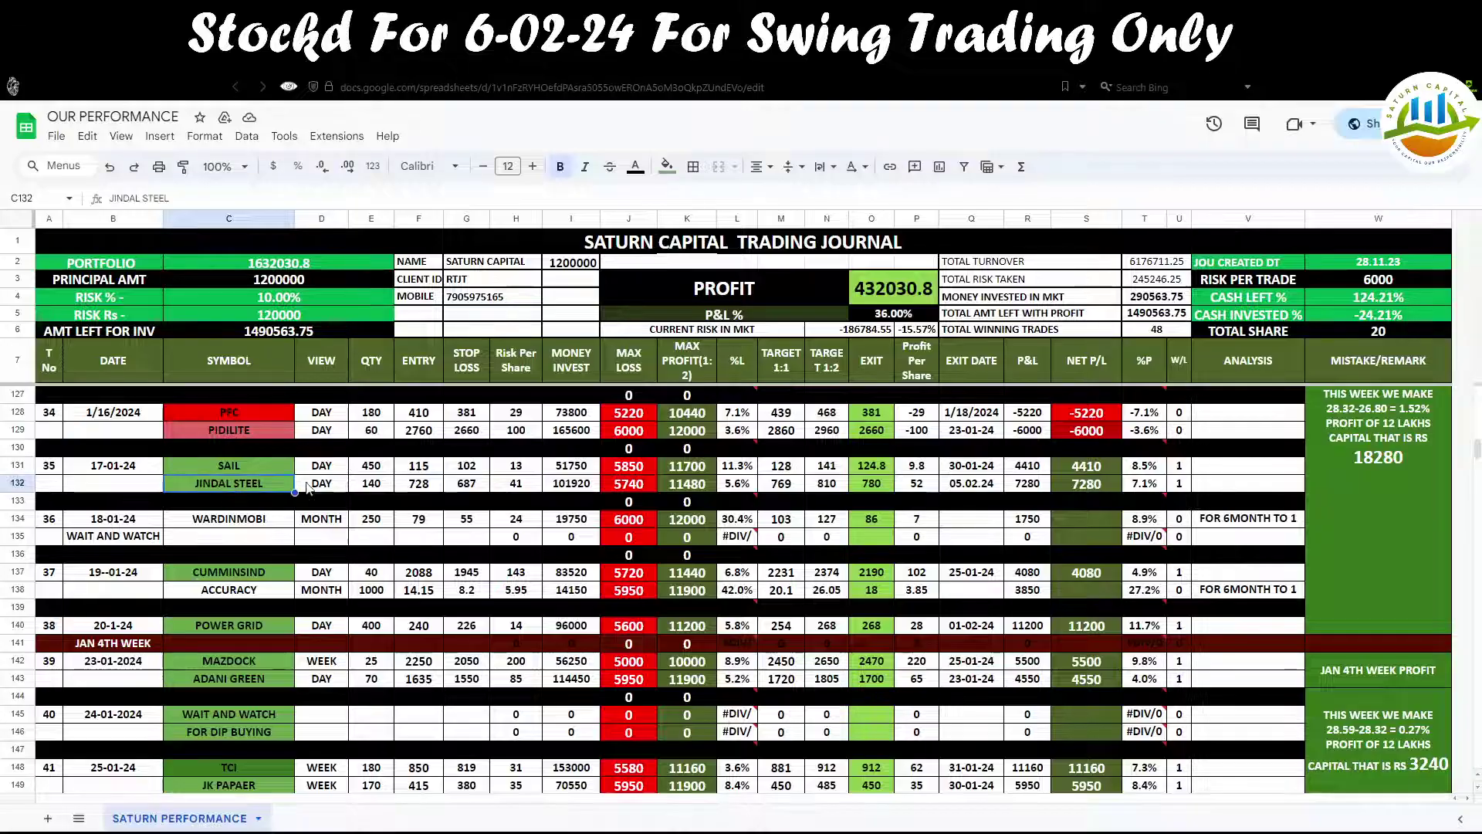
pyautogui.click(875, 484)
pyautogui.click(1140, 488)
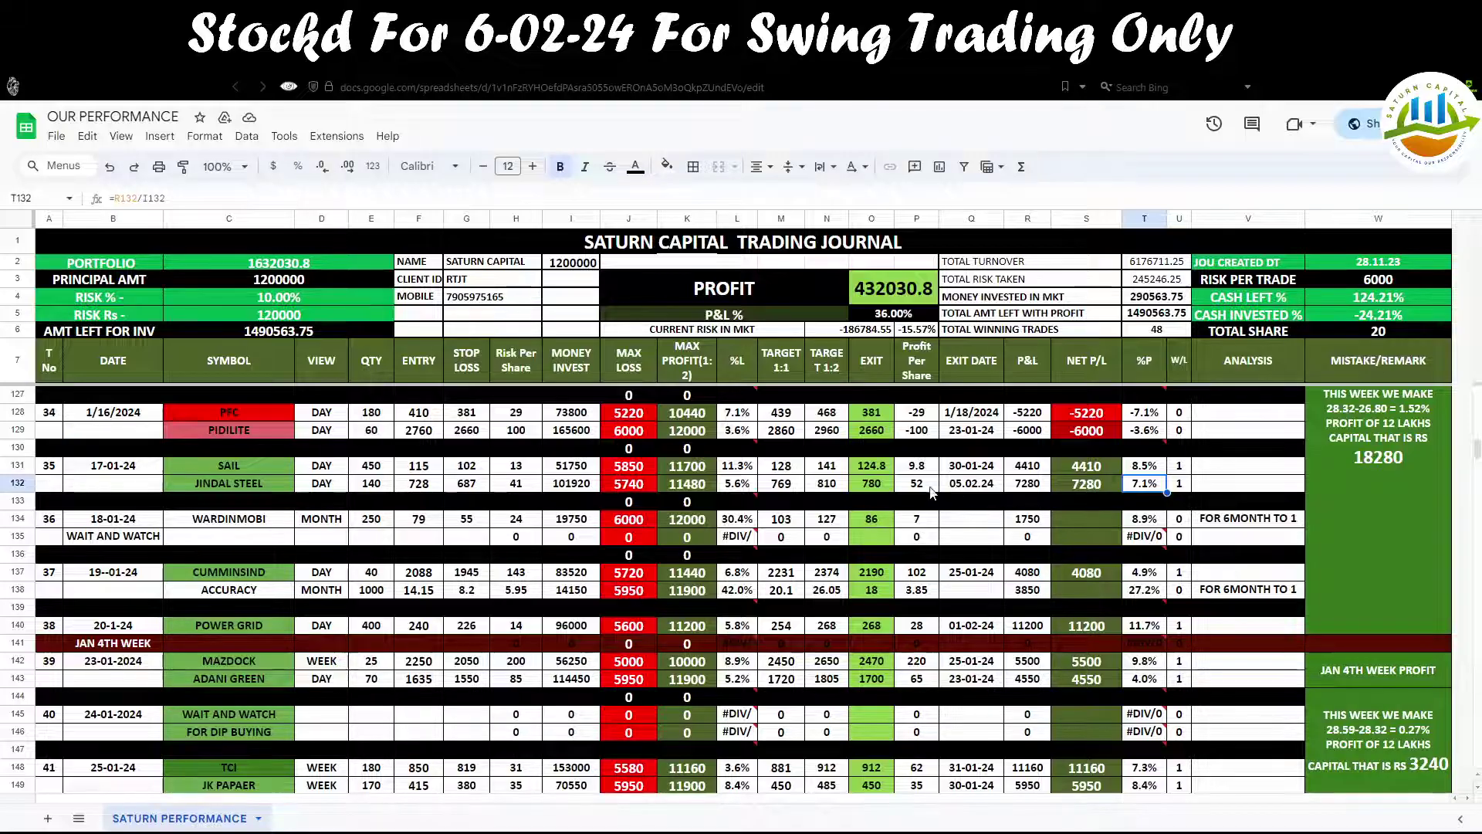
pyautogui.click(1093, 486)
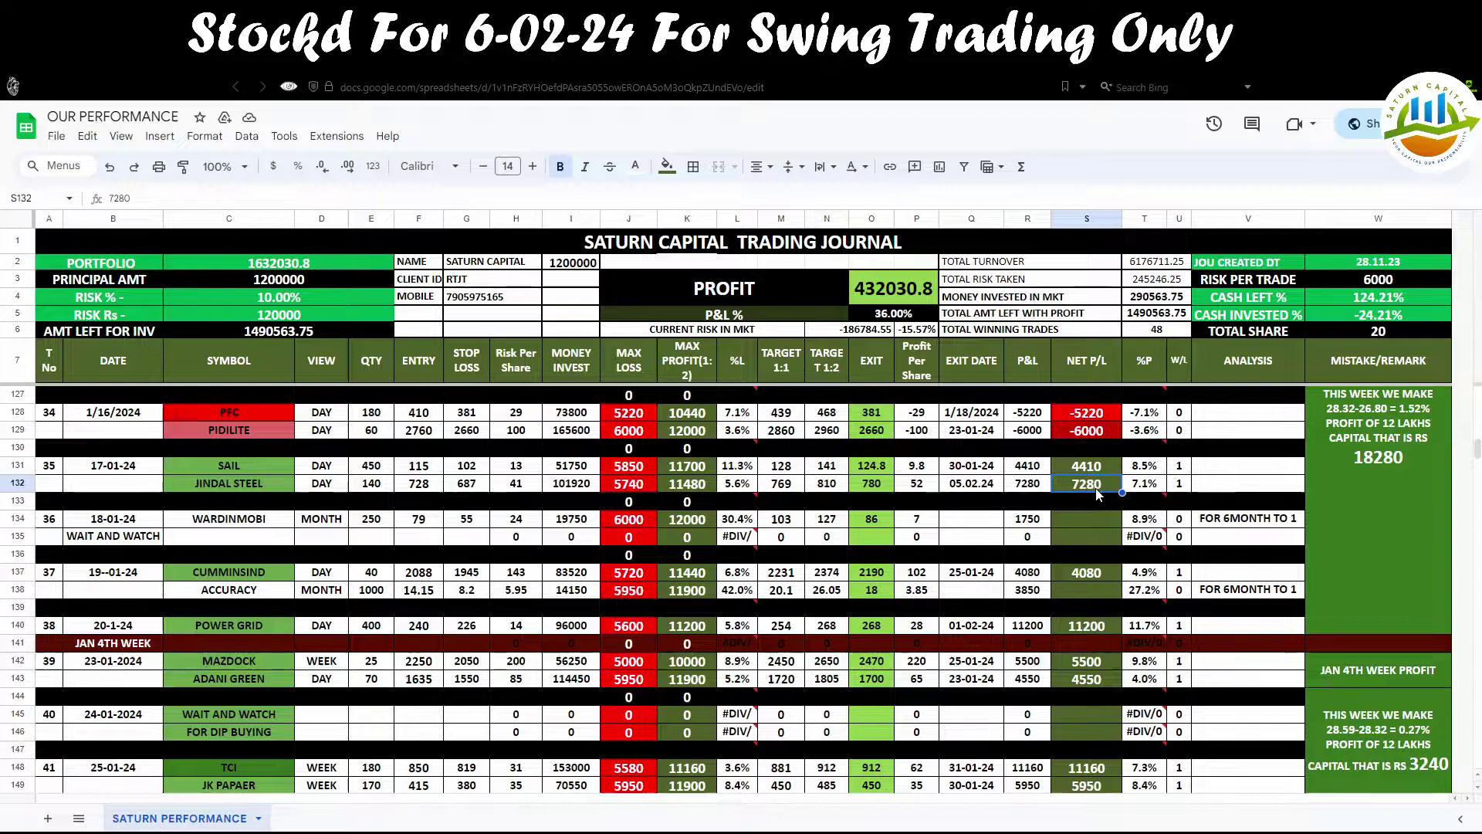
# Switch to the JINDALSTEL daily chart in Angel One and highlight the upper oscillator's latest rise.
pyautogui.hotkey('ctrl', 'Tab')
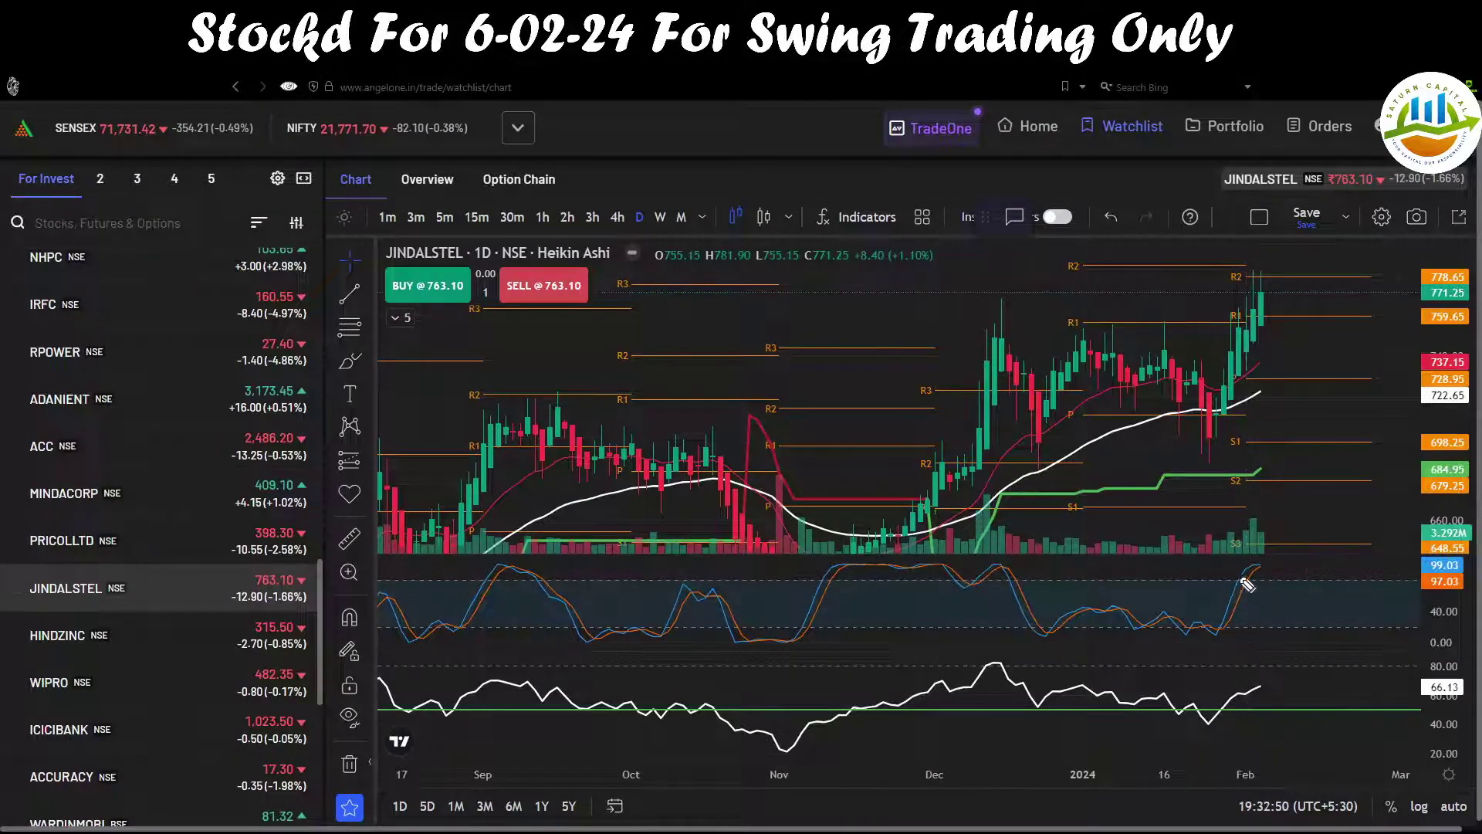
pyautogui.moveTo(1219, 579)
pyautogui.mouseDown()
pyautogui.moveTo(1288, 579)
pyautogui.moveTo(1264, 566)
pyautogui.mouseUp()
# Set the JINDALSTEL chart to the 4-hour interval and mark the latest oscillator turns, the possible price pullback and the R2 level.
pyautogui.click(620, 217)
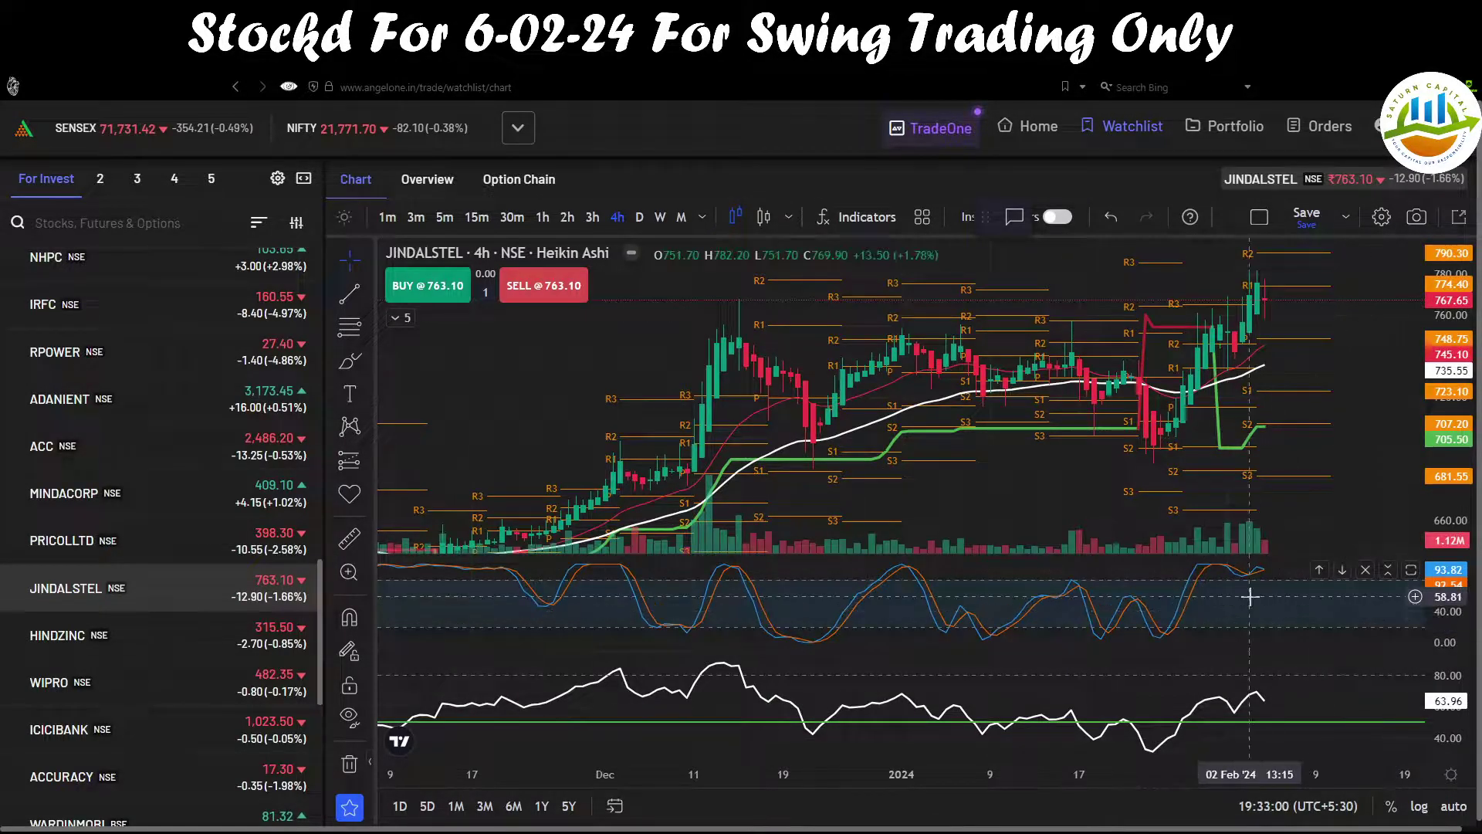
pyautogui.moveTo(1229, 578); pyautogui.dragTo(1281, 577)
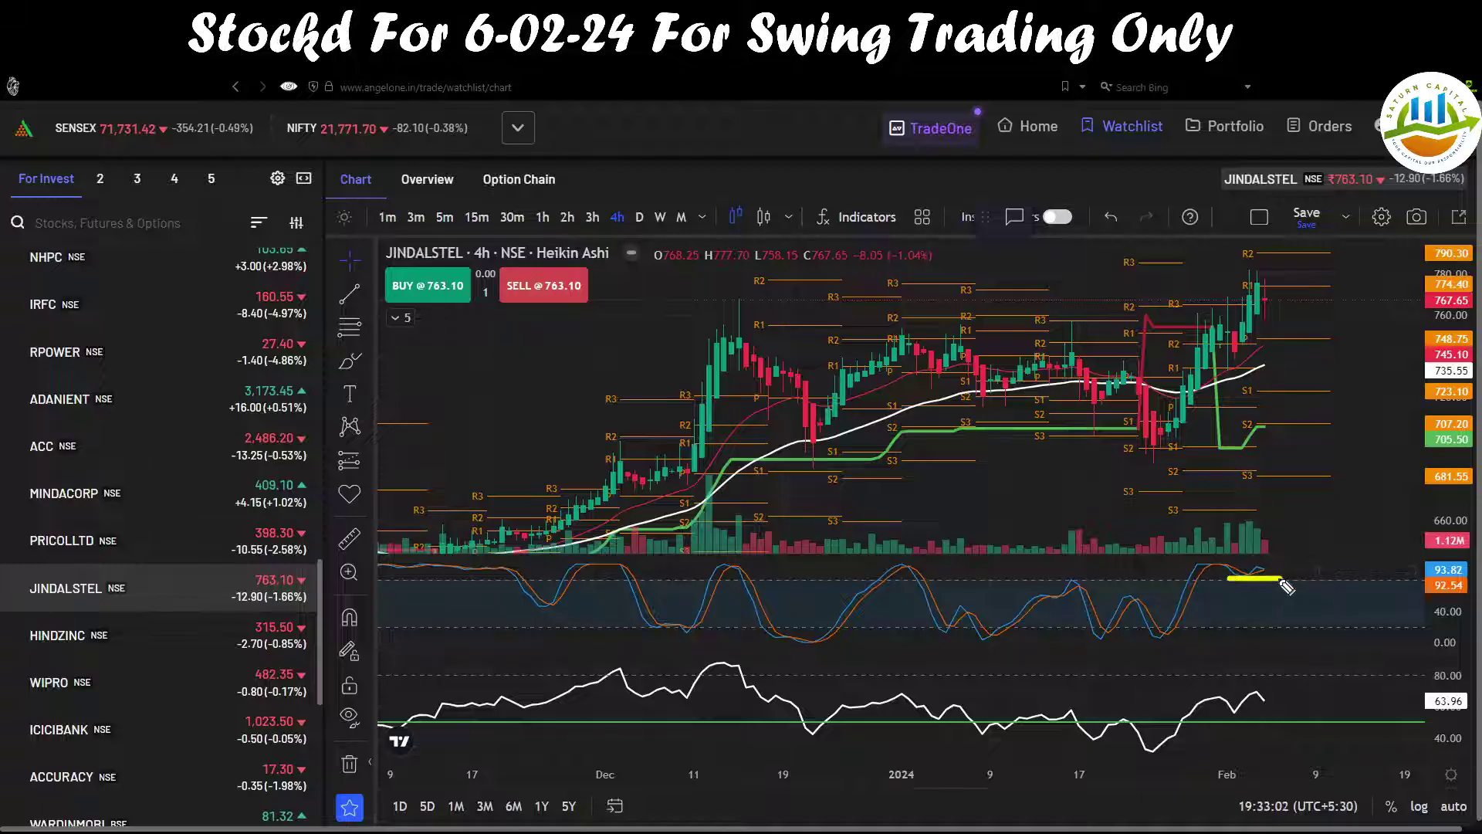
pyautogui.moveTo(1252, 693); pyautogui.dragTo(1263, 704)
pyautogui.moveTo(1180, 577)
pyautogui.mouseDown()
pyautogui.moveTo(1214, 573)
pyautogui.moveTo(1213, 559)
pyautogui.mouseUp()
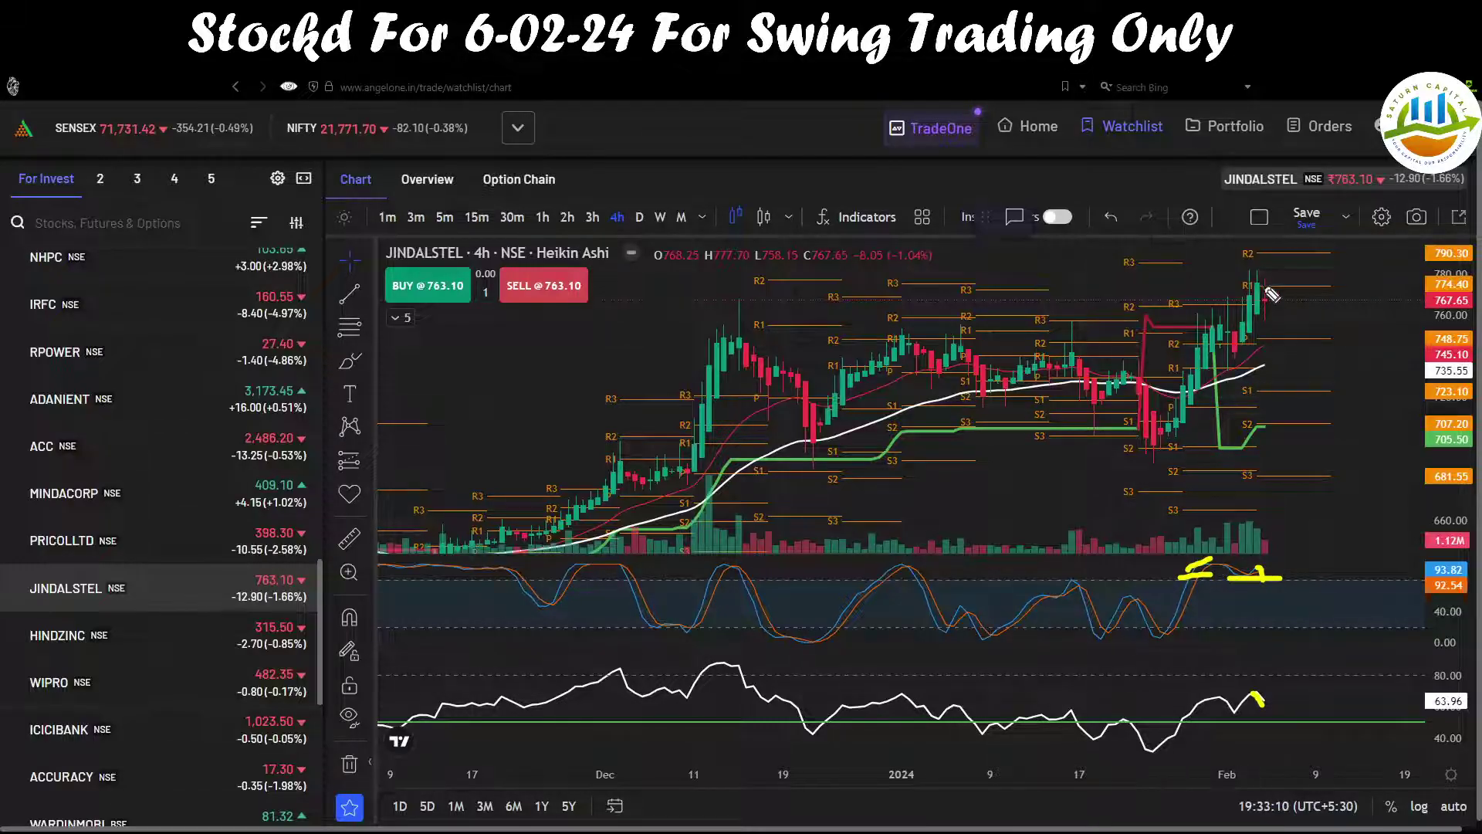
pyautogui.moveTo(1265, 276)
pyautogui.mouseDown()
pyautogui.moveTo(1265, 313)
pyautogui.moveTo(1302, 345)
pyautogui.moveTo(1287, 287)
pyautogui.moveTo(1324, 265)
pyautogui.moveTo(1305, 339)
pyautogui.mouseUp()
pyautogui.click(1237, 266)
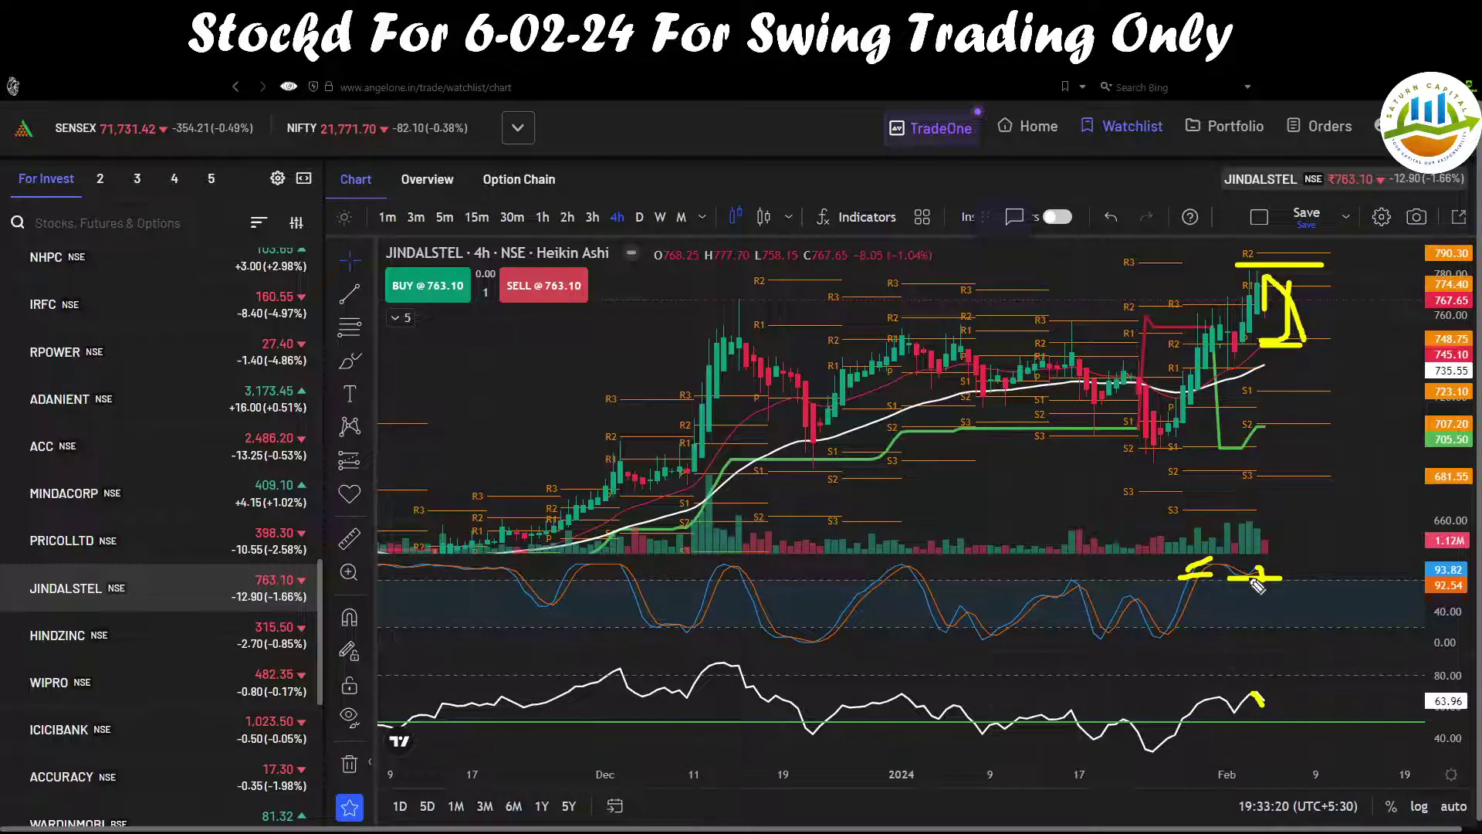
# Sketch a dip-and-recovery curve after the latest values of both JINDALSTEL oscillators, and erase the sketches.
pyautogui.moveTo(1261, 570)
pyautogui.mouseDown()
pyautogui.moveTo(1313, 641)
pyautogui.moveTo(1331, 614)
pyautogui.mouseUp()
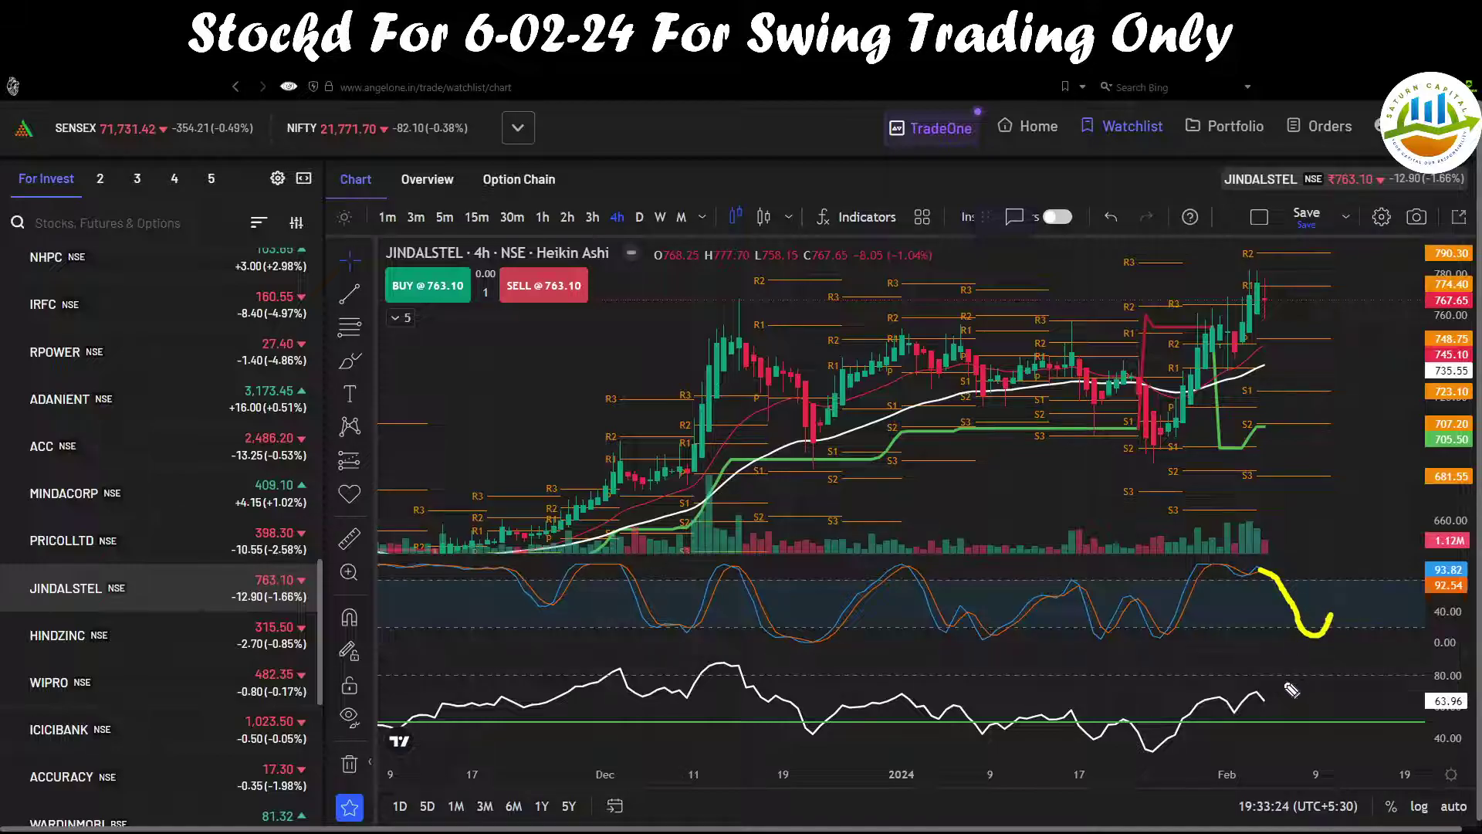
pyautogui.moveTo(1266, 703)
pyautogui.mouseDown()
pyautogui.moveTo(1315, 732)
pyautogui.moveTo(1328, 709)
pyautogui.mouseUp()
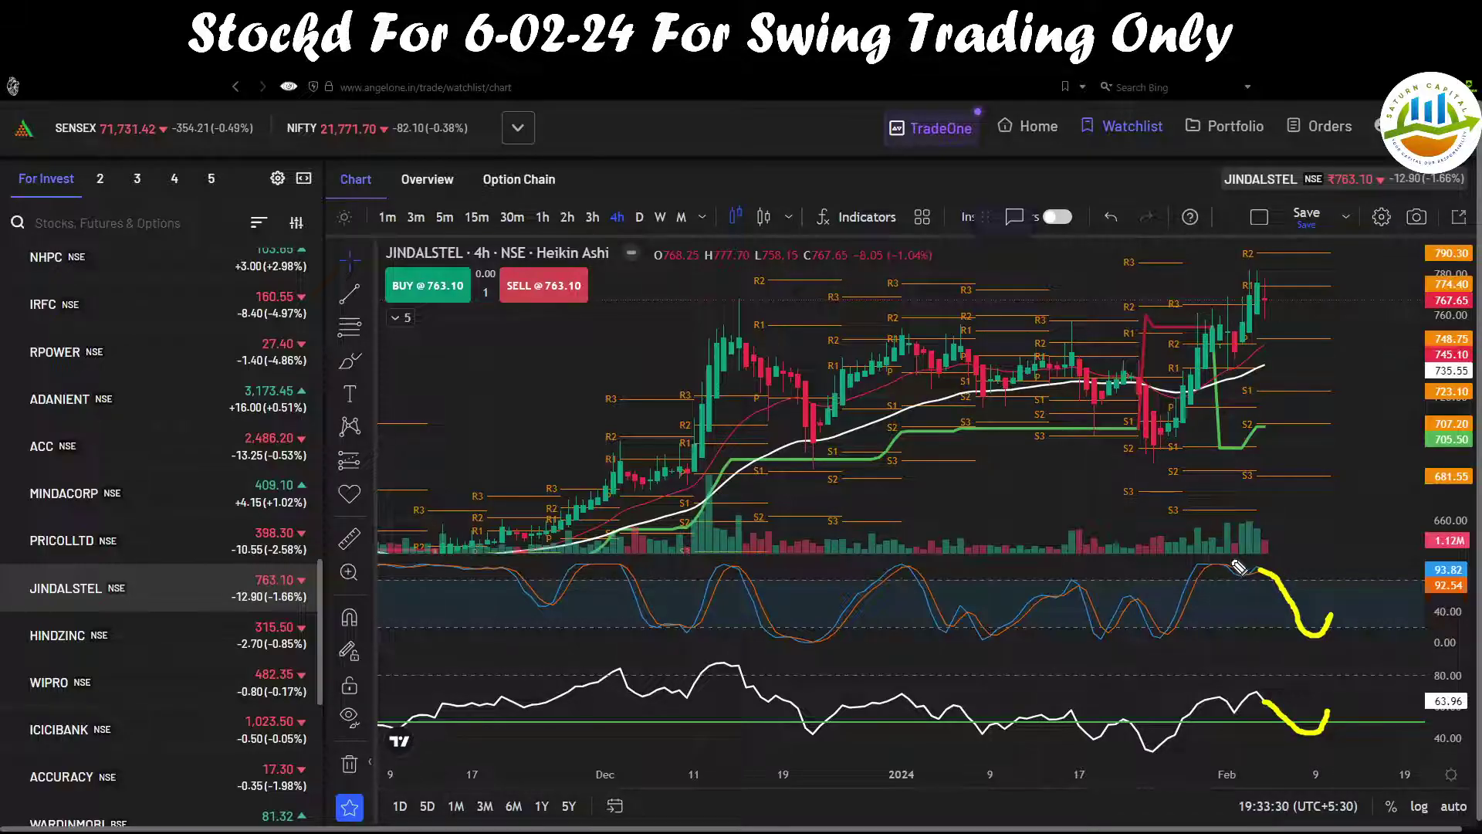
pyautogui.press('e')
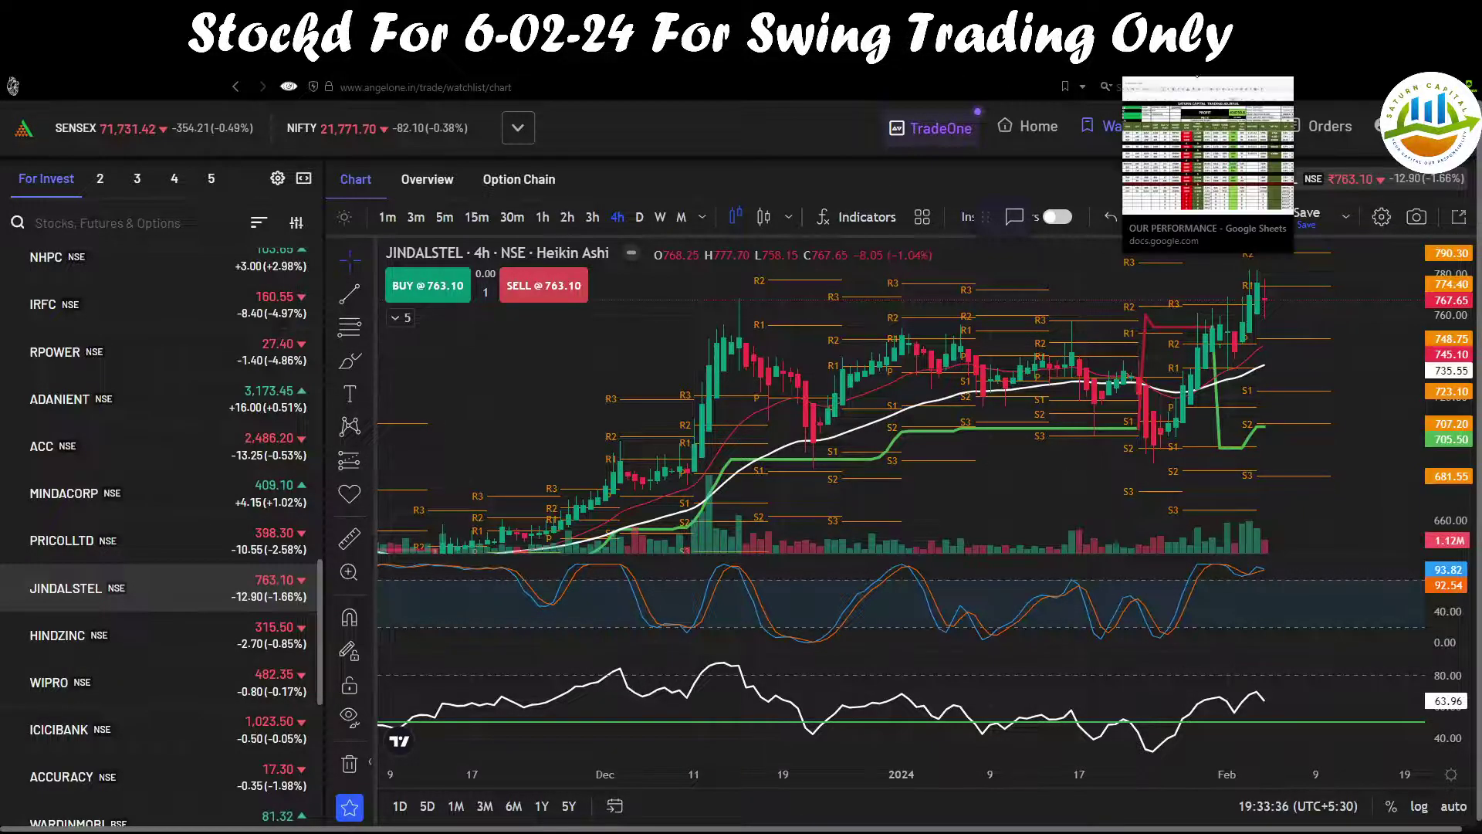
# Switch to the trading journal in Google Sheets and look up the WIPRO and NAUKRI trades under FEB 1ST WEEK.
pyautogui.click(1198, 77)
pyautogui.scroll(-5, 326, 651)
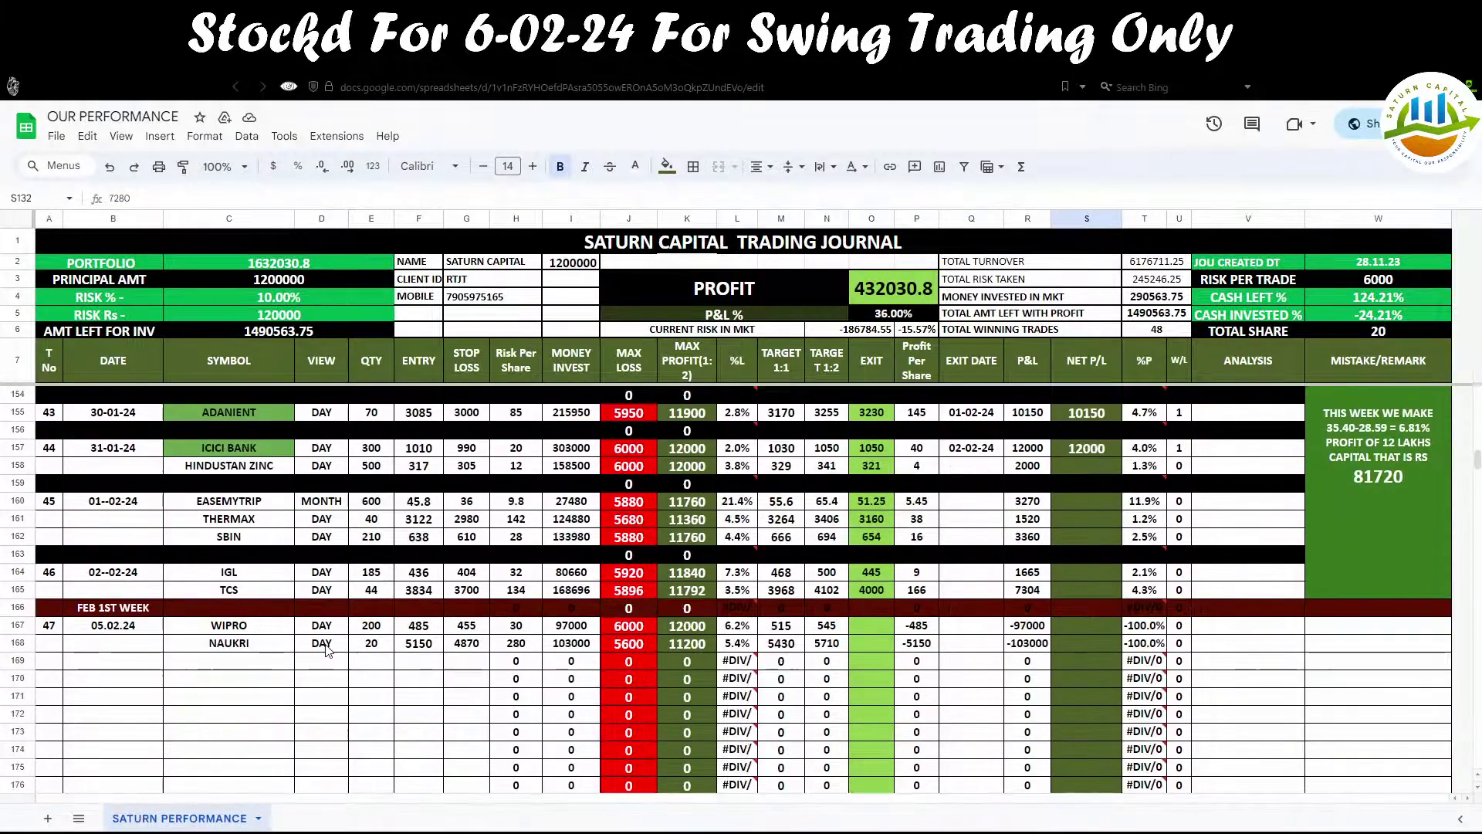
pyautogui.scroll(1, 326, 650)
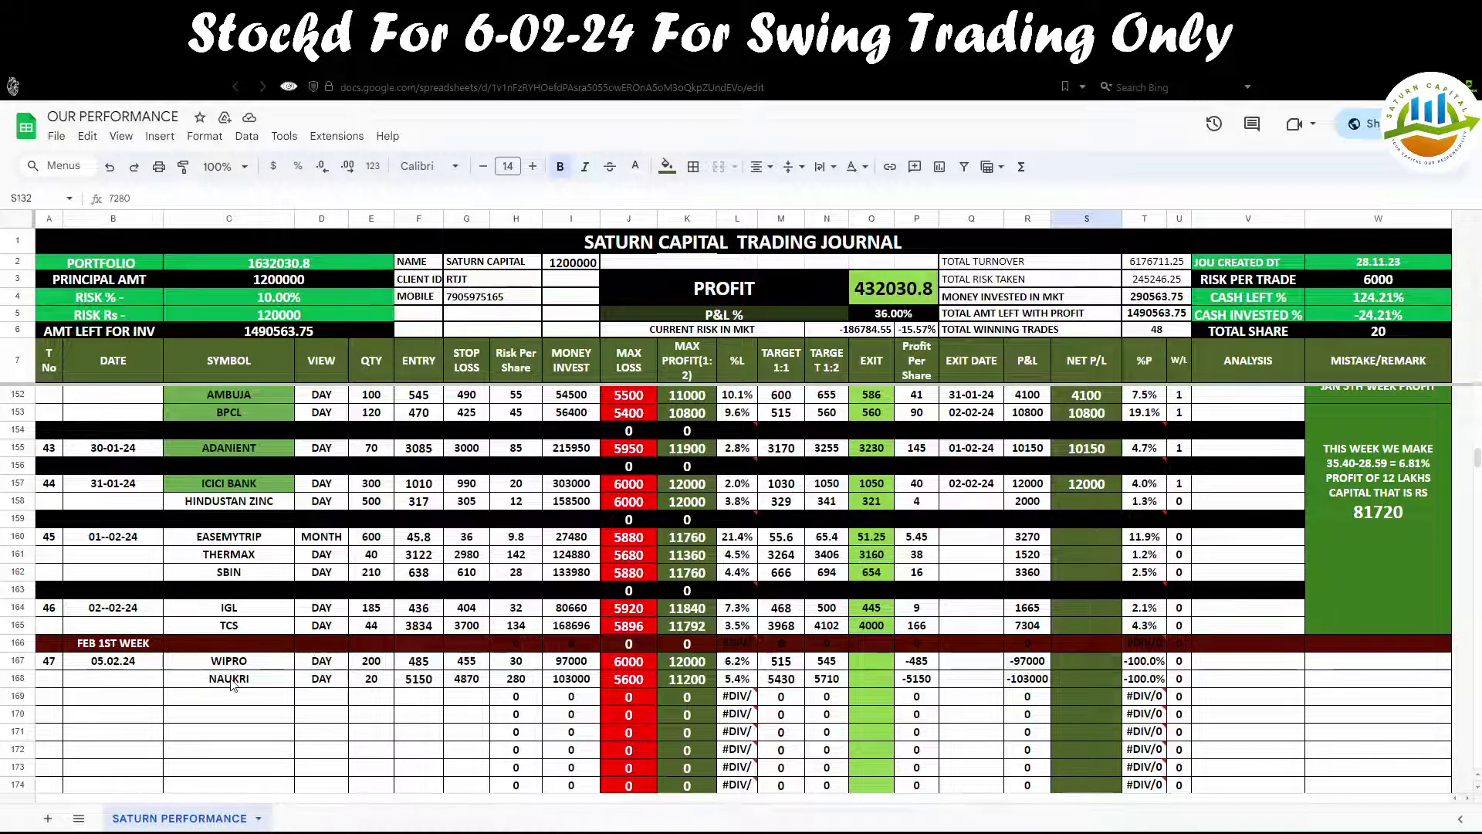
# Switch back to Angel One, open WIPRO's daily chart from the watchlist and highlight its R1 resistance level.
pyautogui.click(185, 77)
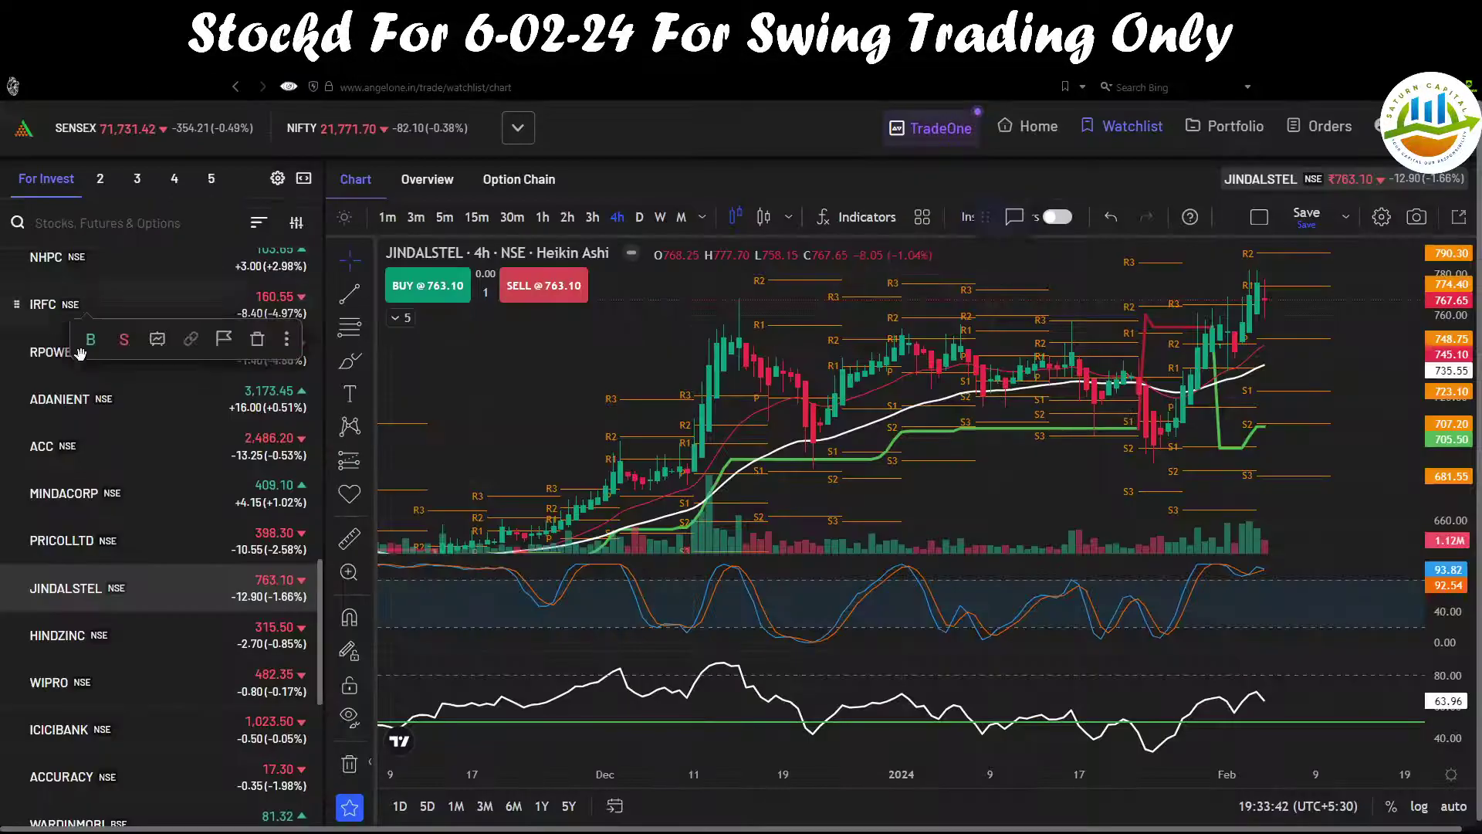
pyautogui.scroll(-4, 81, 448)
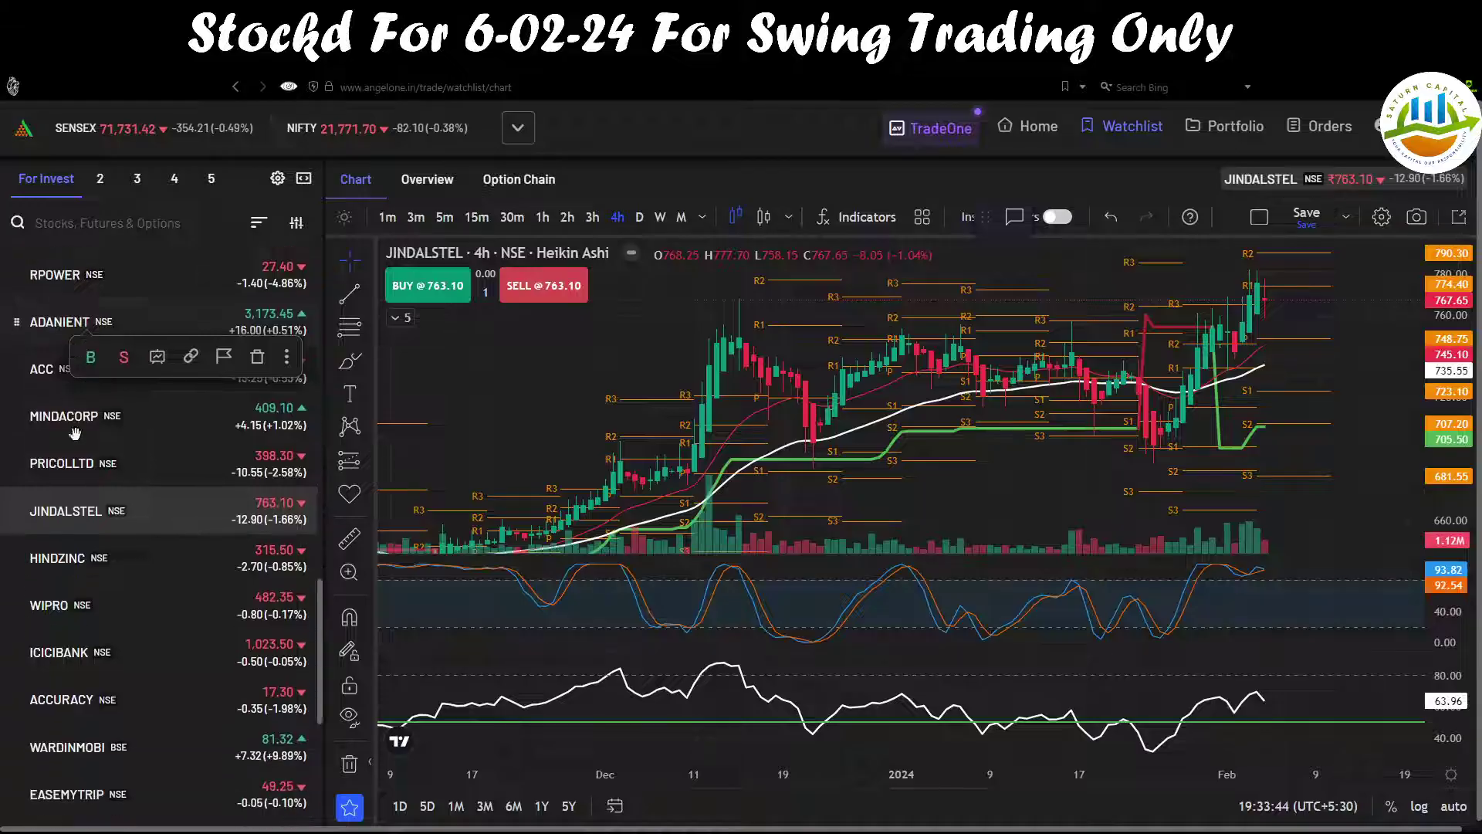
pyautogui.scroll(-2, 69, 540)
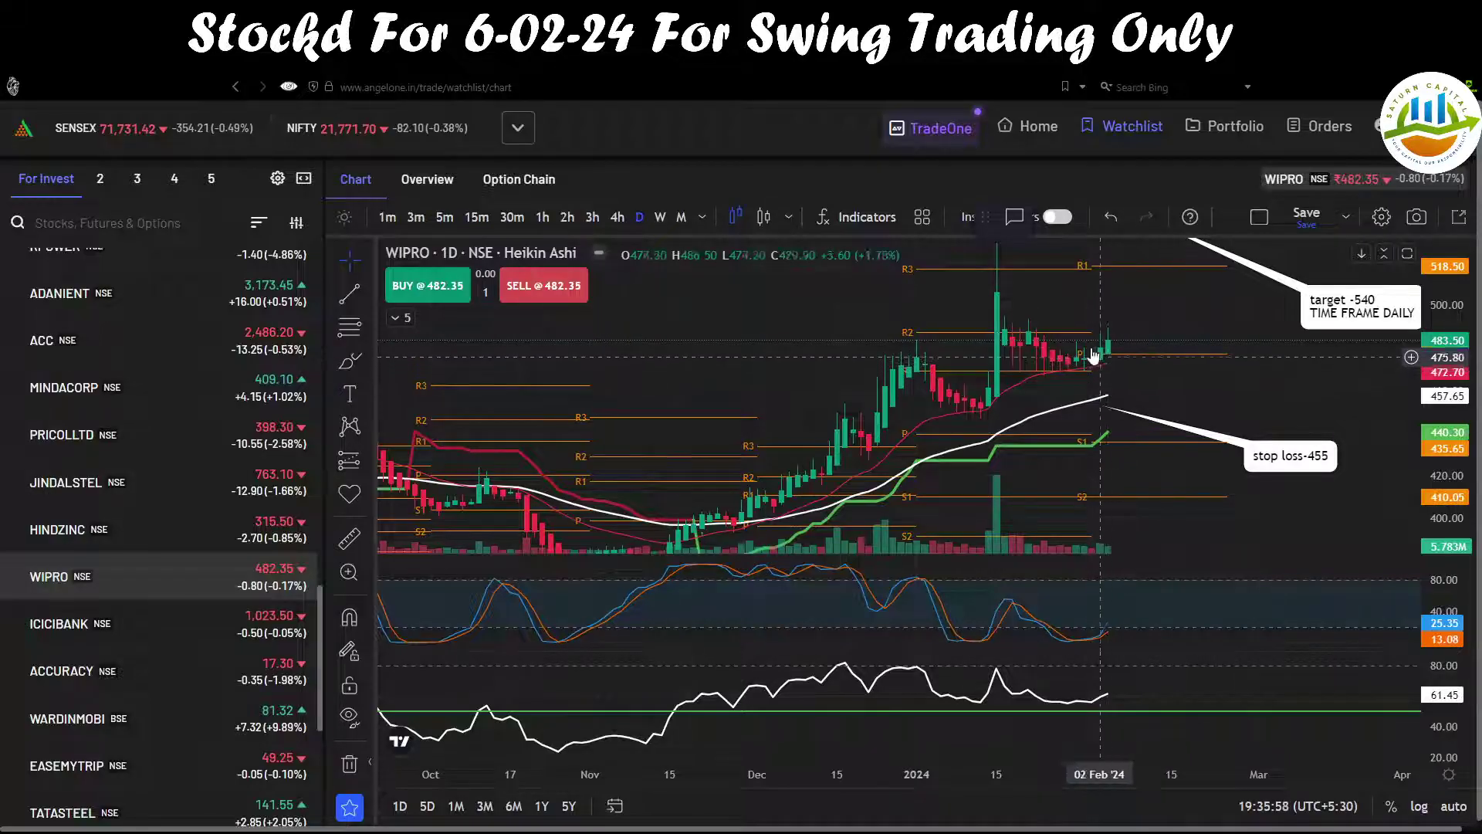
pyautogui.moveTo(1086, 267); pyautogui.dragTo(1157, 268)
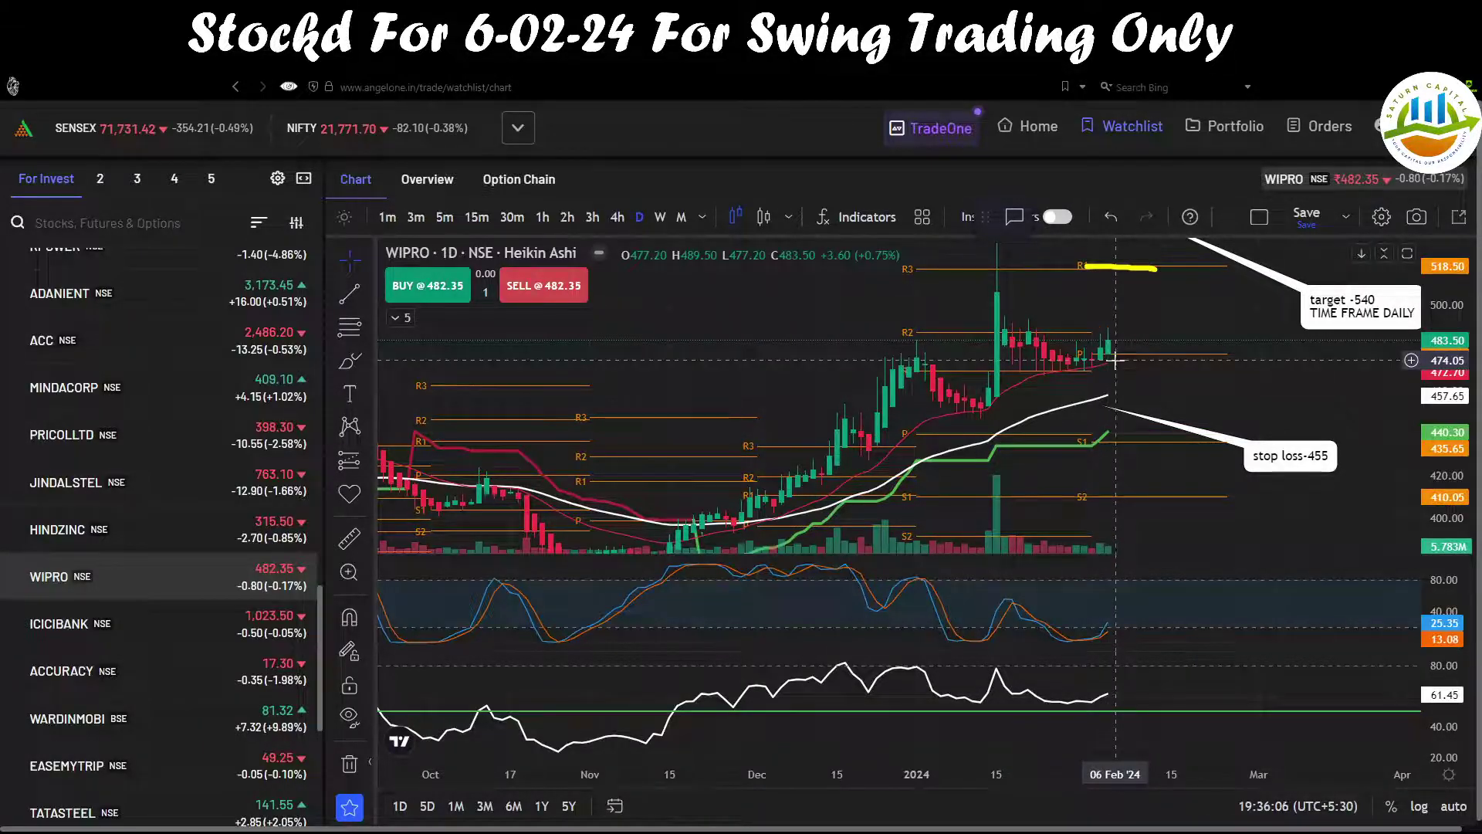
# Set the WIPRO chart to the weekly interval and mark the upper oscillator's downturn and the R2 resistance level.
pyautogui.click(660, 217)
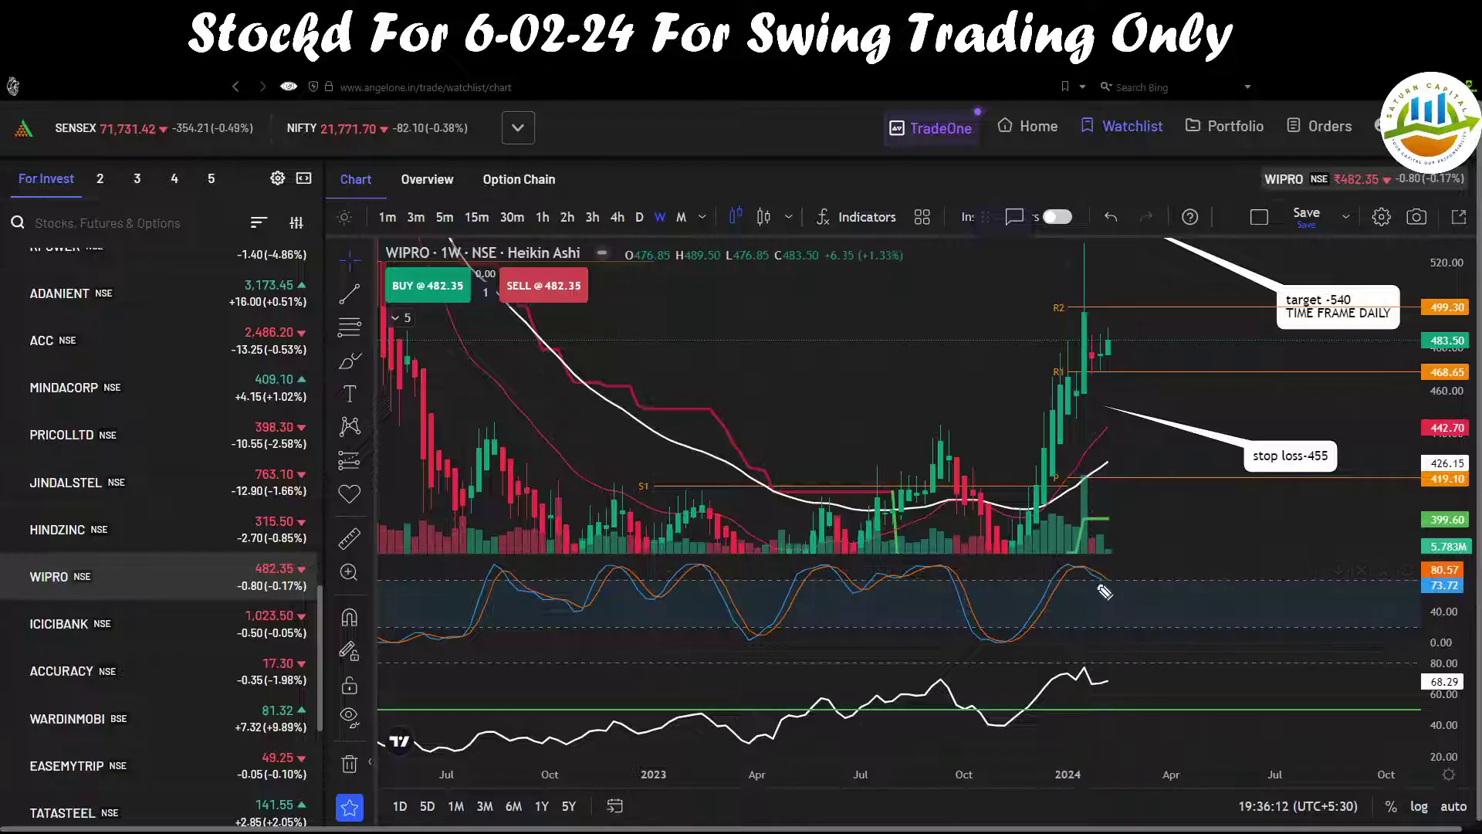
pyautogui.moveTo(1087, 572); pyautogui.dragTo(1107, 586)
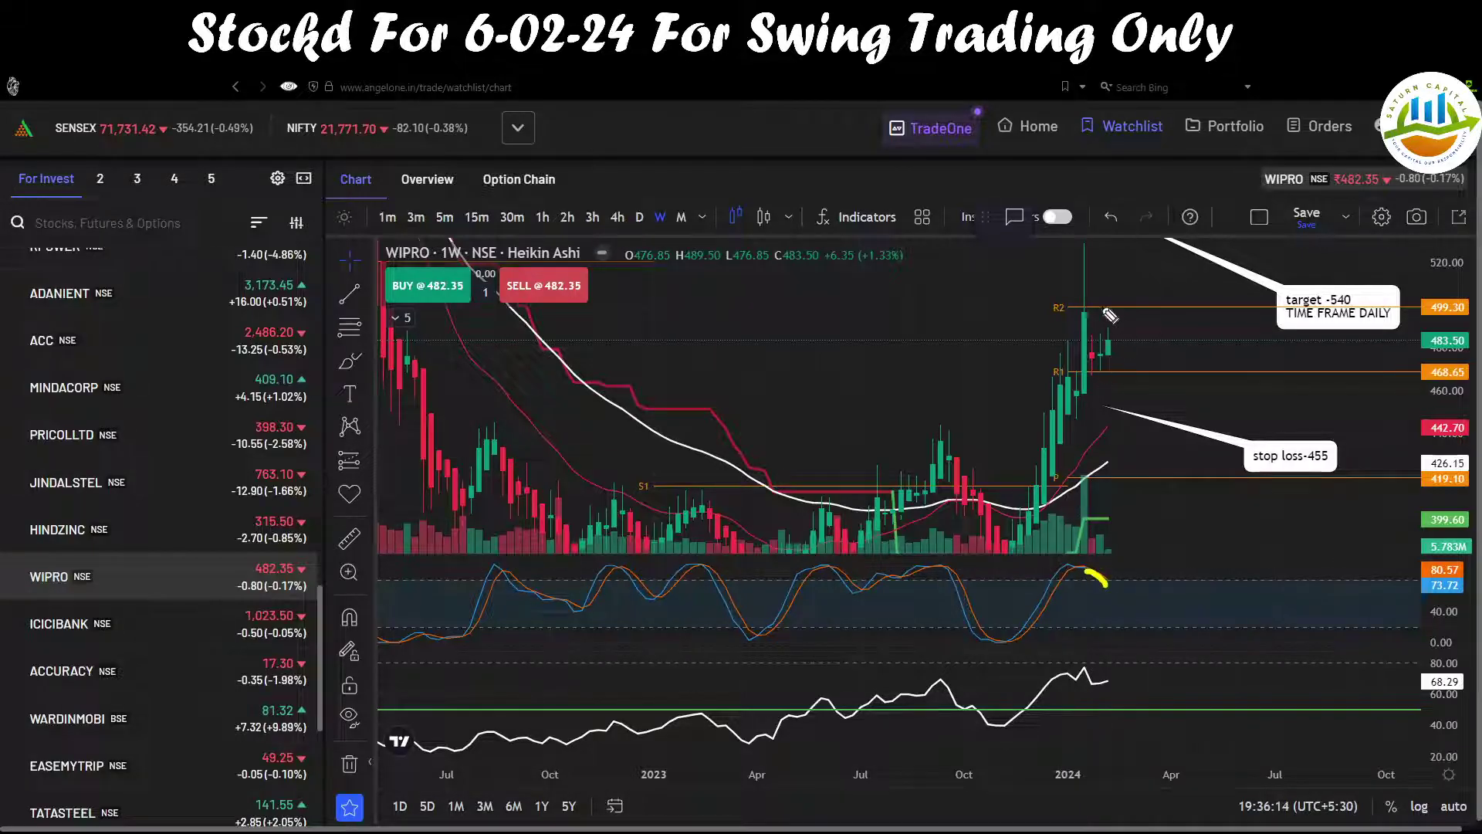
pyautogui.moveTo(1101, 307); pyautogui.dragTo(1165, 306)
pyautogui.moveTo(1089, 307); pyautogui.dragTo(1164, 307)
# Set the WIPRO chart to the monthly interval and examine price against its pivot levels, moving averages, target and stop-loss notes.
pyautogui.click(681, 218)
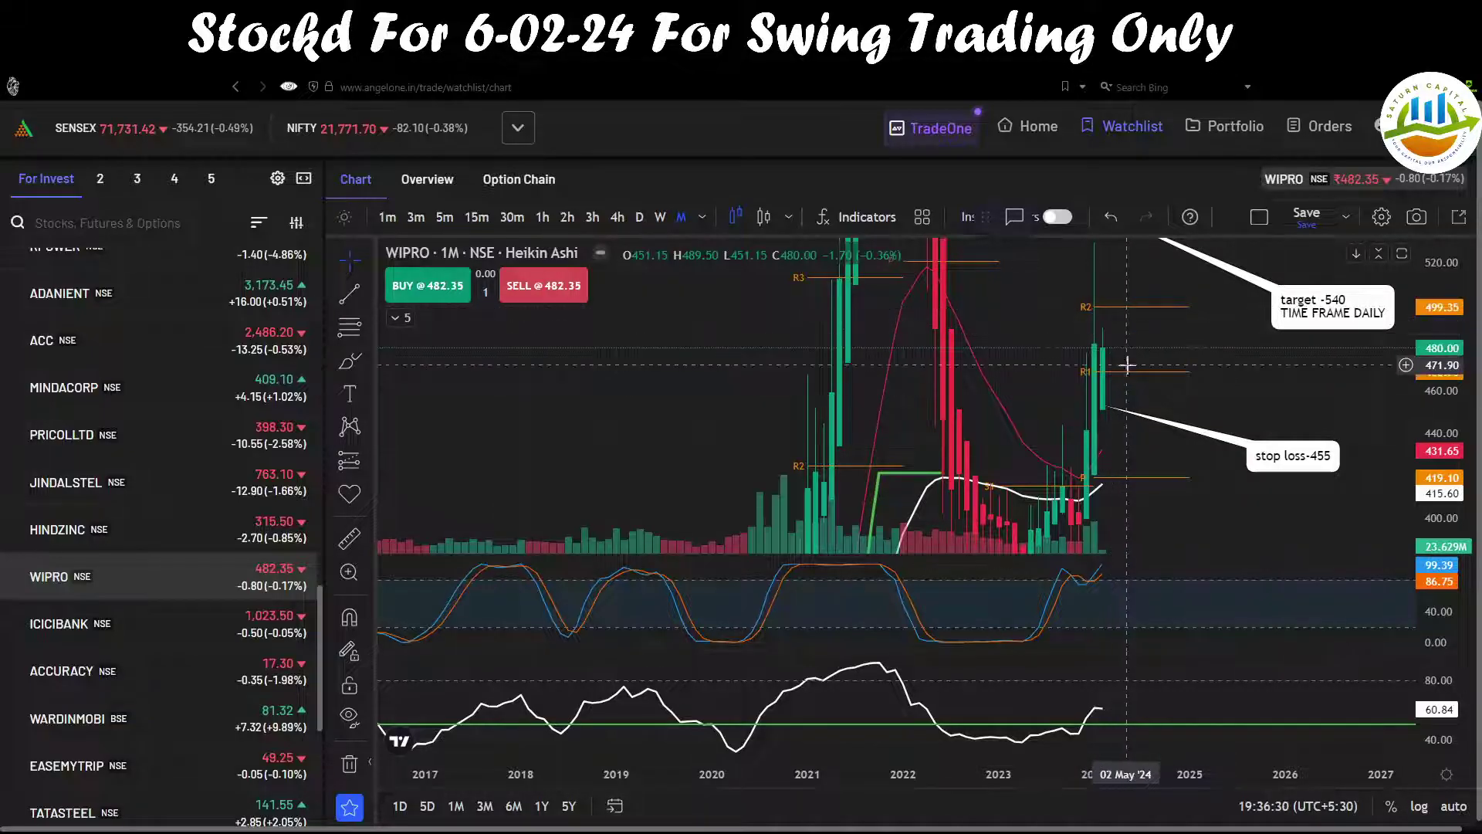
pyautogui.scroll(1, 1269, 374)
pyautogui.scroll(-3, 1450, 389)
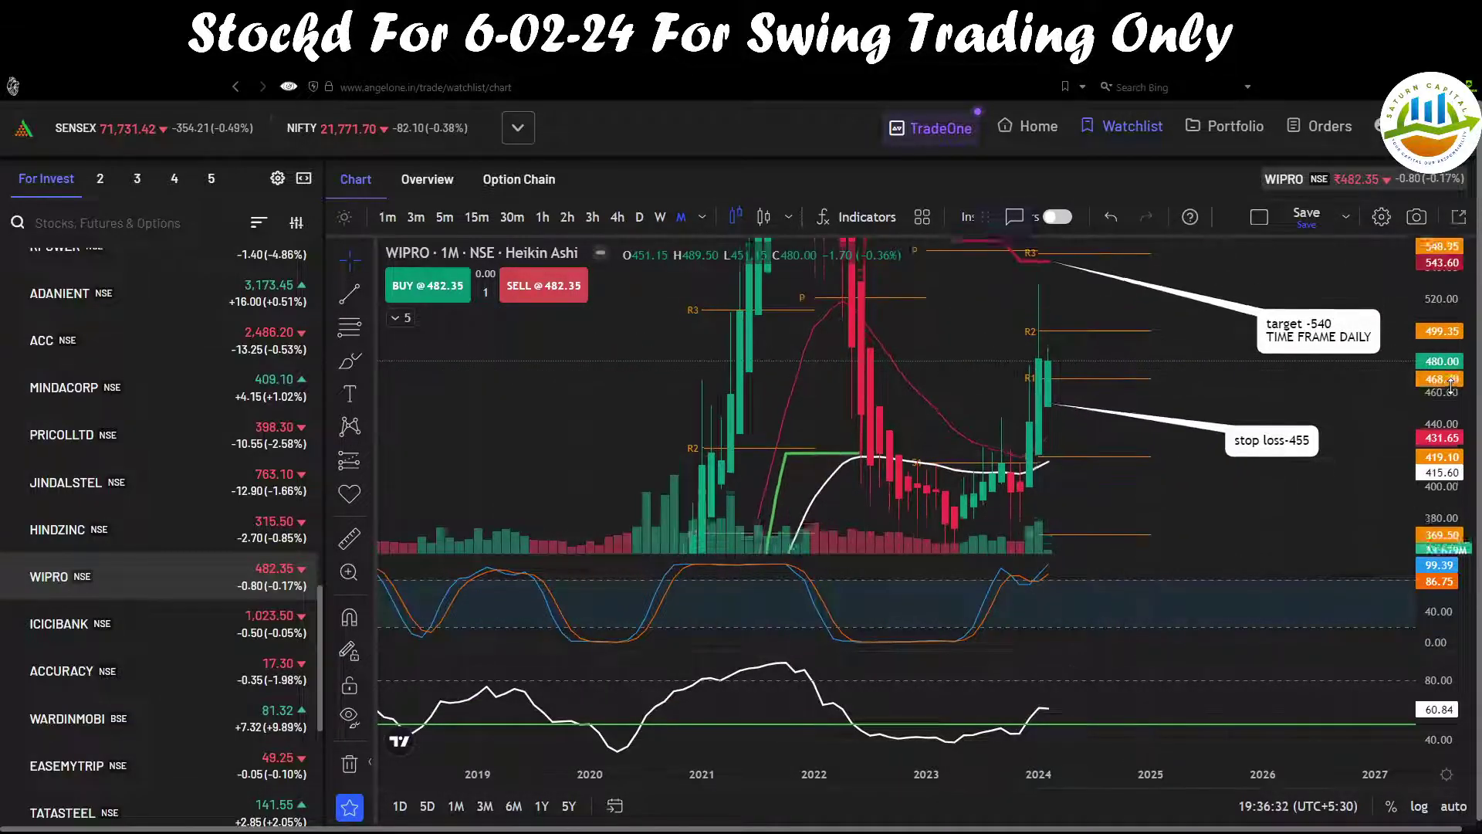
pyautogui.scroll(-1, 1450, 389)
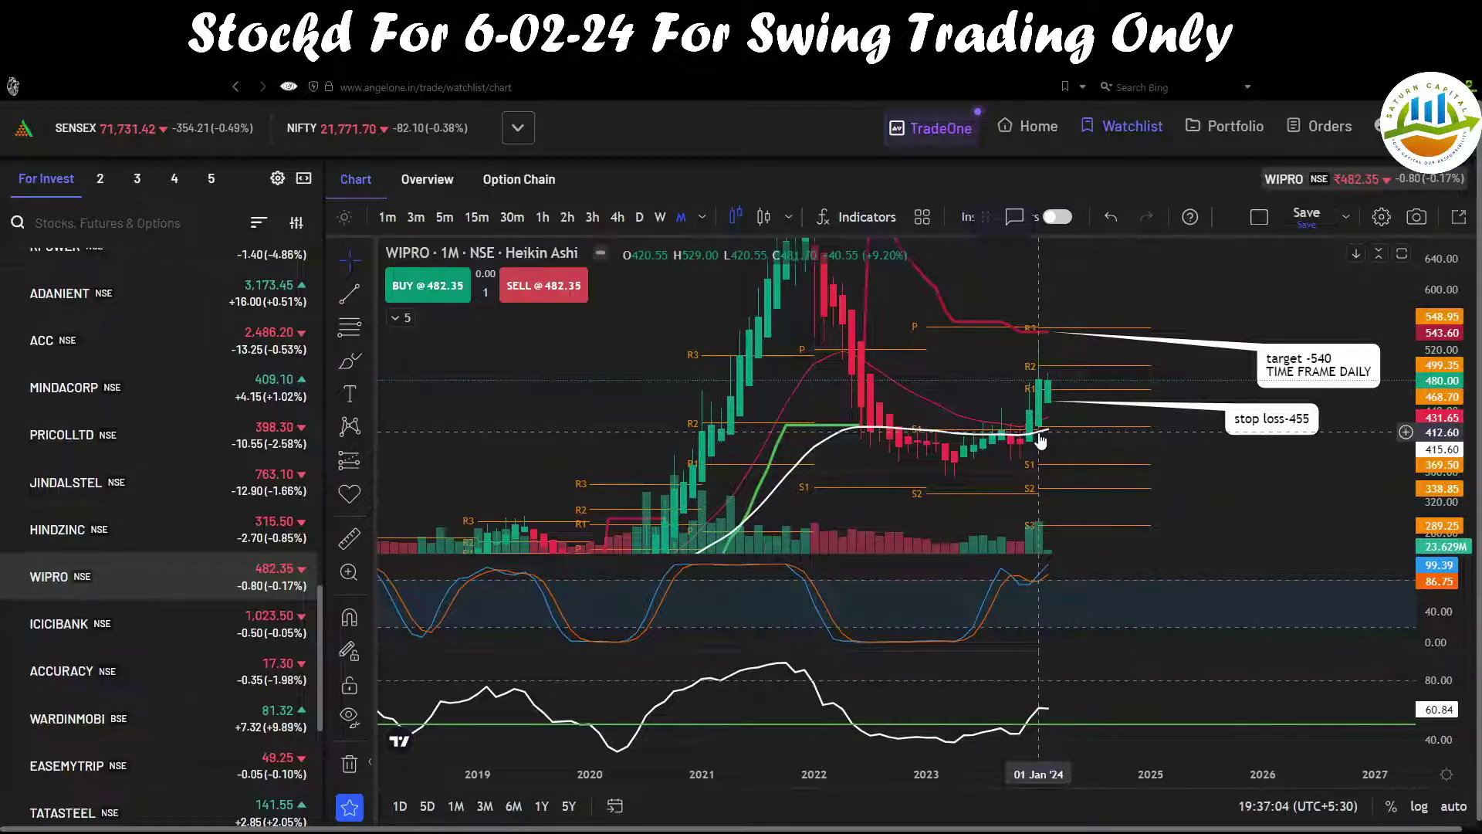
pyautogui.scroll(-2, 1104, 469)
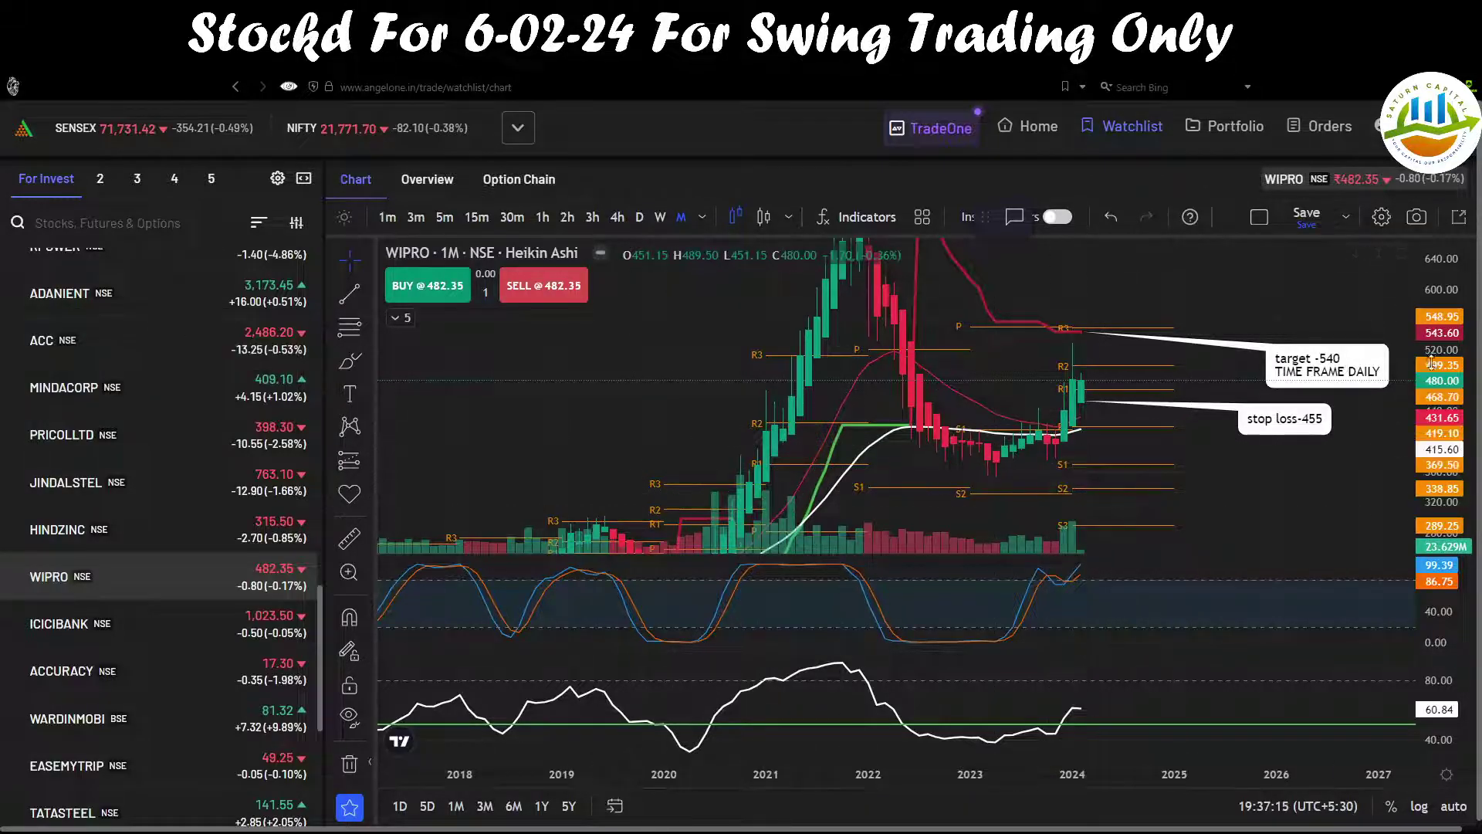
pyautogui.scroll(-3, 1435, 366)
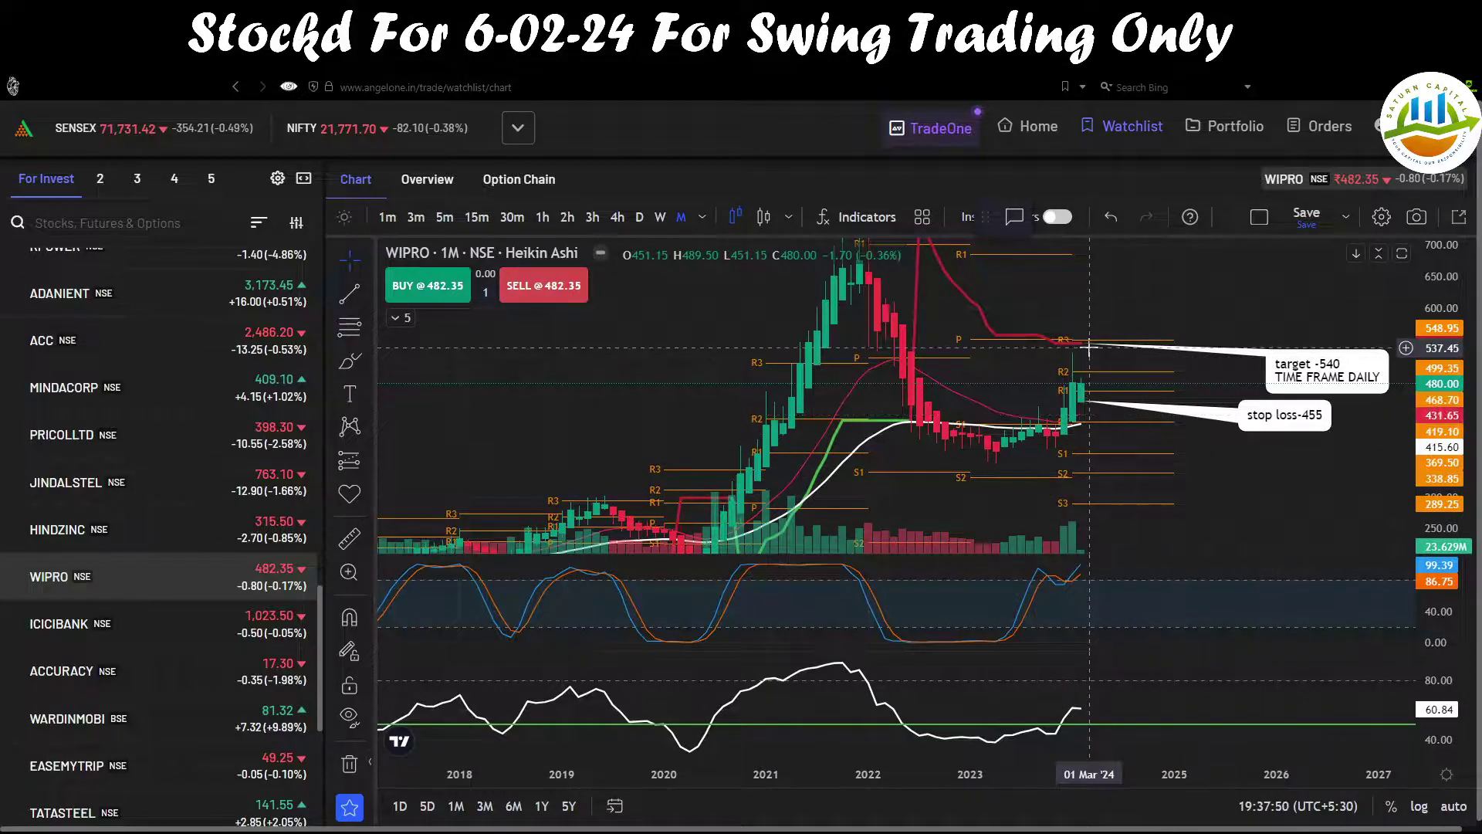
# Set the WIPRO chart to the 4-hour interval and compress the price scale around the stop-loss note.
pyautogui.click(617, 217)
pyautogui.moveTo(1433, 394); pyautogui.dragTo(1433, 444)
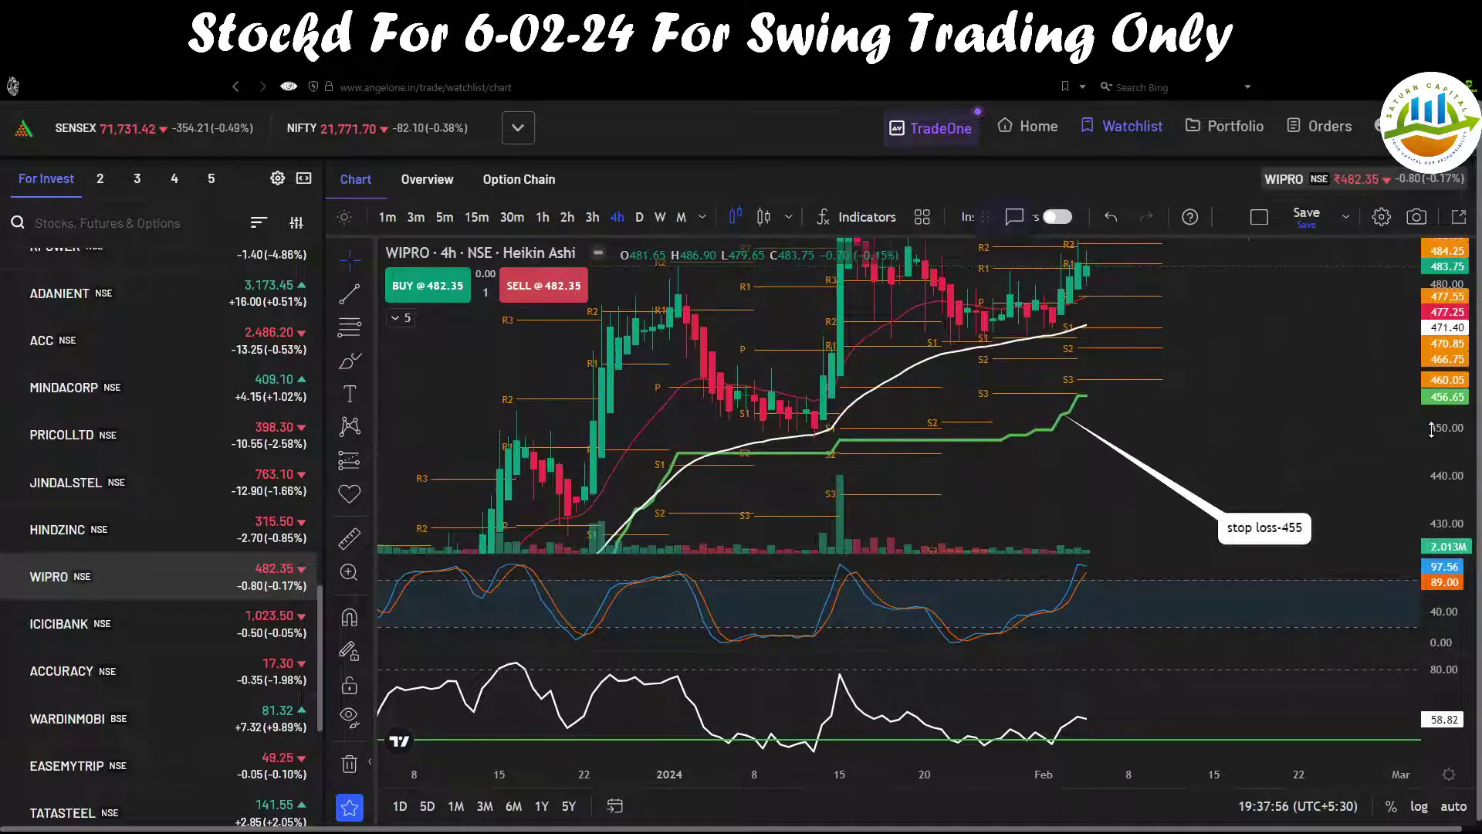
# Switch the WIPRO chart to the daily and 15-minute intervals and examine recent candles against pivot levels and moving averages.
pyautogui.moveTo(1204, 362); pyautogui.dragTo(1110, 399)
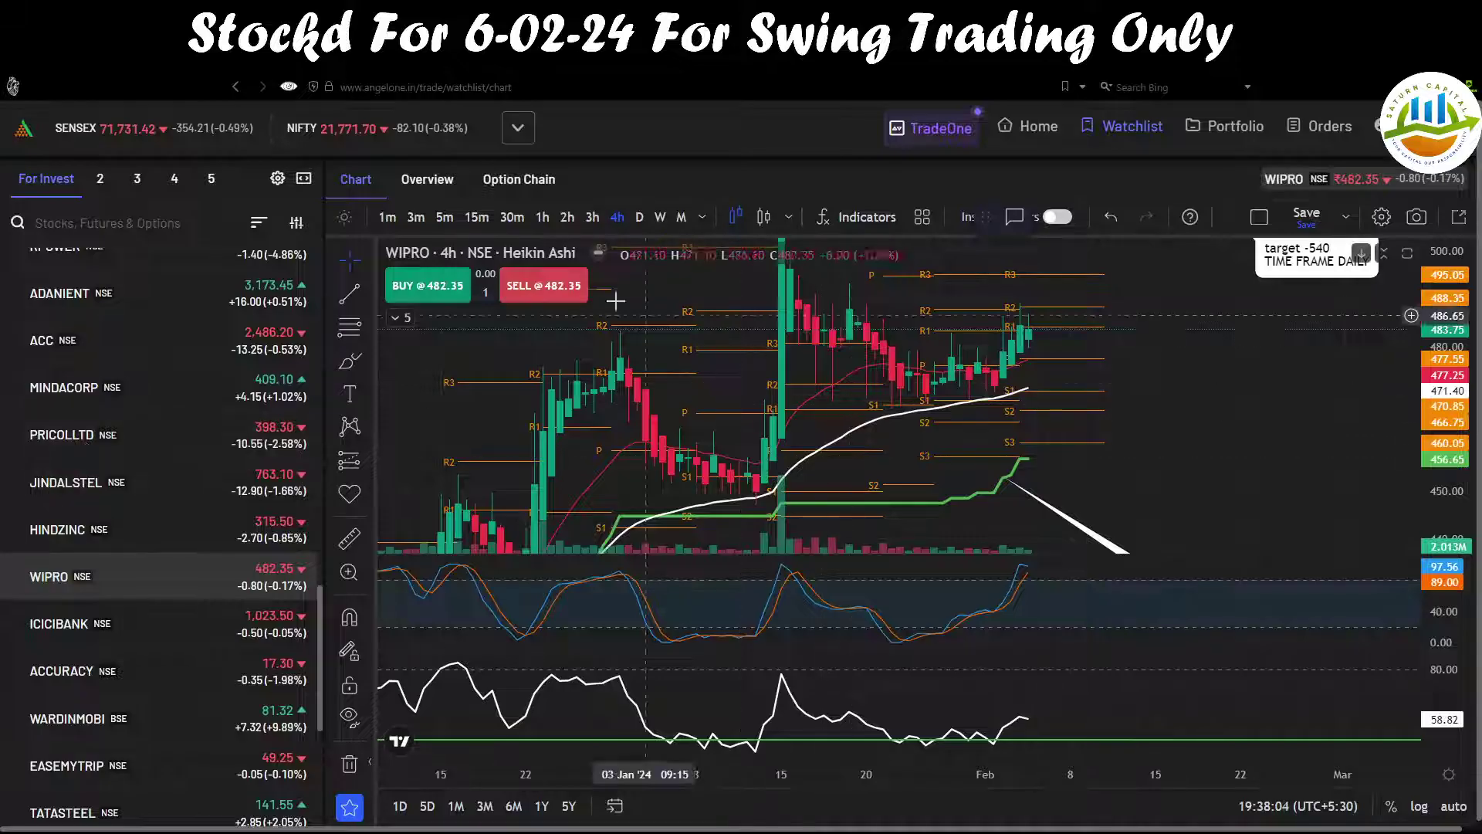
pyautogui.click(640, 218)
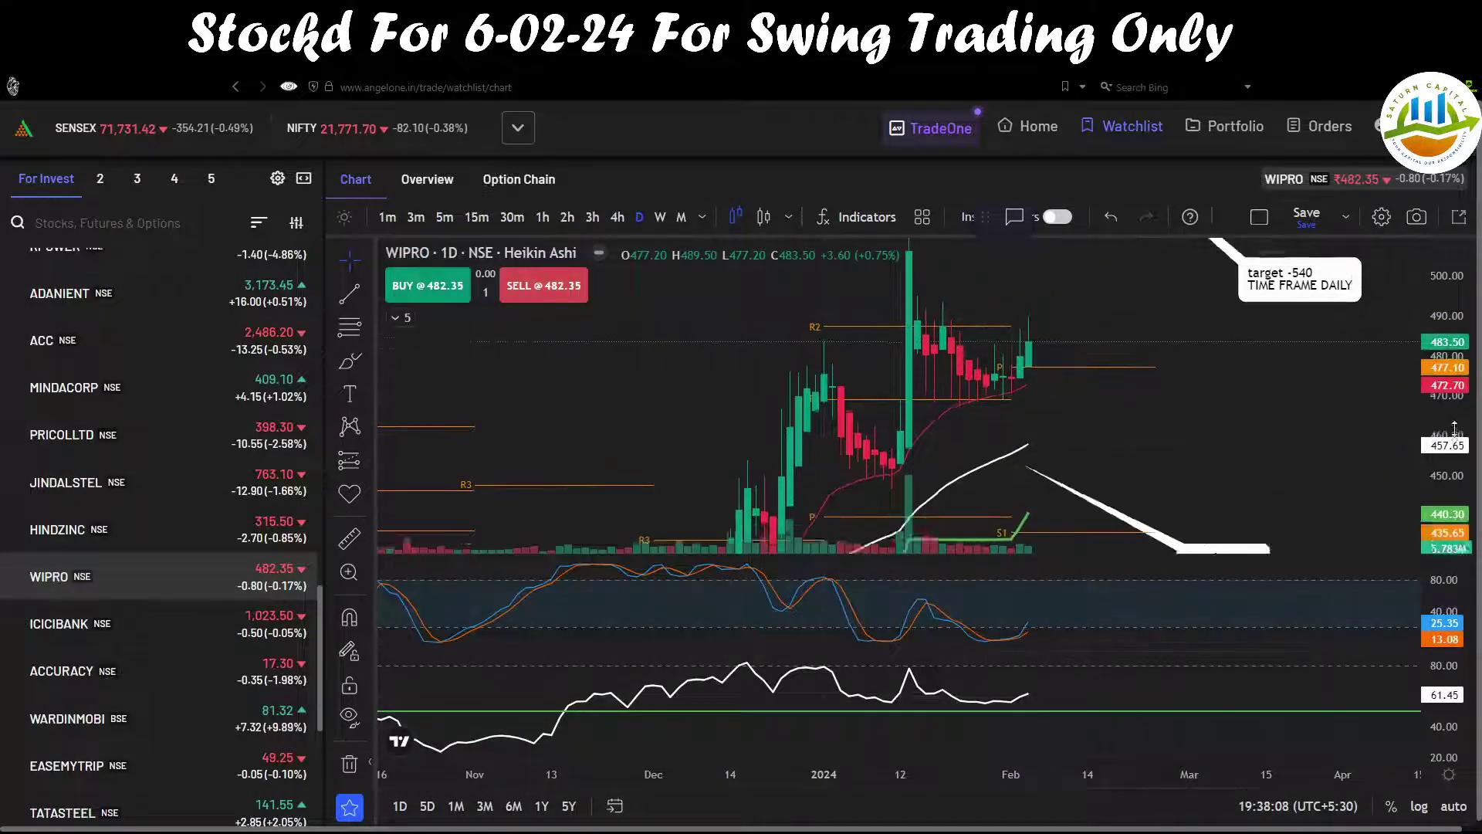
pyautogui.click(475, 217)
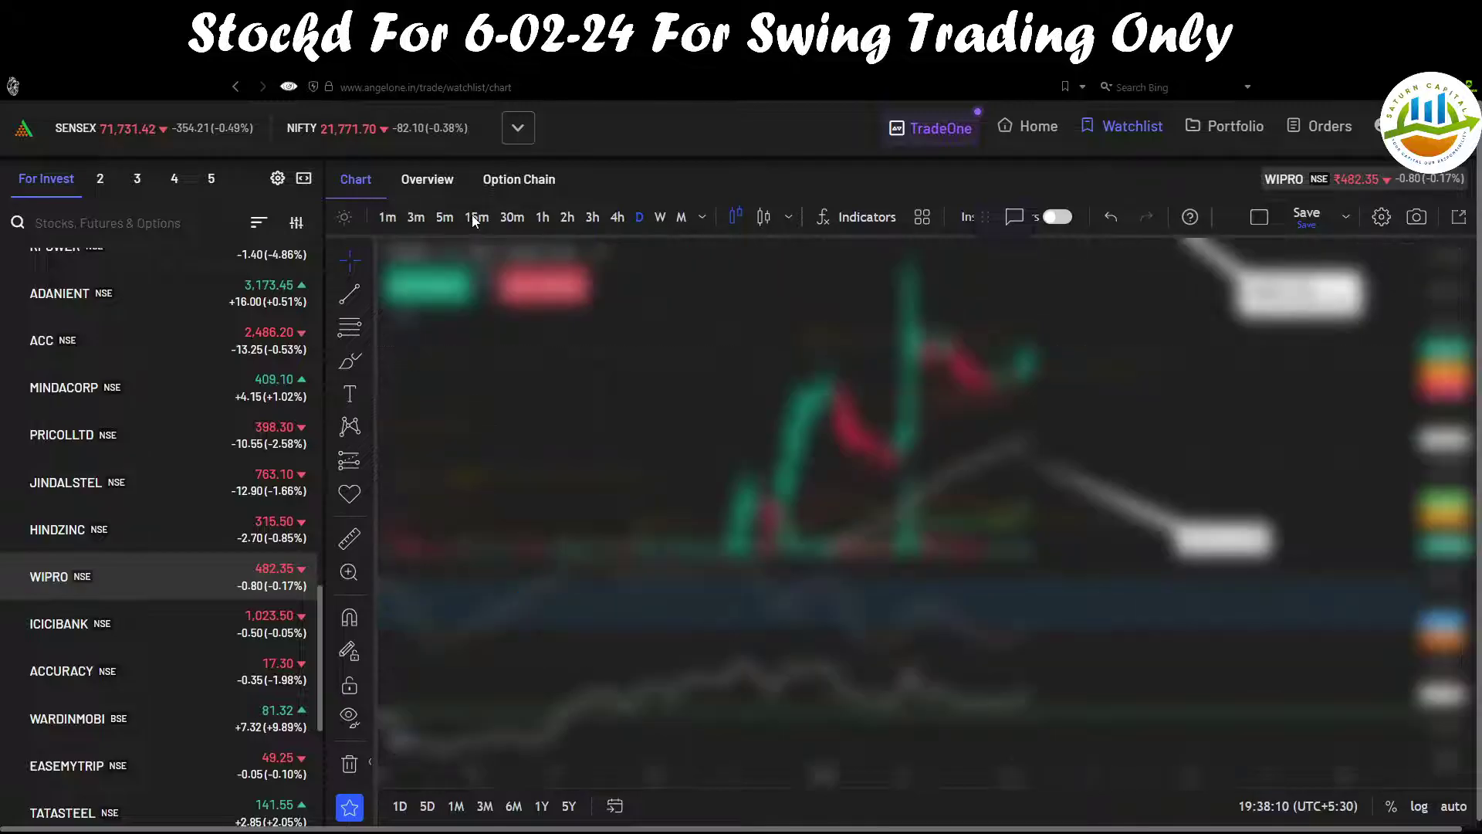
pyautogui.moveTo(1430, 398); pyautogui.dragTo(1277, 608)
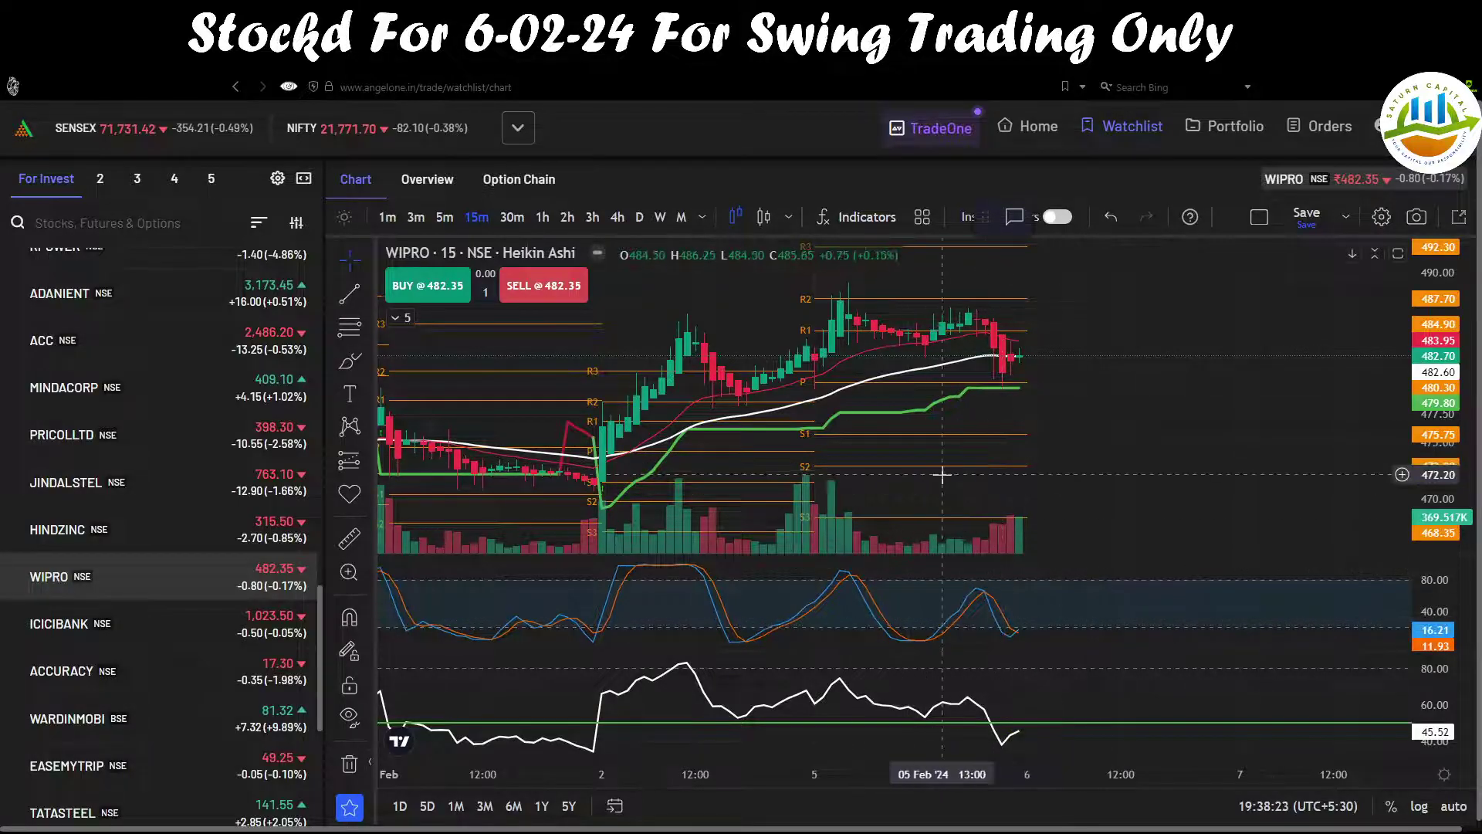
pyautogui.scroll(-2, 941, 474)
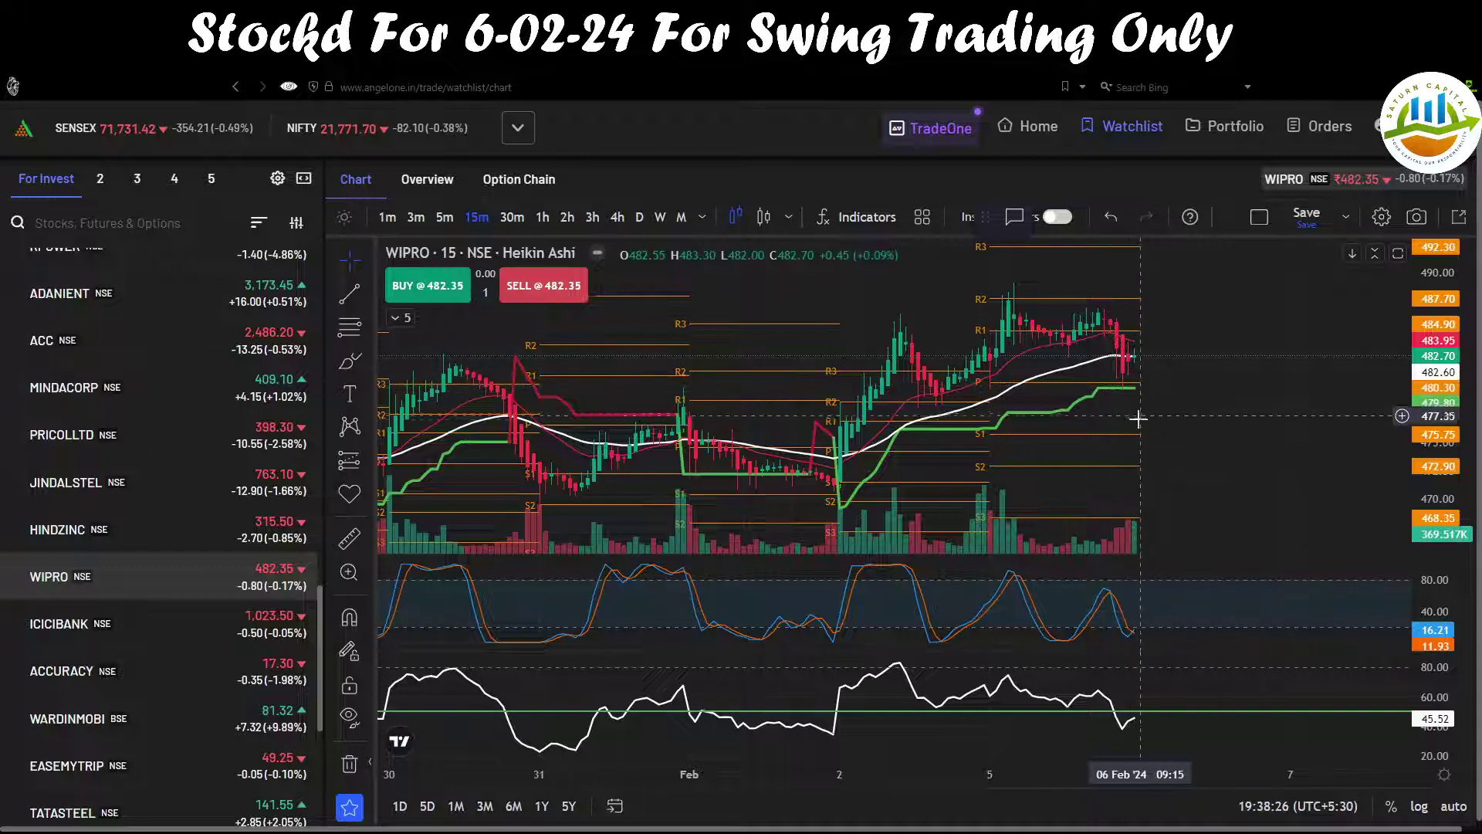
pyautogui.scroll(1, 1141, 408)
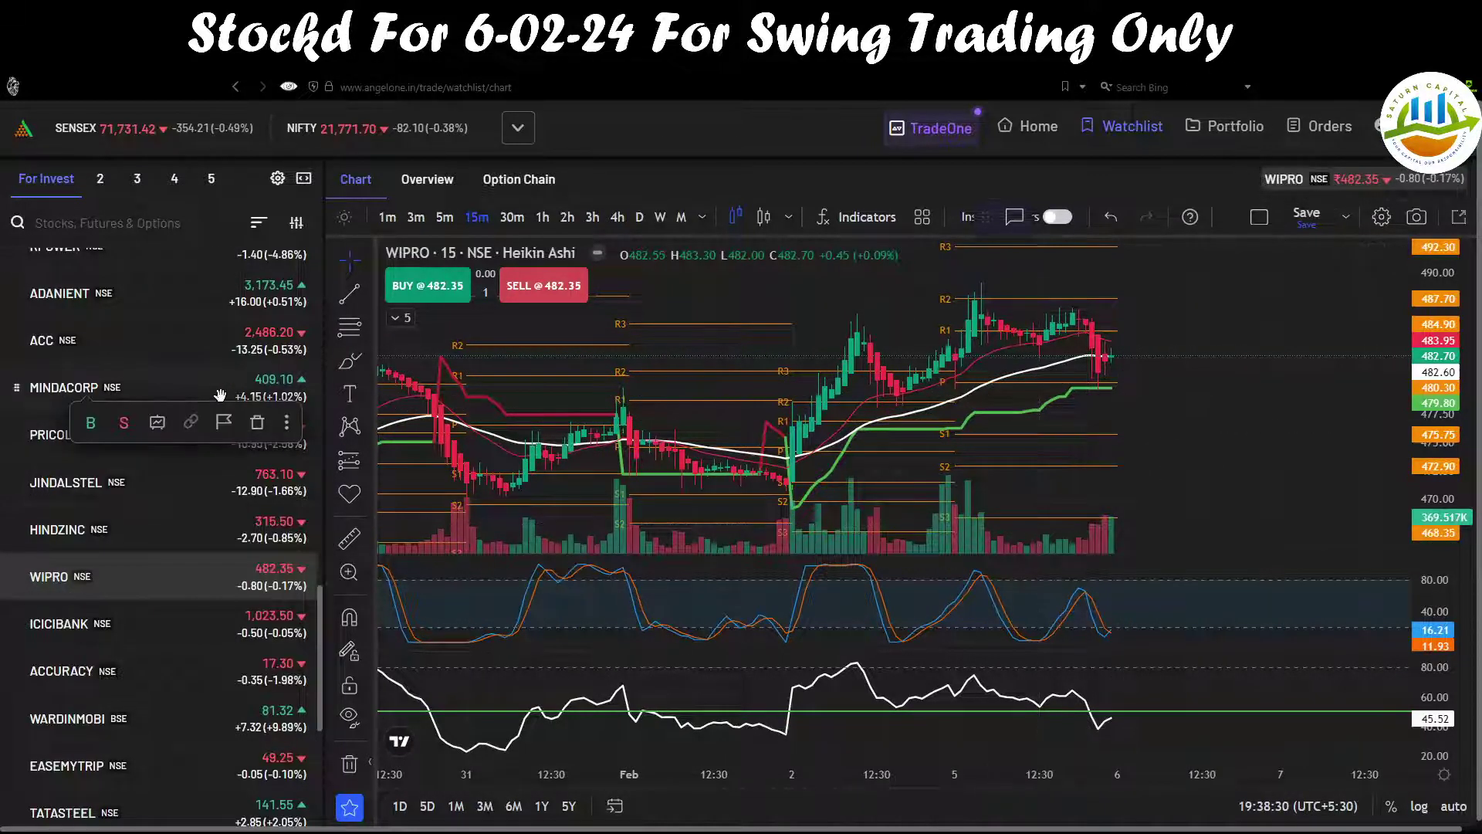
# Switch to the trading journal in Google Sheets and check the TCS trade's symbol and exit price.
pyautogui.scroll(-2, 223, 413)
pyautogui.scroll(2, 219, 419)
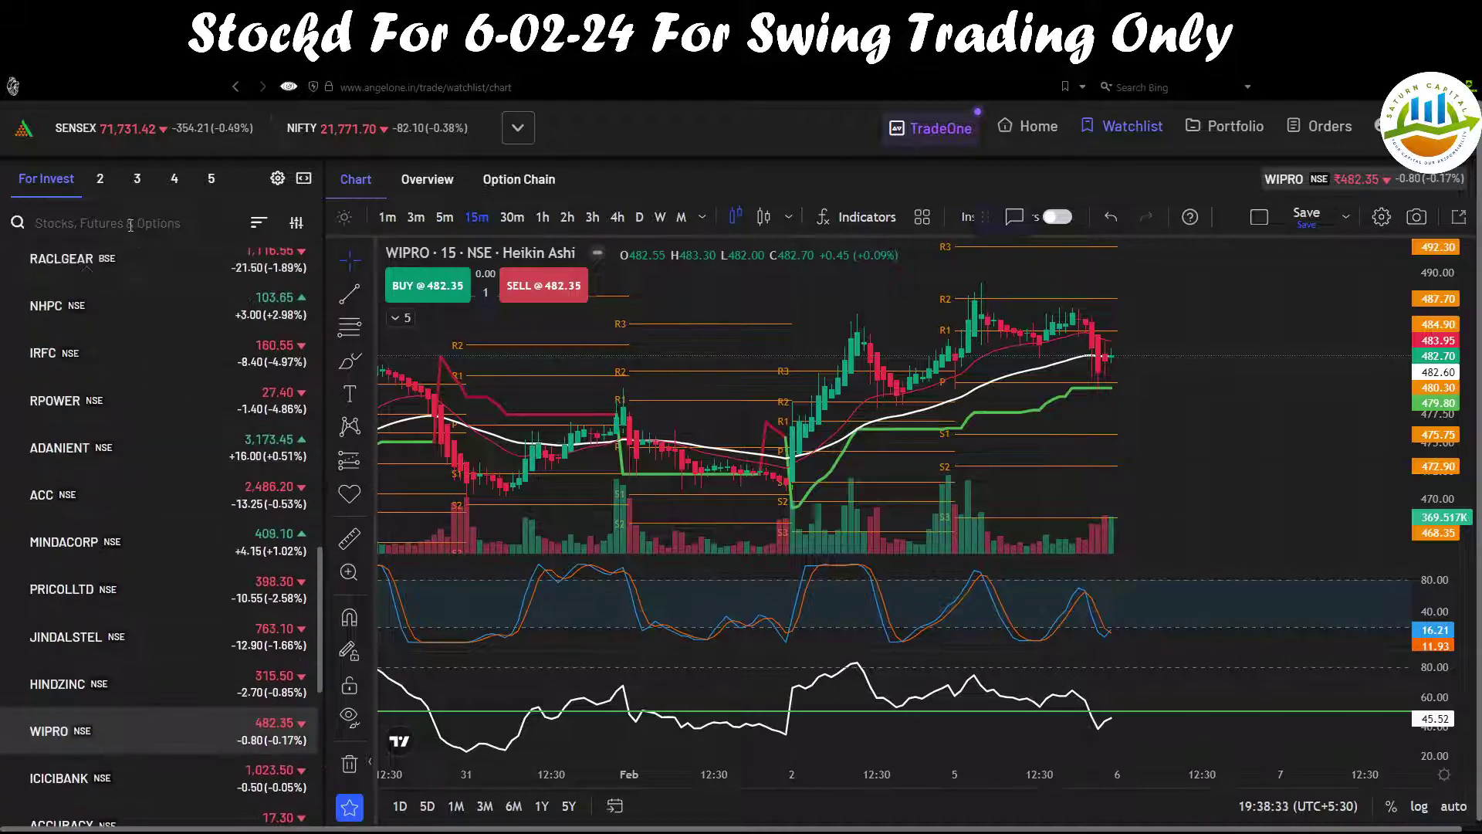
pyautogui.click(108, 223)
pyautogui.hotkey('ctrl', 'Tab')
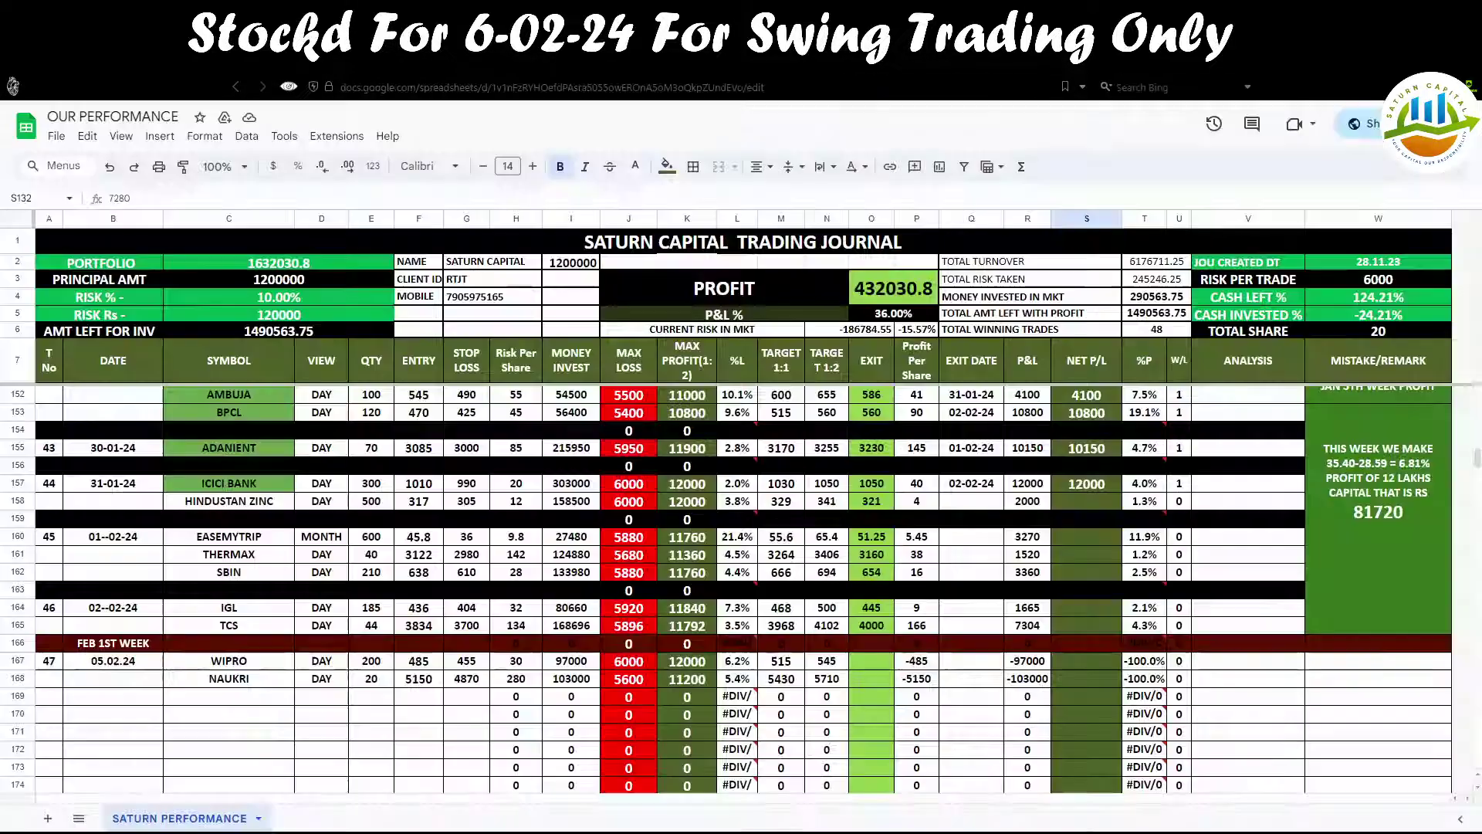
pyautogui.click(247, 626)
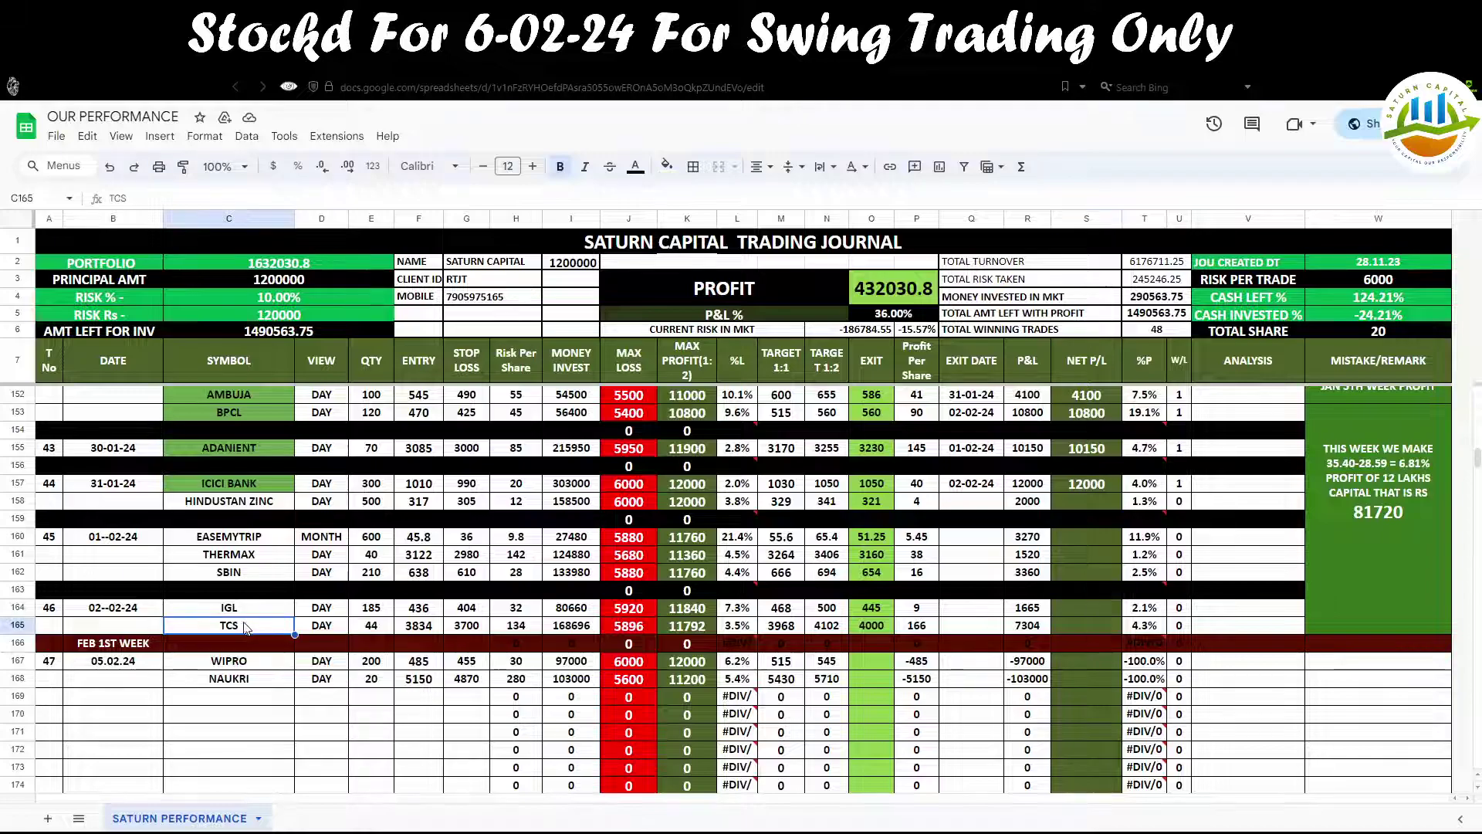
pyautogui.click(876, 626)
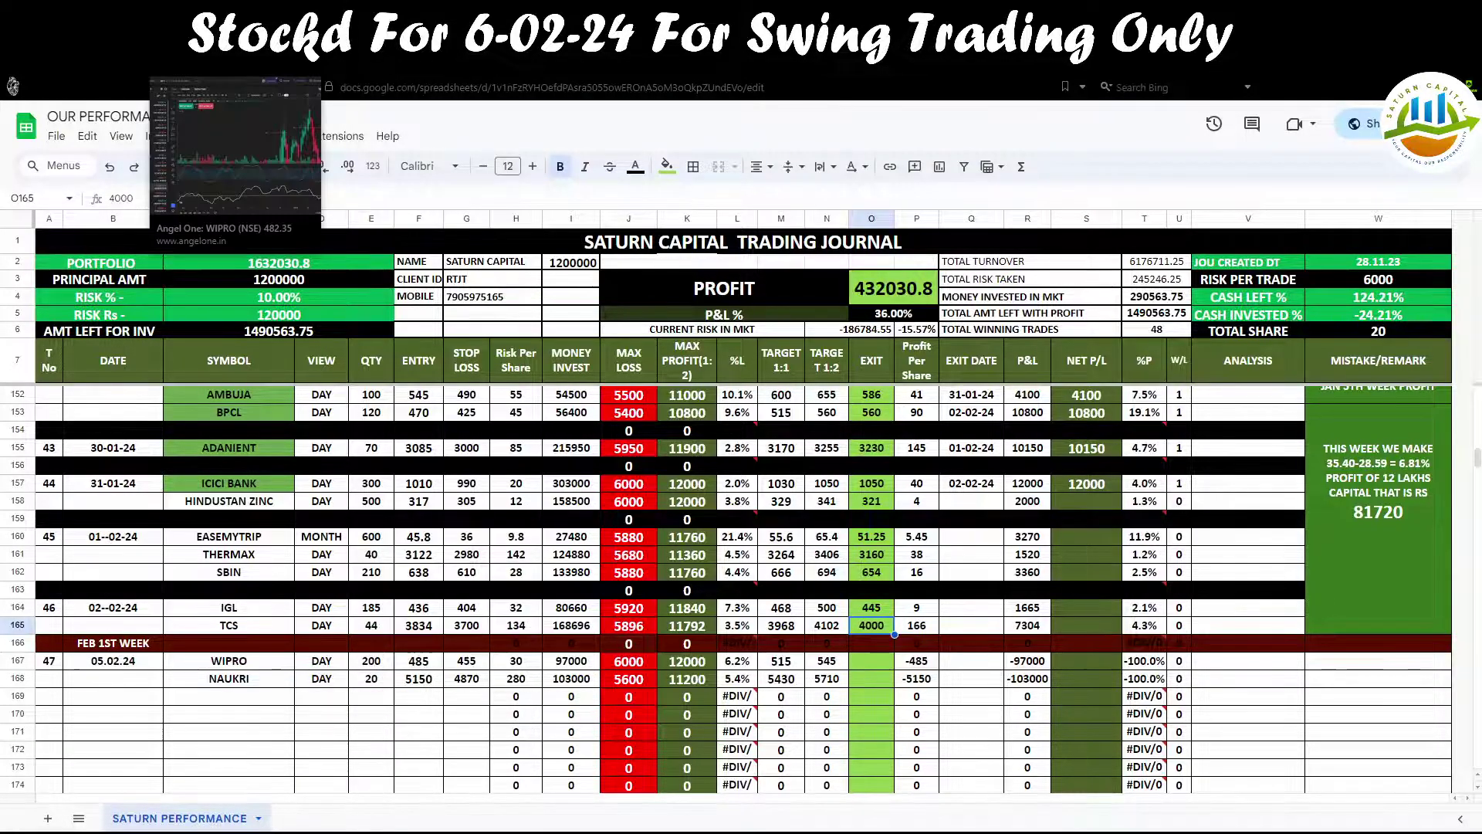
# Switch back to Angel One, search for "tcs" and open the chart of the NSE-listed TCS share.
pyautogui.click(278, 78)
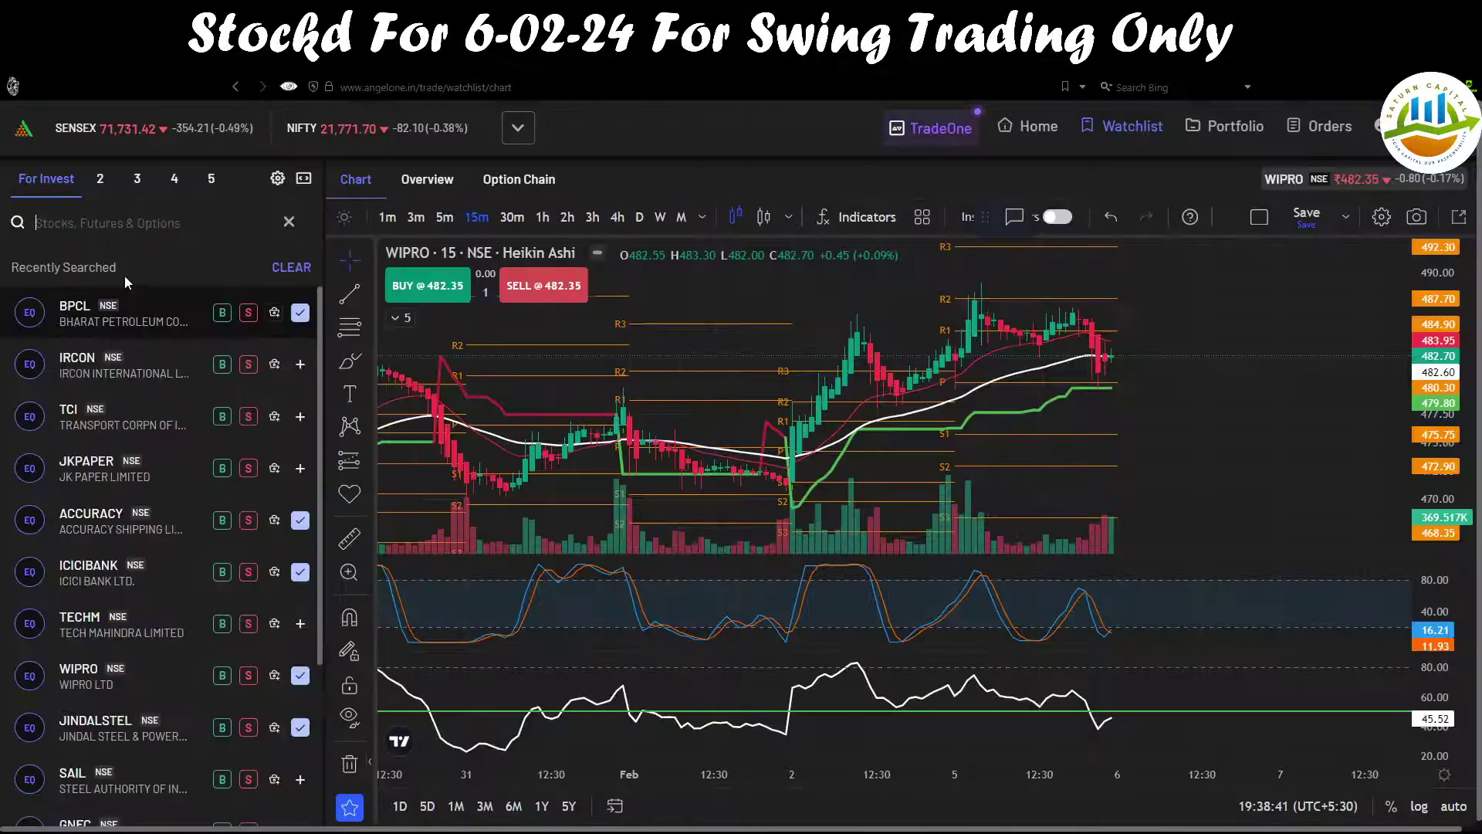
pyautogui.click(86, 216)
pyautogui.write('tcs')
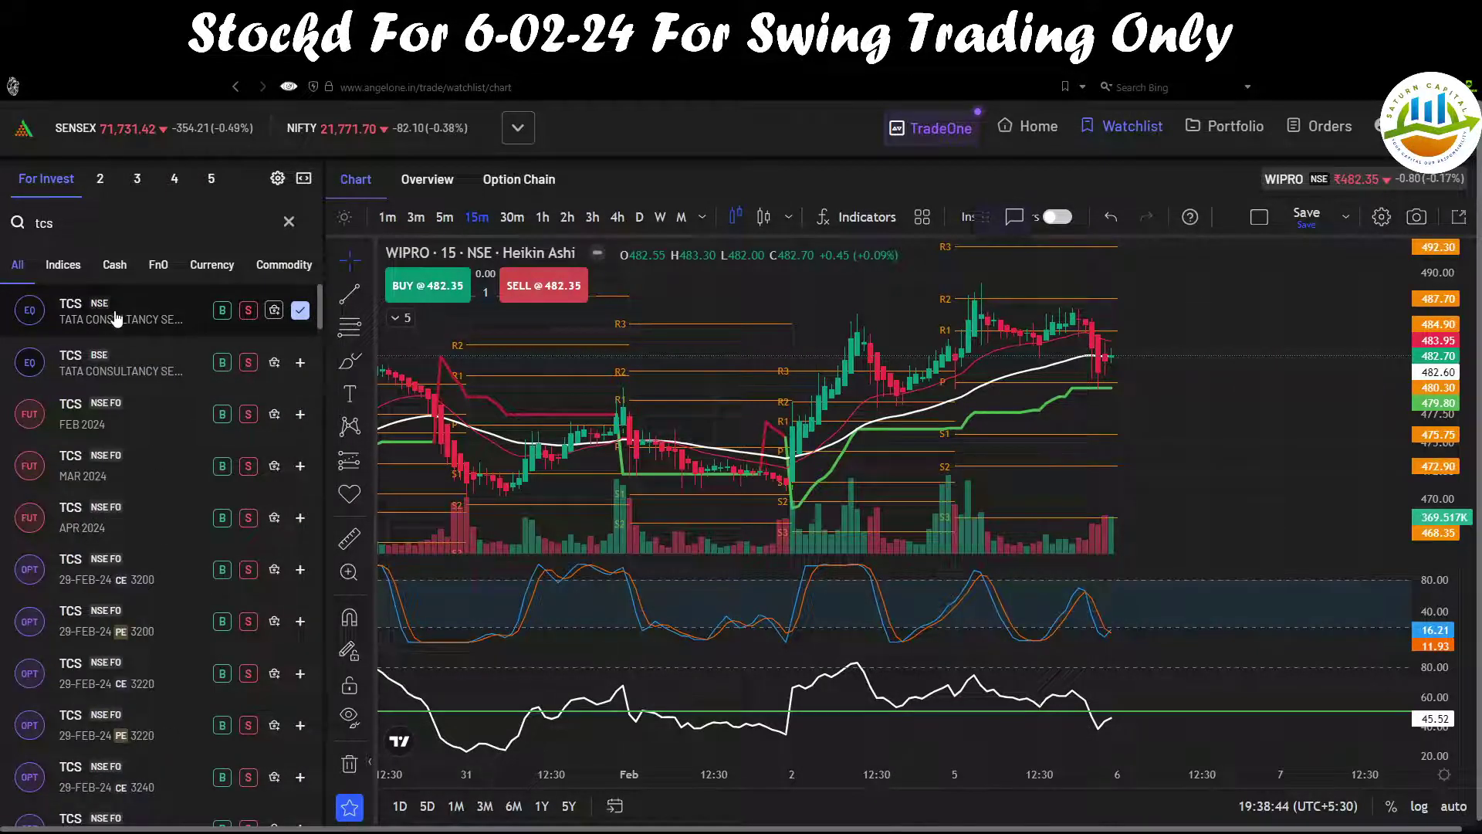
pyautogui.click(115, 318)
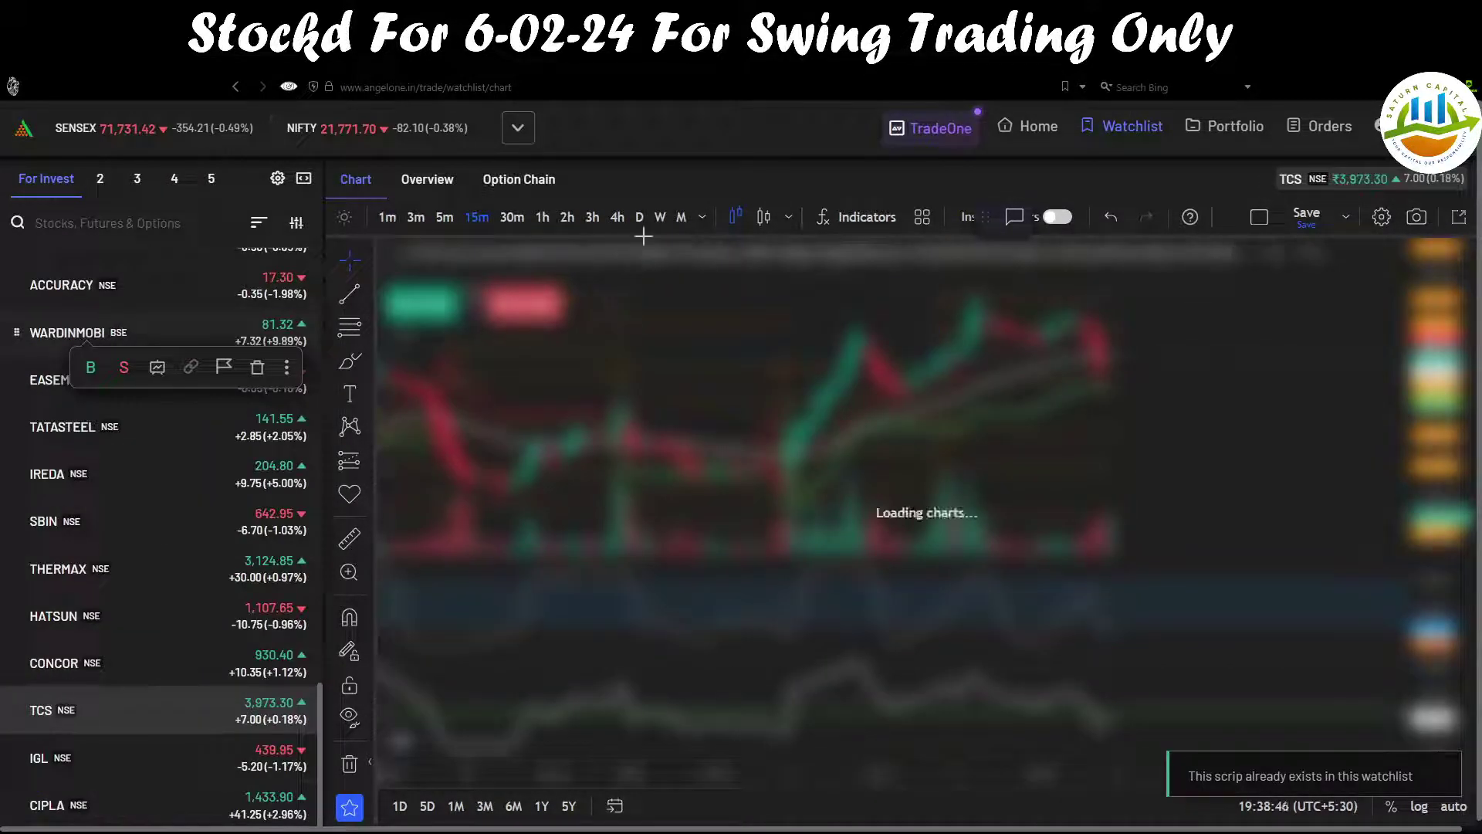
# Set the TCS chart to the daily interval and examine price against the target 4000 and stop-loss 3700 notes.
pyautogui.click(639, 218)
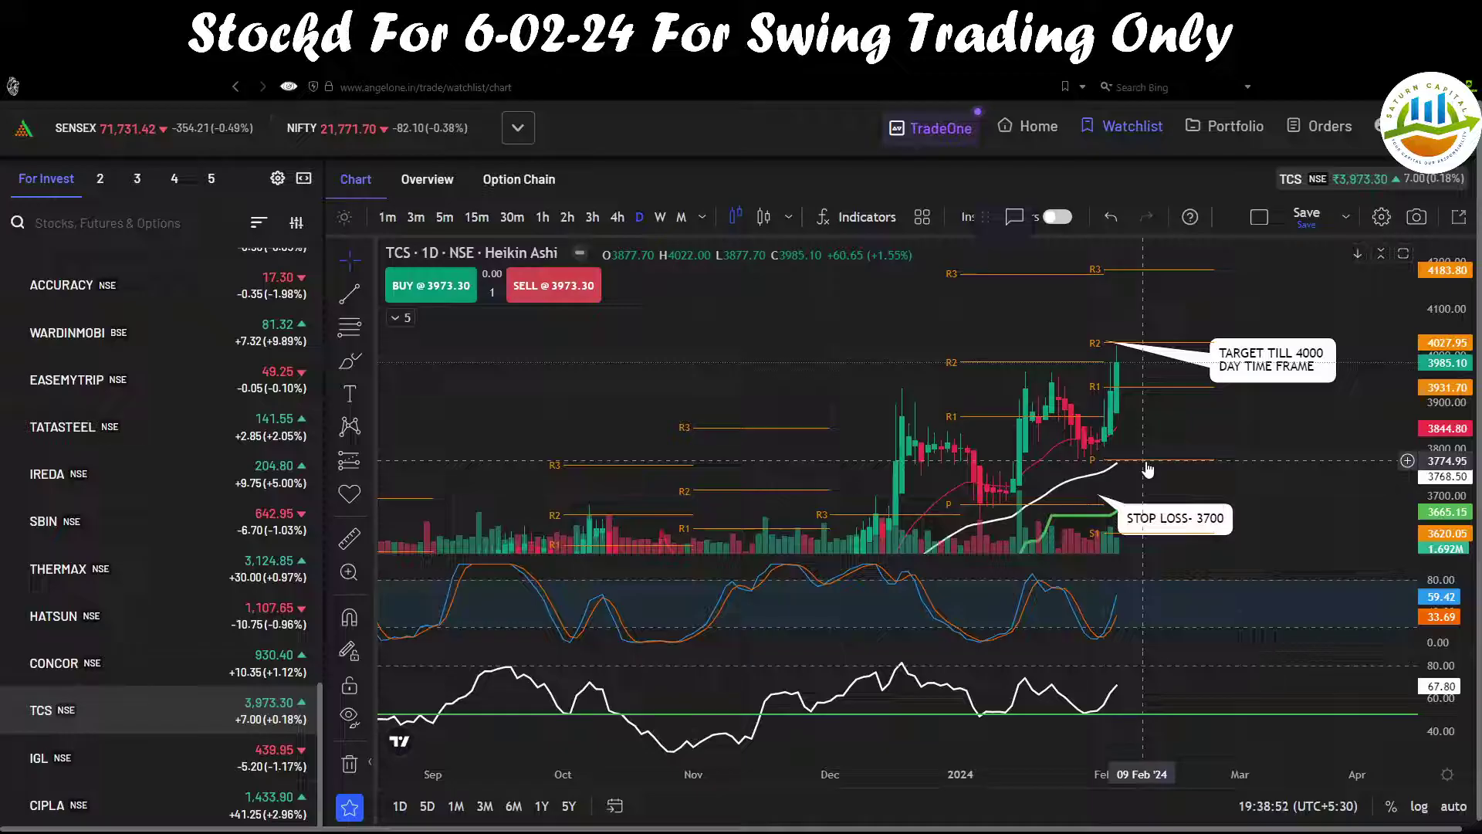
pyautogui.scroll(2, 1163, 469)
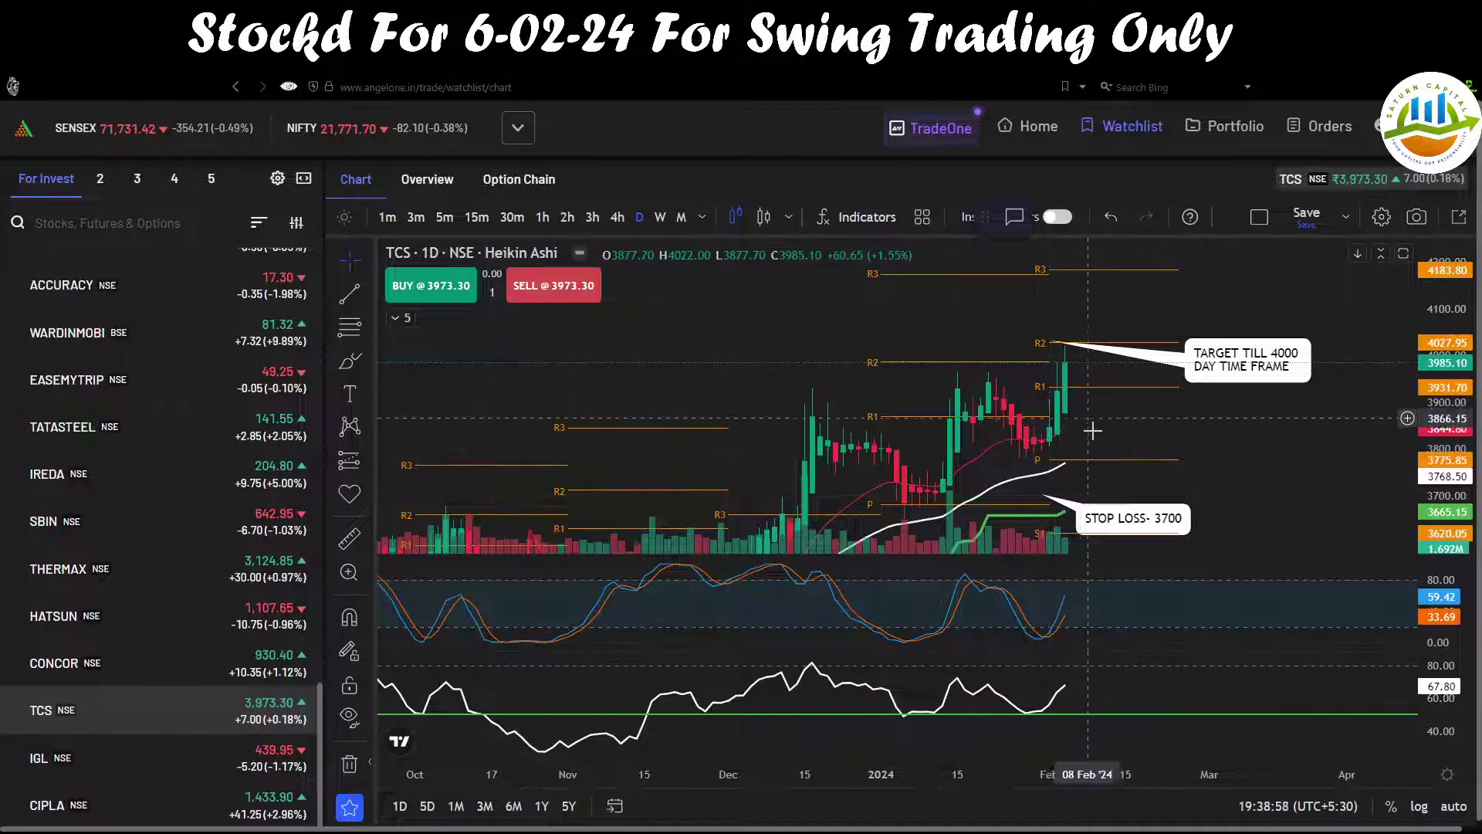
pyautogui.scroll(1, 1349, 405)
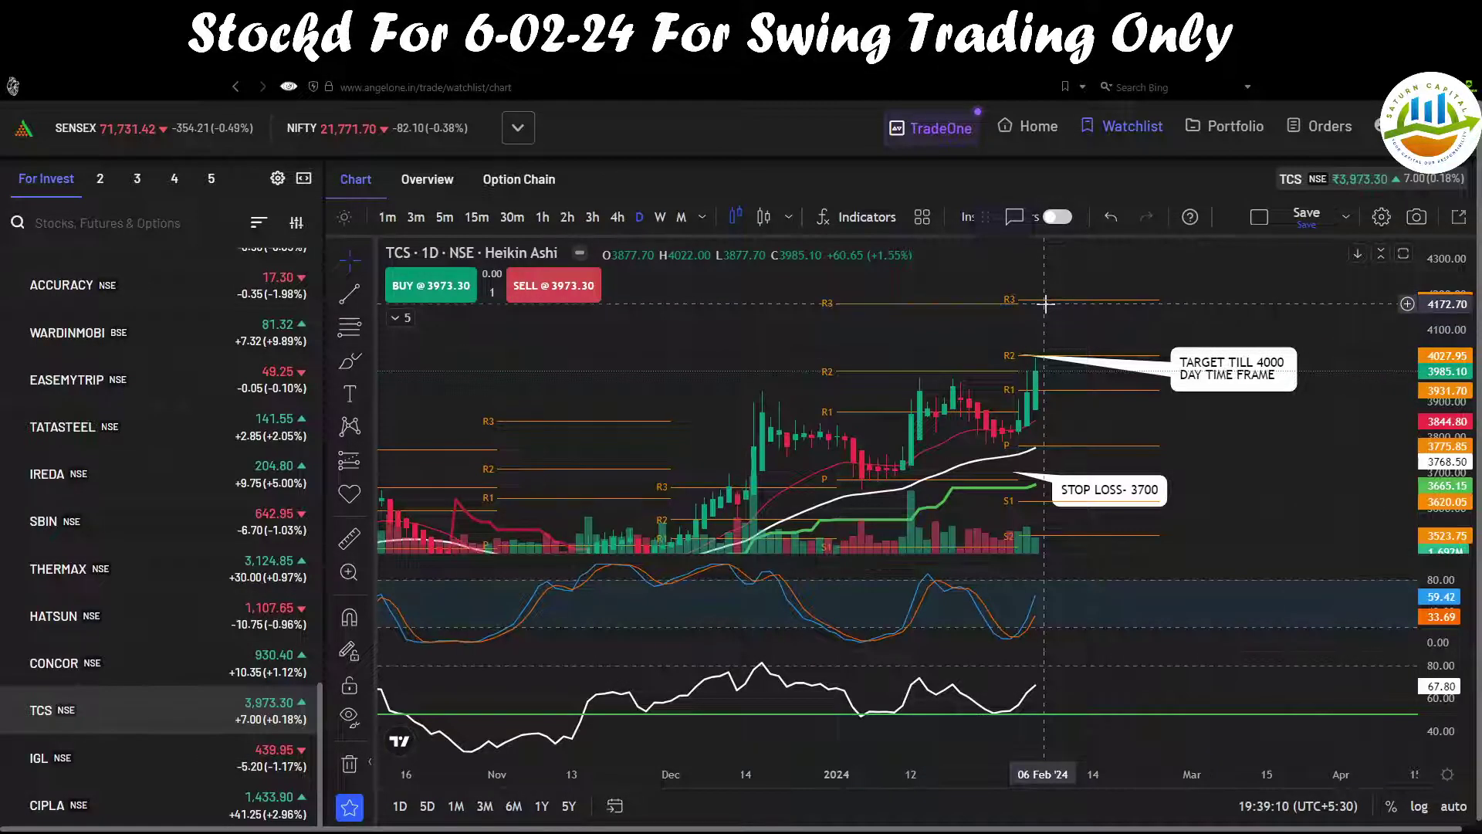
# Step through TCS's 4-hour and weekly intervals and compare the latest candles with the resistance levels and target note.
pyautogui.click(618, 218)
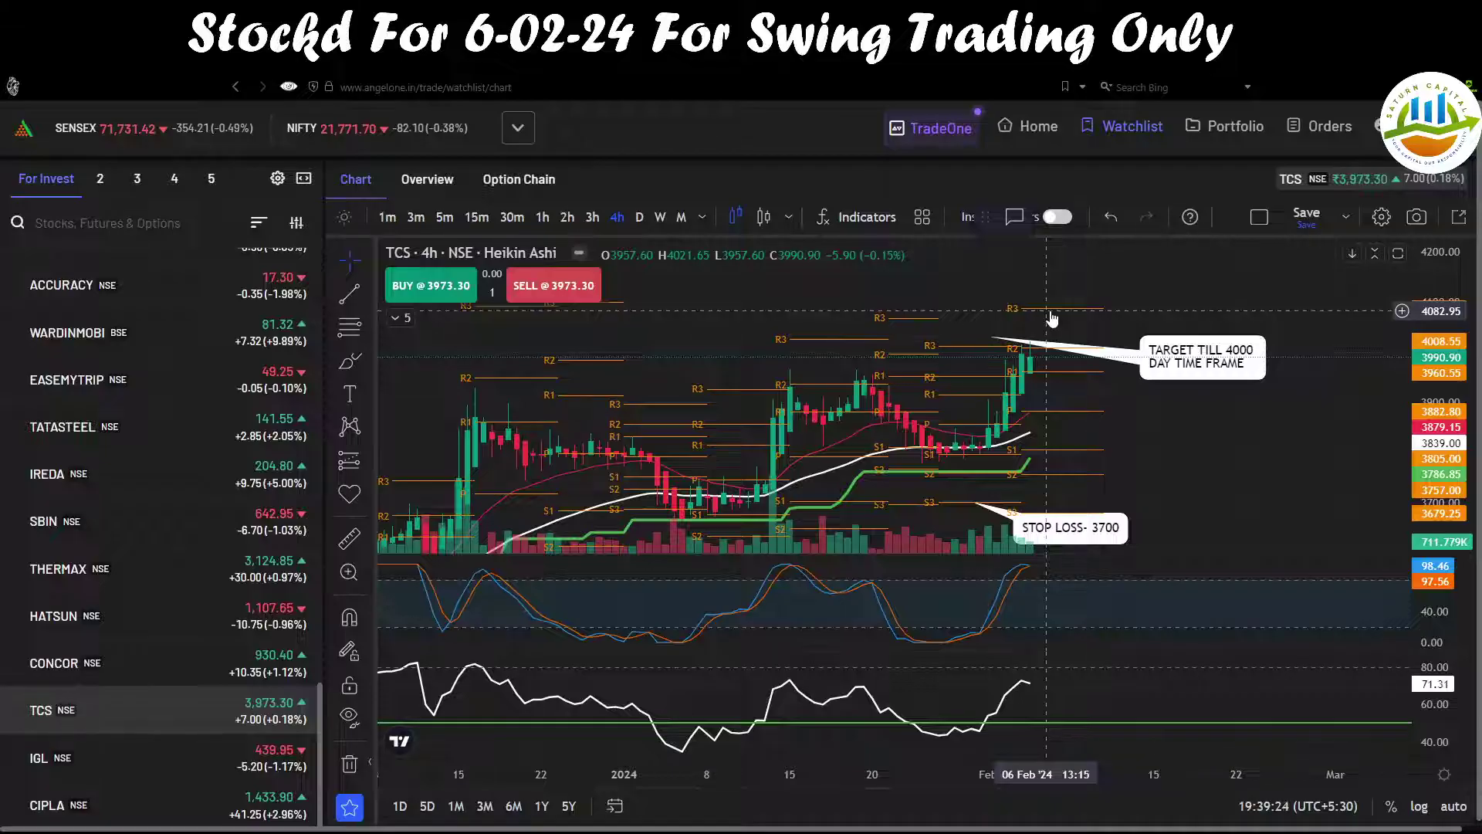
pyautogui.click(662, 219)
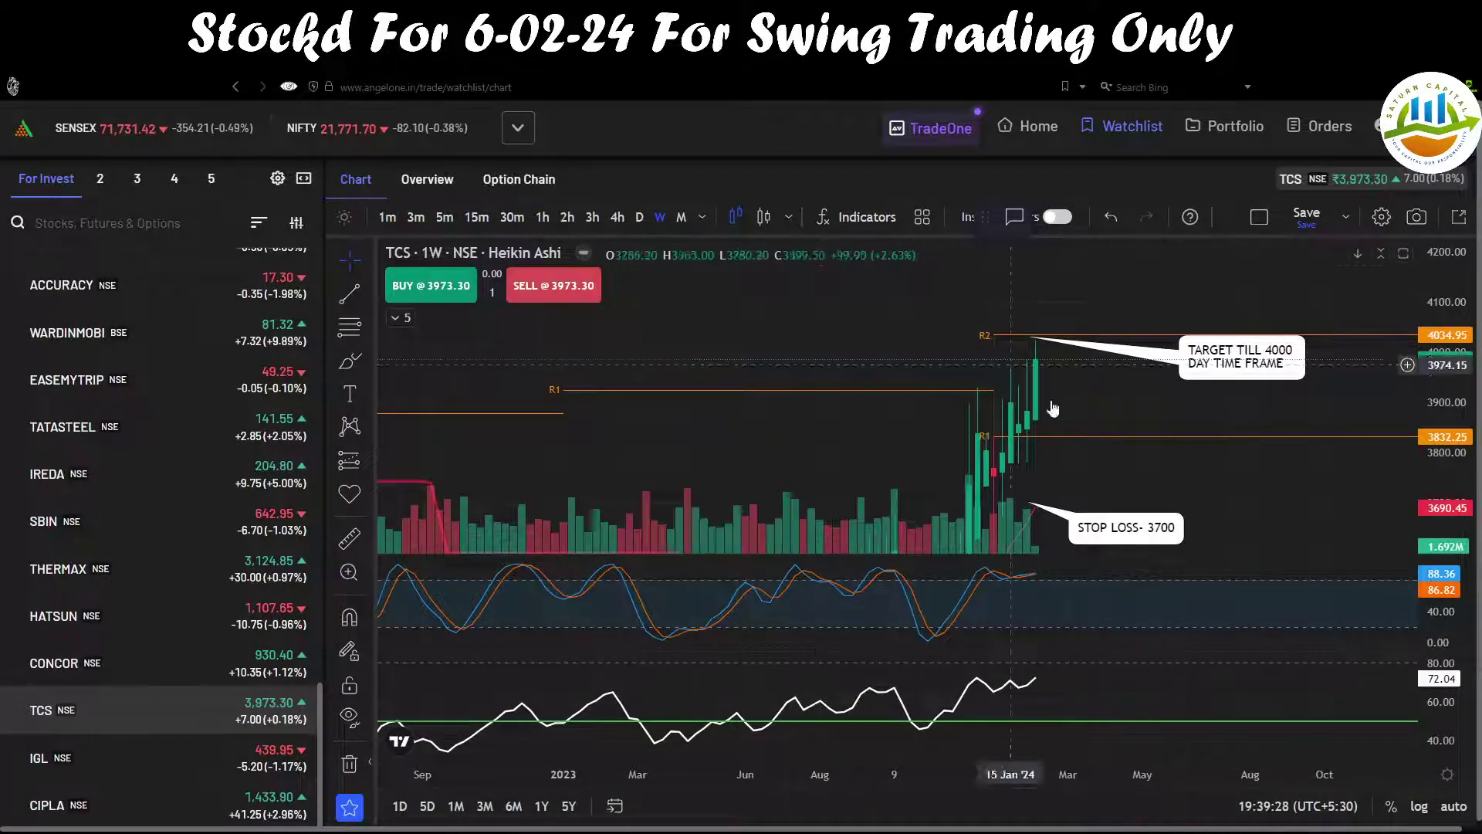
pyautogui.scroll(1, 1406, 393)
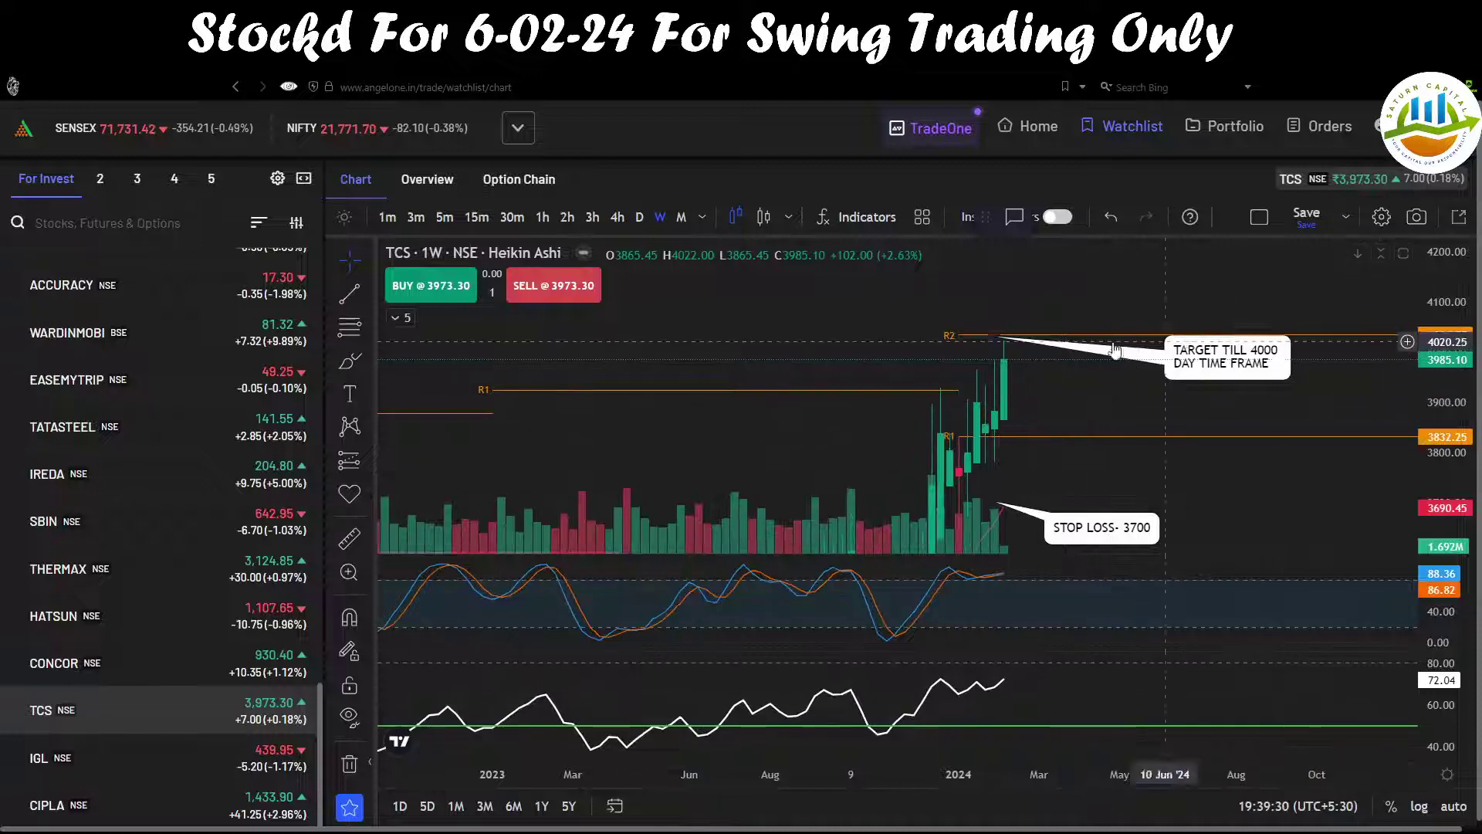
# View TCS on the monthly interval, return it to 4-hour and stretch the price scale around the target and stop-loss notes.
pyautogui.click(682, 217)
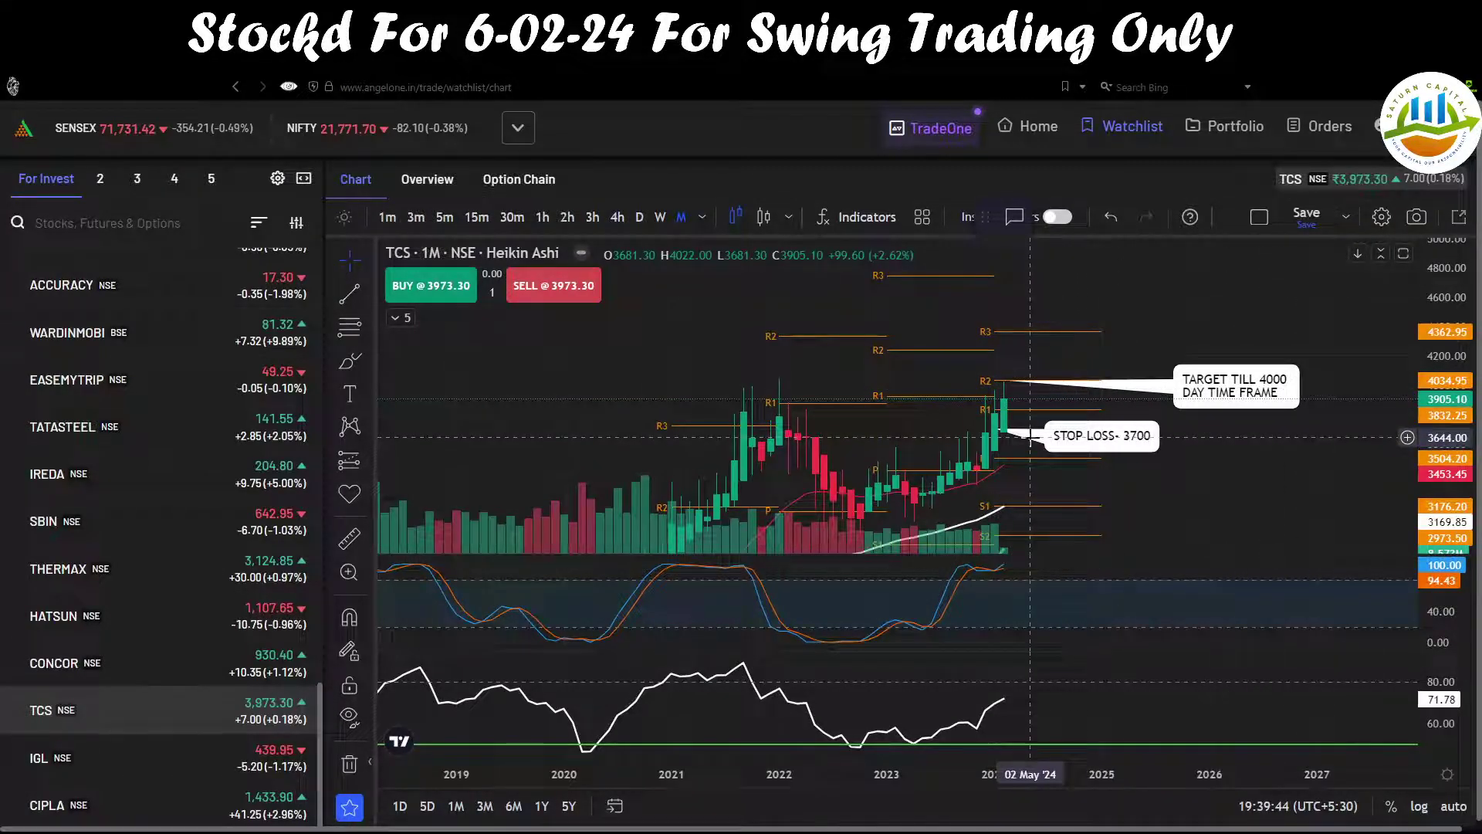
pyautogui.click(616, 217)
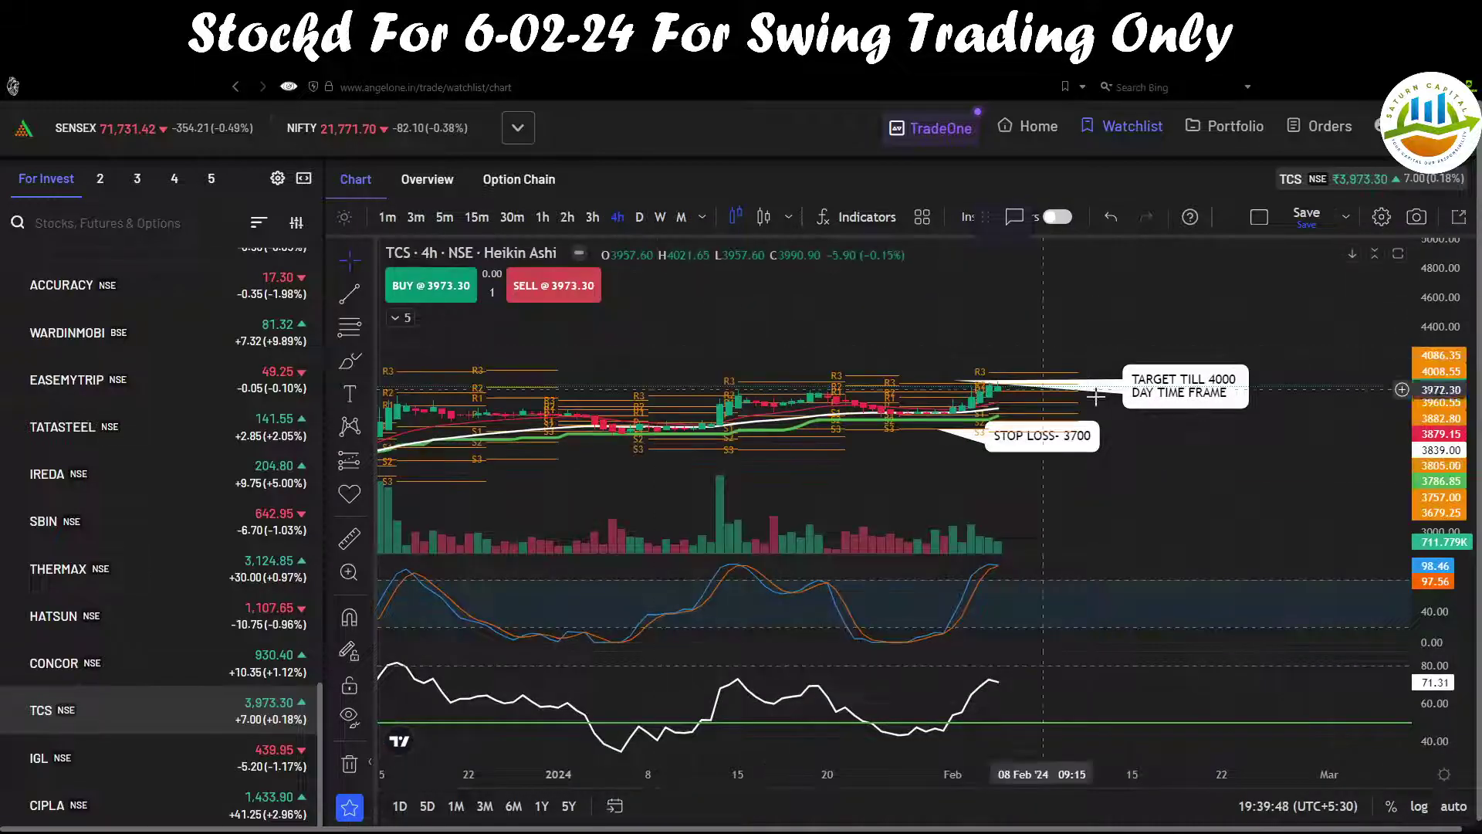
pyautogui.moveTo(1437, 423); pyautogui.dragTo(1438, 416)
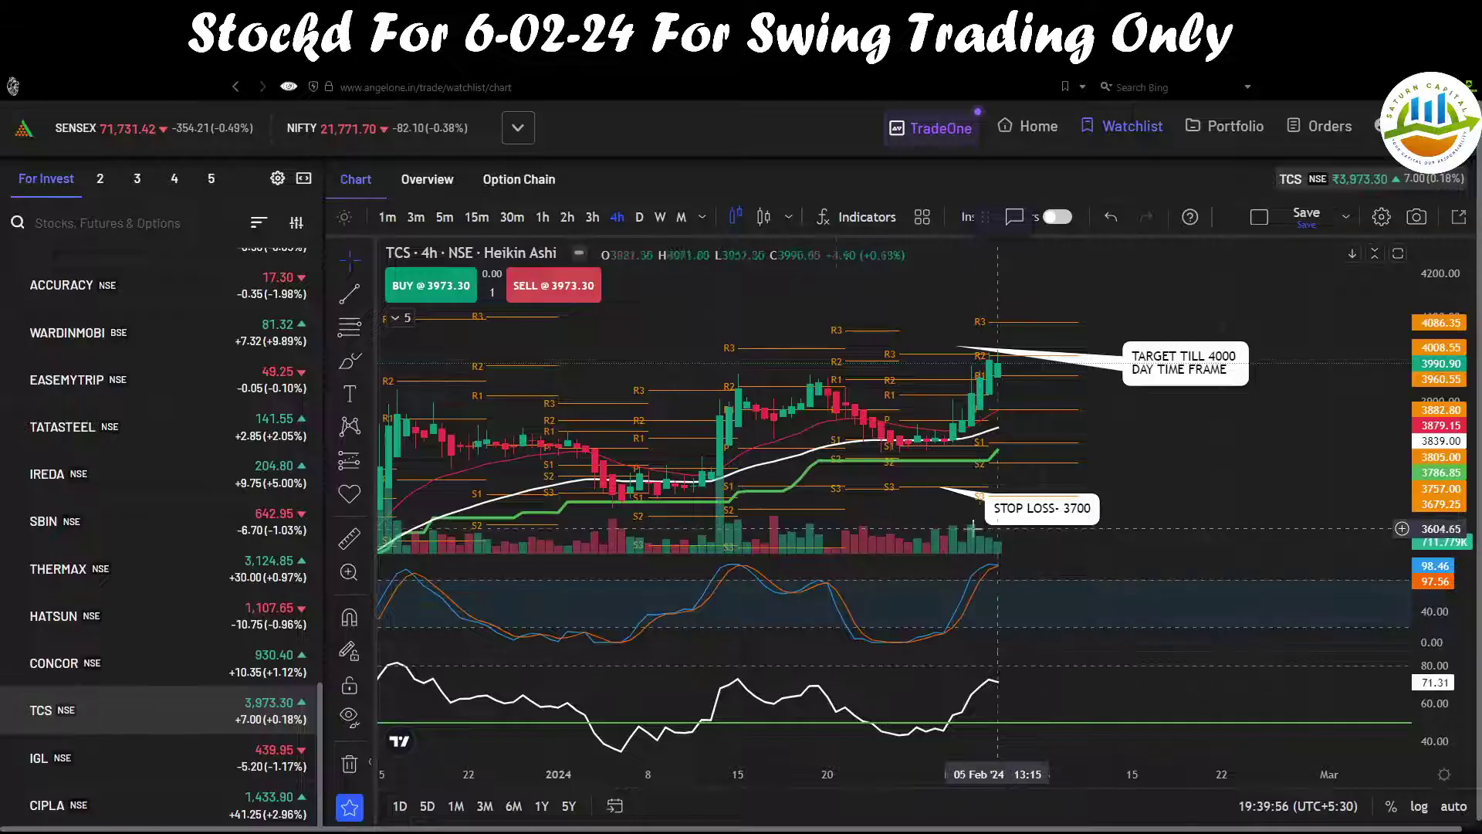
# Check the NAUKRI entry in the Google Sheets trading journal and return to Angel One.
pyautogui.hotkey('ctrl', 'Tab')
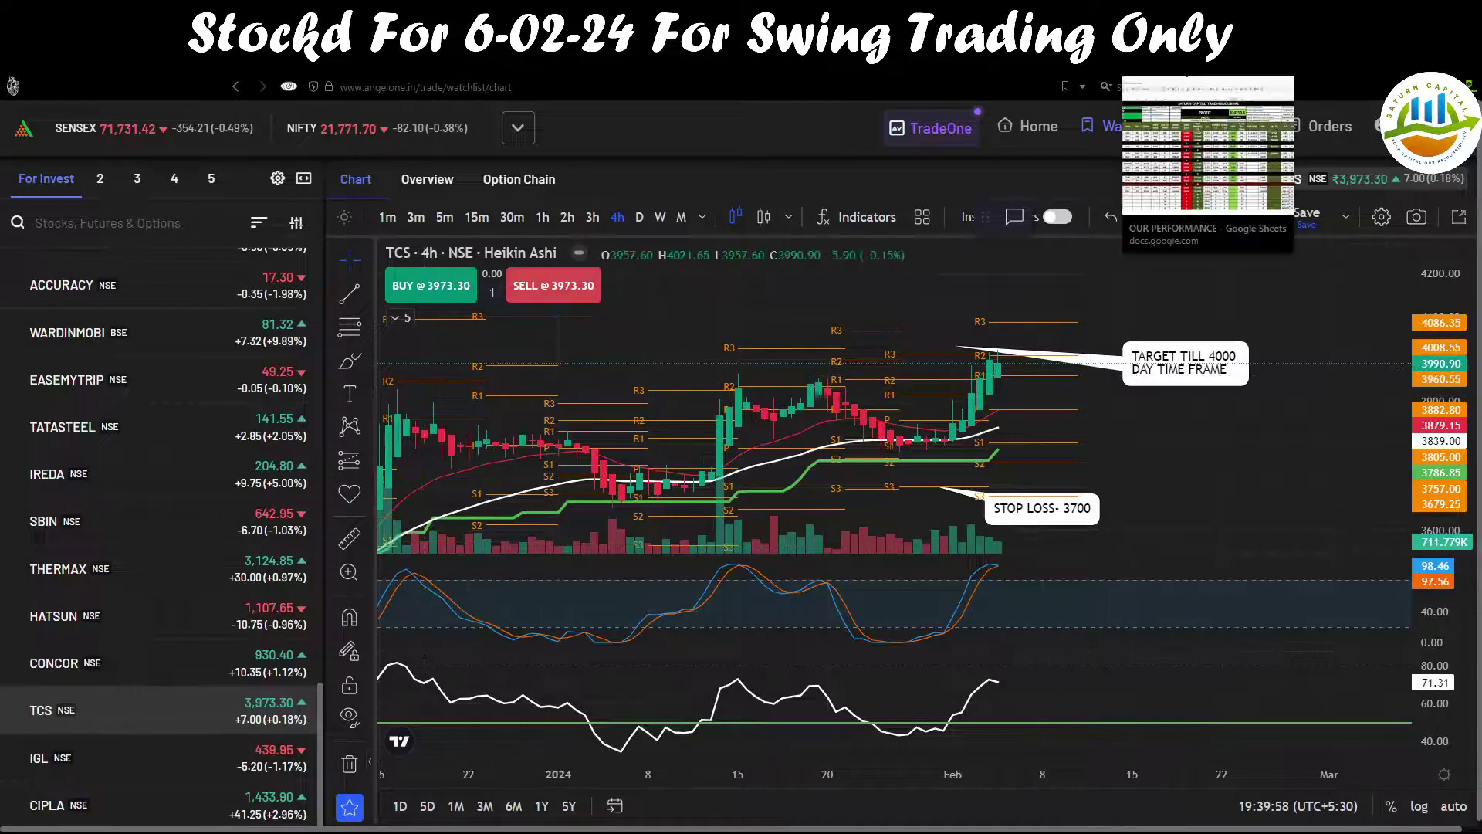
pyautogui.click(236, 684)
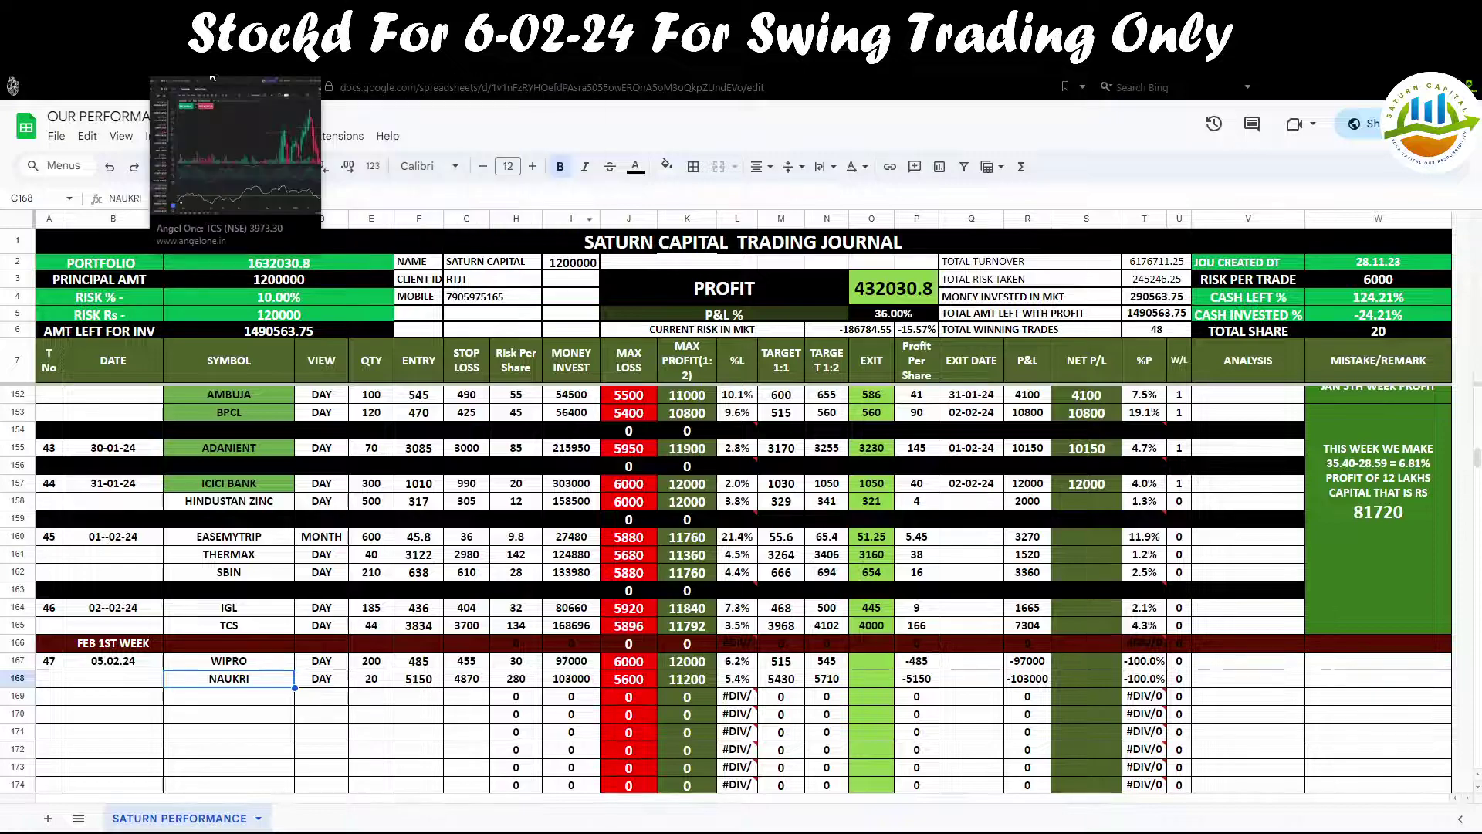
pyautogui.click(214, 77)
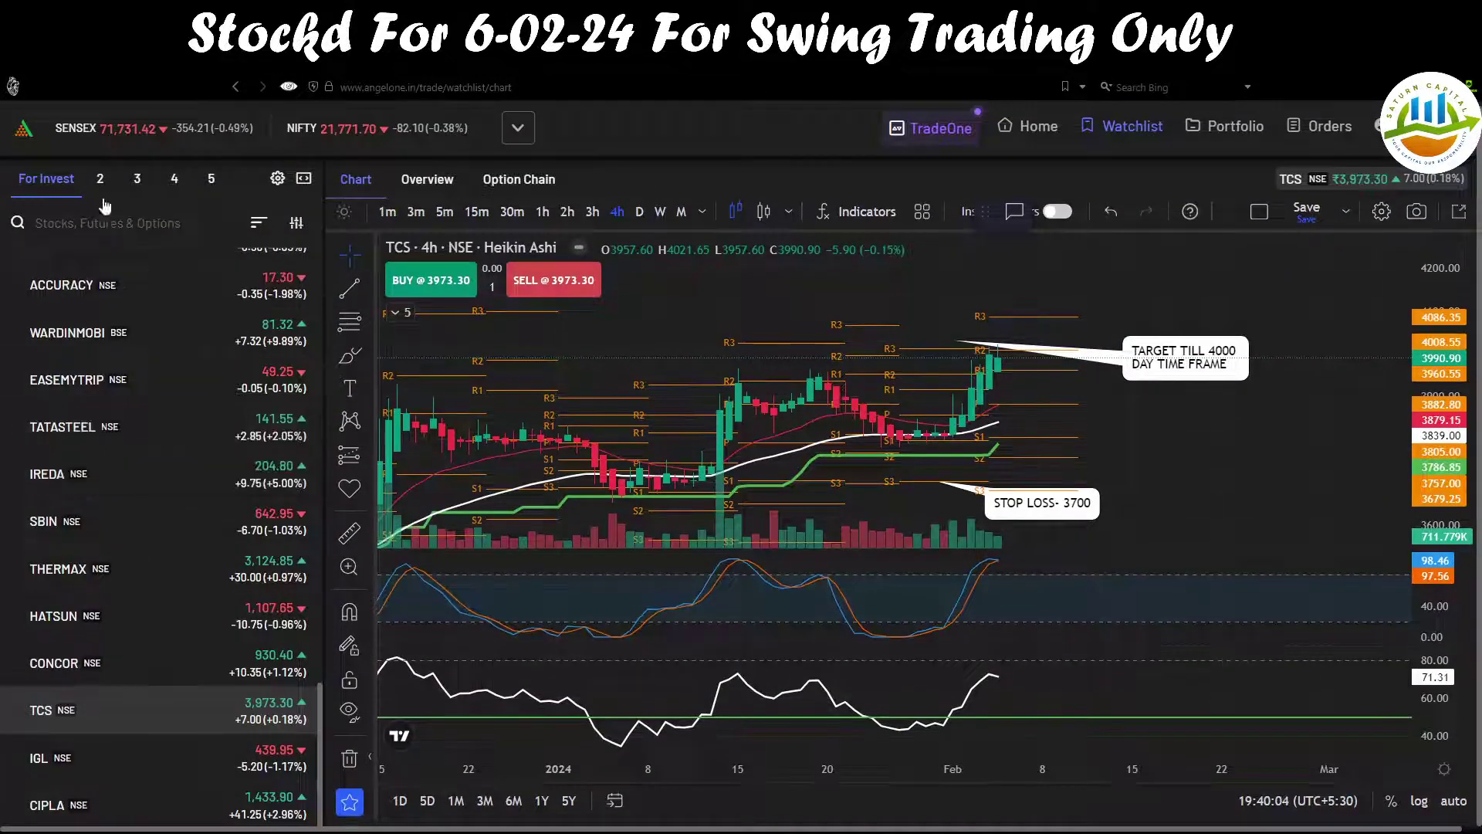
# Search for "naukri" and open the chart of the NSE-listed NAUKRI share.
pyautogui.click(101, 216)
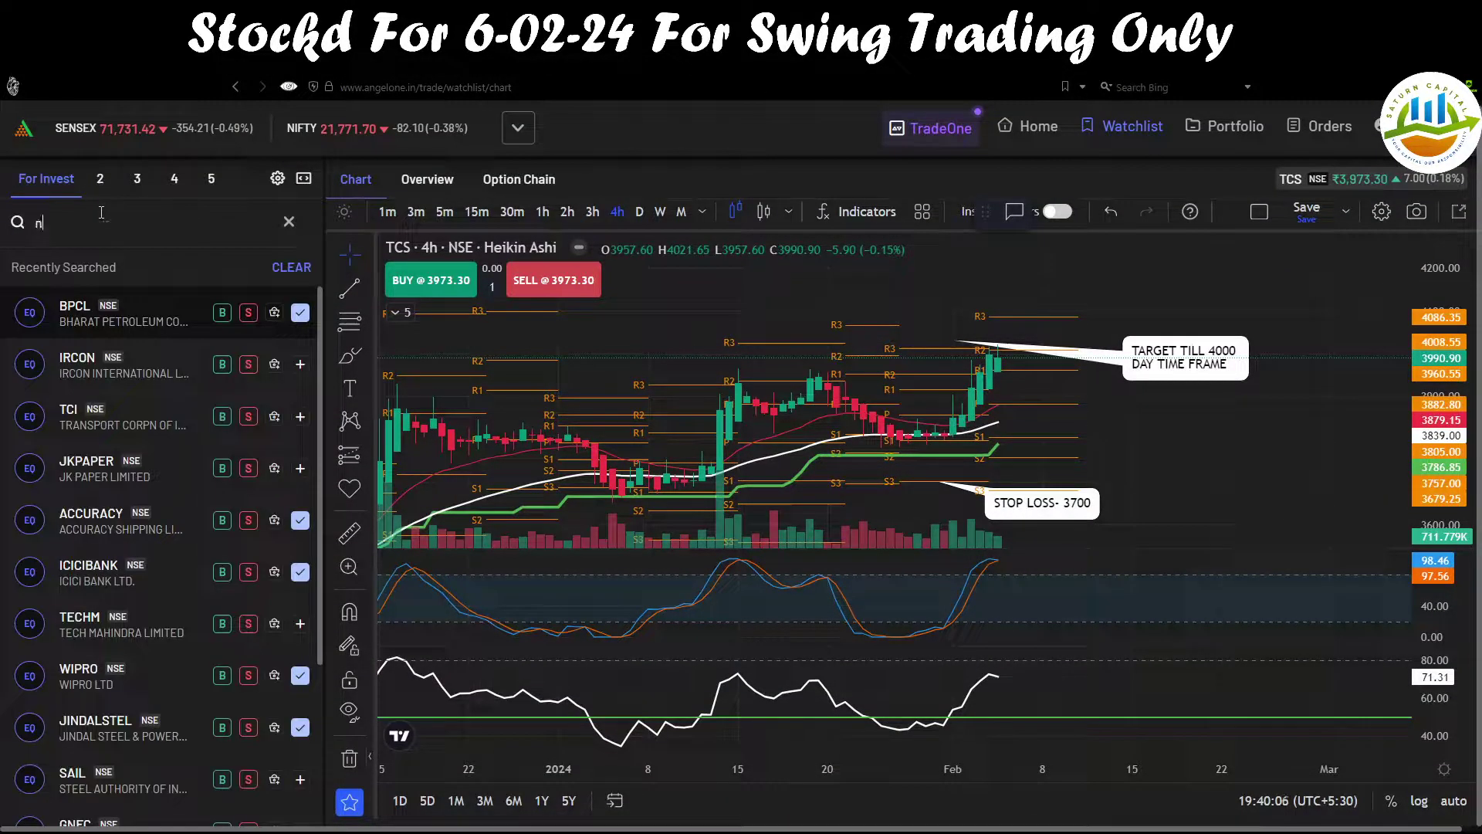
pyautogui.write('naukri')
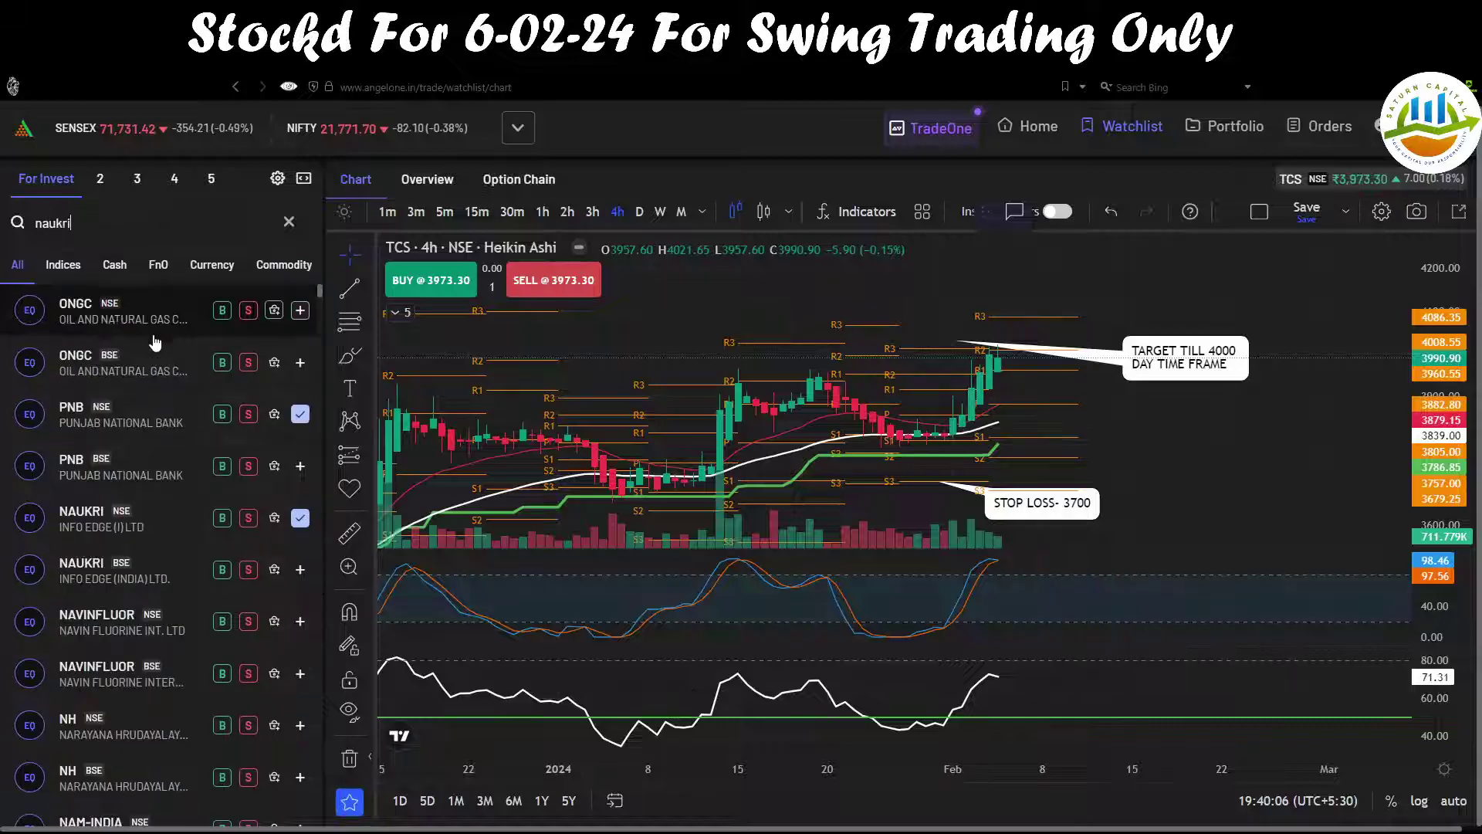
pyautogui.click(129, 309)
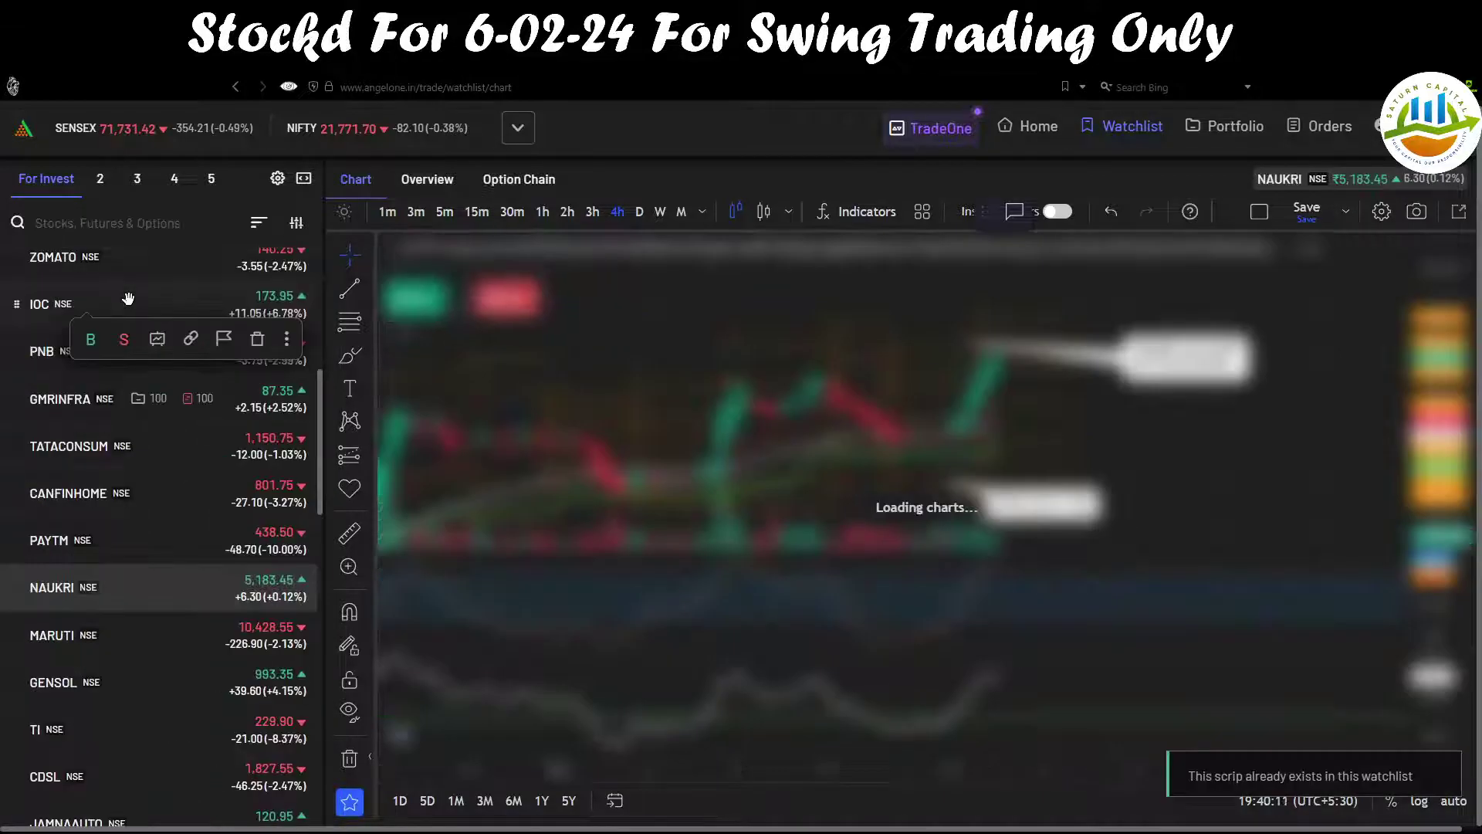
# Set the NAUKRI chart to the daily interval, compress its price scale and examine price against the target 5500 and stop-loss 4870 notes.
pyautogui.click(639, 212)
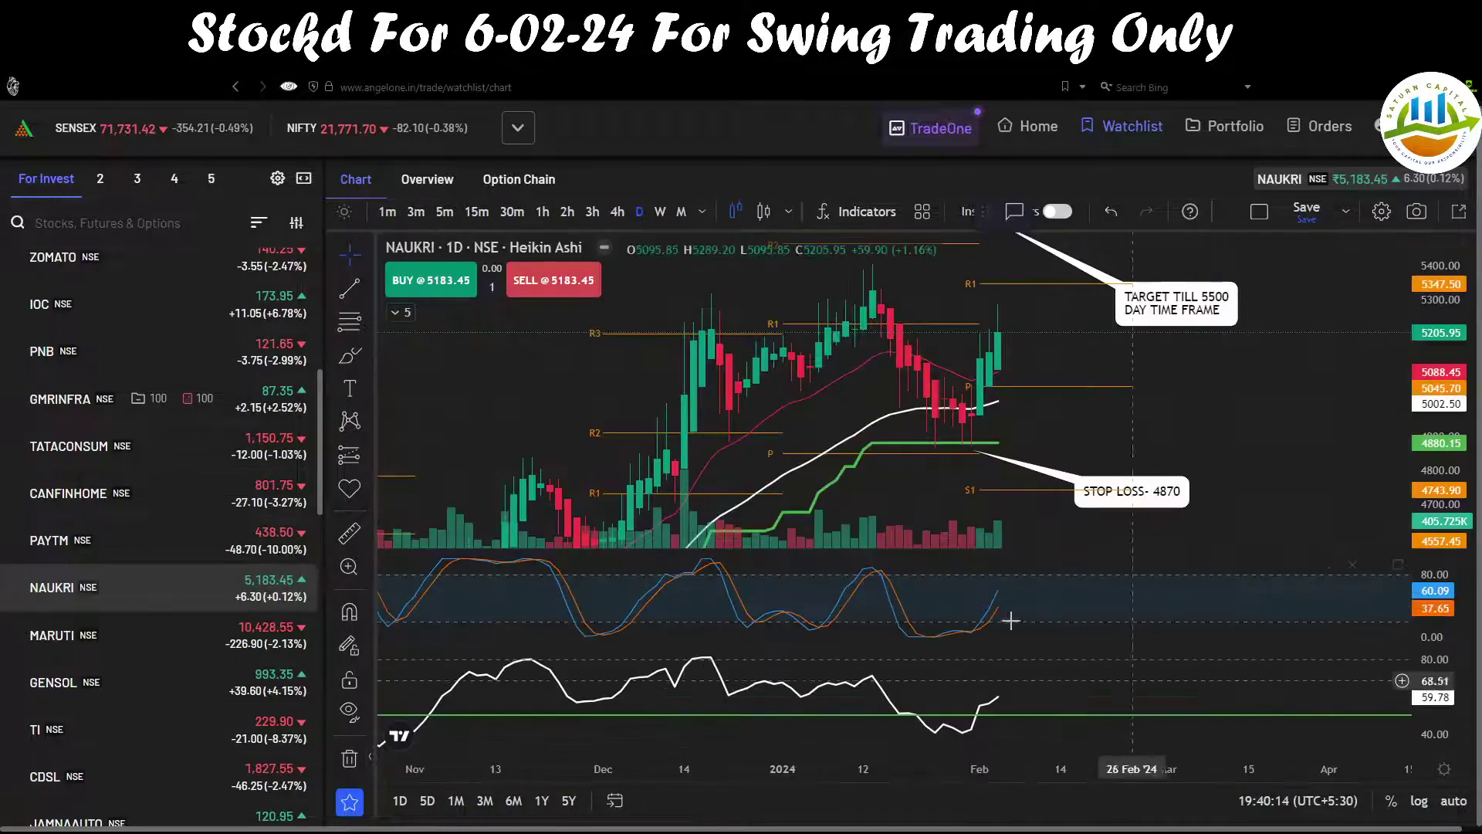
pyautogui.scroll(-3, 1011, 620)
pyautogui.moveTo(1447, 394); pyautogui.dragTo(1446, 434)
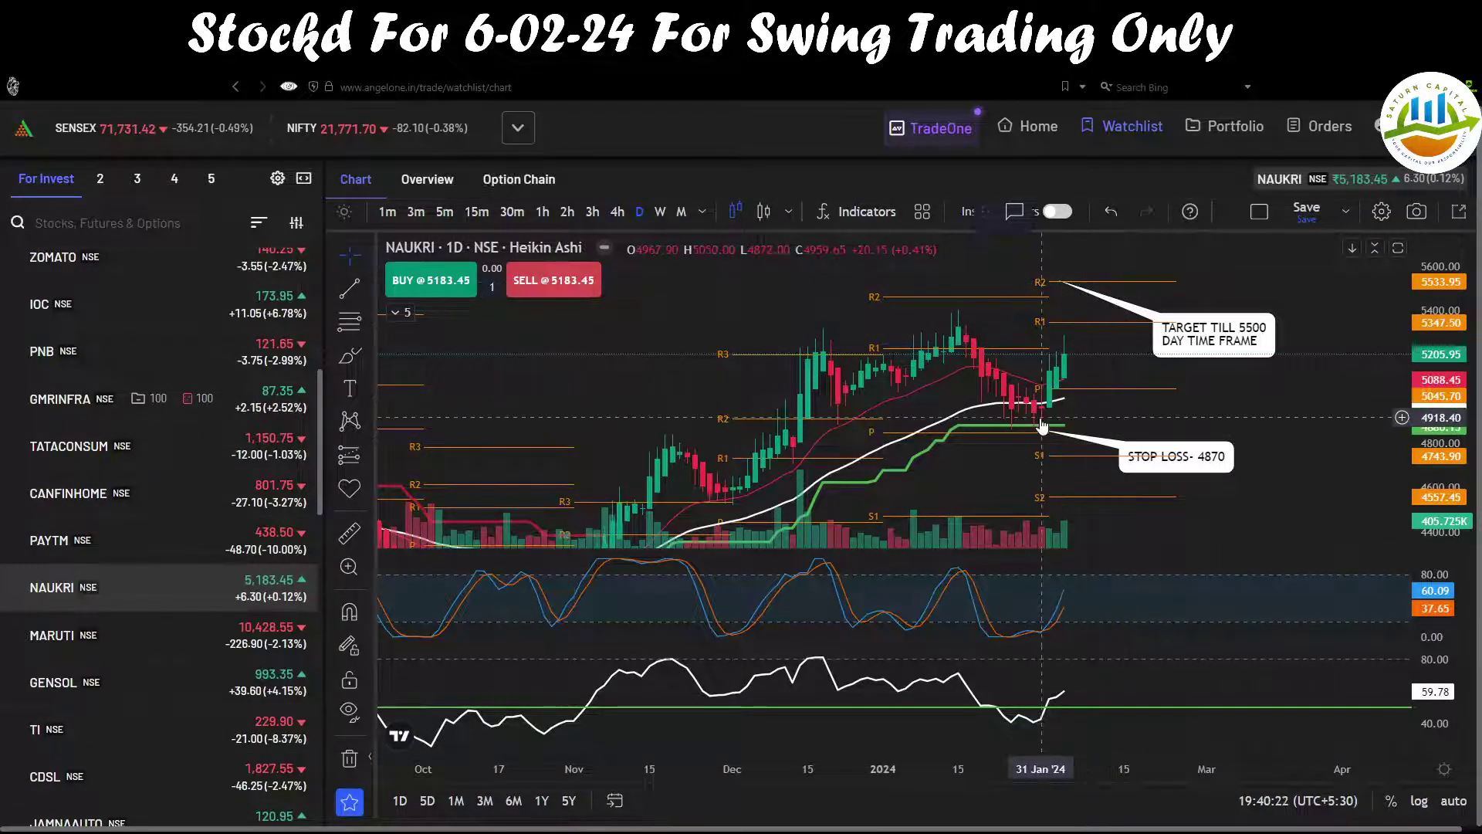
pyautogui.scroll(1, 1043, 425)
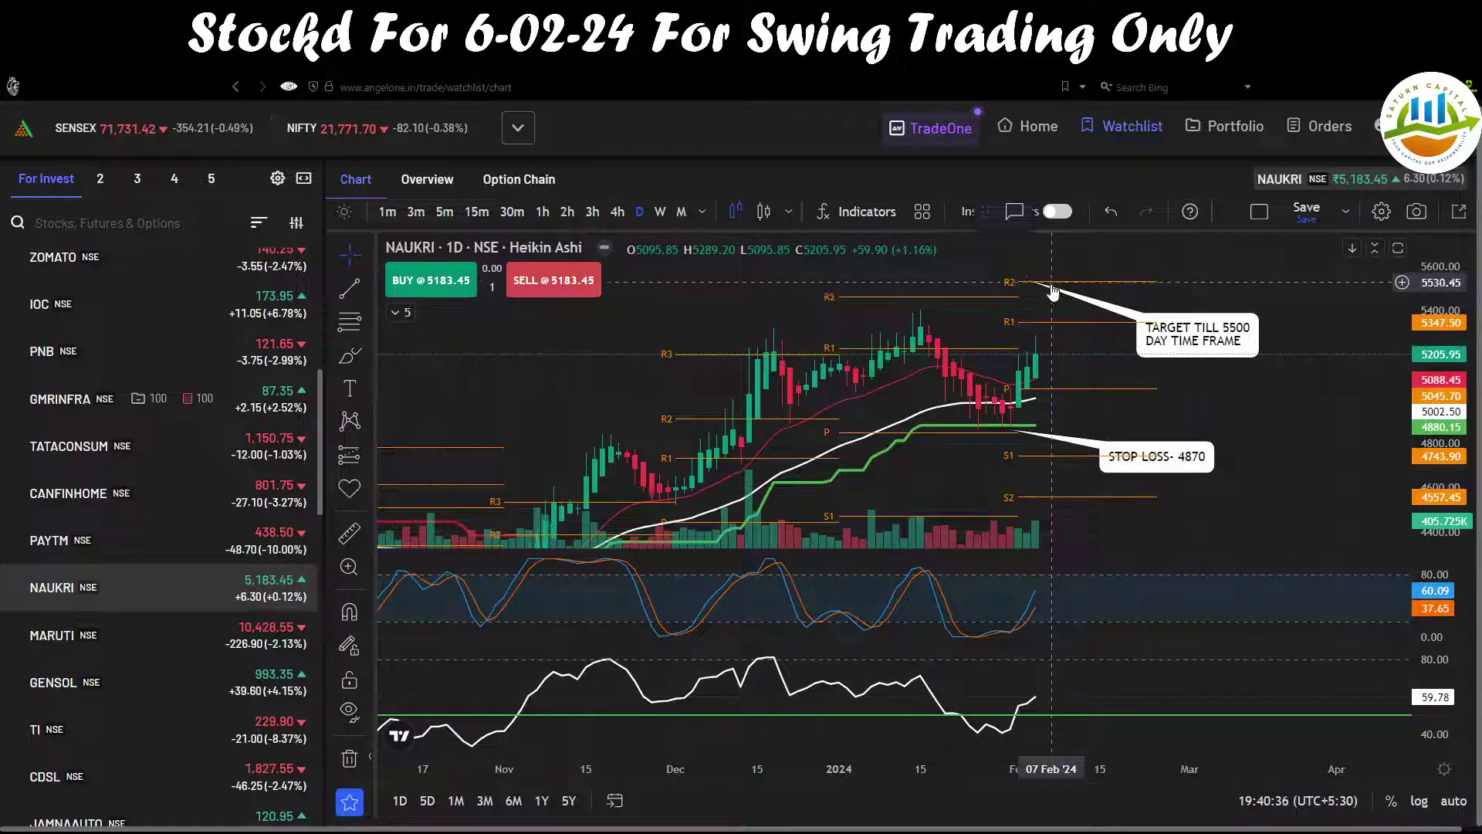
pyautogui.scroll(-2, 733, 372)
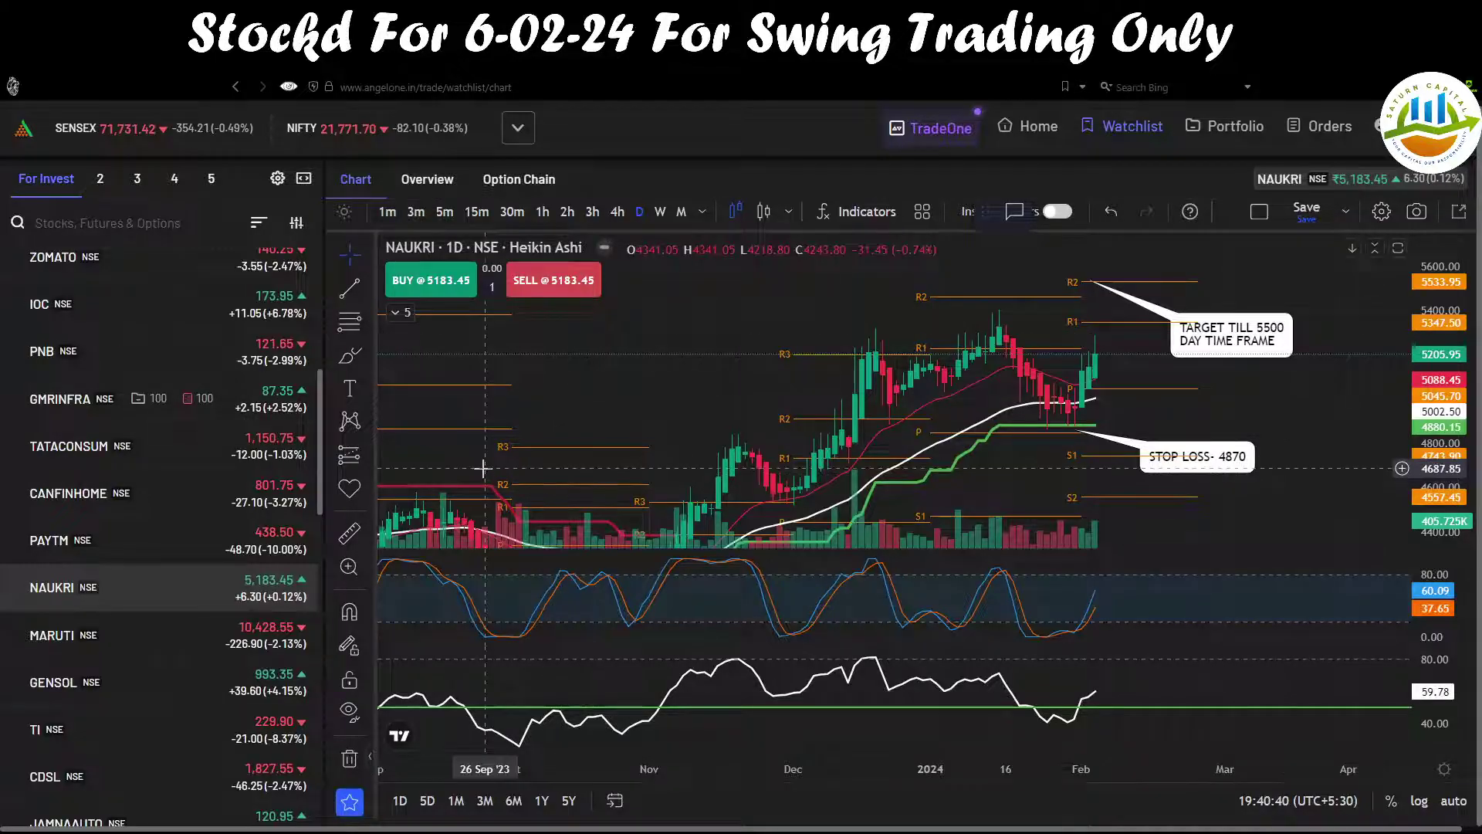
# Open BIOCON's daily chart from the start of the watchlist and compress its price scale to show more pivot levels.
pyautogui.scroll(5, 195, 474)
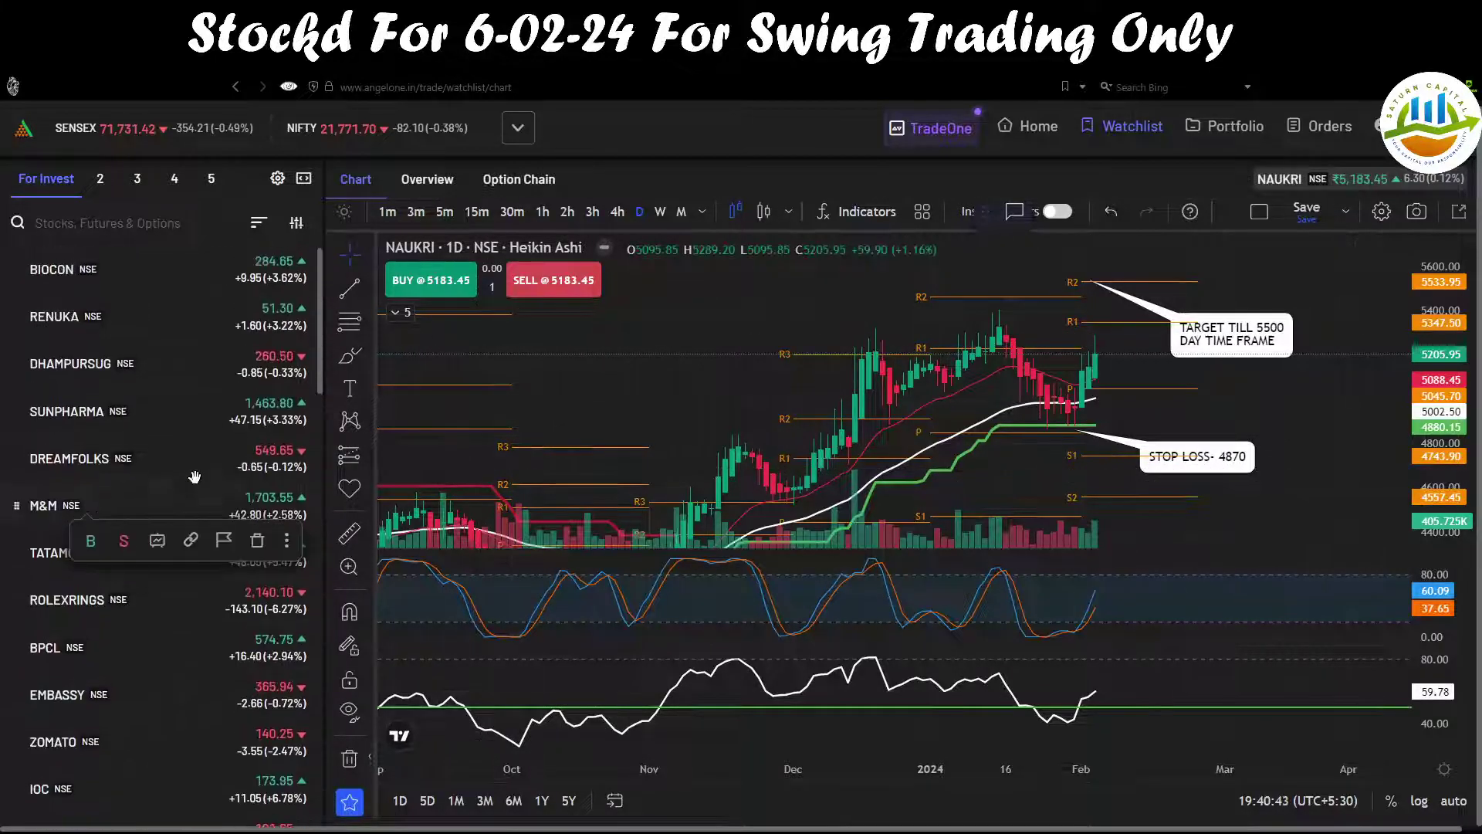
pyautogui.click(163, 270)
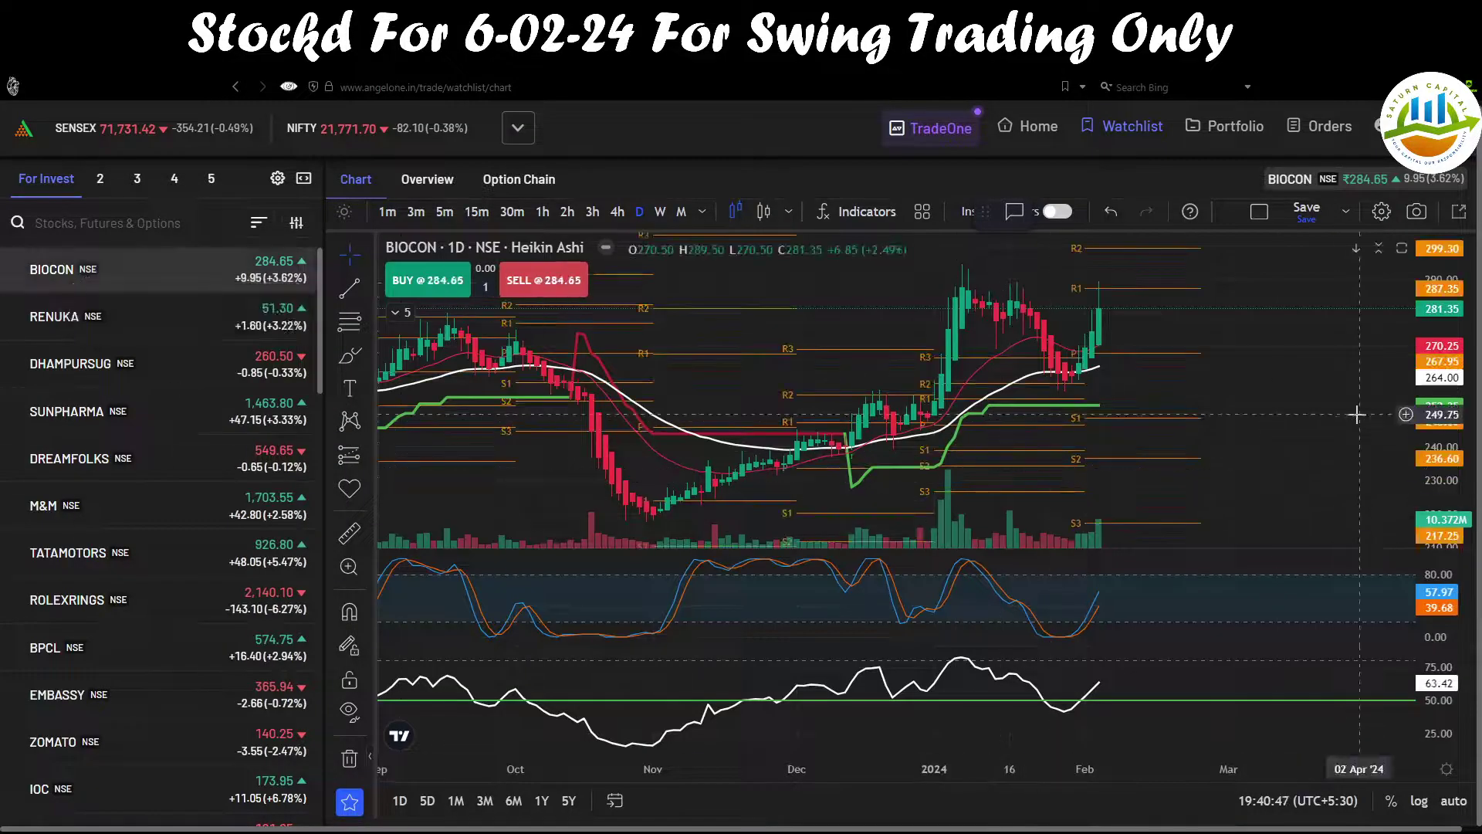
pyautogui.moveTo(1465, 334); pyautogui.dragTo(1464, 386)
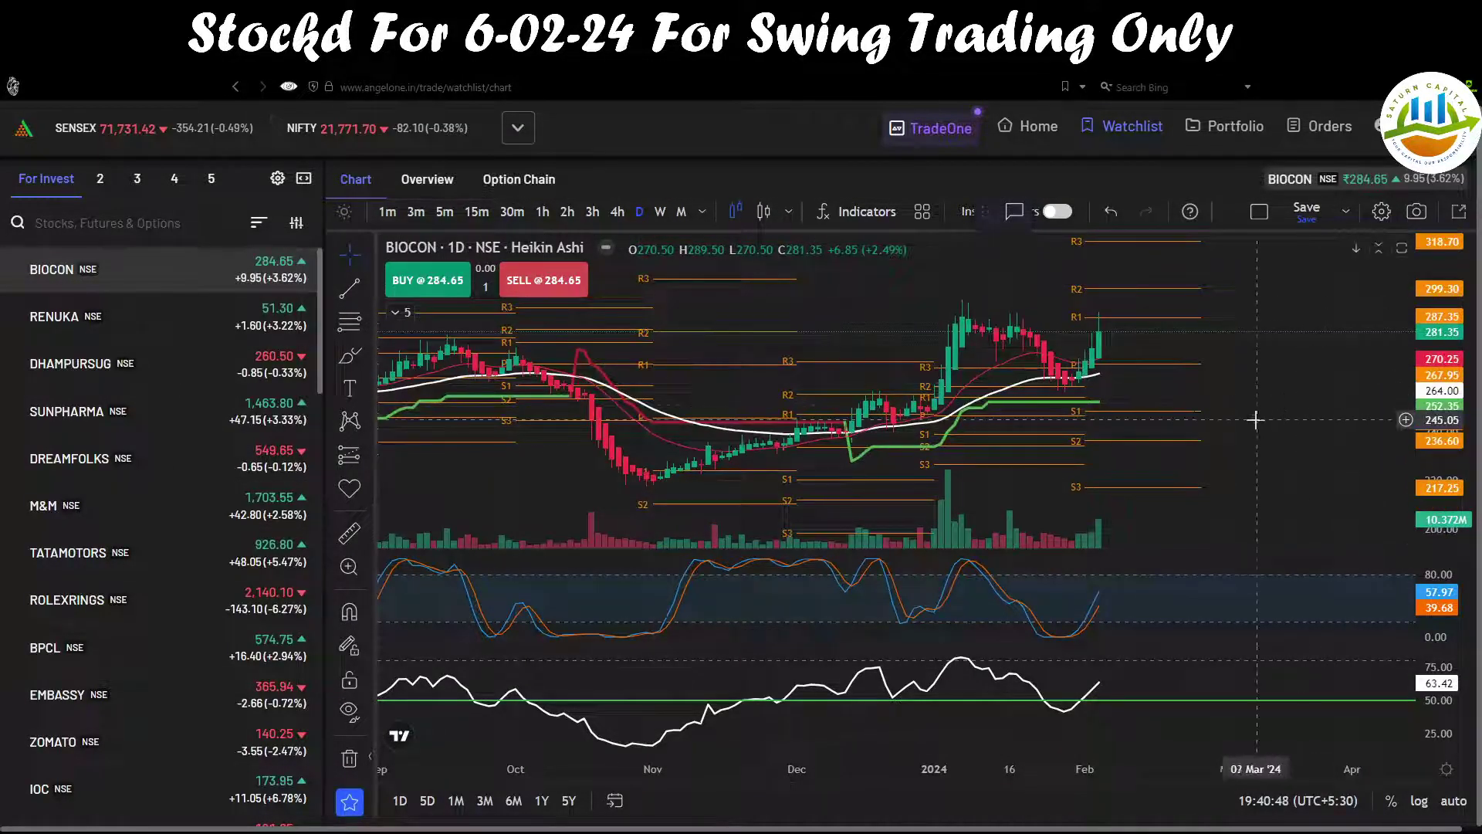
# Mark BIOCON's daily moving-average support as 1M, stochastic upturn as 2M and RSI upturn as 3M, circle the weekly interval, and clear the drawings.
pyautogui.moveTo(1214, 432); pyautogui.dragTo(1099, 435)
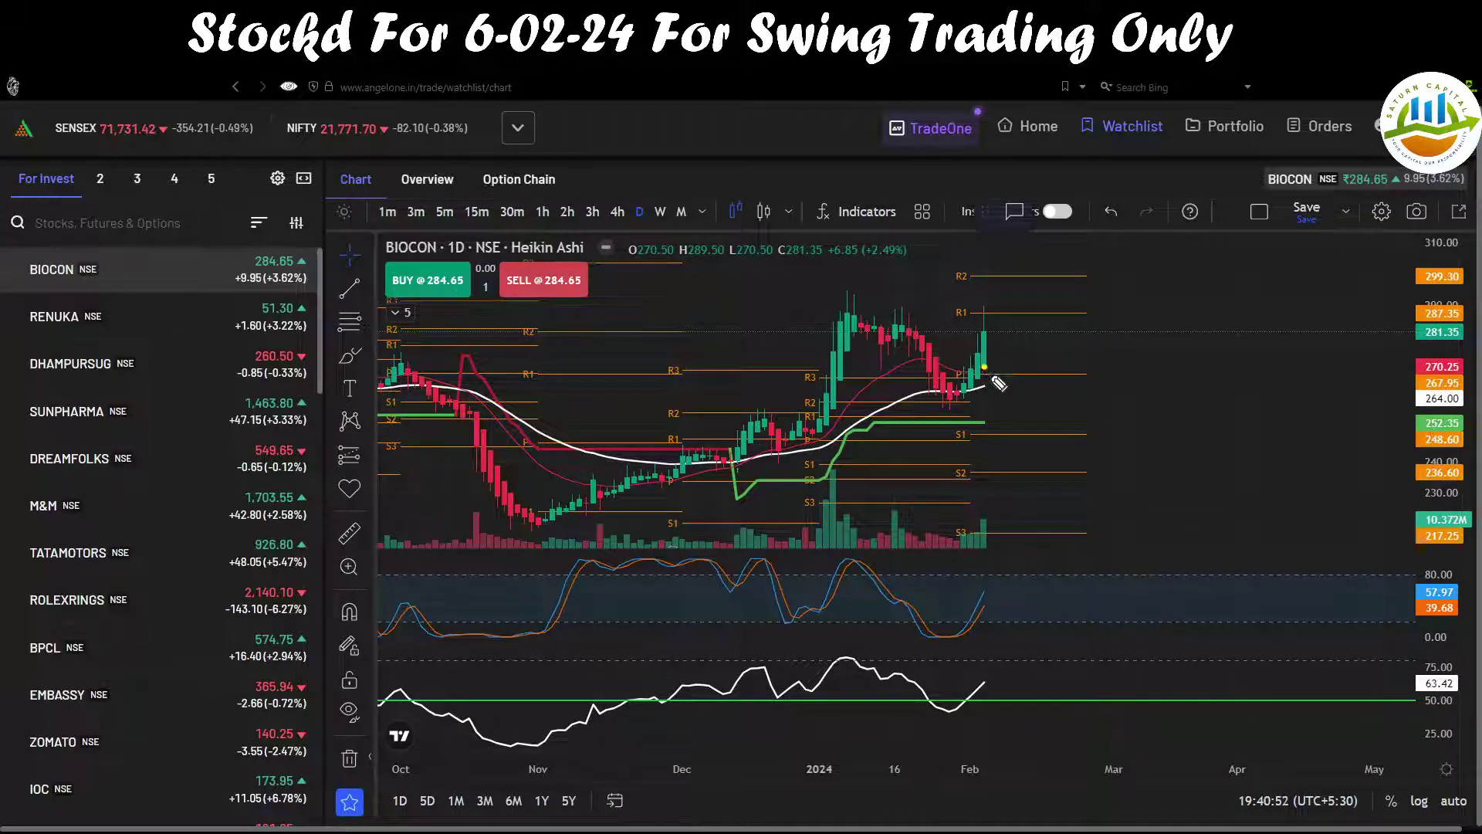
pyautogui.moveTo(984, 367)
pyautogui.mouseDown()
pyautogui.moveTo(1029, 346)
pyautogui.moveTo(1004, 394)
pyautogui.moveTo(1029, 370)
pyautogui.moveTo(1111, 369)
pyautogui.mouseUp()
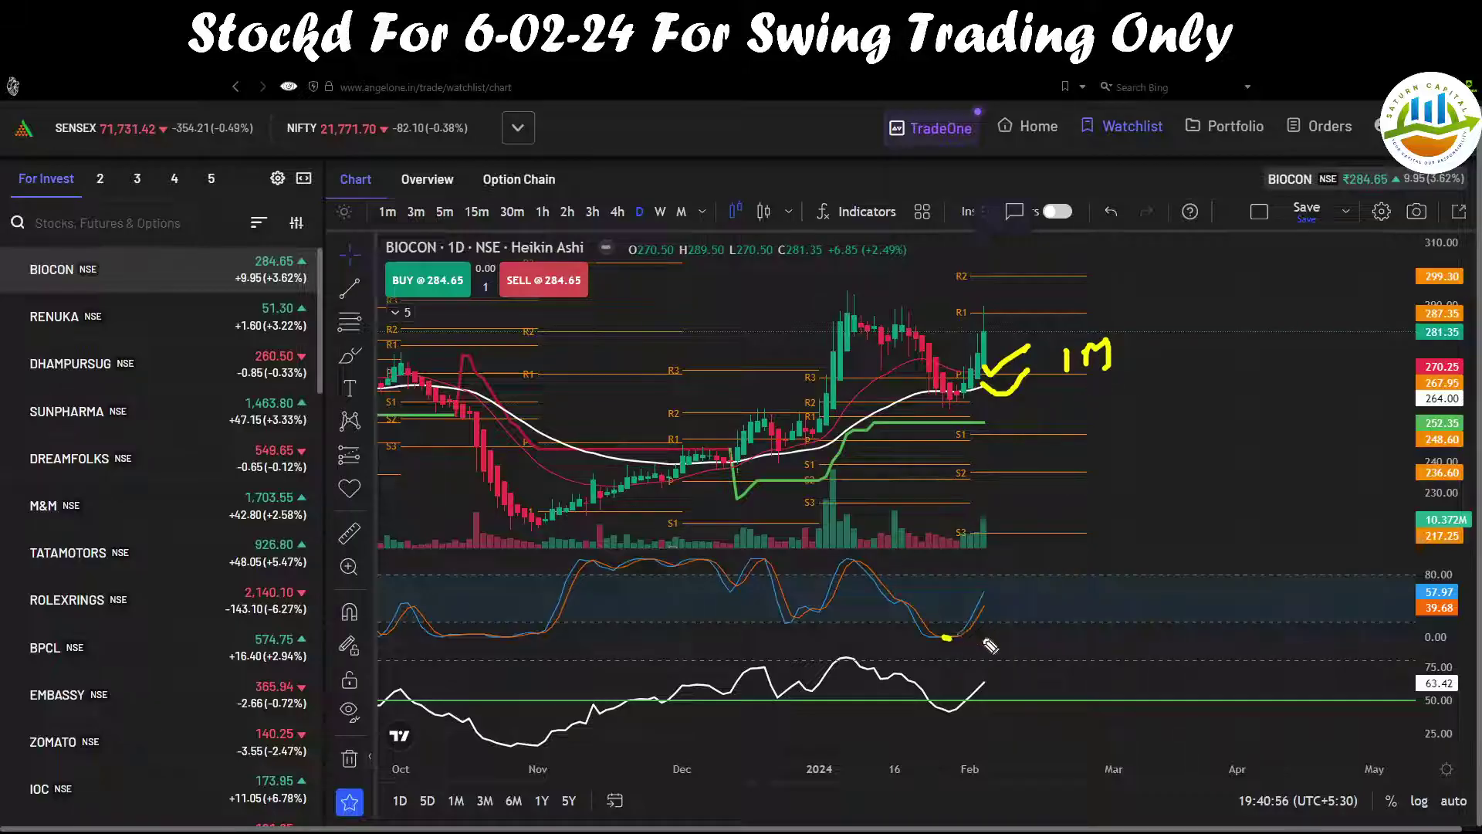
pyautogui.moveTo(987, 641)
pyautogui.mouseDown()
pyautogui.moveTo(1039, 550)
pyautogui.moveTo(1059, 598)
pyautogui.moveTo(1109, 586)
pyautogui.mouseUp()
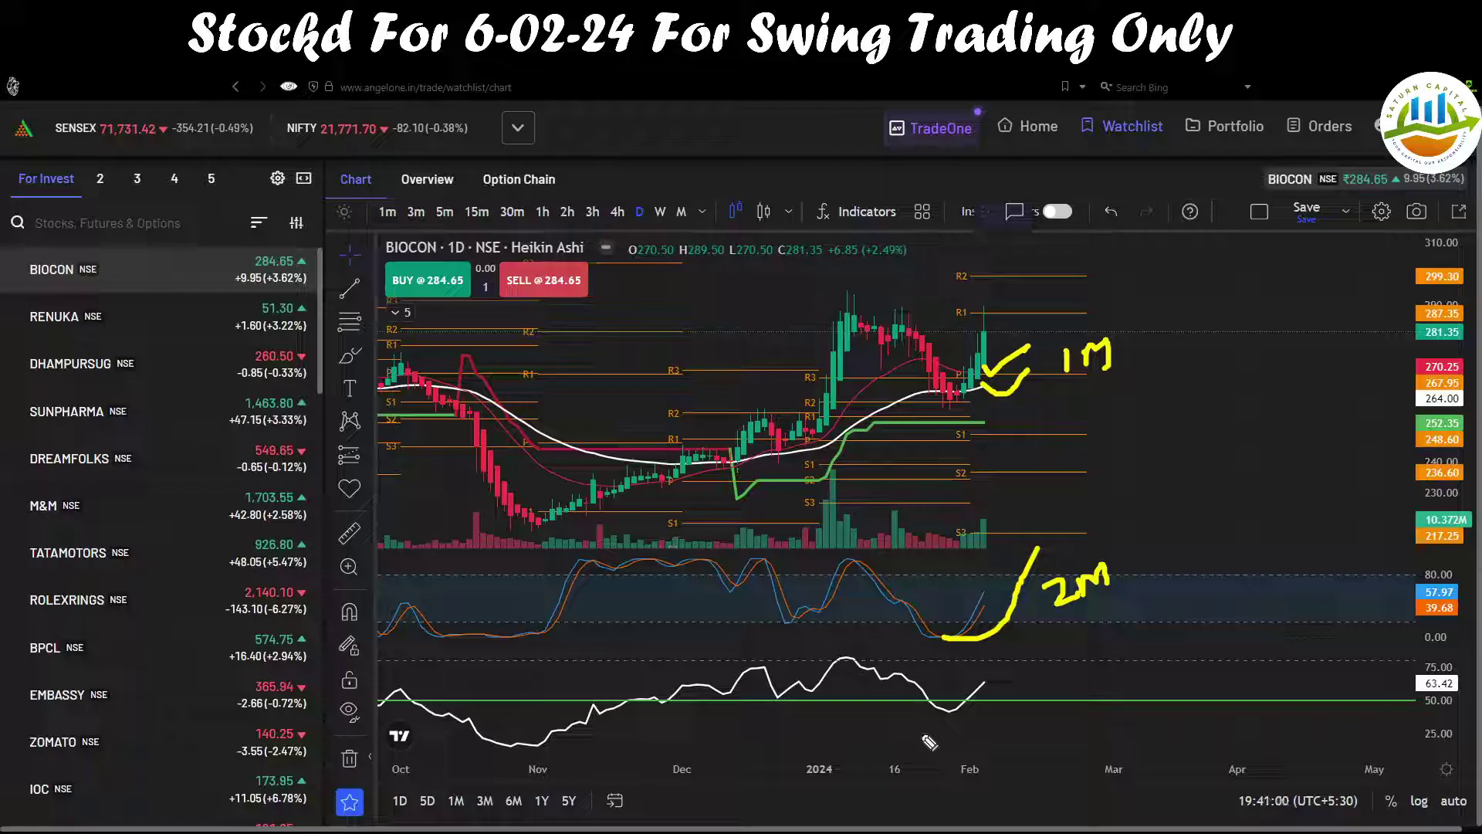
pyautogui.moveTo(921, 734)
pyautogui.mouseDown()
pyautogui.moveTo(1007, 670)
pyautogui.moveTo(1075, 678)
pyautogui.moveTo(1059, 699)
pyautogui.moveTo(1108, 649)
pyautogui.mouseUp()
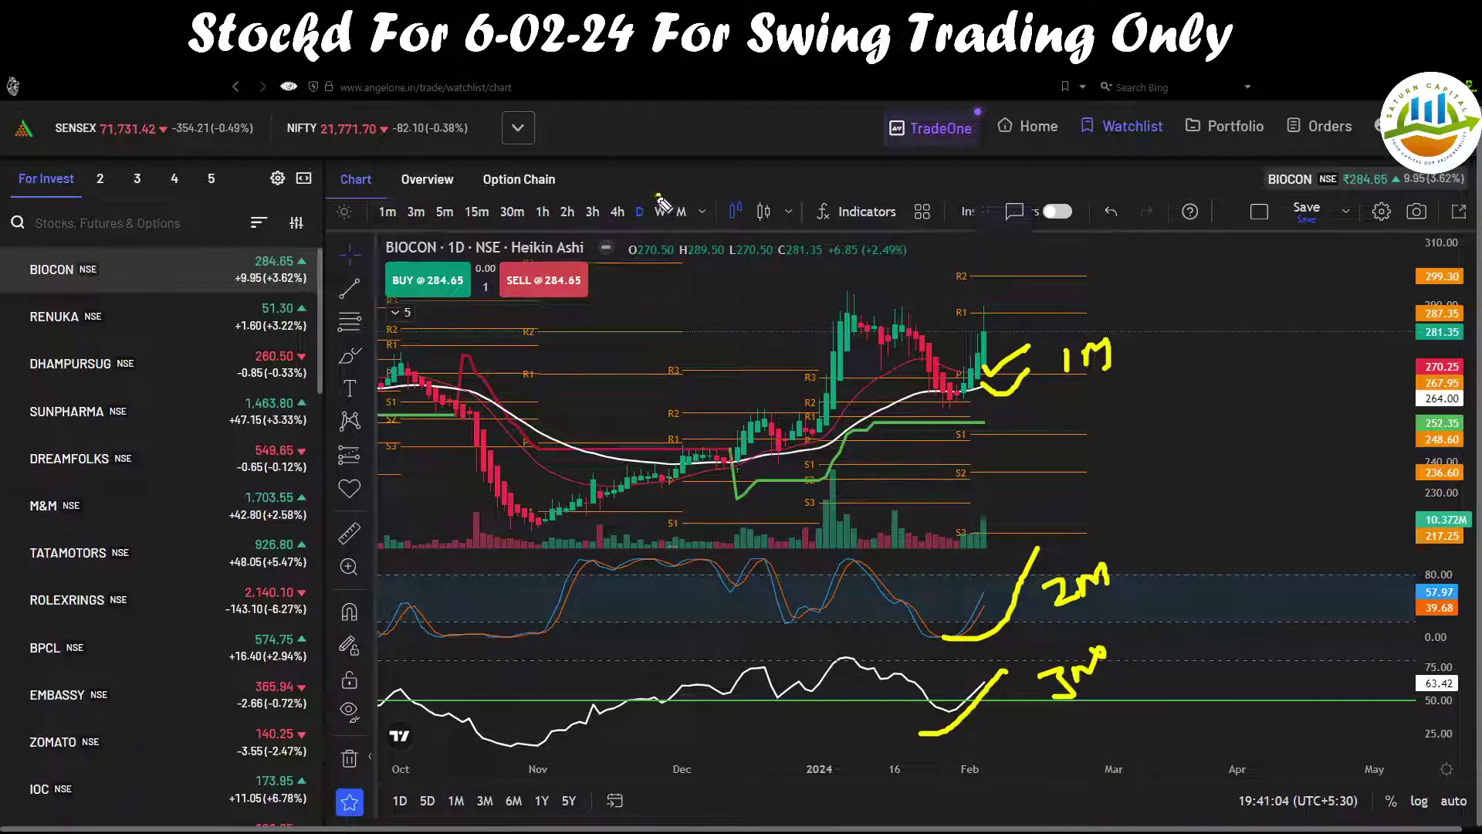
pyautogui.moveTo(658, 198); pyautogui.dragTo(650, 209)
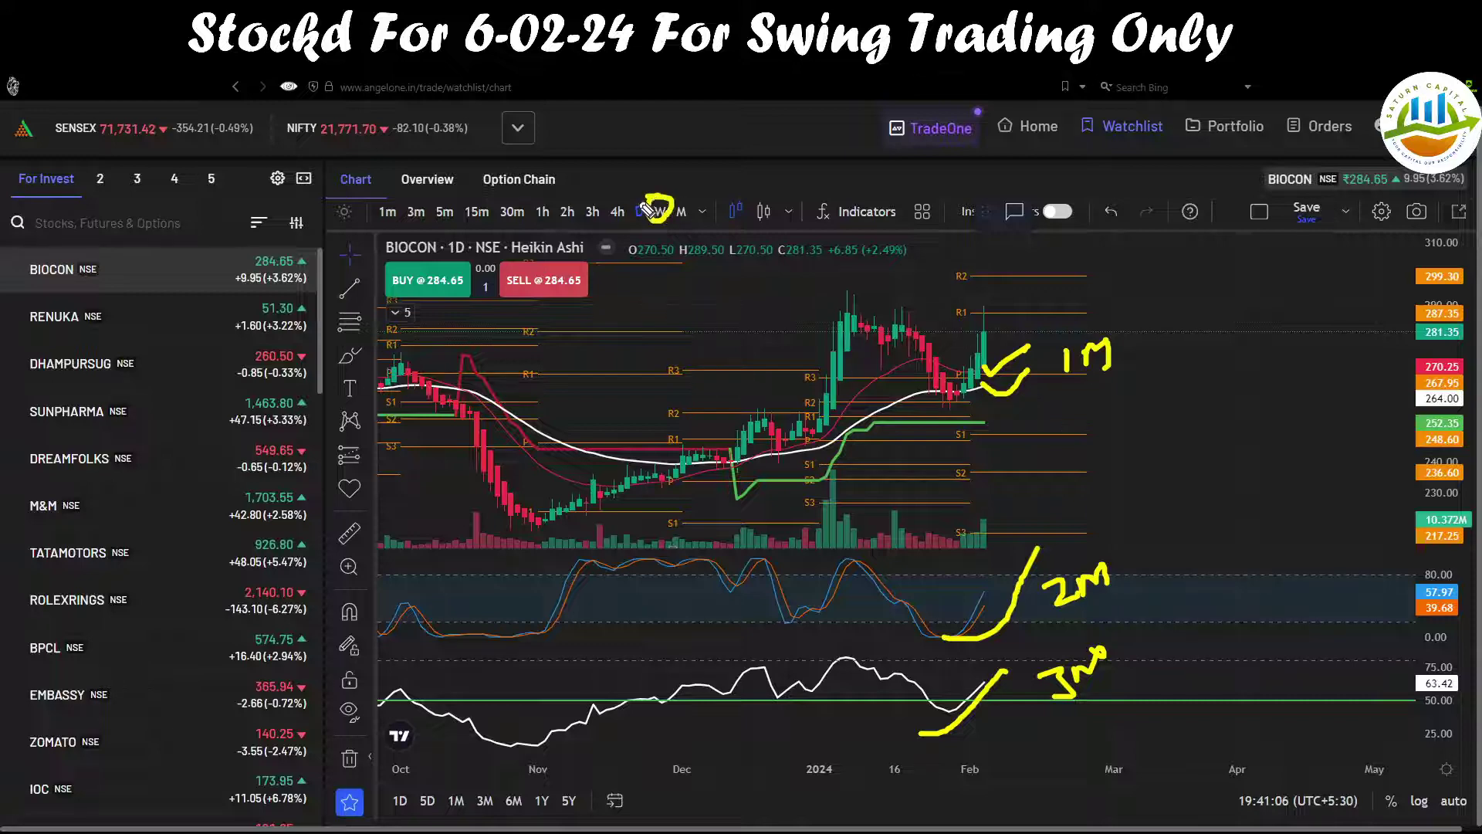
pyautogui.press('Escape')
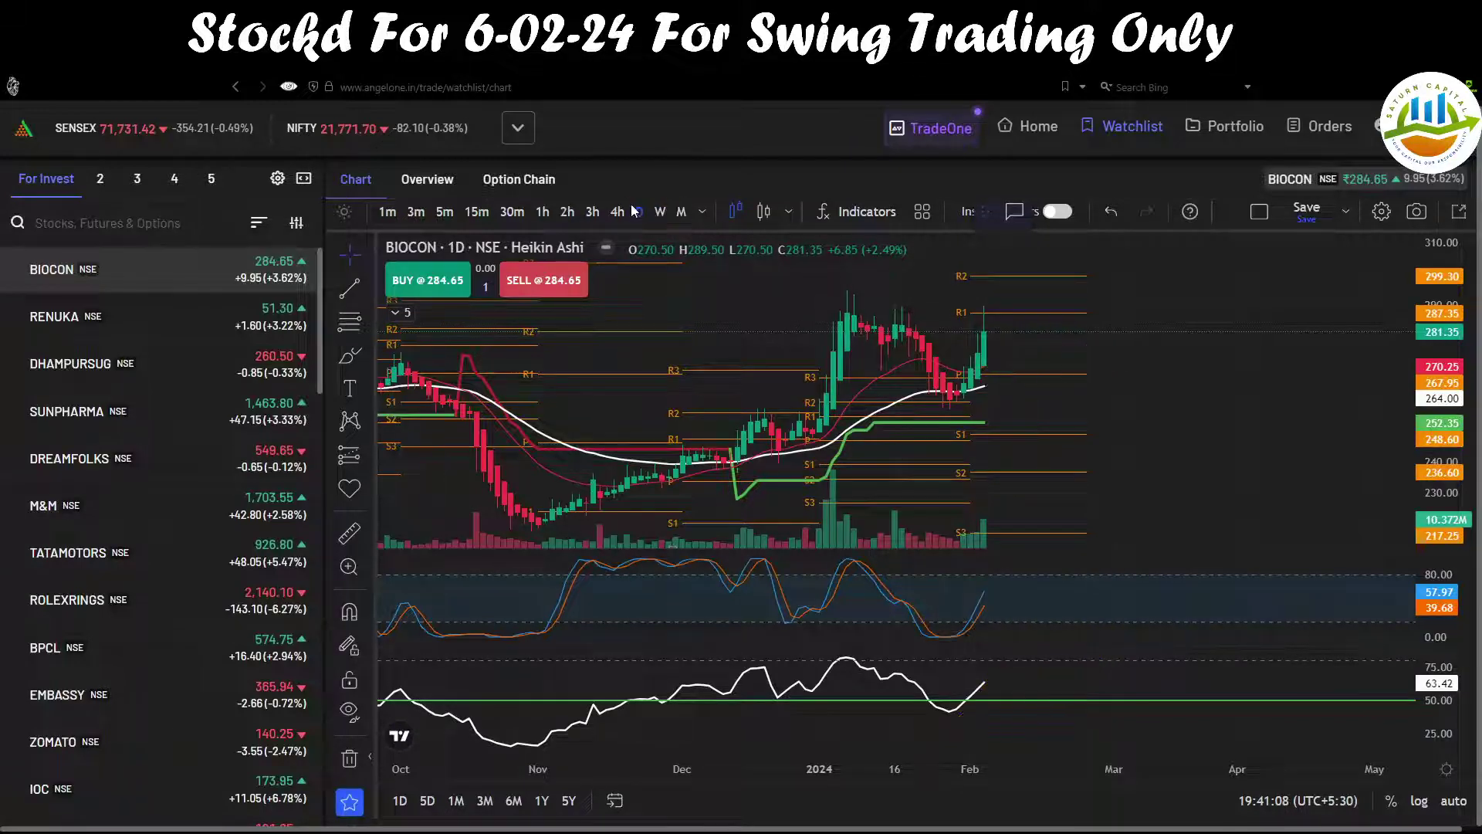
# Switch BIOCON to the weekly interval, mark the pivot and moving-average support as 1M, circle the stochastic value, and sketch and annotate its upturn.
pyautogui.click(659, 211)
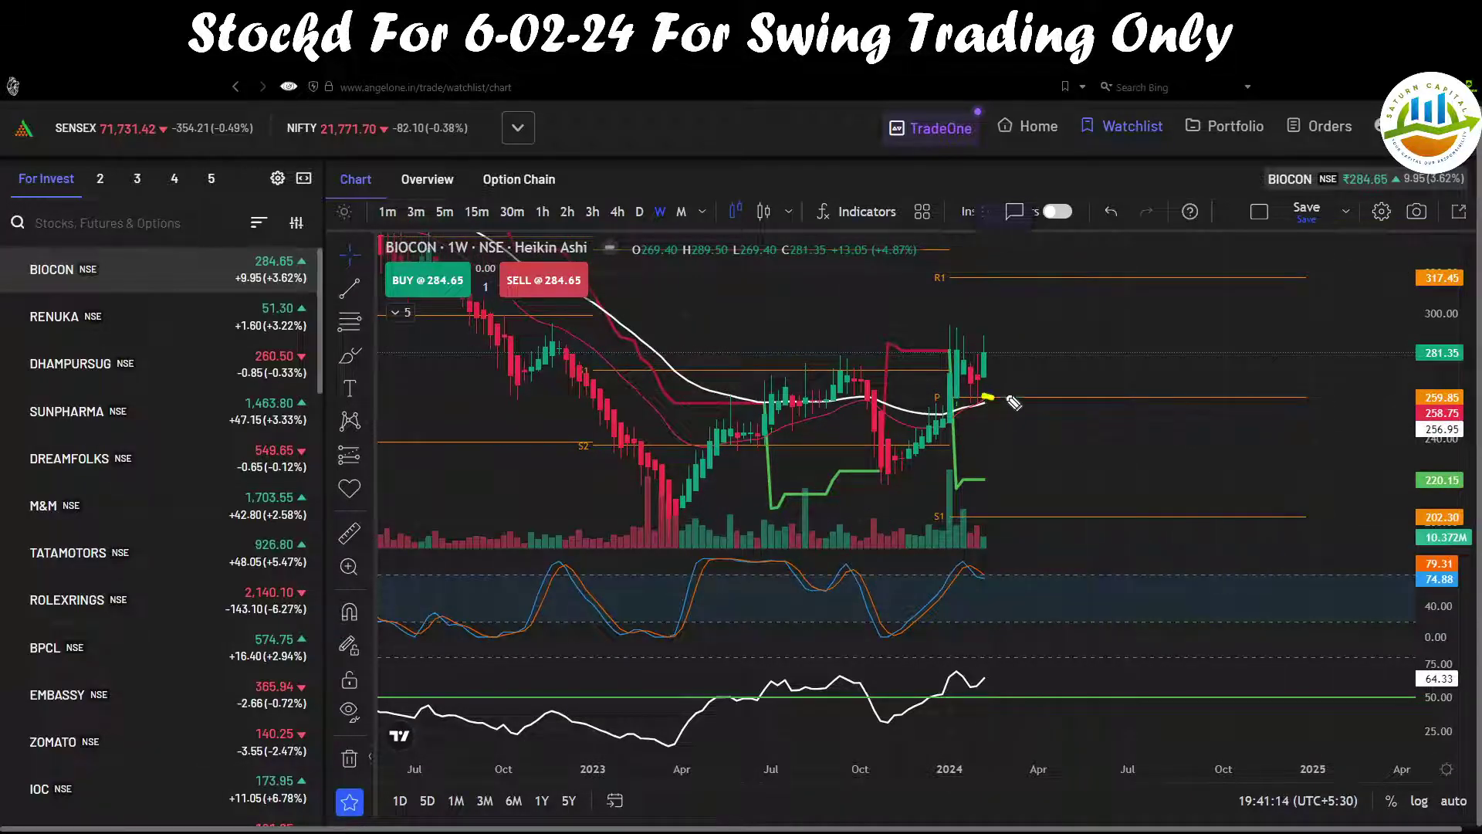
pyautogui.moveTo(988, 399); pyautogui.dragTo(1082, 378)
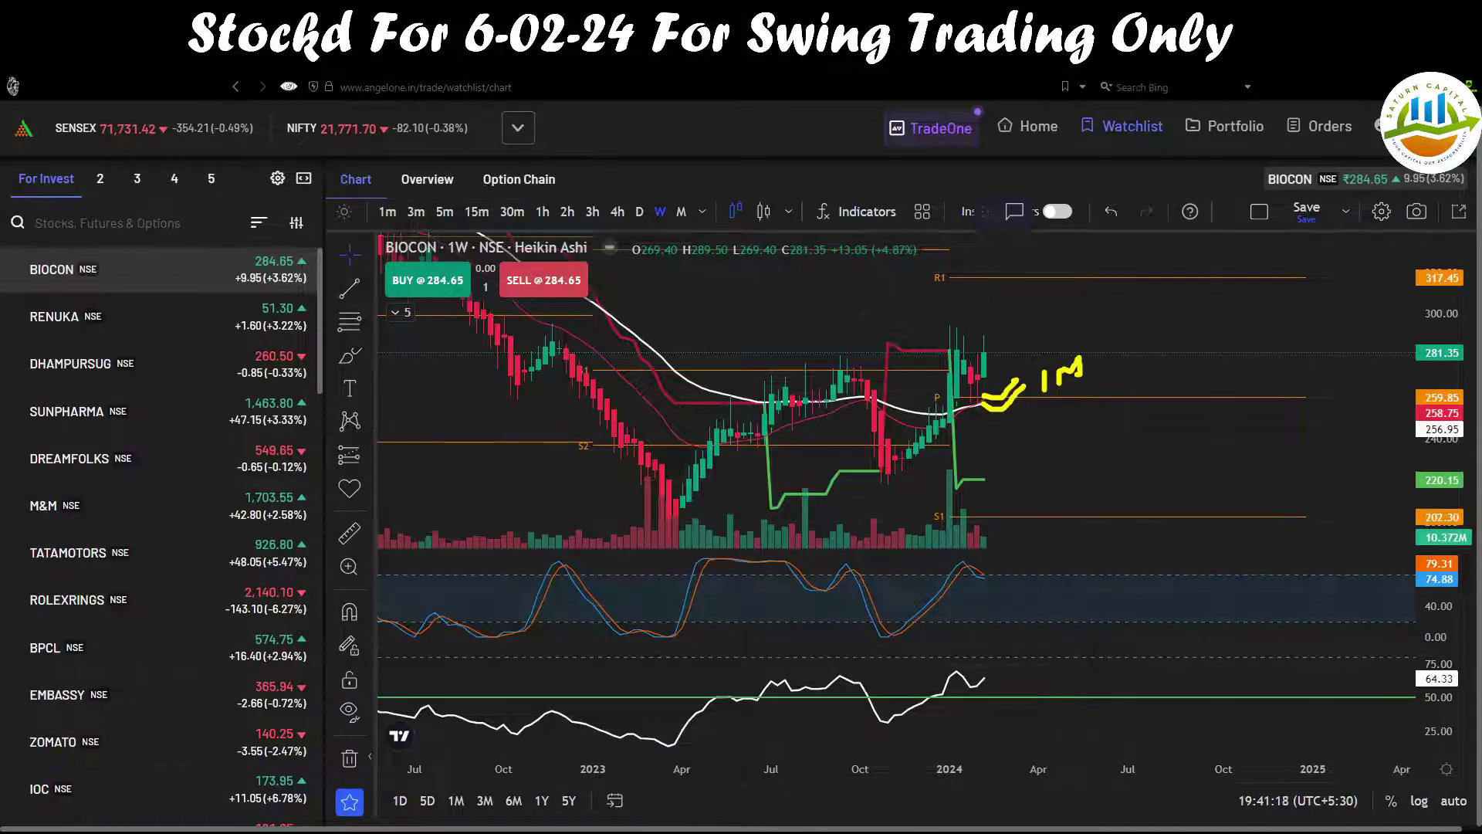
pyautogui.moveTo(1451, 577)
pyautogui.mouseDown()
pyautogui.moveTo(1429, 599)
pyautogui.moveTo(1398, 571)
pyautogui.mouseUp()
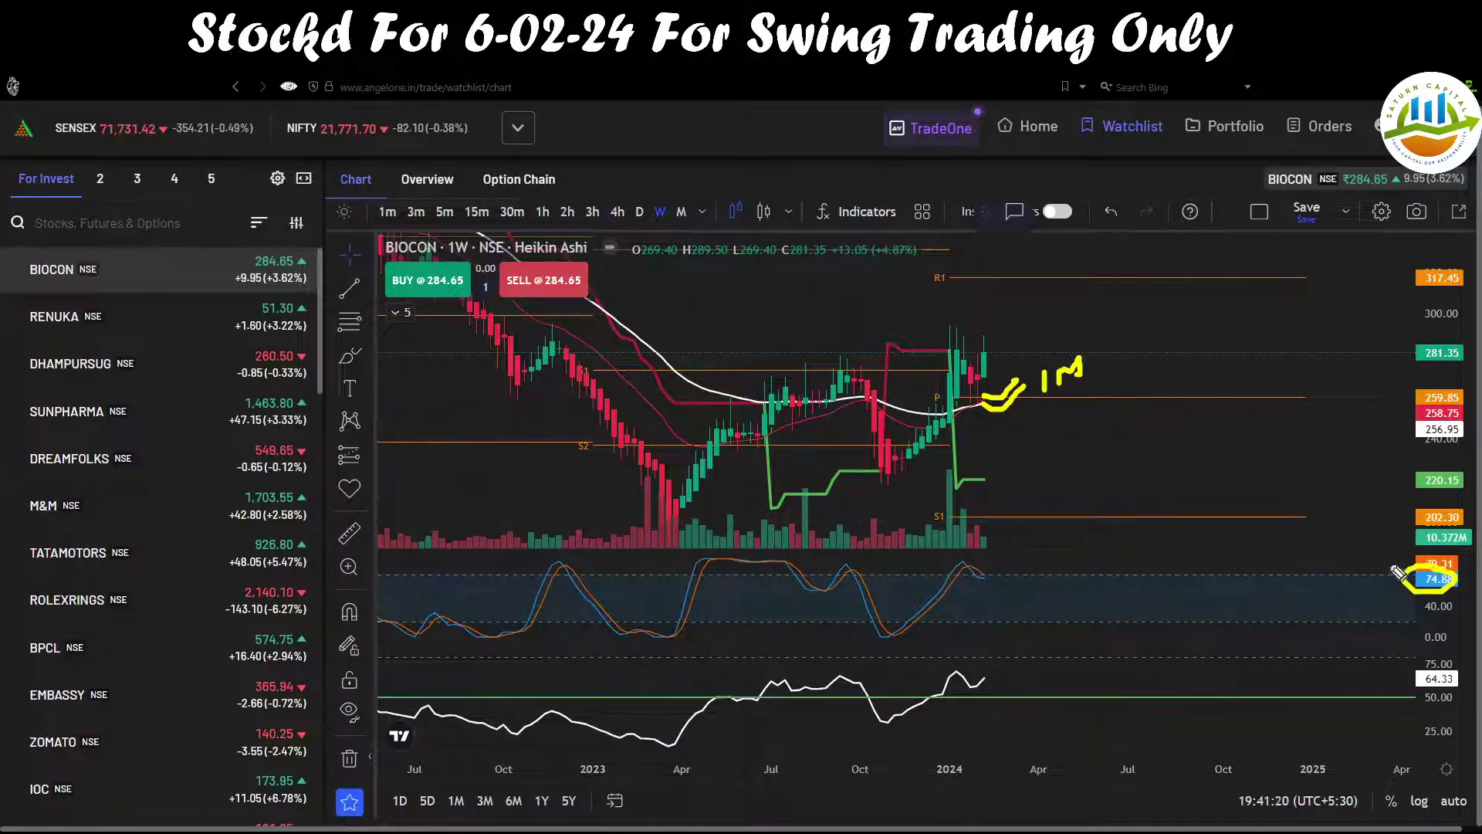
pyautogui.moveTo(997, 587); pyautogui.dragTo(1008, 570)
pyautogui.moveTo(956, 363)
pyautogui.mouseDown()
pyautogui.moveTo(996, 403)
pyautogui.moveTo(1020, 301)
pyautogui.mouseUp()
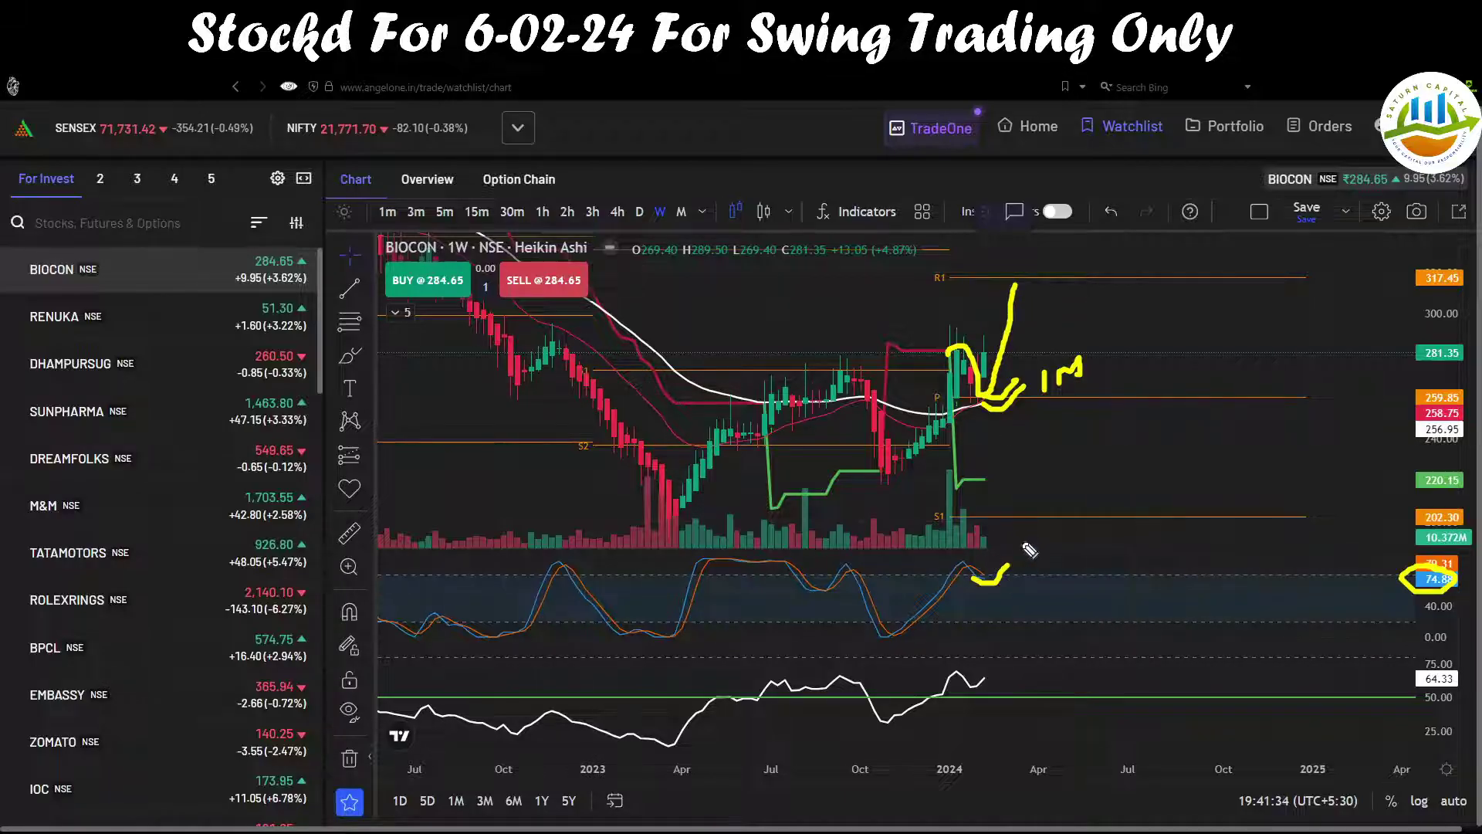
pyautogui.moveTo(1004, 571)
pyautogui.mouseDown()
pyautogui.moveTo(1100, 541)
pyautogui.moveTo(1097, 556)
pyautogui.moveTo(1129, 554)
pyautogui.moveTo(1161, 498)
pyautogui.mouseUp()
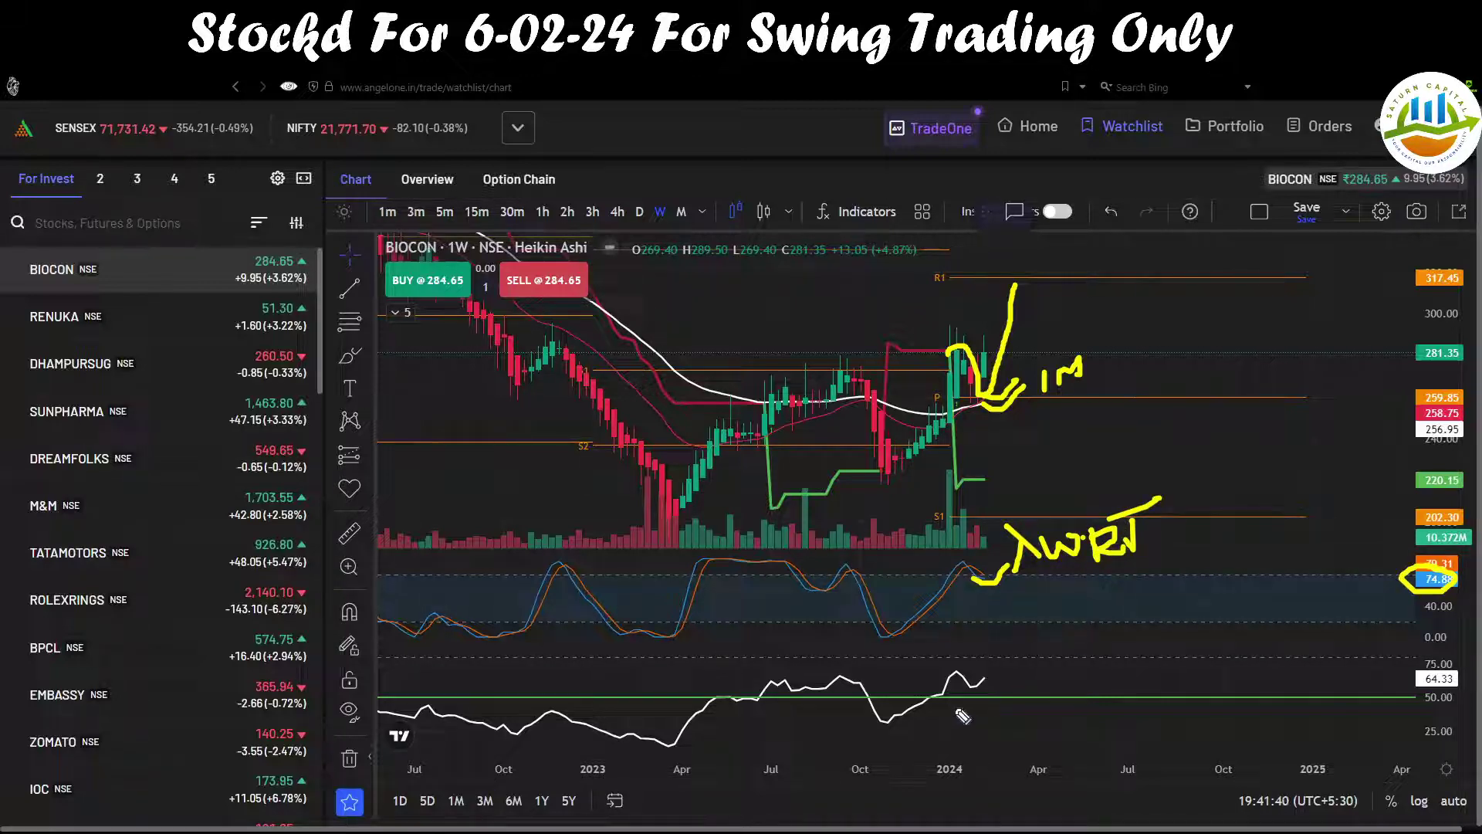
# Mark the weekly RSI upturn and circle its value, add a handwritten label, circle the monthly interval, and clear the drawings.
pyautogui.moveTo(952, 696); pyautogui.dragTo(1015, 668)
pyautogui.moveTo(1442, 663)
pyautogui.mouseDown()
pyautogui.moveTo(1401, 691)
pyautogui.moveTo(1424, 702)
pyautogui.mouseUp()
pyautogui.moveTo(1047, 664)
pyautogui.mouseDown()
pyautogui.moveTo(1090, 684)
pyautogui.moveTo(1065, 699)
pyautogui.moveTo(1144, 653)
pyautogui.mouseUp()
pyautogui.moveTo(689, 199)
pyautogui.mouseDown()
pyautogui.moveTo(664, 231)
pyautogui.moveTo(689, 225)
pyautogui.mouseUp()
pyautogui.press('Escape')
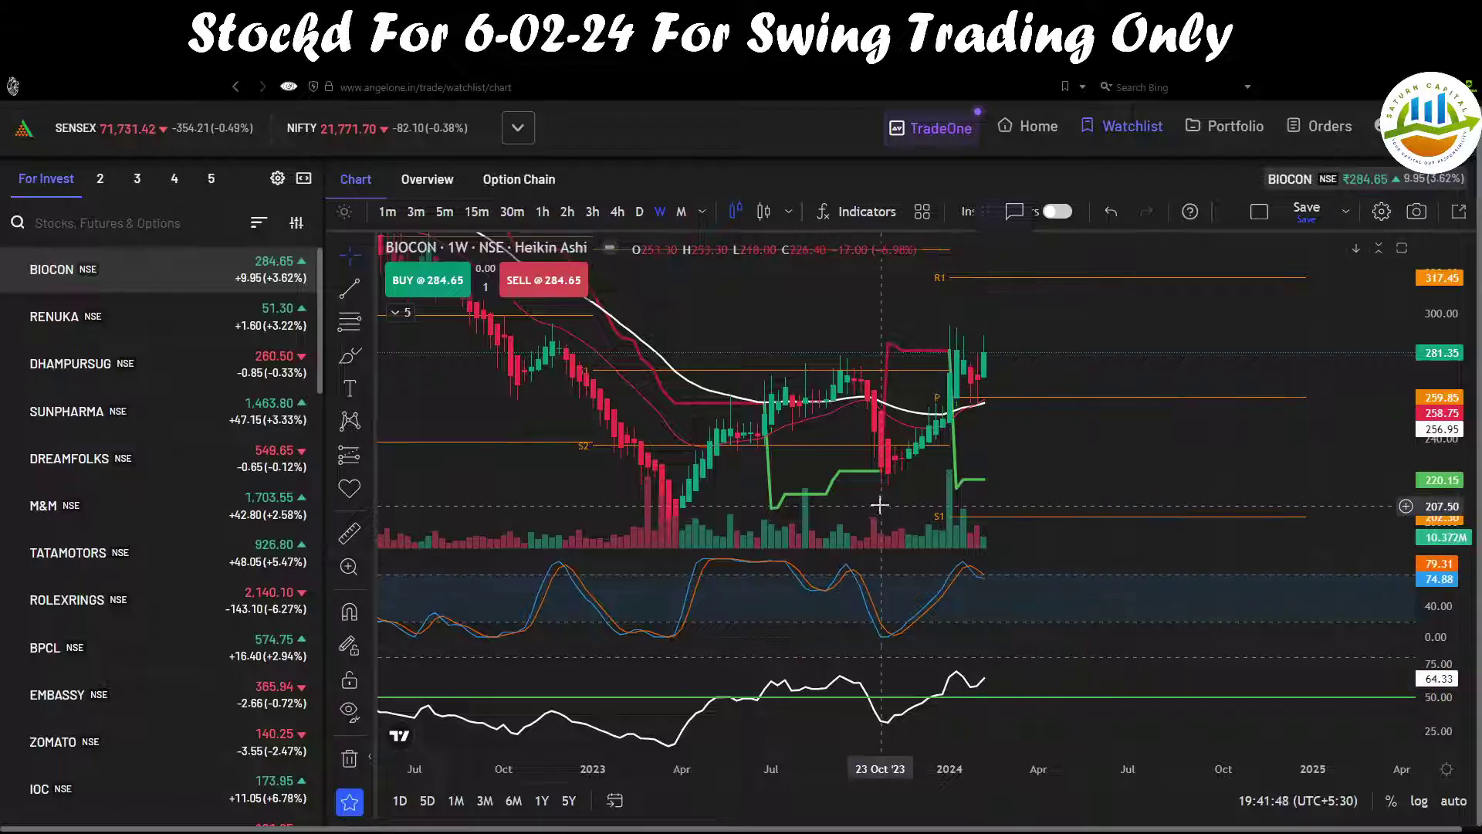
# On BIOCON's monthly chart, mark the RSI rise, trace the W pattern with its neckline and a breakout to R1, and clear the drawings.
pyautogui.click(683, 214)
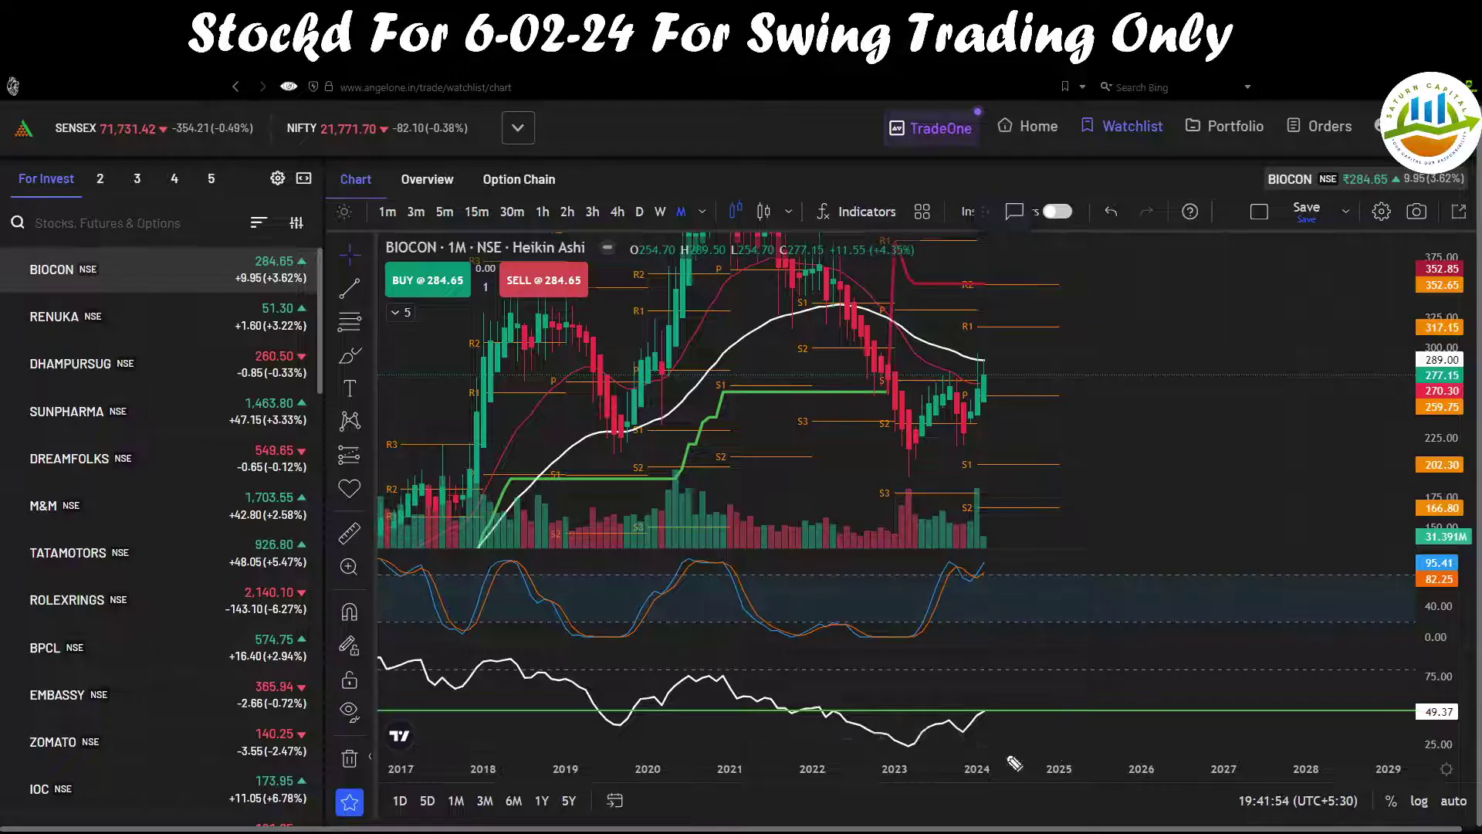
pyautogui.moveTo(975, 717); pyautogui.dragTo(1008, 703)
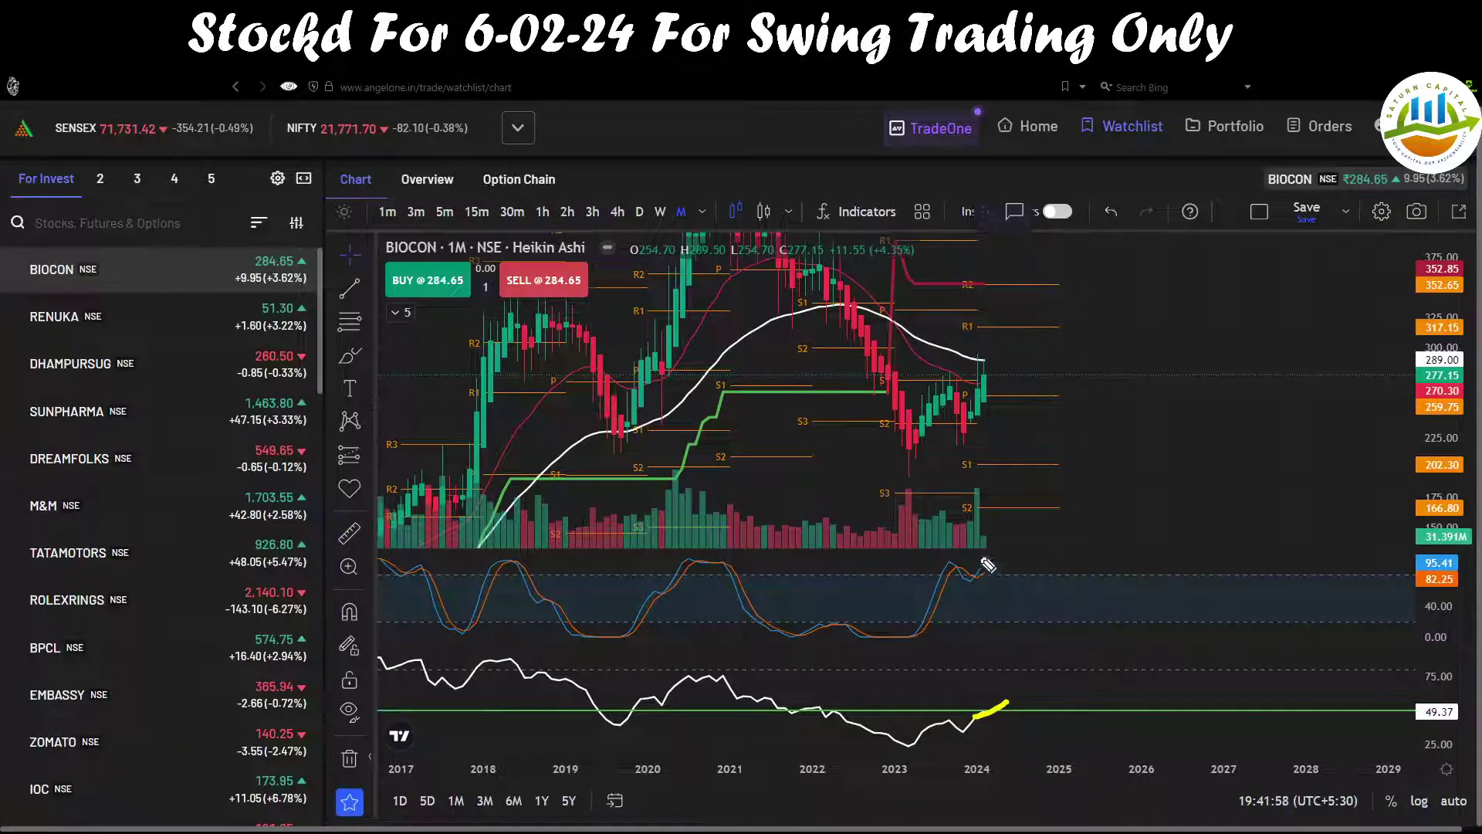
pyautogui.moveTo(894, 363)
pyautogui.mouseDown()
pyautogui.moveTo(971, 421)
pyautogui.moveTo(979, 369)
pyautogui.mouseUp()
pyautogui.moveTo(889, 374); pyautogui.dragTo(1081, 372)
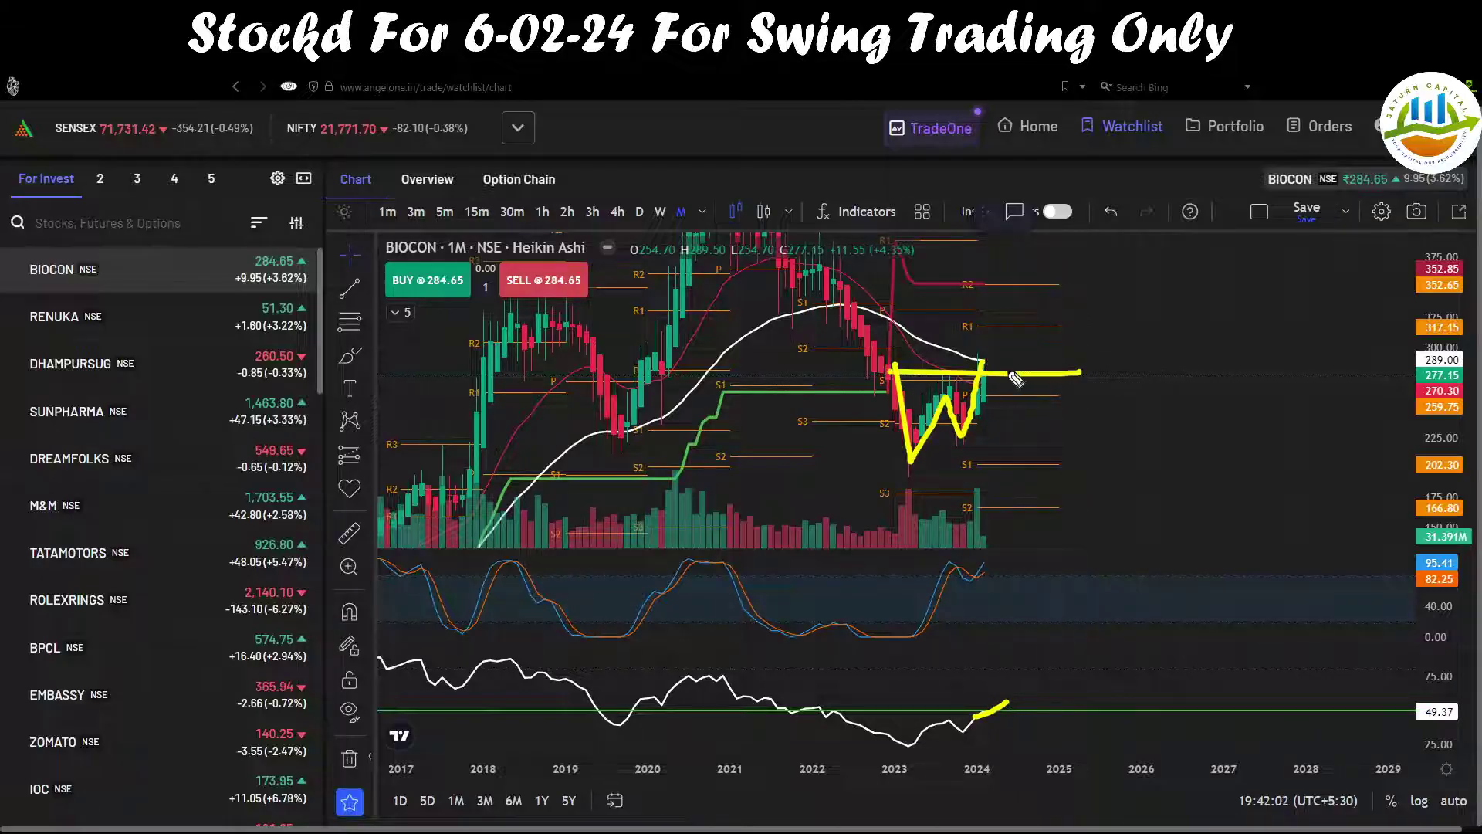
pyautogui.moveTo(979, 379)
pyautogui.mouseDown()
pyautogui.moveTo(1002, 307)
pyautogui.moveTo(1106, 324)
pyautogui.mouseUp()
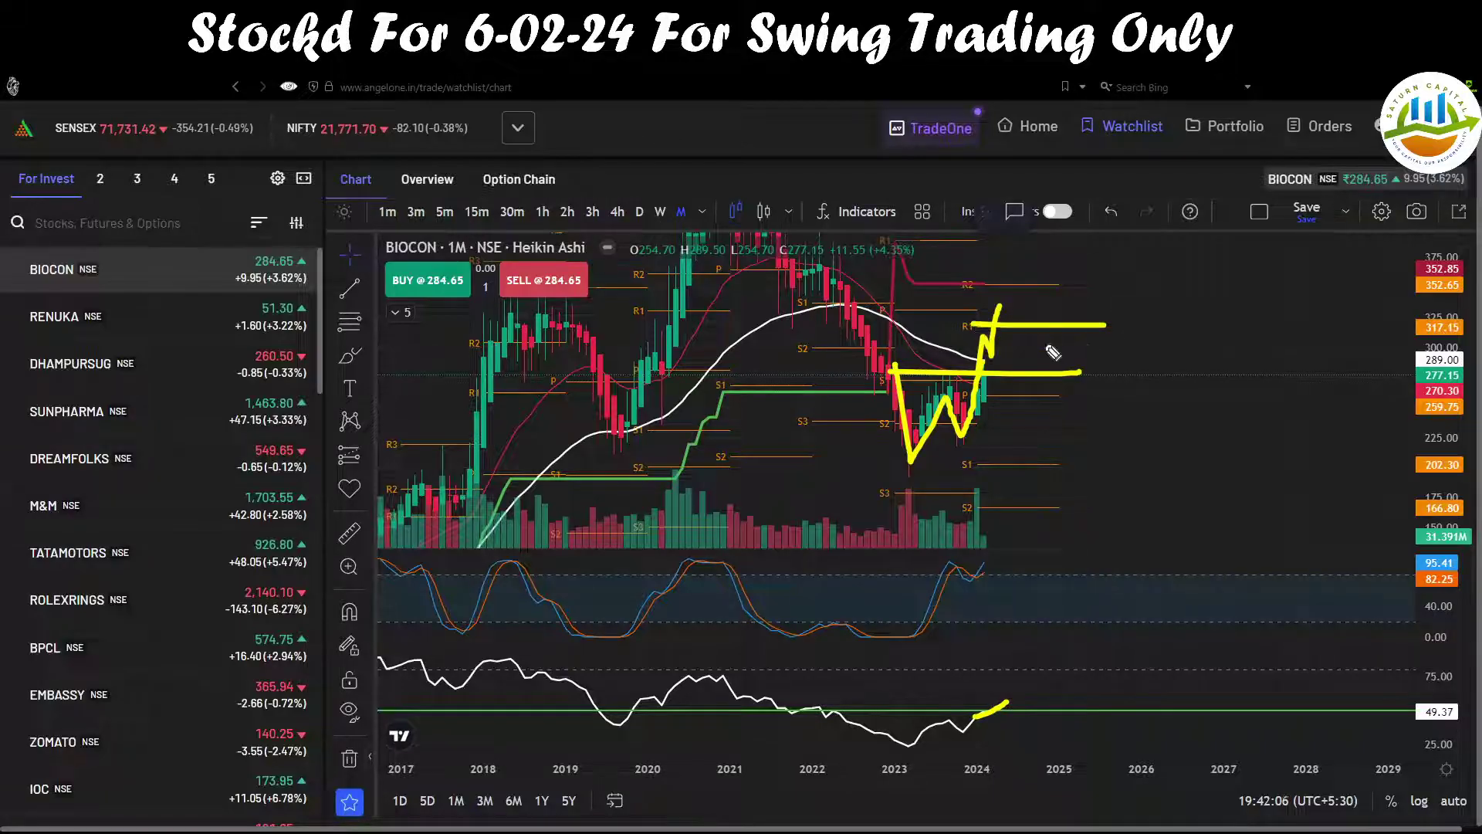
pyautogui.press('Escape')
# Mark the moving-average support on BIOCON's weekly chart, return to the daily interval and stretch the price scale.
pyautogui.click(661, 212)
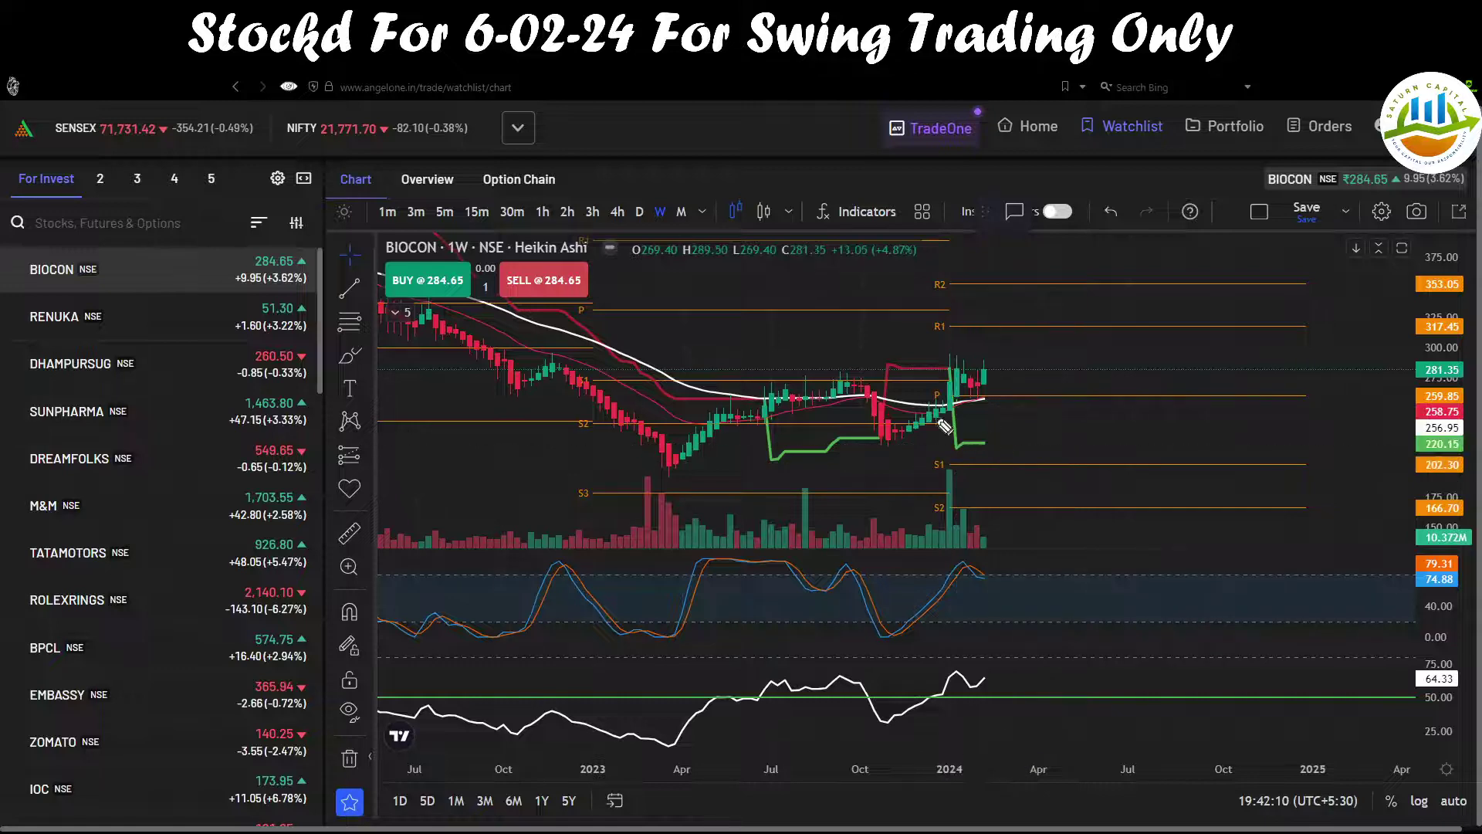
pyautogui.moveTo(965, 406); pyautogui.dragTo(1024, 388)
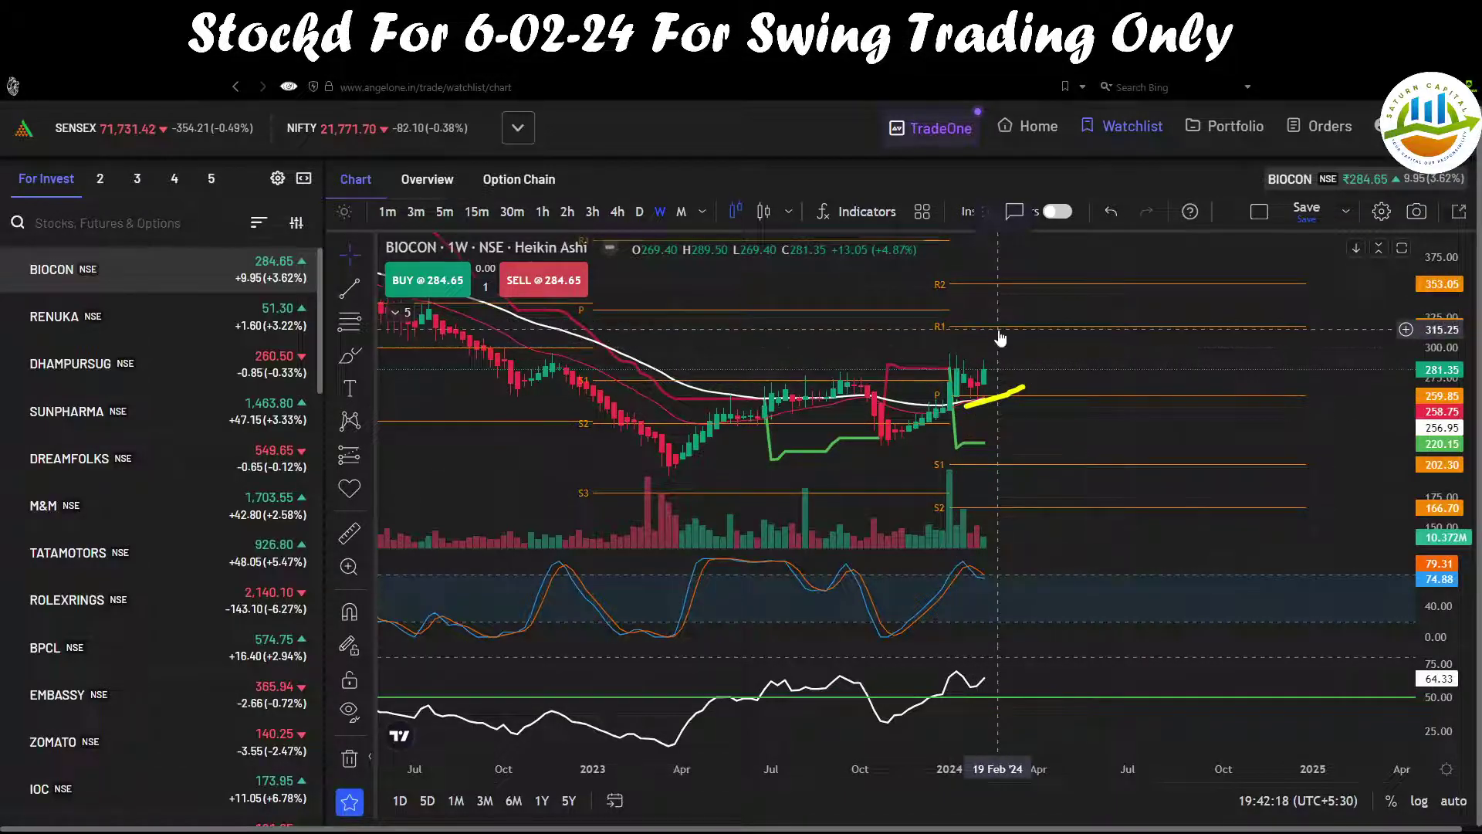
pyautogui.click(639, 211)
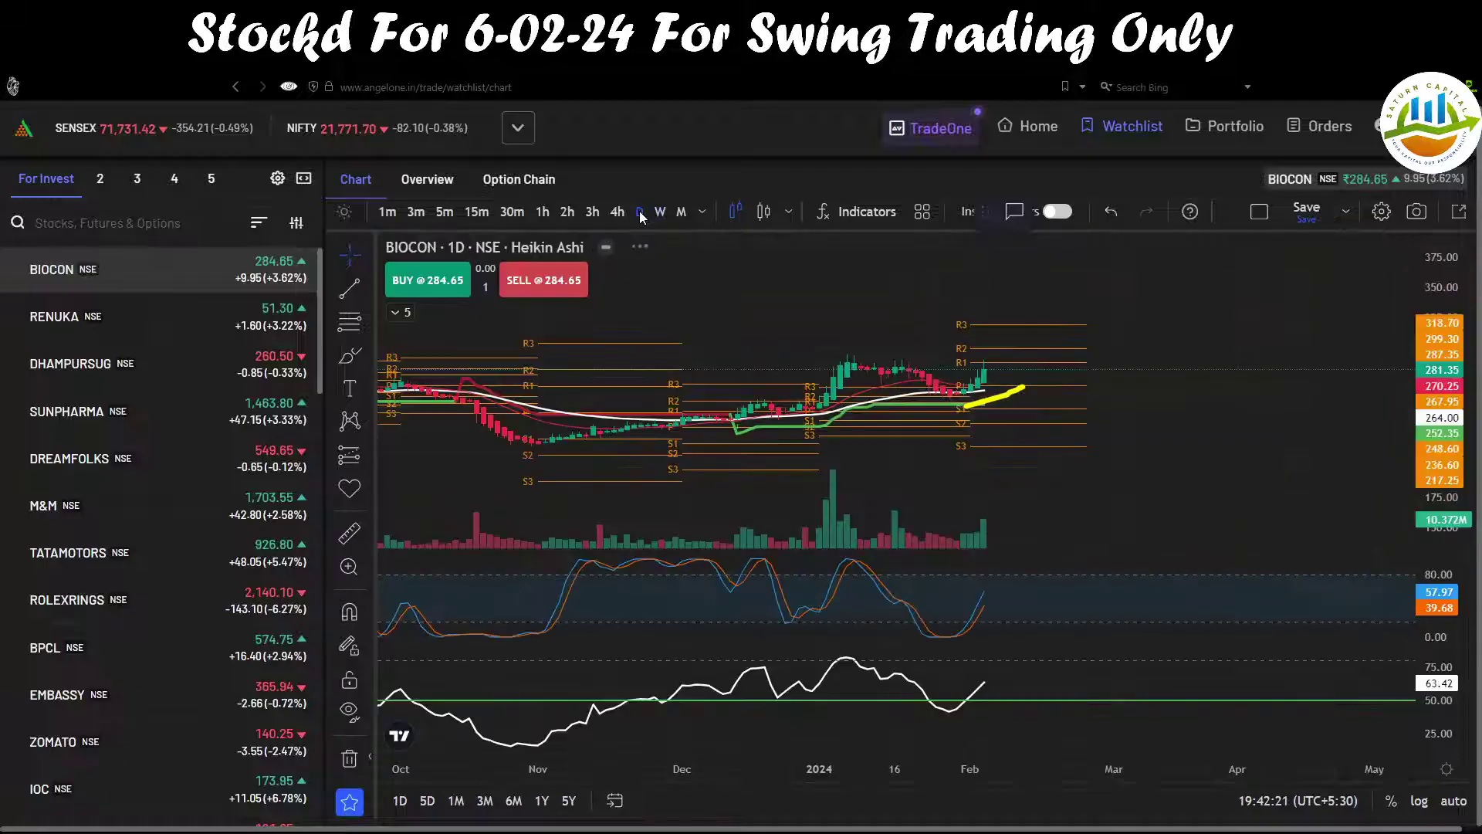
pyautogui.moveTo(1443, 408); pyautogui.dragTo(1443, 359)
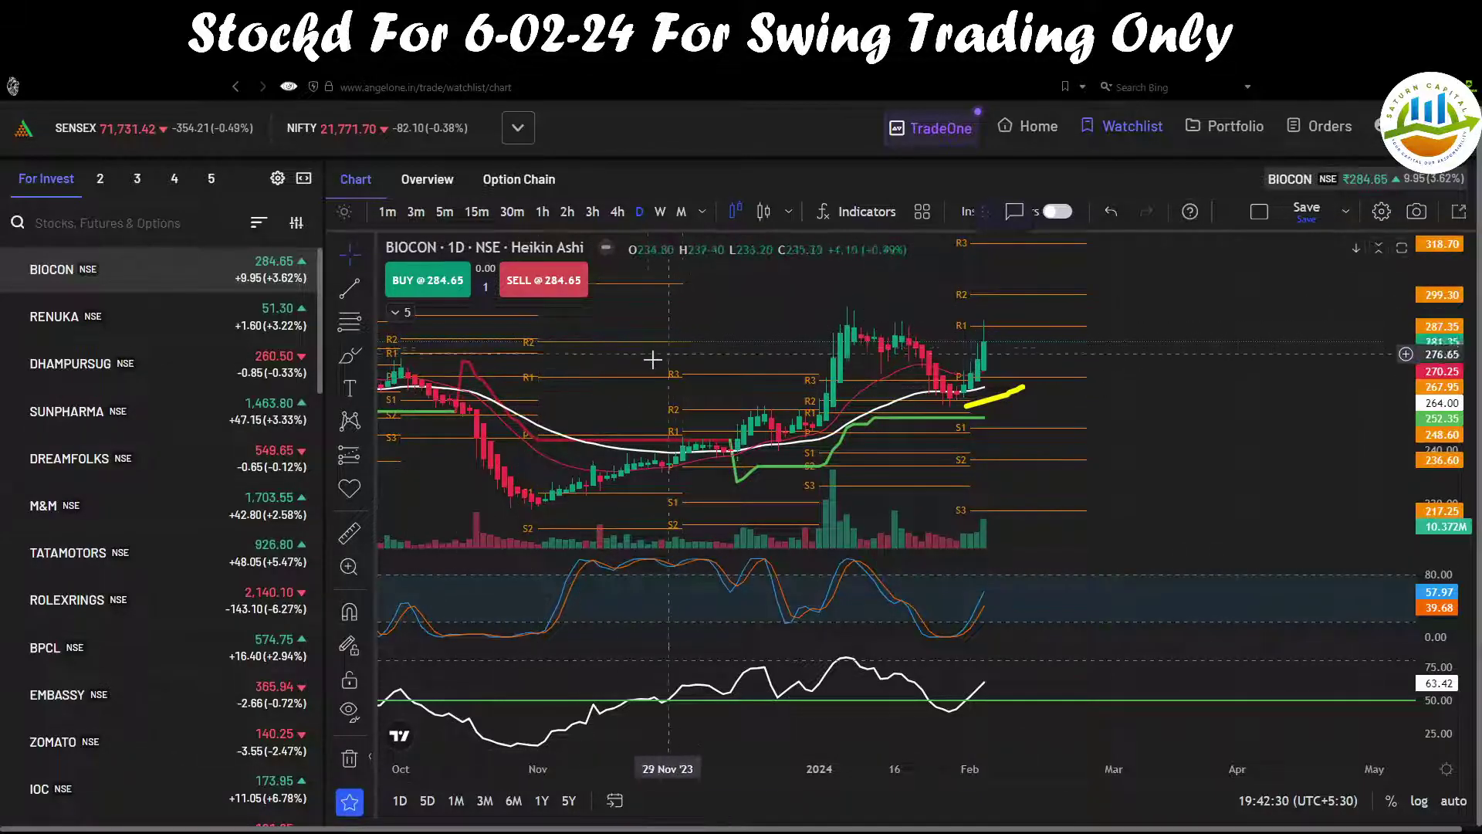
# Switch to the Google Sheets trading journal and apply a fill colour to row 169, directly below the NAUKRI entry.
pyautogui.click(1204, 61)
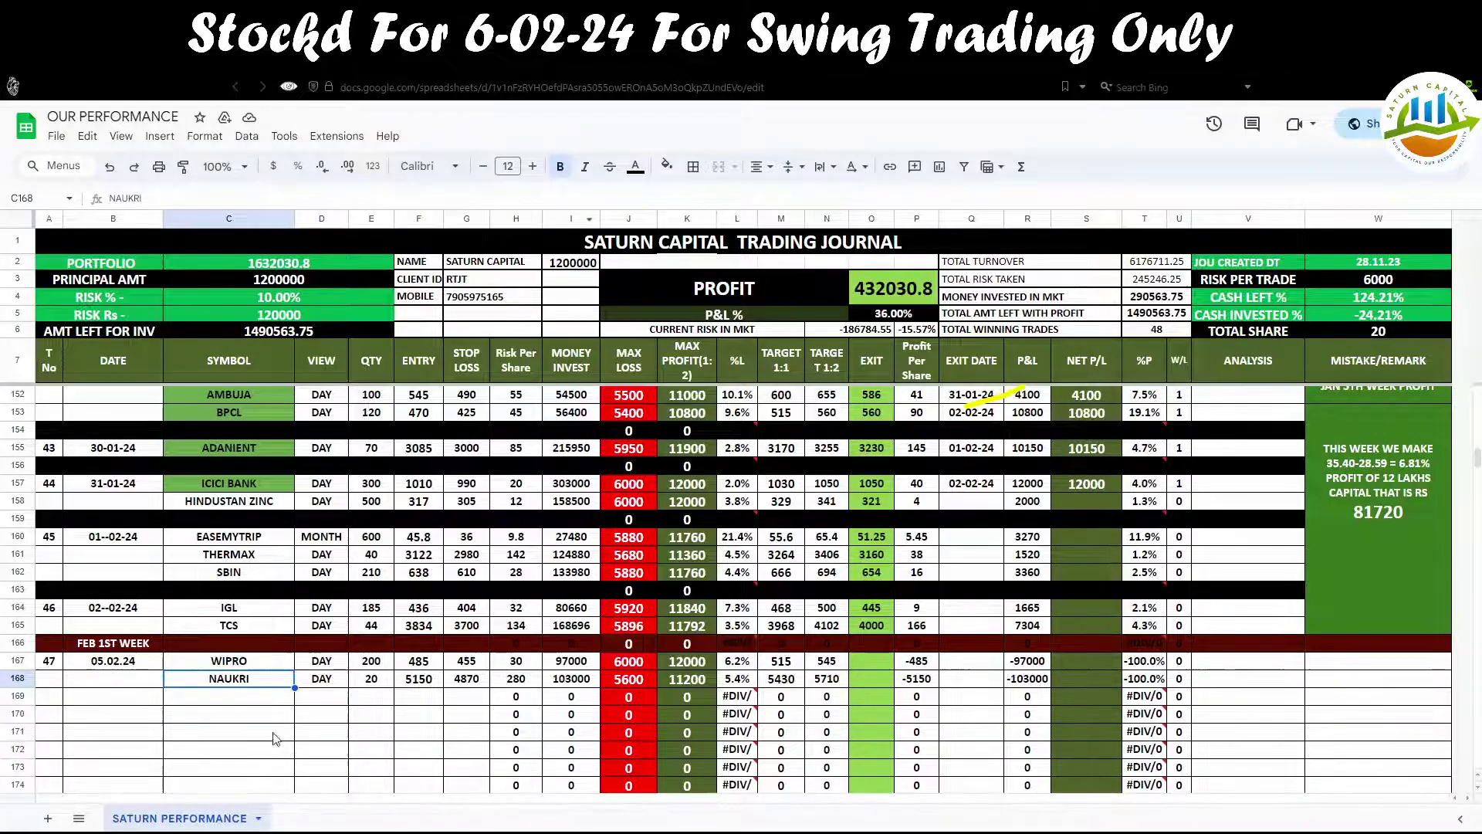
pyautogui.scroll(-2, 277, 739)
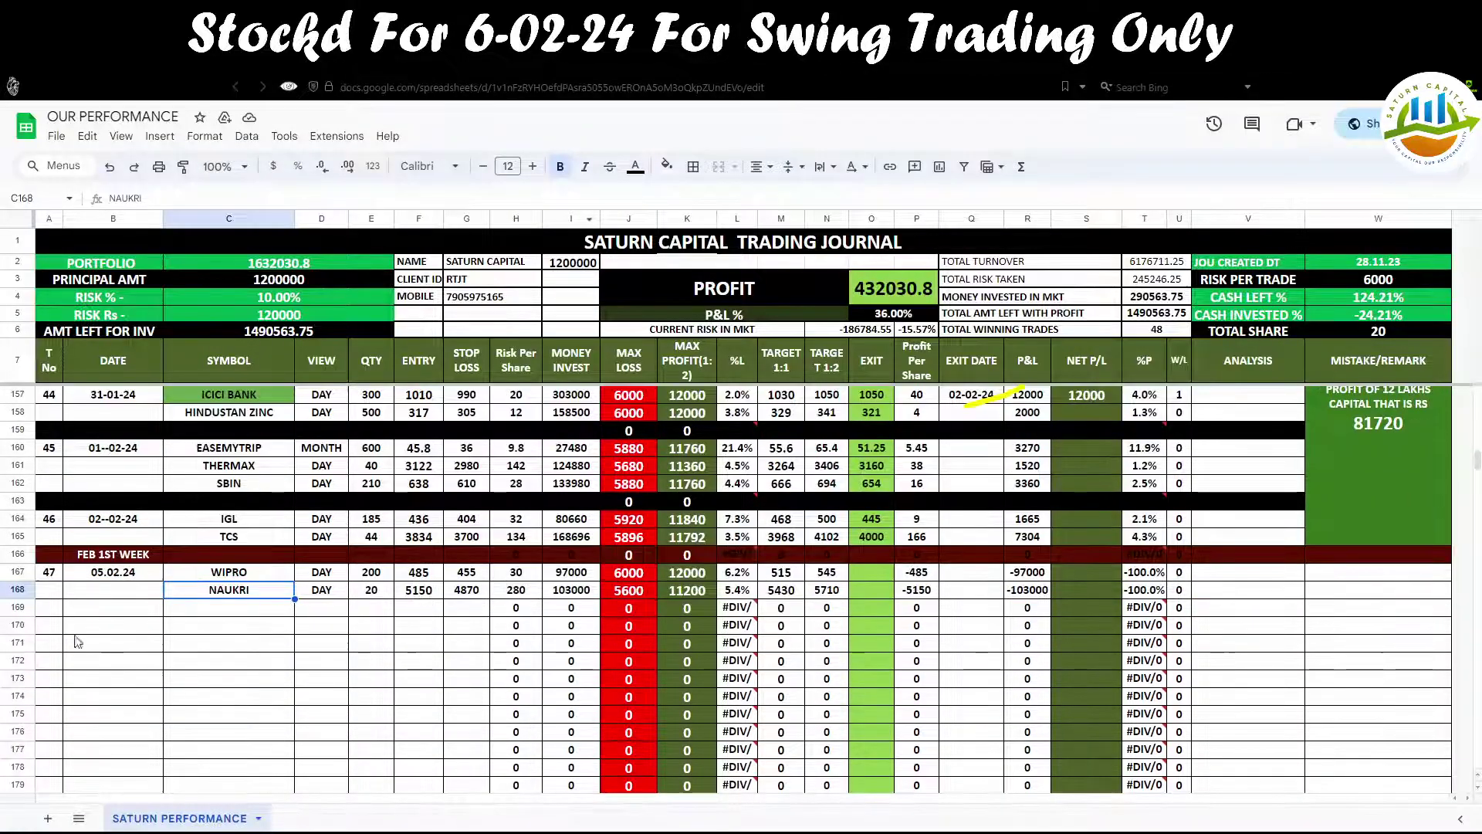
pyautogui.click(18, 607)
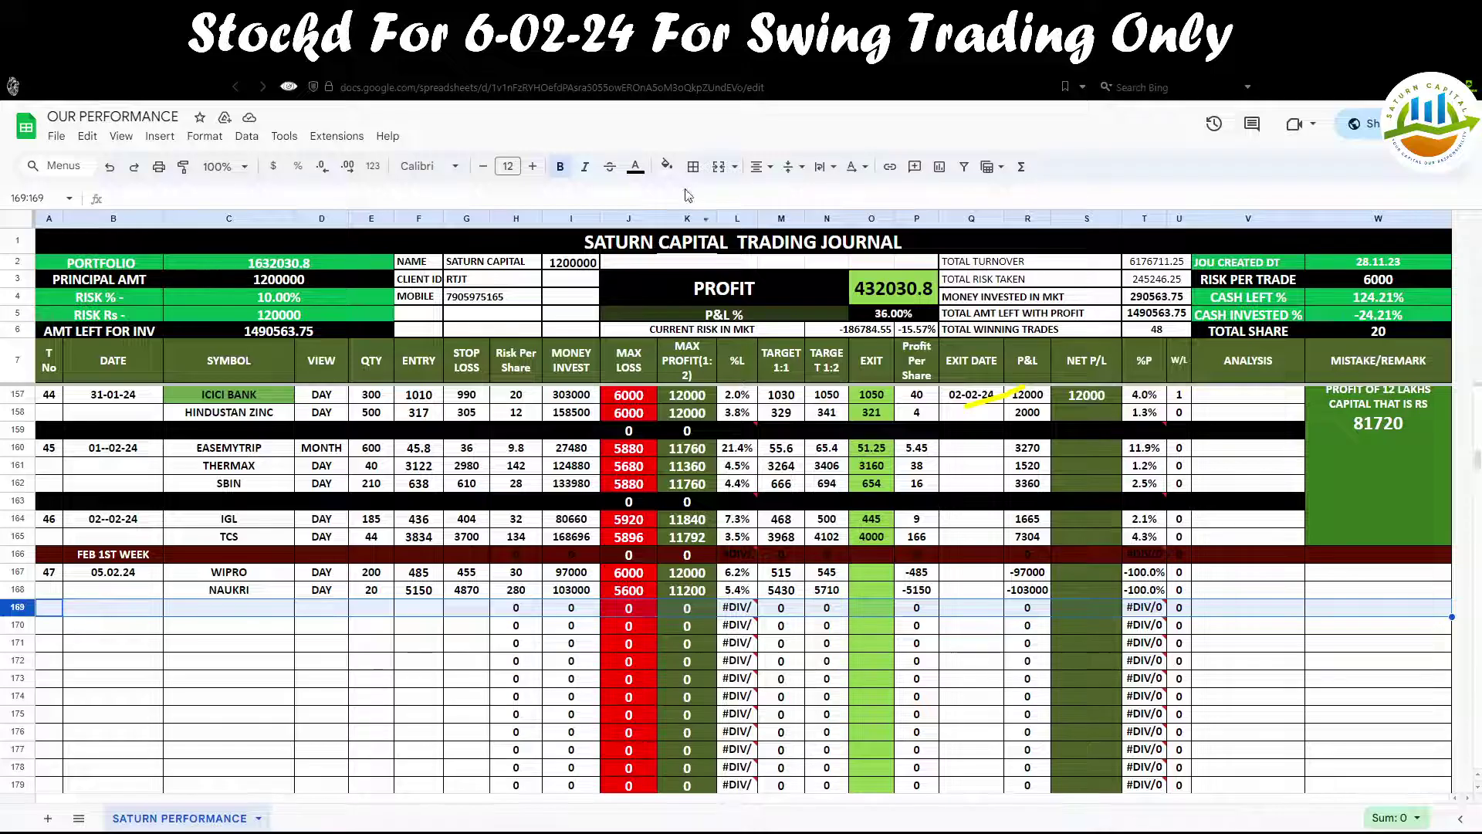
pyautogui.click(666, 166)
pyautogui.click(672, 222)
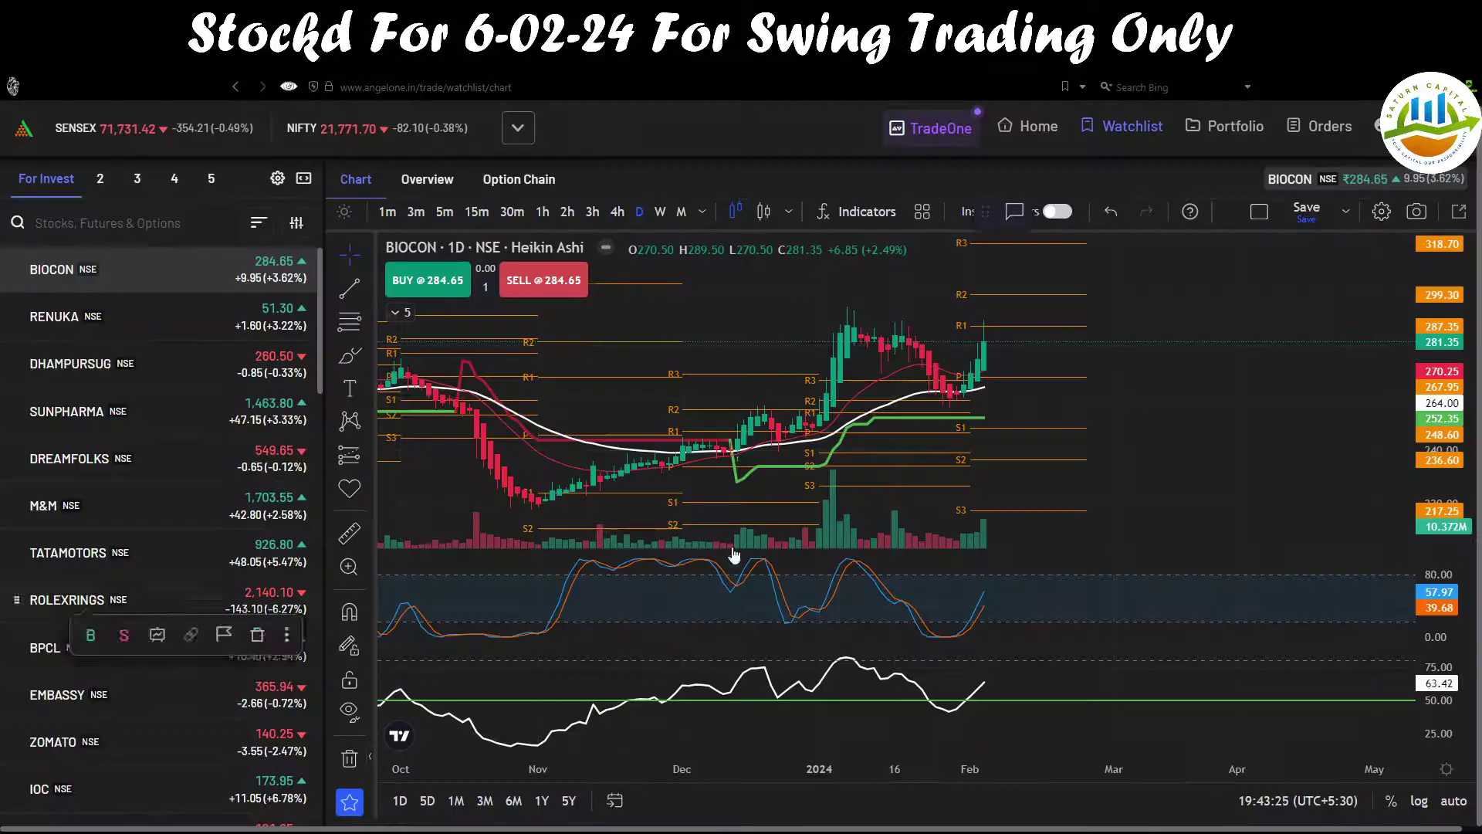
# In Angel One, check BIOCON's 30-minute chart, mark the 15-minute price support, stochastic and RSI turns as 1, 2M and 3, and clear the drawings.
pyautogui.scroll(4, 1004, 436)
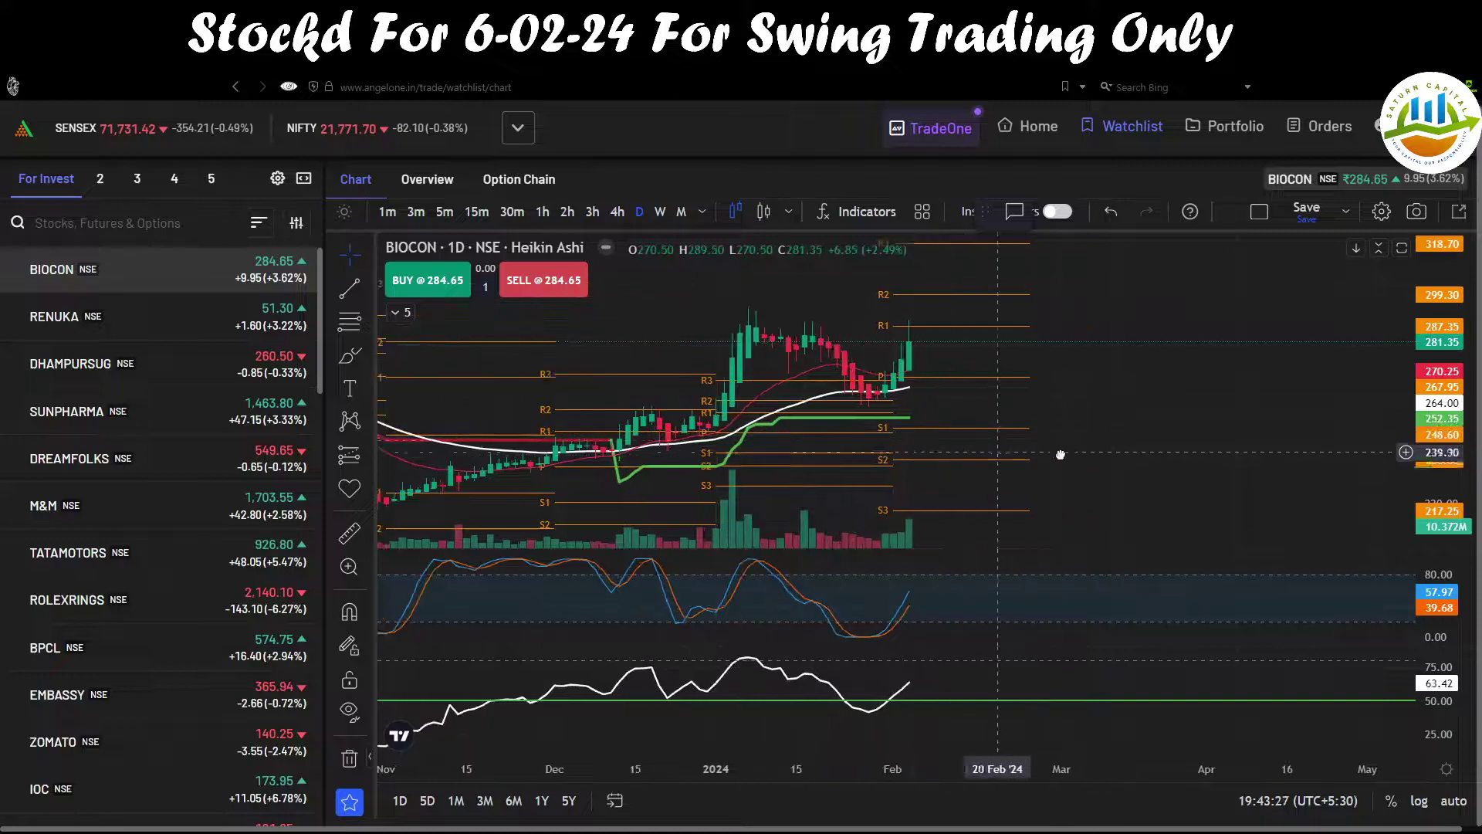
pyautogui.click(509, 212)
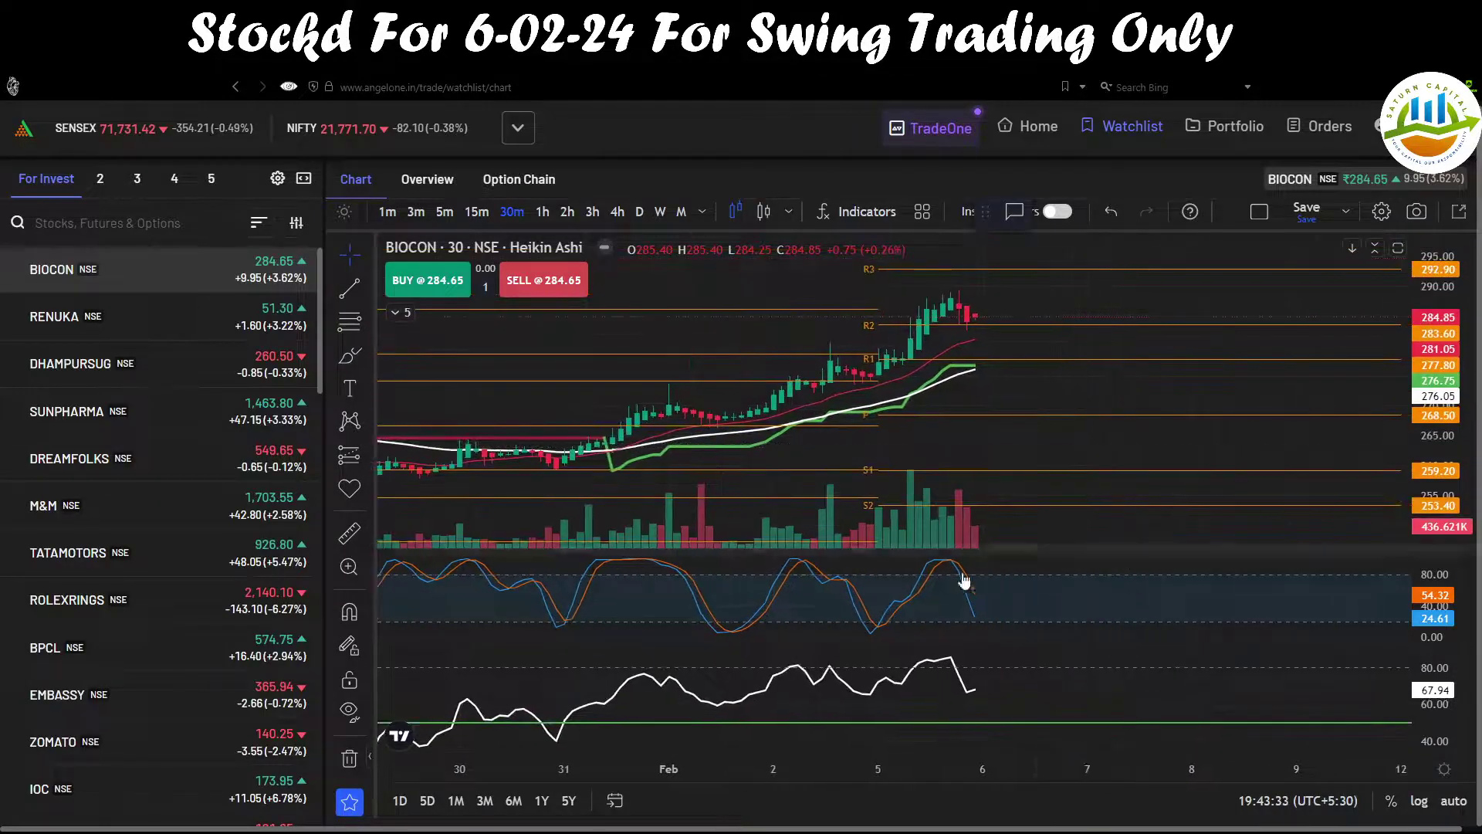
pyautogui.click(472, 212)
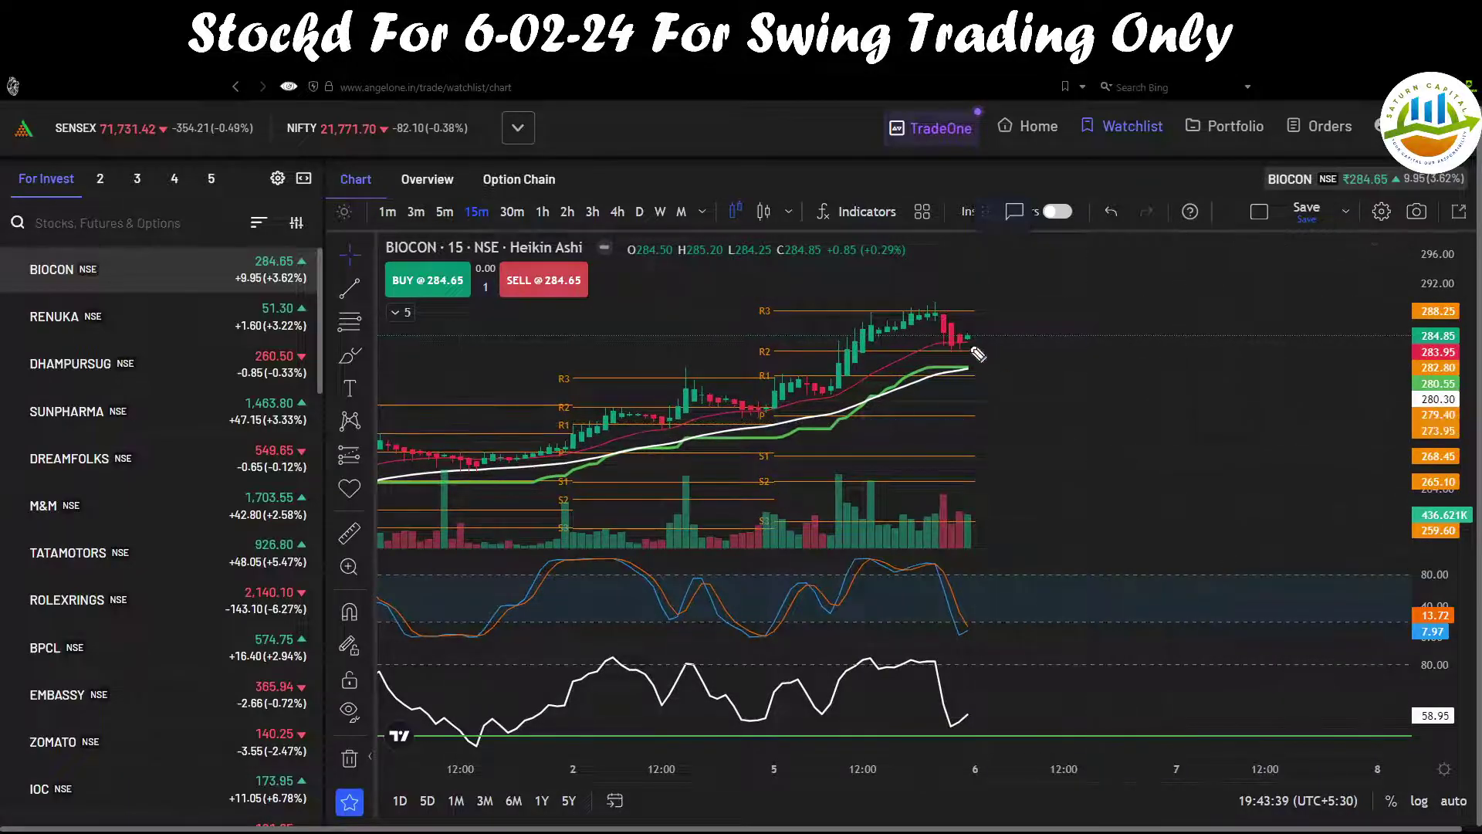
pyautogui.moveTo(1001, 333)
pyautogui.mouseDown()
pyautogui.moveTo(967, 340)
pyautogui.moveTo(966, 370)
pyautogui.moveTo(1010, 375)
pyautogui.mouseUp()
pyautogui.moveTo(959, 635); pyautogui.dragTo(998, 603)
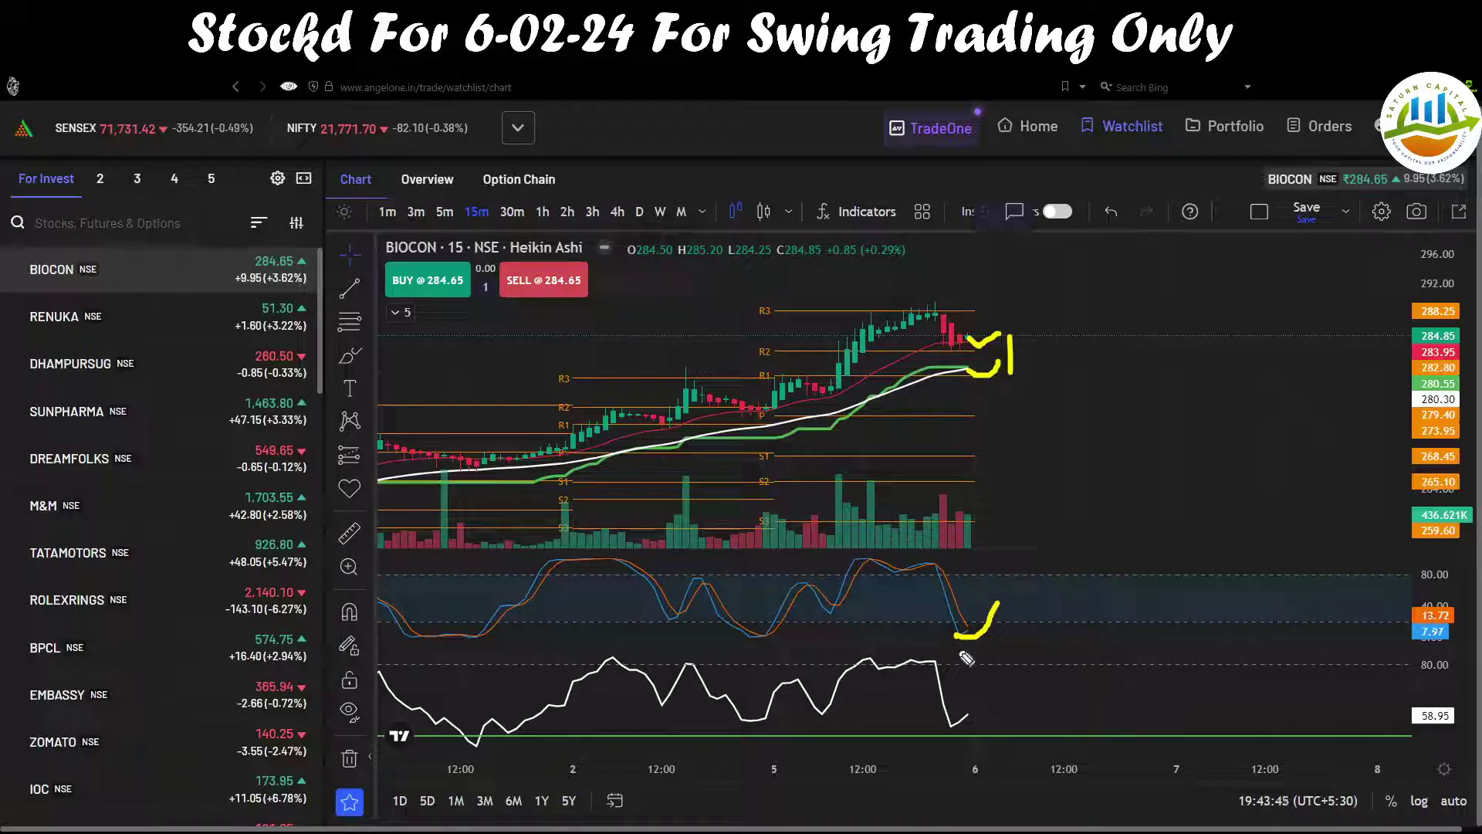
pyautogui.moveTo(964, 641)
pyautogui.mouseDown()
pyautogui.moveTo(985, 617)
pyautogui.moveTo(1052, 618)
pyautogui.moveTo(1059, 596)
pyautogui.moveTo(1071, 618)
pyautogui.mouseUp()
pyautogui.moveTo(952, 737)
pyautogui.mouseDown()
pyautogui.moveTo(1012, 708)
pyautogui.moveTo(992, 724)
pyautogui.mouseUp()
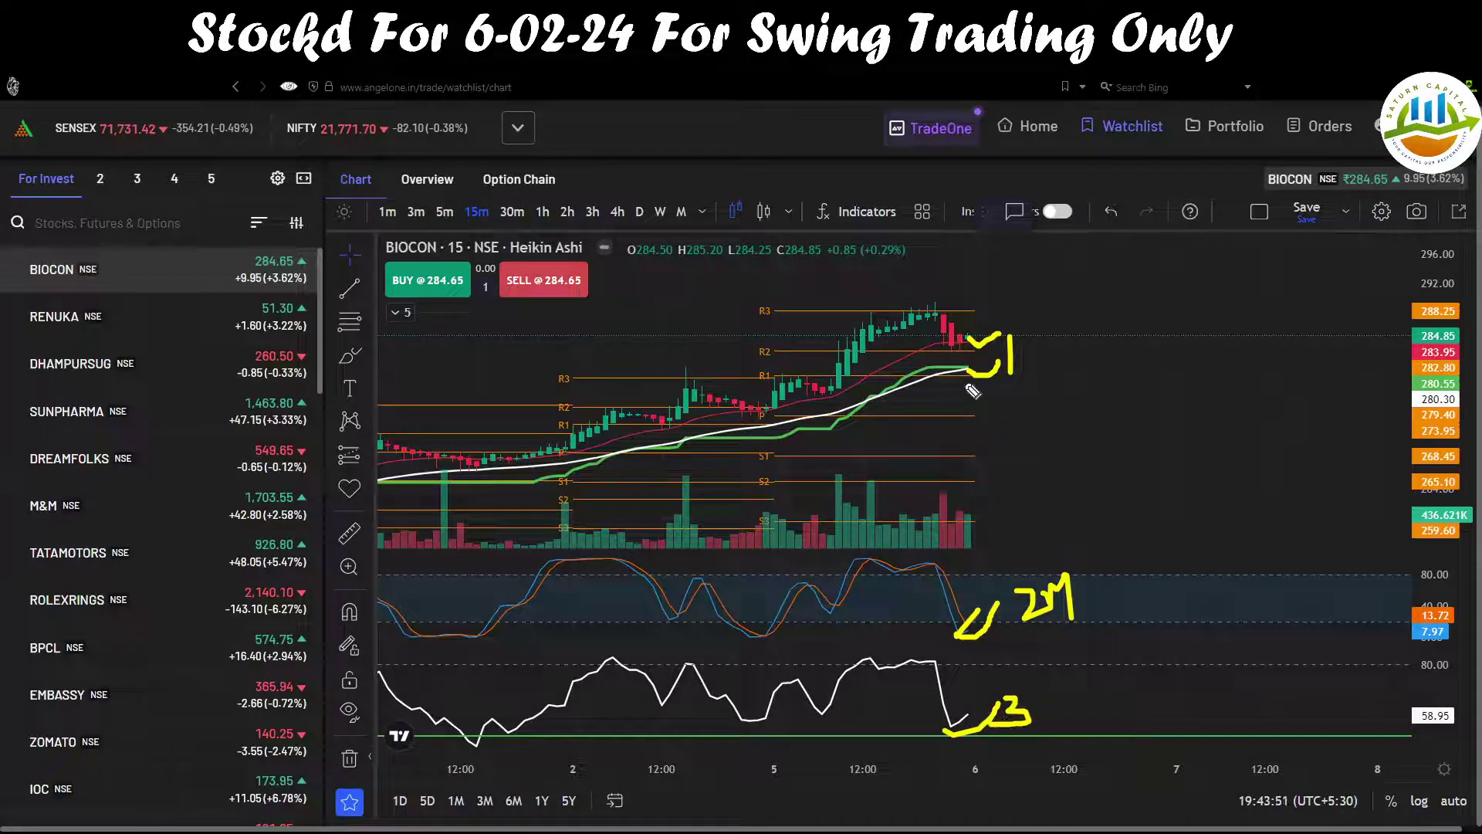
pyautogui.press('Escape')
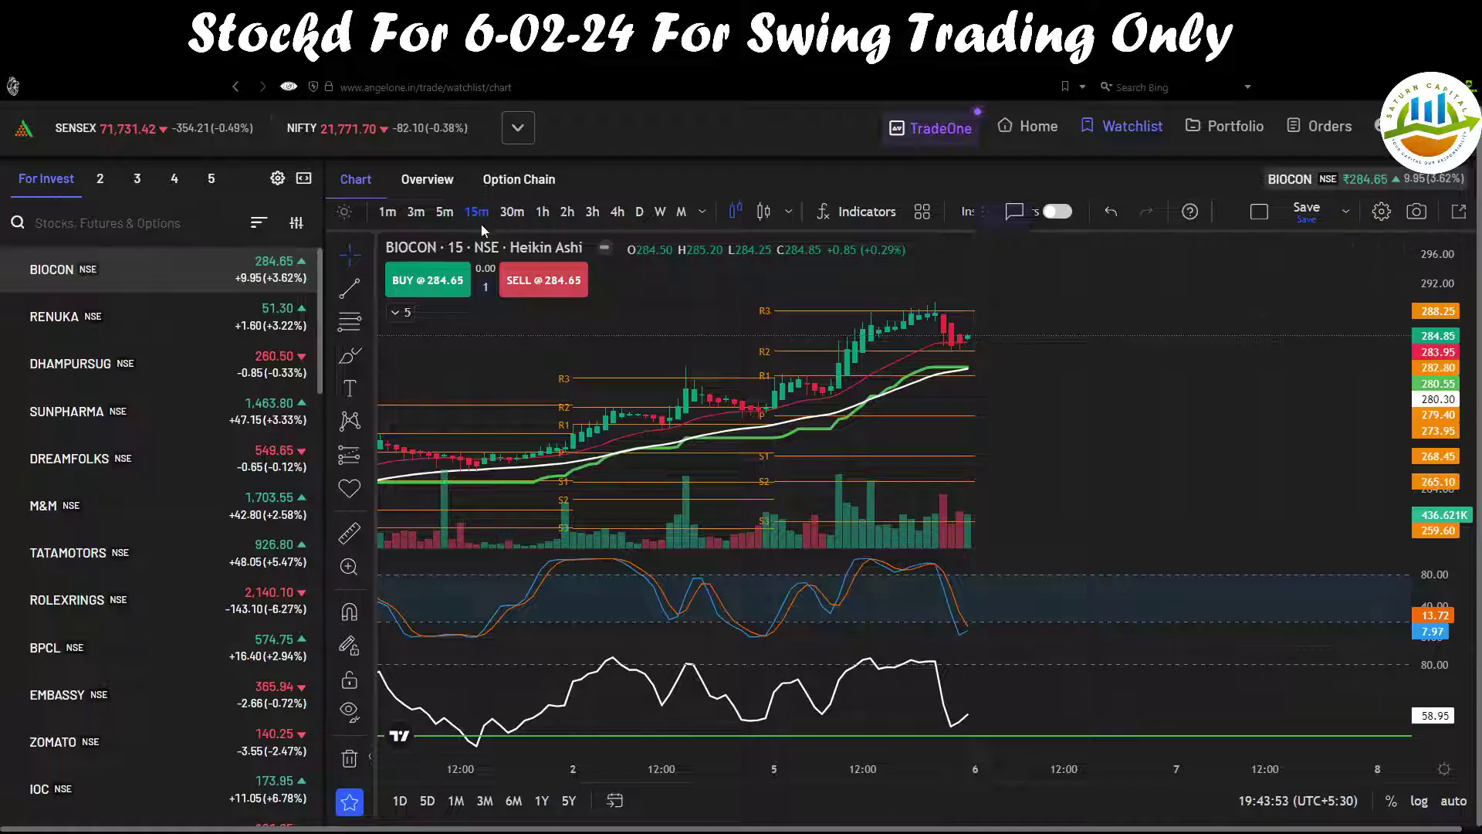
# On BIOCON's 30-minute chart, mark the R2 and moving-average supports, circle the average's price label, sketch the stochastic turn and clear the drawings.
pyautogui.click(512, 213)
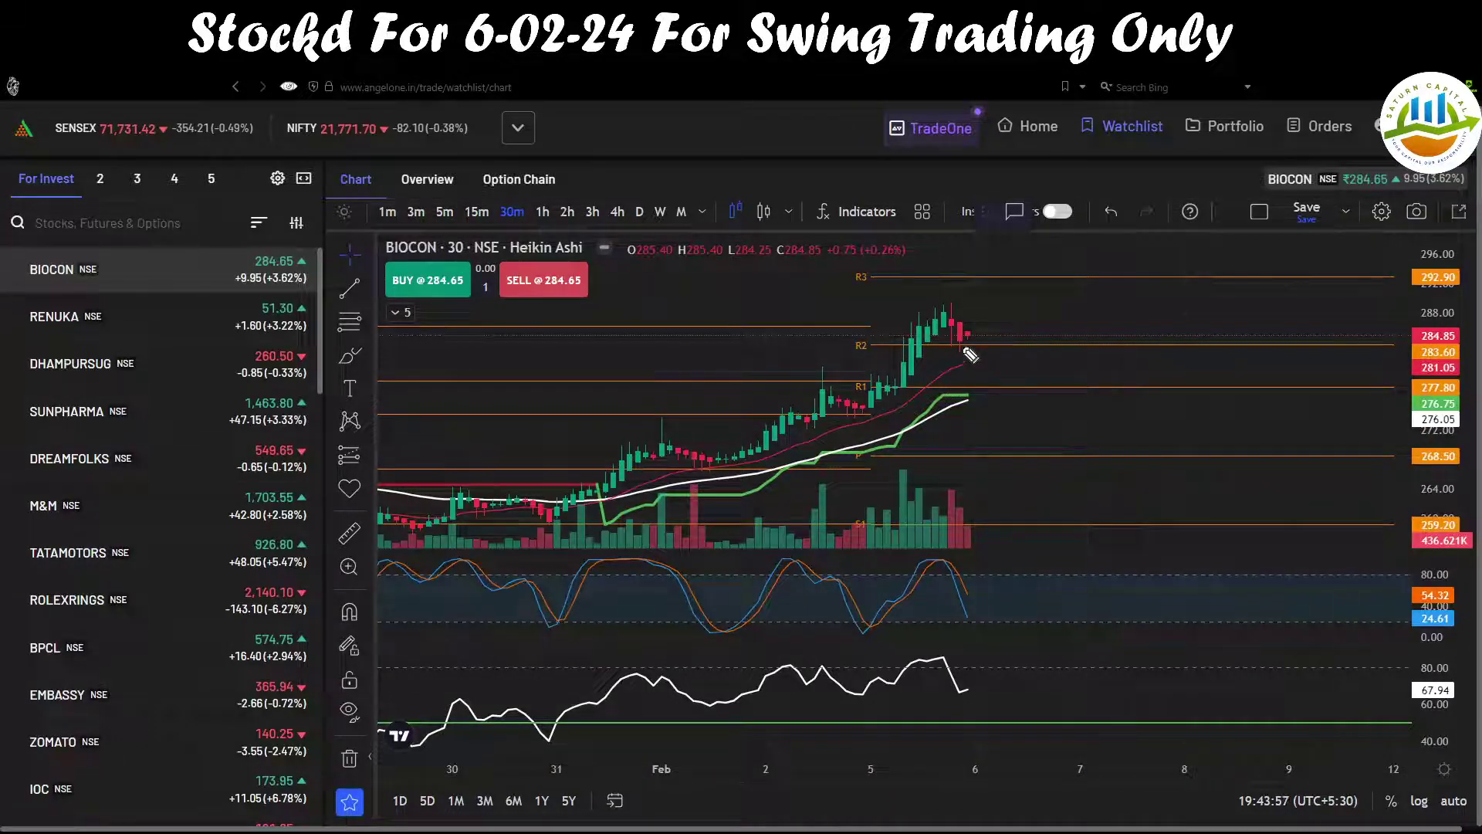
pyautogui.moveTo(970, 354); pyautogui.dragTo(1039, 350)
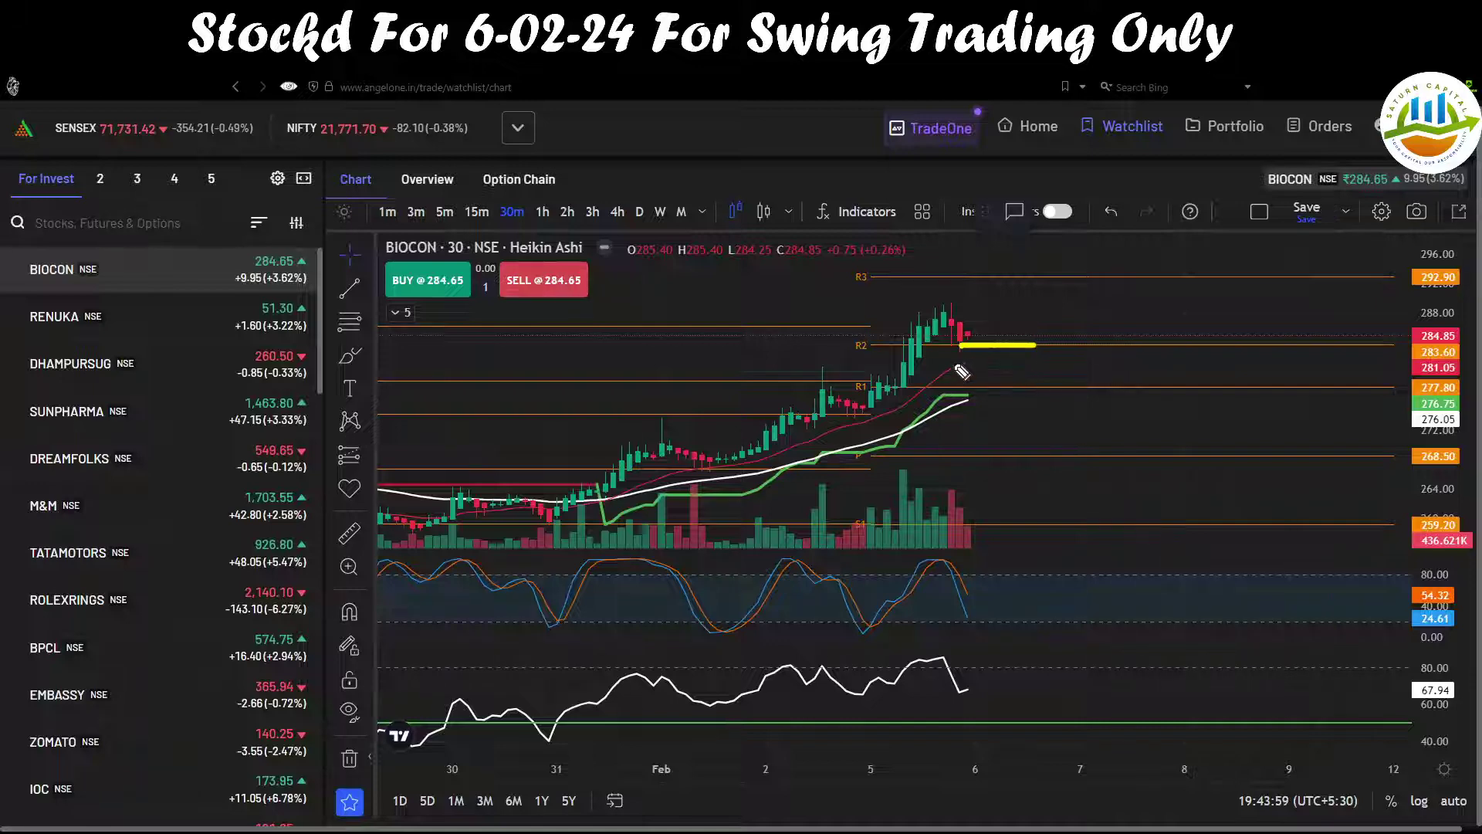
pyautogui.moveTo(952, 359); pyautogui.dragTo(1084, 359)
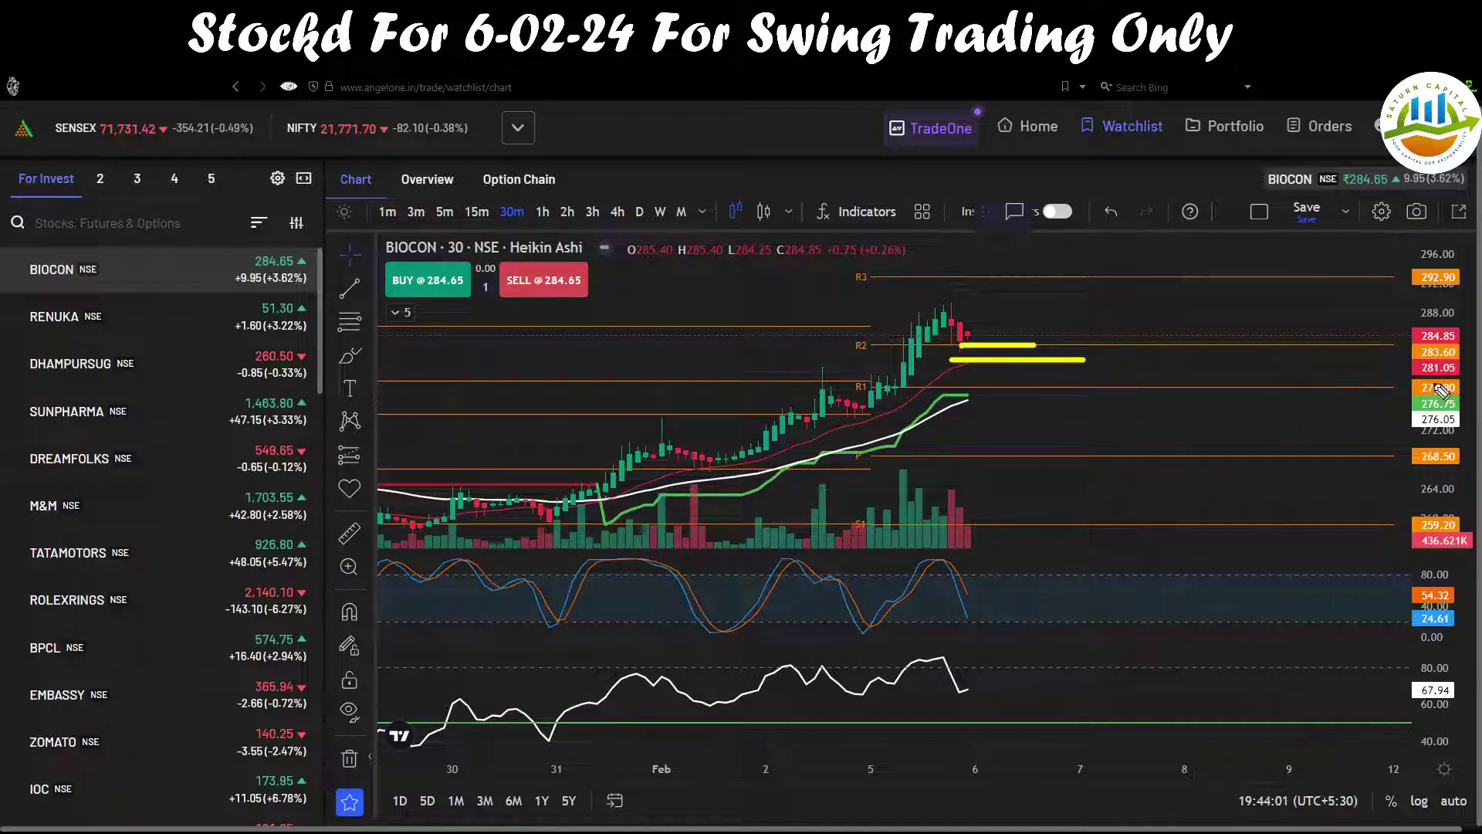
pyautogui.moveTo(1457, 363)
pyautogui.mouseDown()
pyautogui.moveTo(1401, 367)
pyautogui.moveTo(1455, 379)
pyautogui.moveTo(1448, 367)
pyautogui.mouseUp()
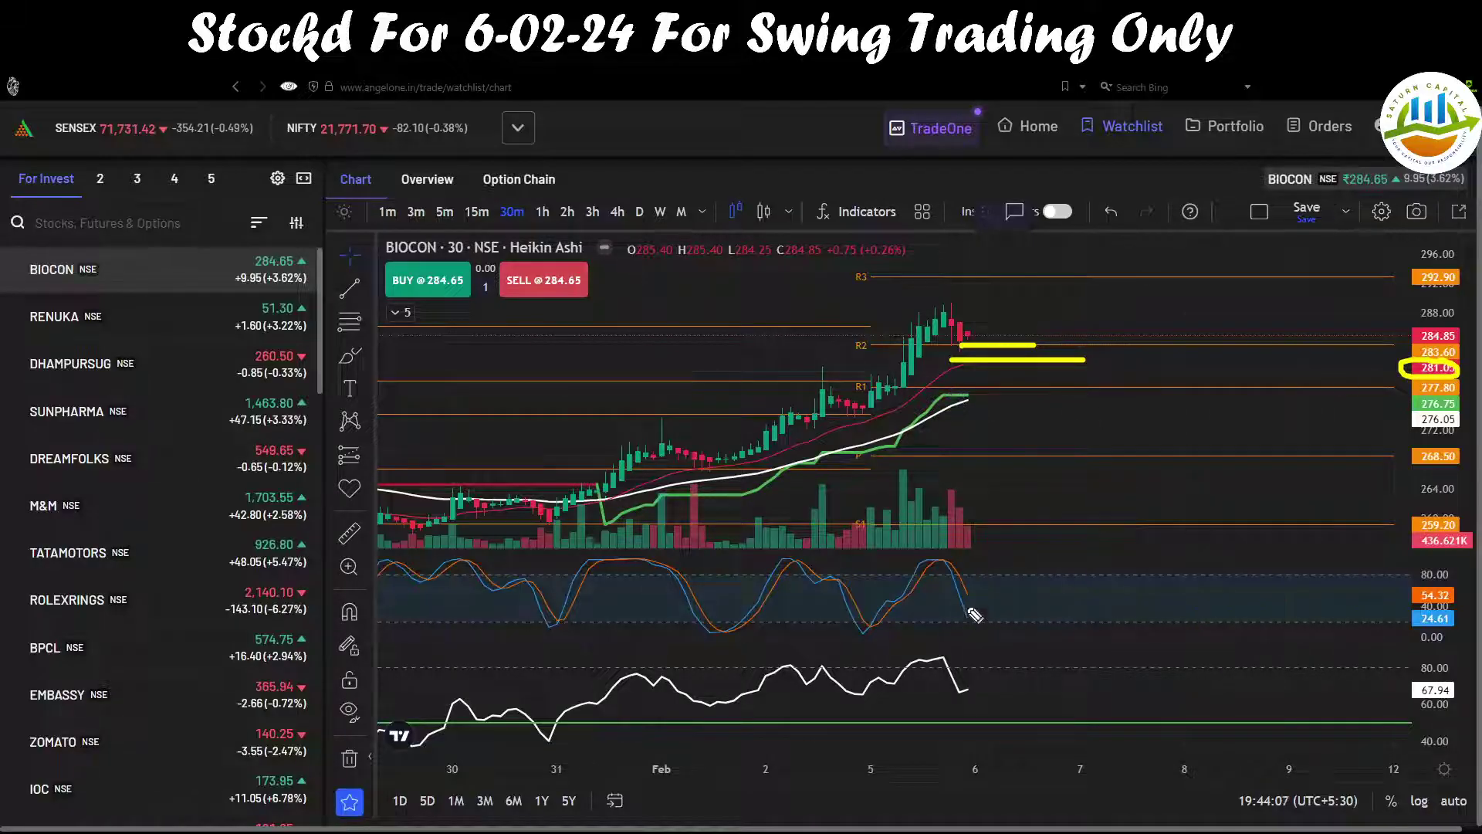
pyautogui.moveTo(965, 602)
pyautogui.mouseDown()
pyautogui.moveTo(980, 631)
pyautogui.moveTo(1020, 628)
pyautogui.mouseUp()
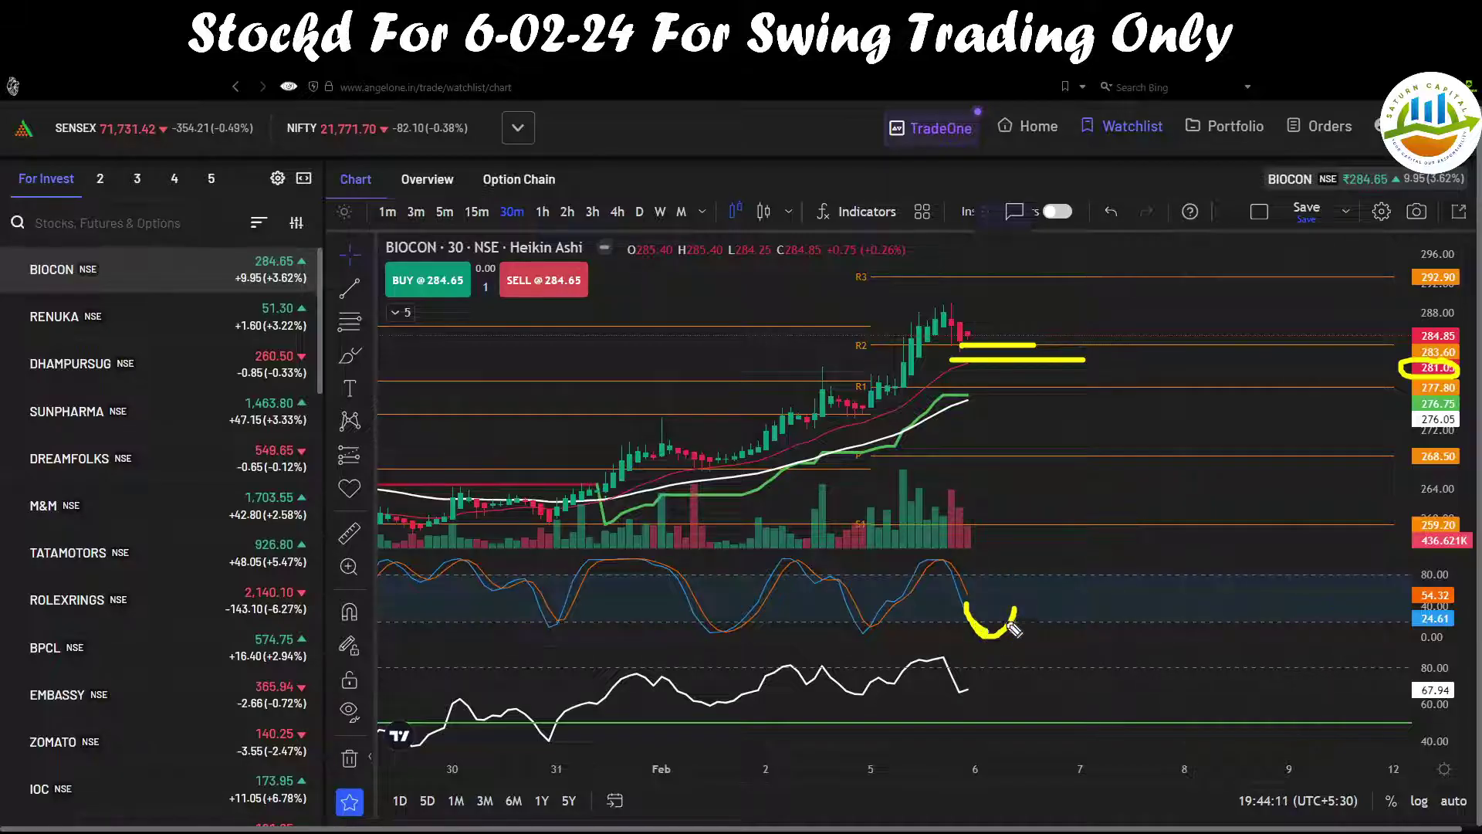
pyautogui.moveTo(869, 633); pyautogui.dragTo(892, 614)
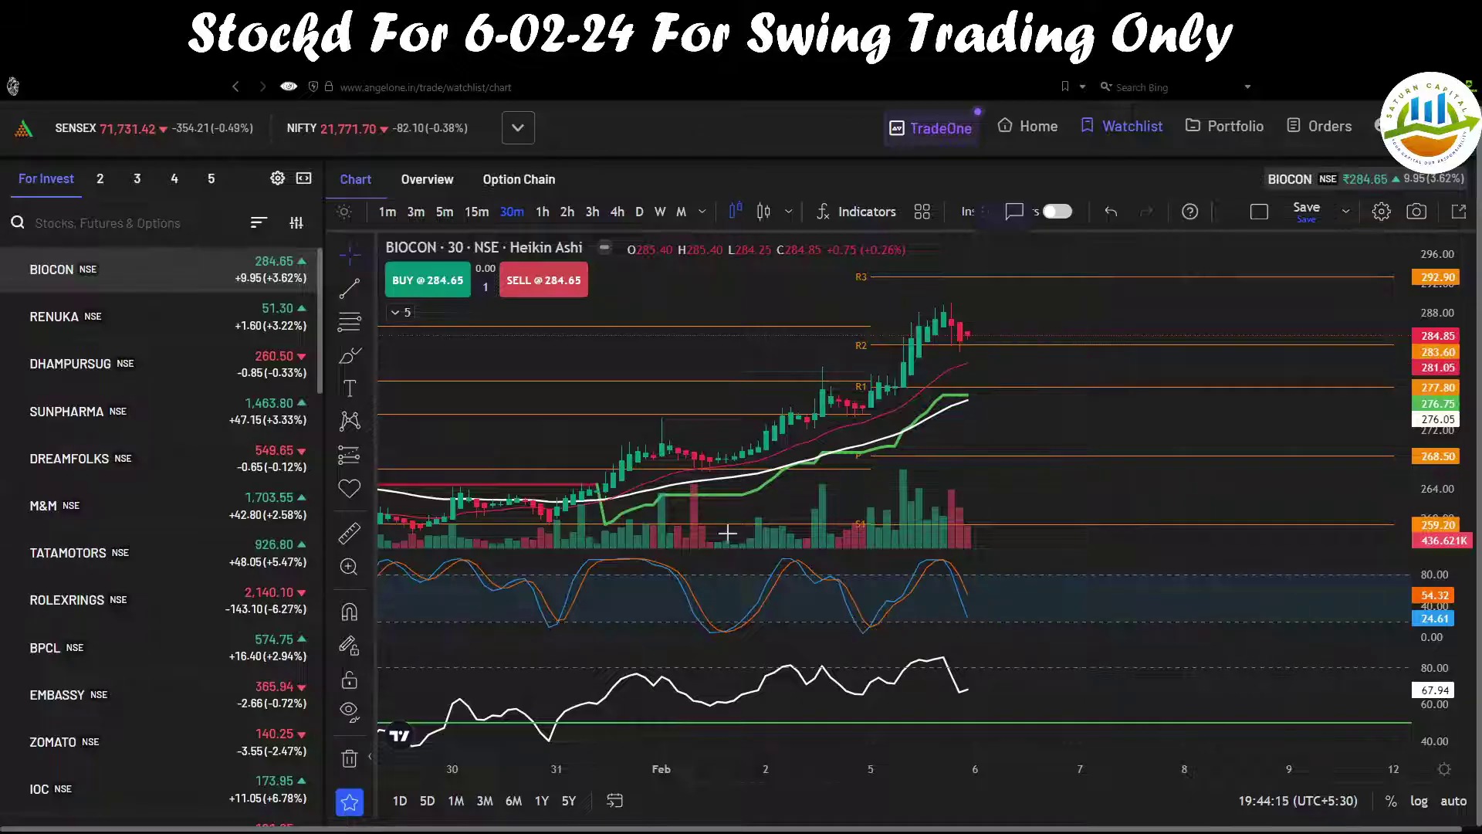
# On BIOCON's 1-hour chart, mark the earlier pullback and stochastic dip, sketch a bounce from R2 to R3, and clear the drawings.
pyautogui.click(542, 212)
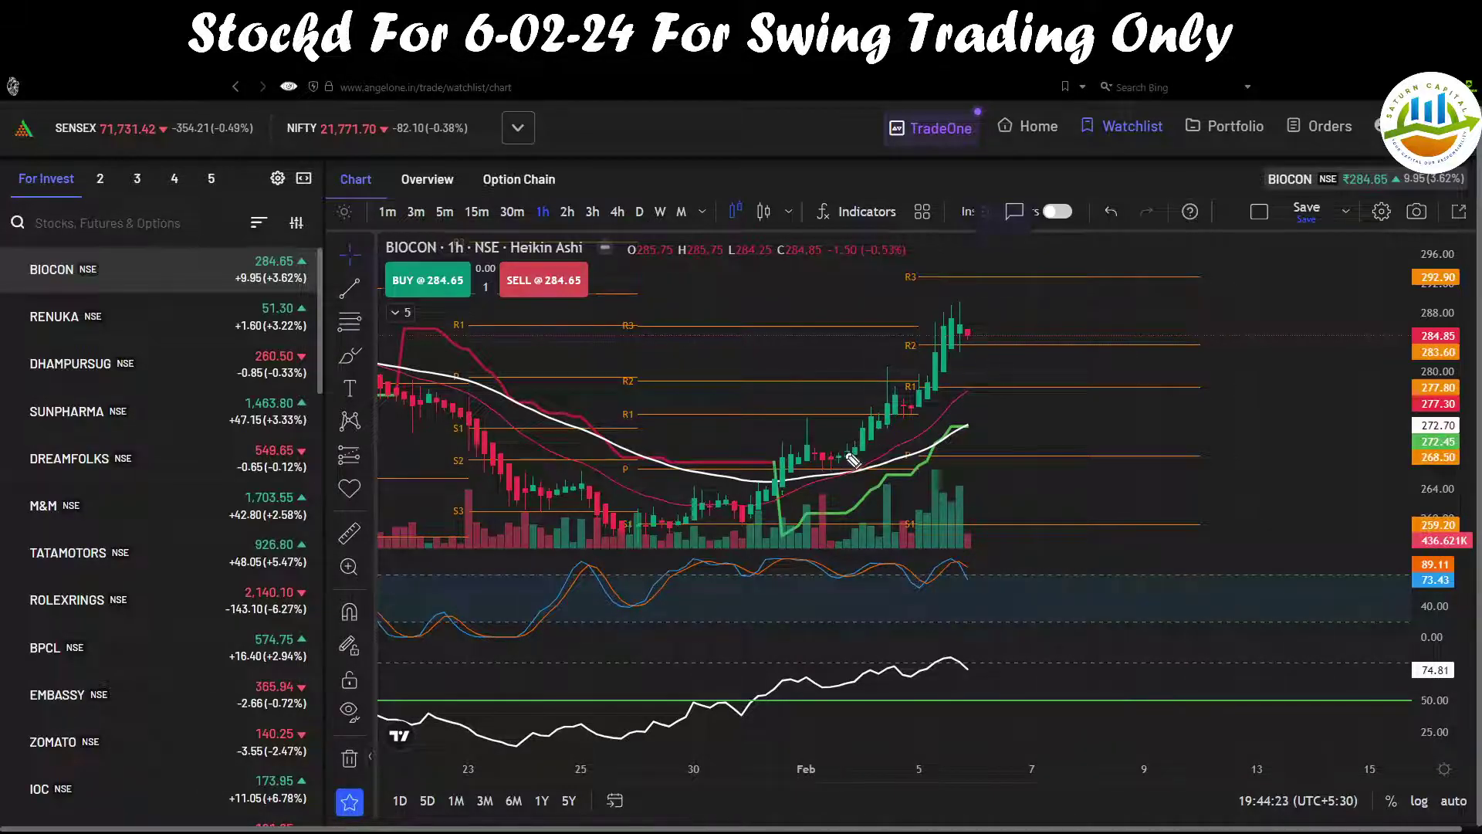
pyautogui.click(840, 584)
pyautogui.moveTo(975, 333)
pyautogui.mouseDown()
pyautogui.moveTo(976, 349)
pyautogui.moveTo(1001, 342)
pyautogui.moveTo(1034, 284)
pyautogui.moveTo(1100, 268)
pyautogui.mouseUp()
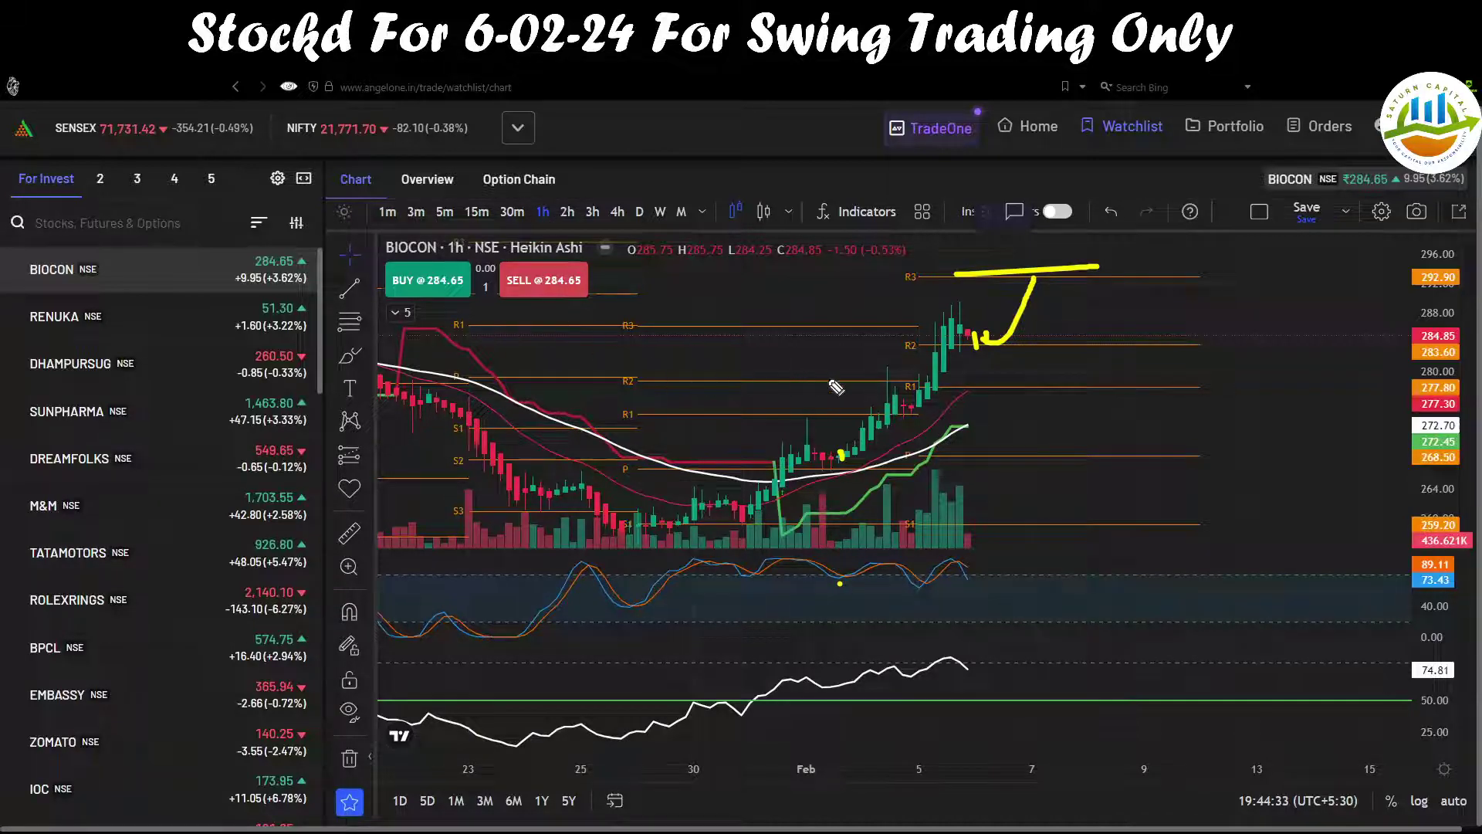
pyautogui.press('e')
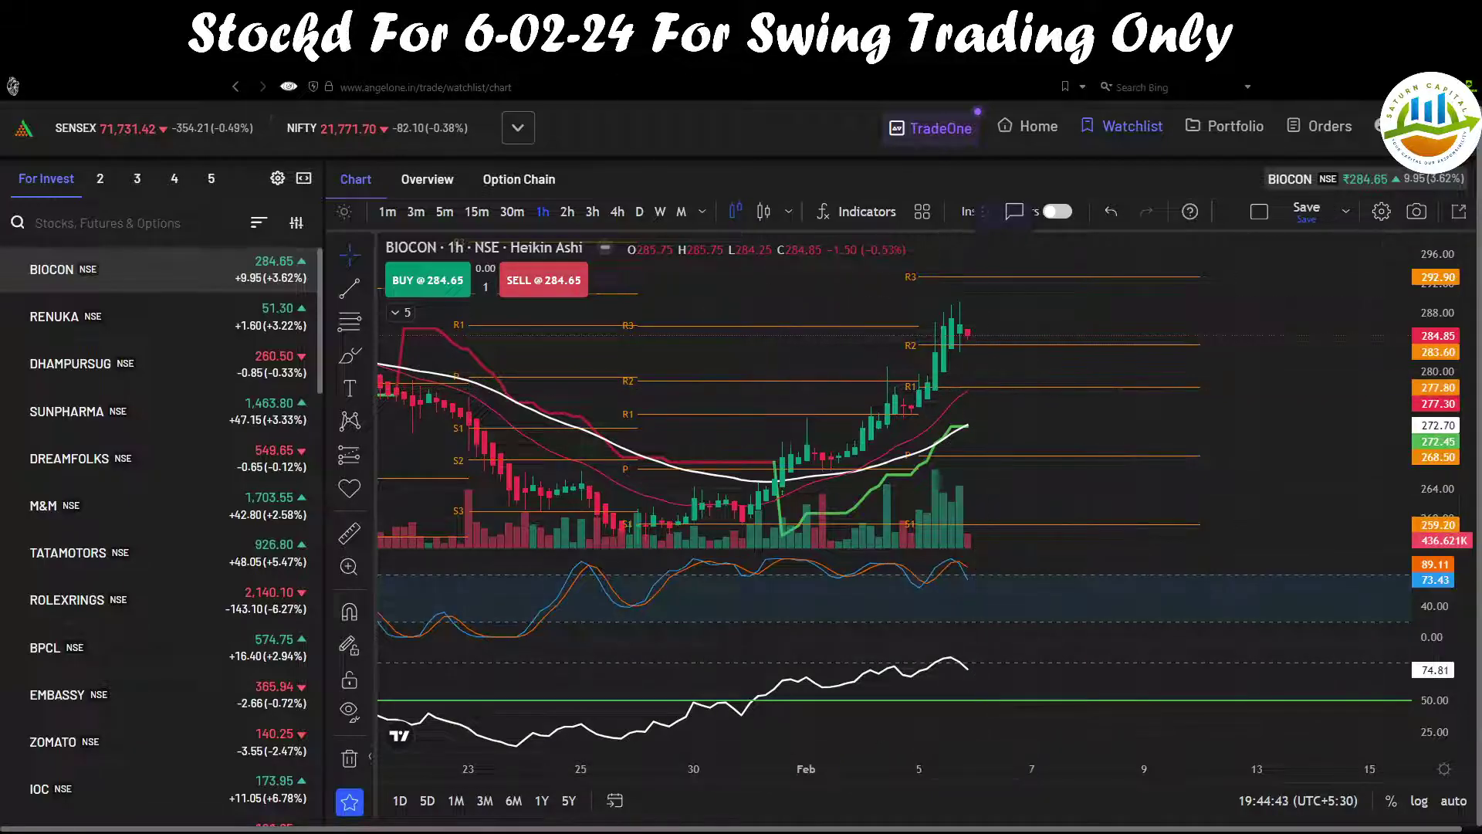
# Switch to the Google Sheets trading journal and enter 275 as BIOCON's entry price in row 170.
pyautogui.click(1185, 118)
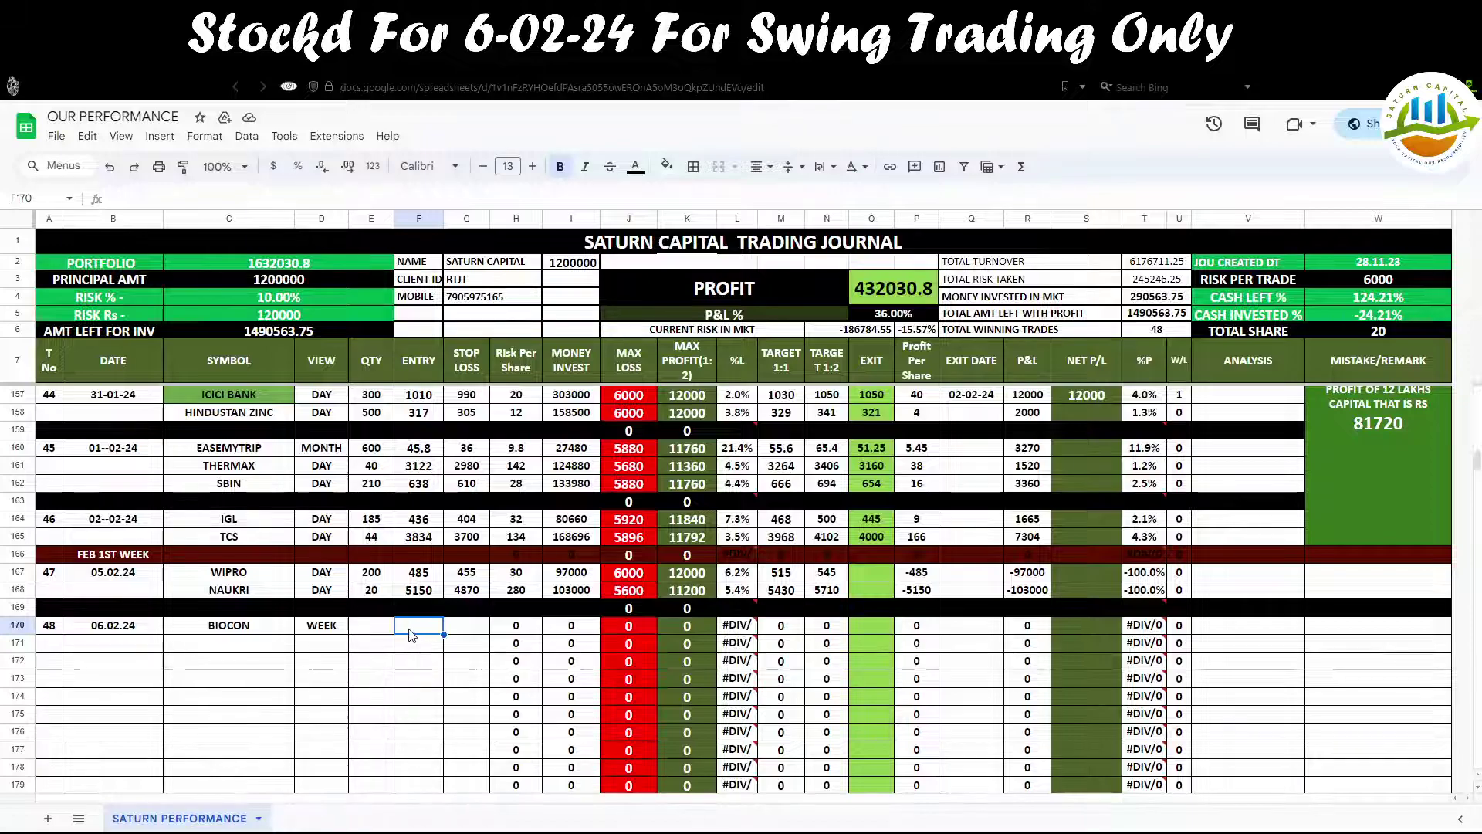
pyautogui.write('2')
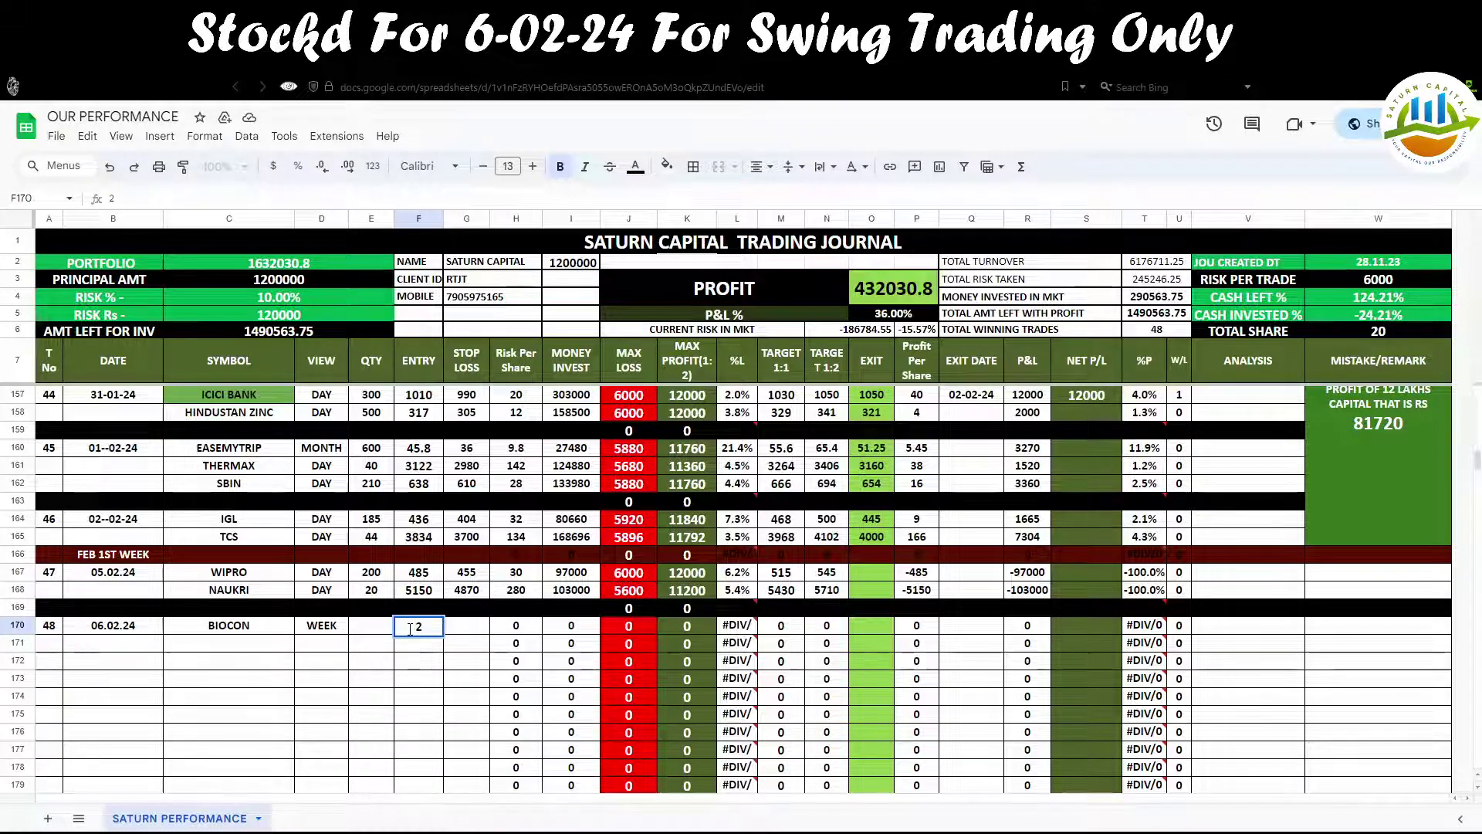
pyautogui.write('75')
pyautogui.click(452, 665)
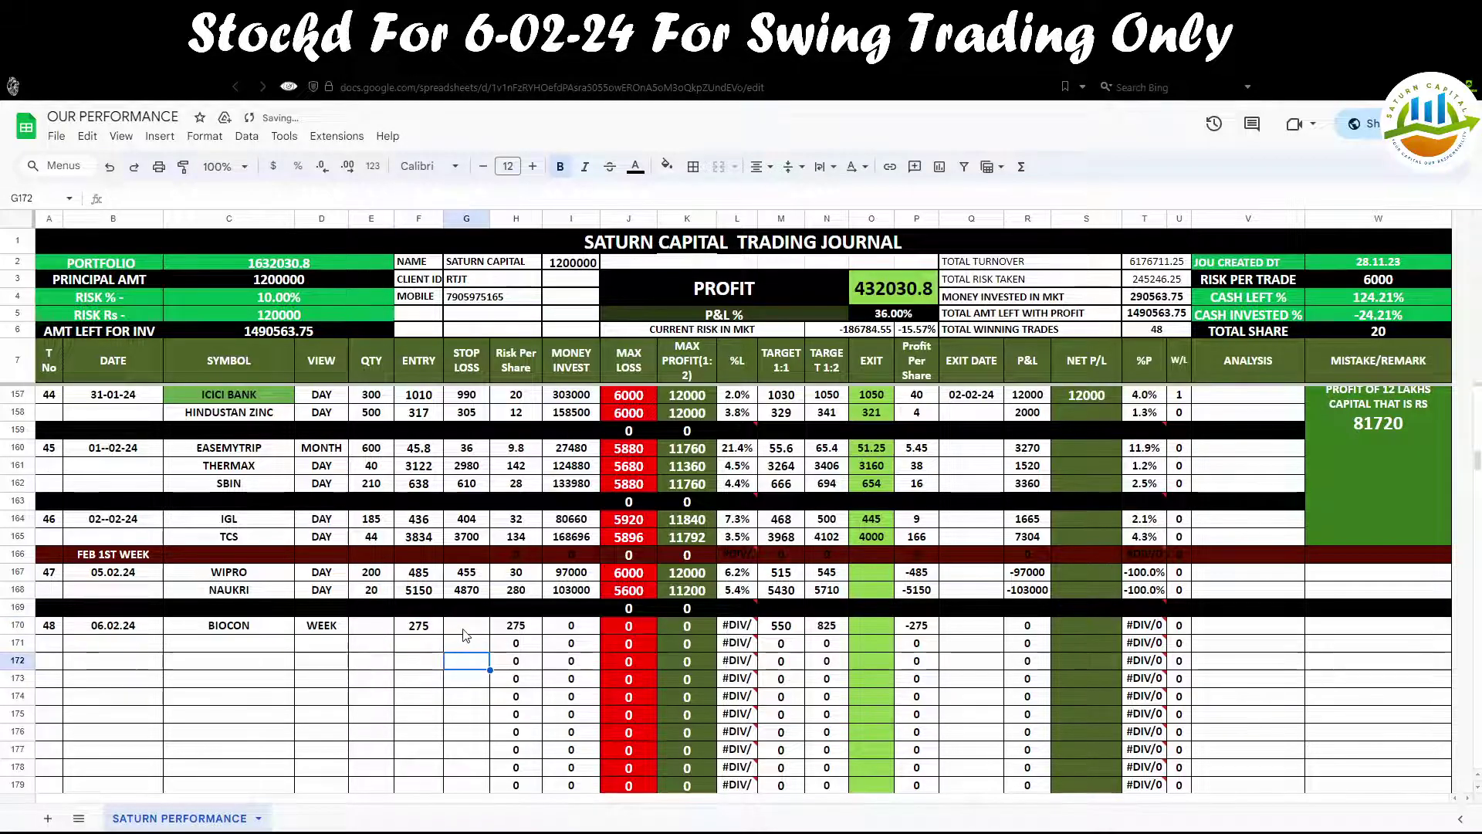
# Check BIOCON's weekly chart in Angel One, return to the Google Sheets journal and set BIOCON's stop loss to 250.
pyautogui.click(465, 627)
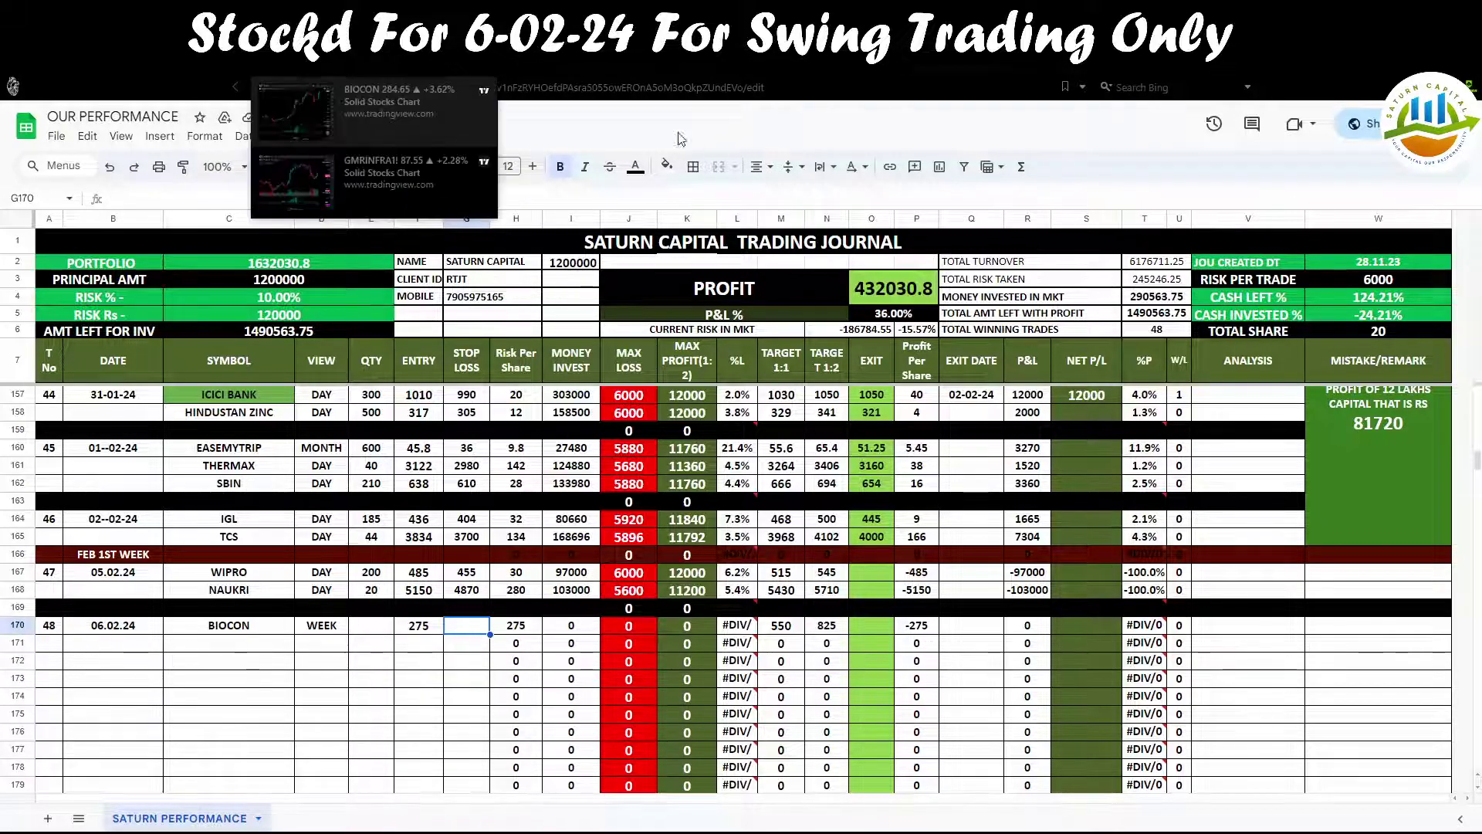
pyautogui.click(257, 105)
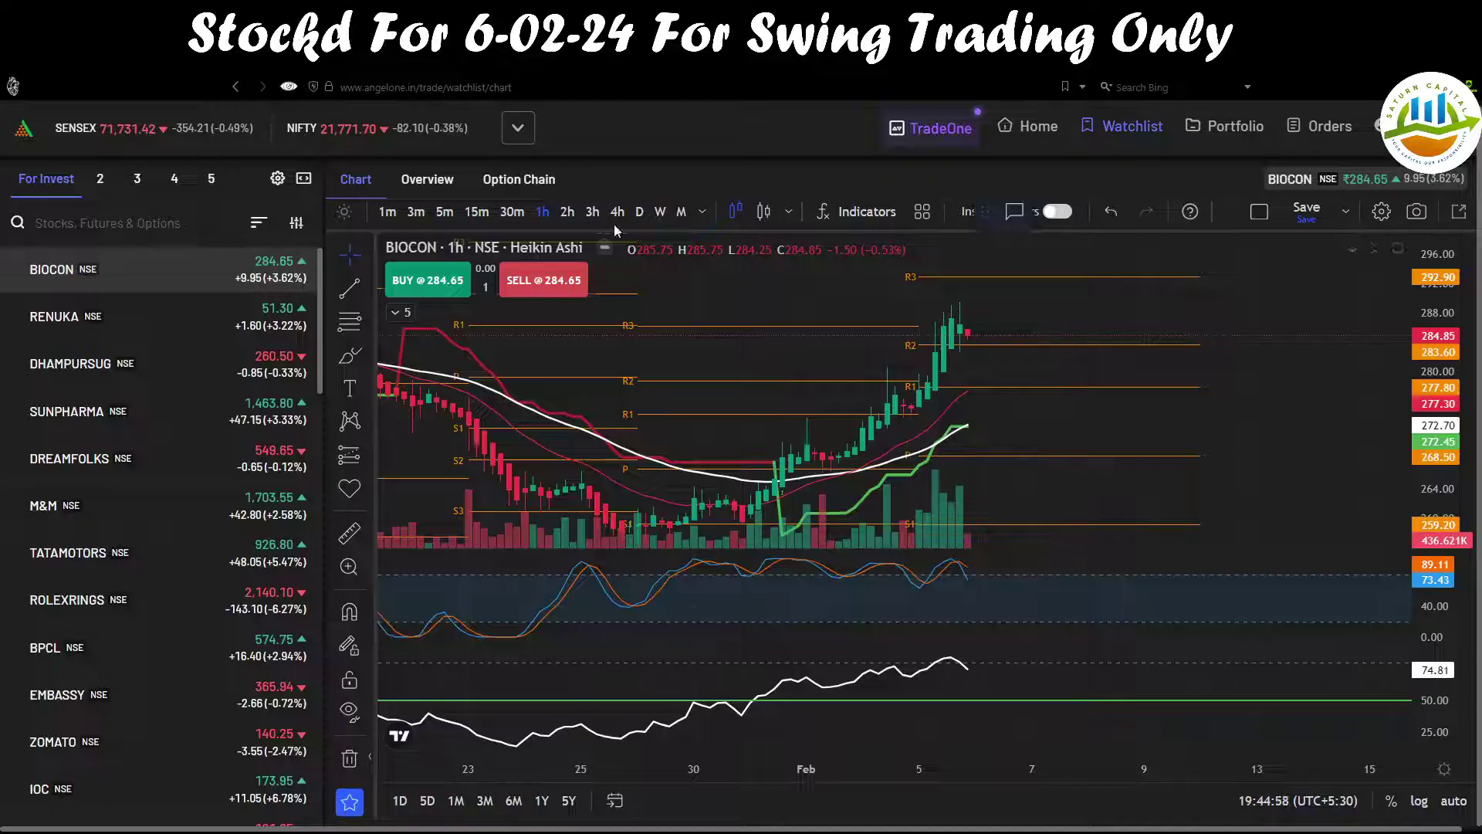
pyautogui.click(658, 212)
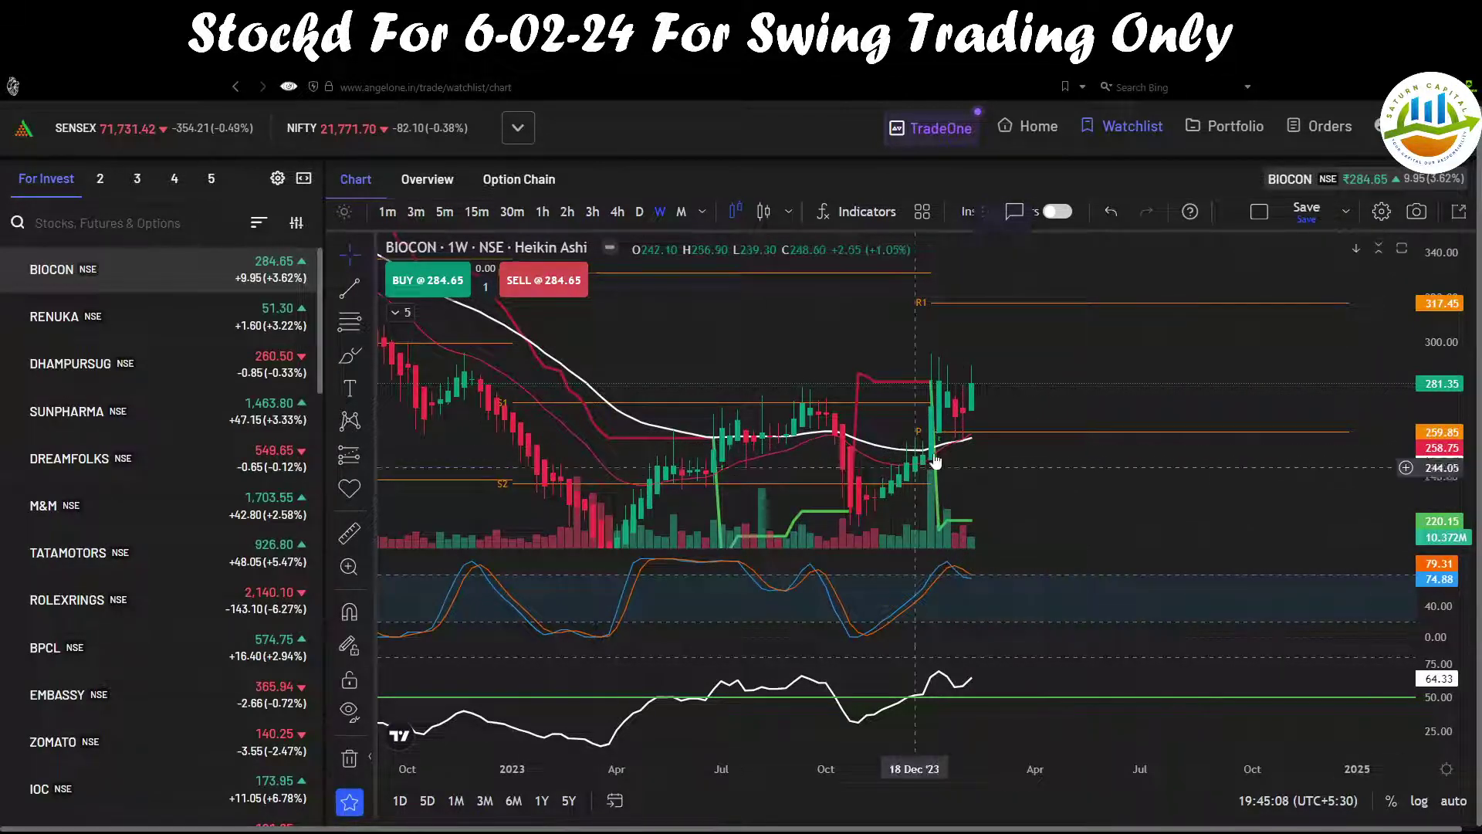
pyautogui.hotkey('ctrl', 'Tab')
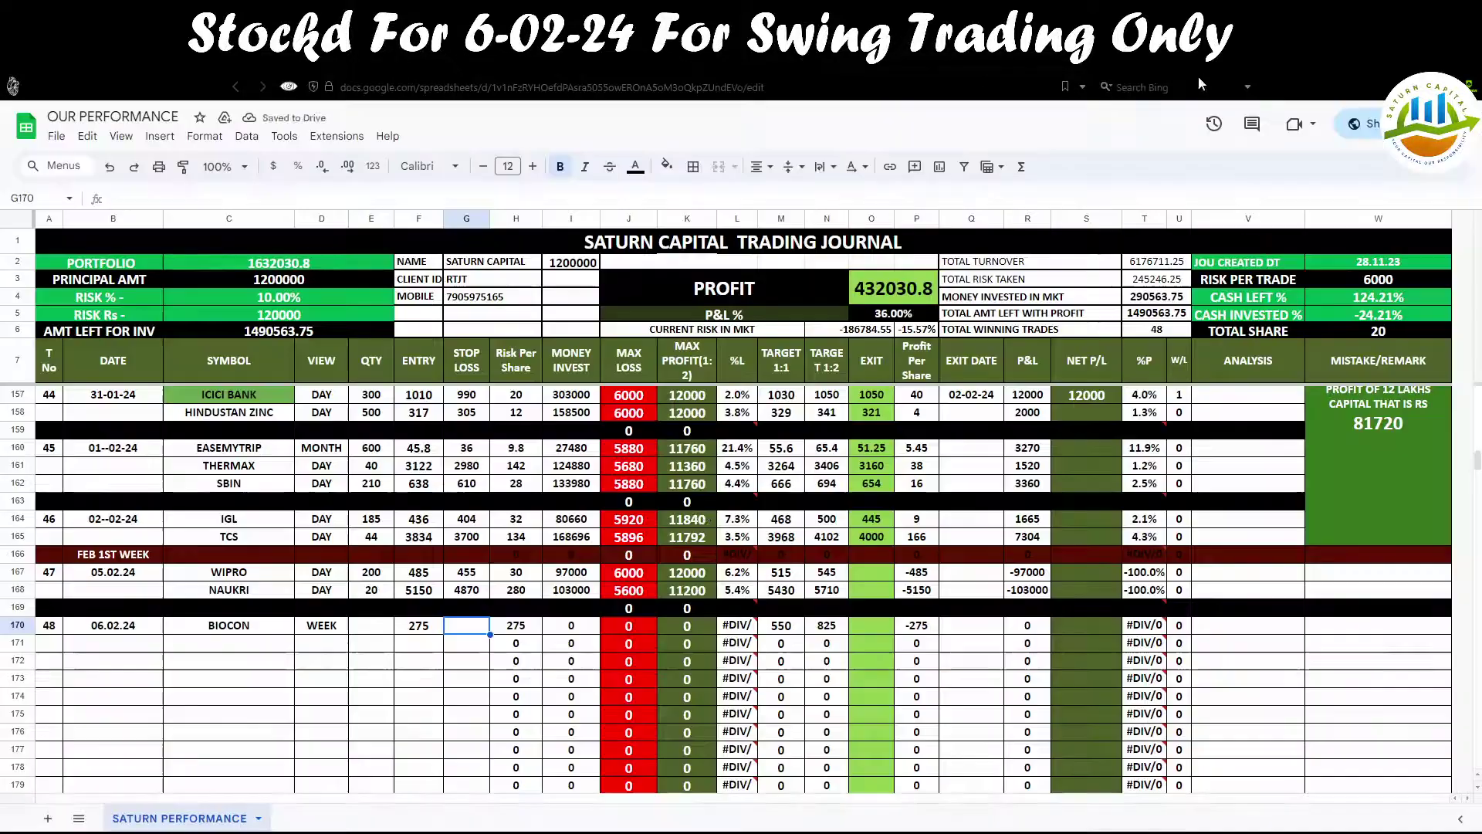
pyautogui.write('250')
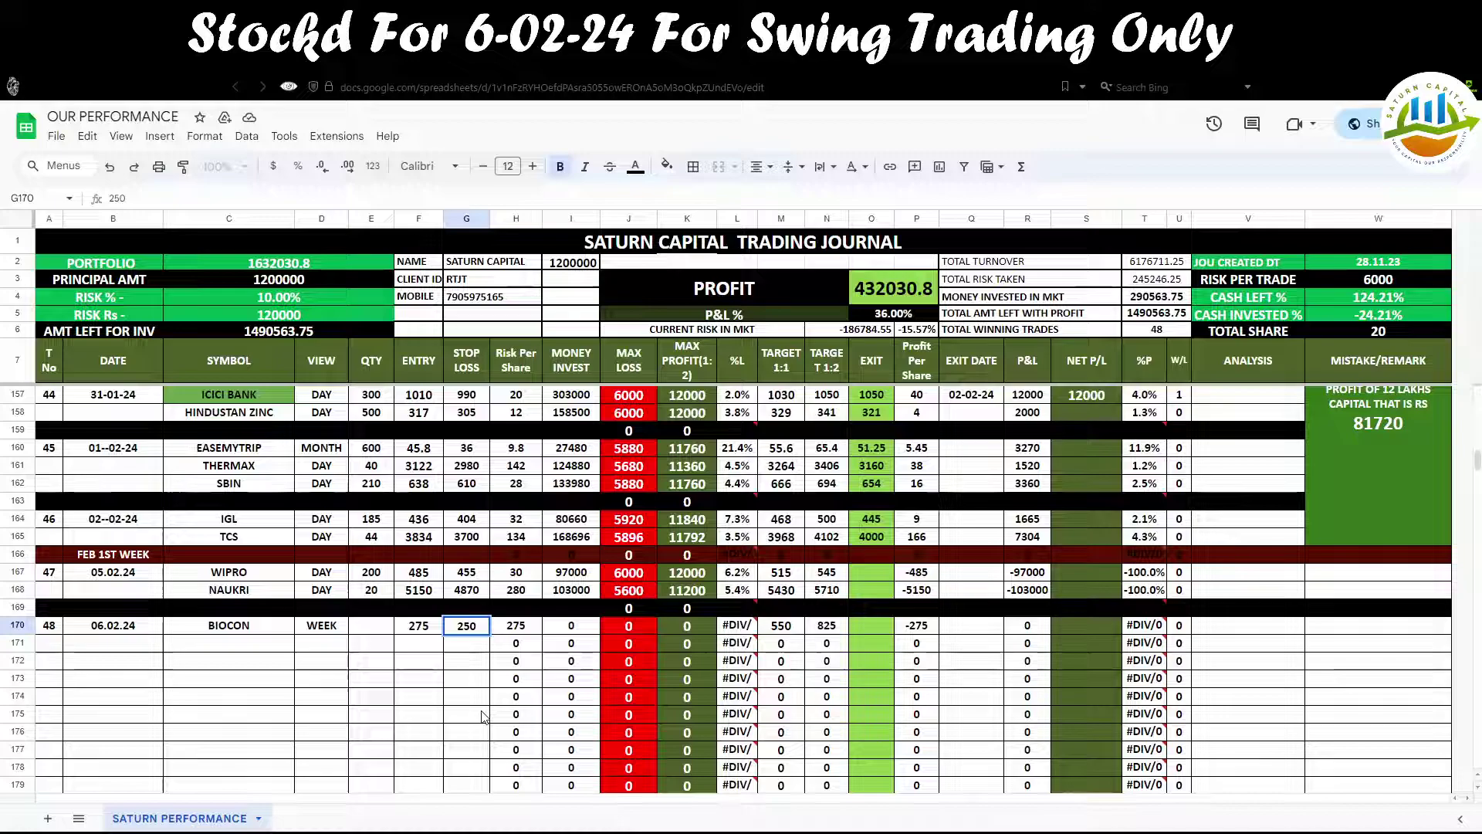
pyautogui.click(483, 714)
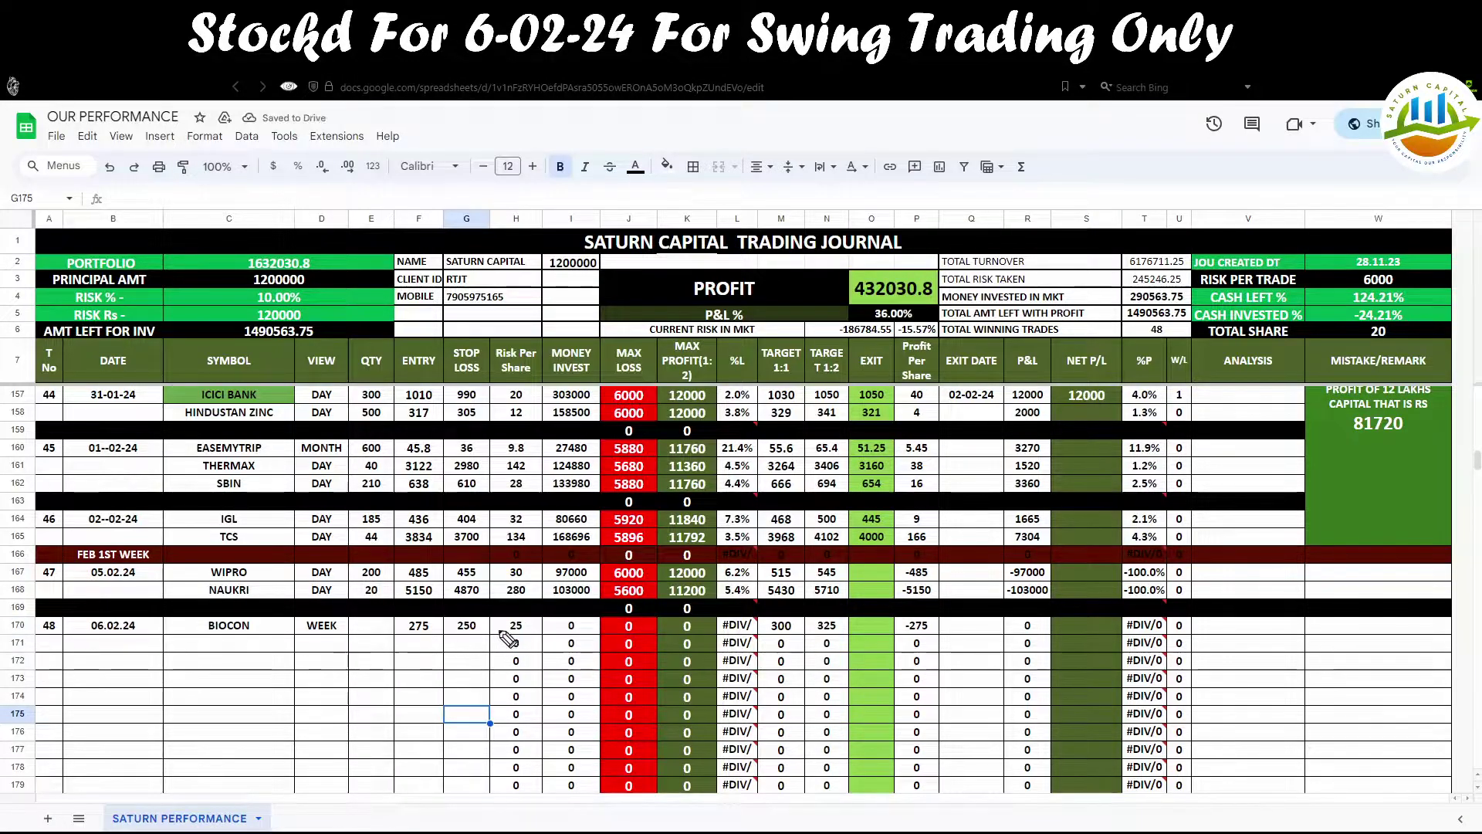
# Circle BIOCON's risk per share in the journal, clear the mark and enter a quantity of 20.
pyautogui.moveTo(525, 647); pyautogui.dragTo(514, 629)
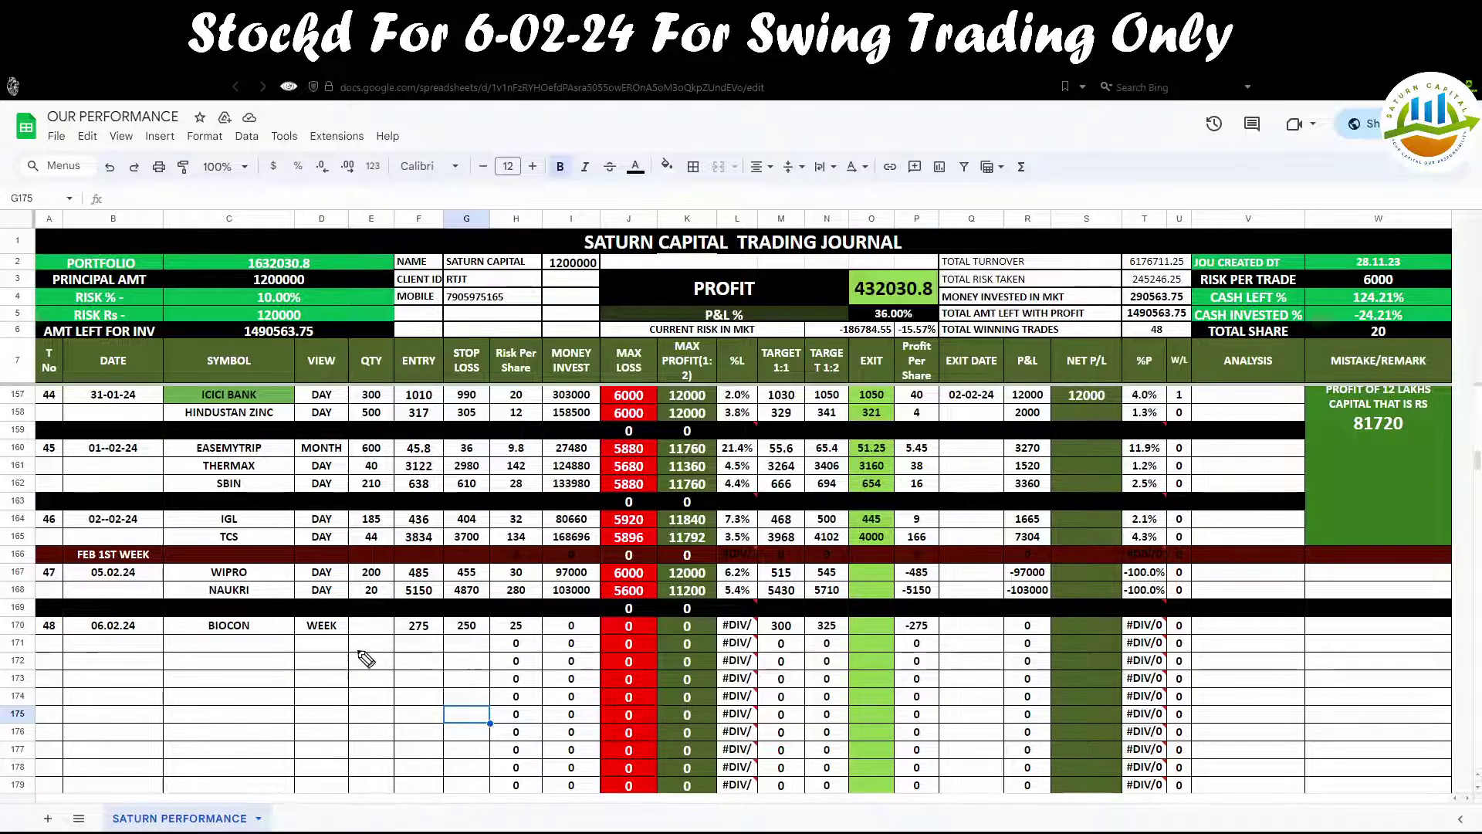
pyautogui.doubleClick(371, 625)
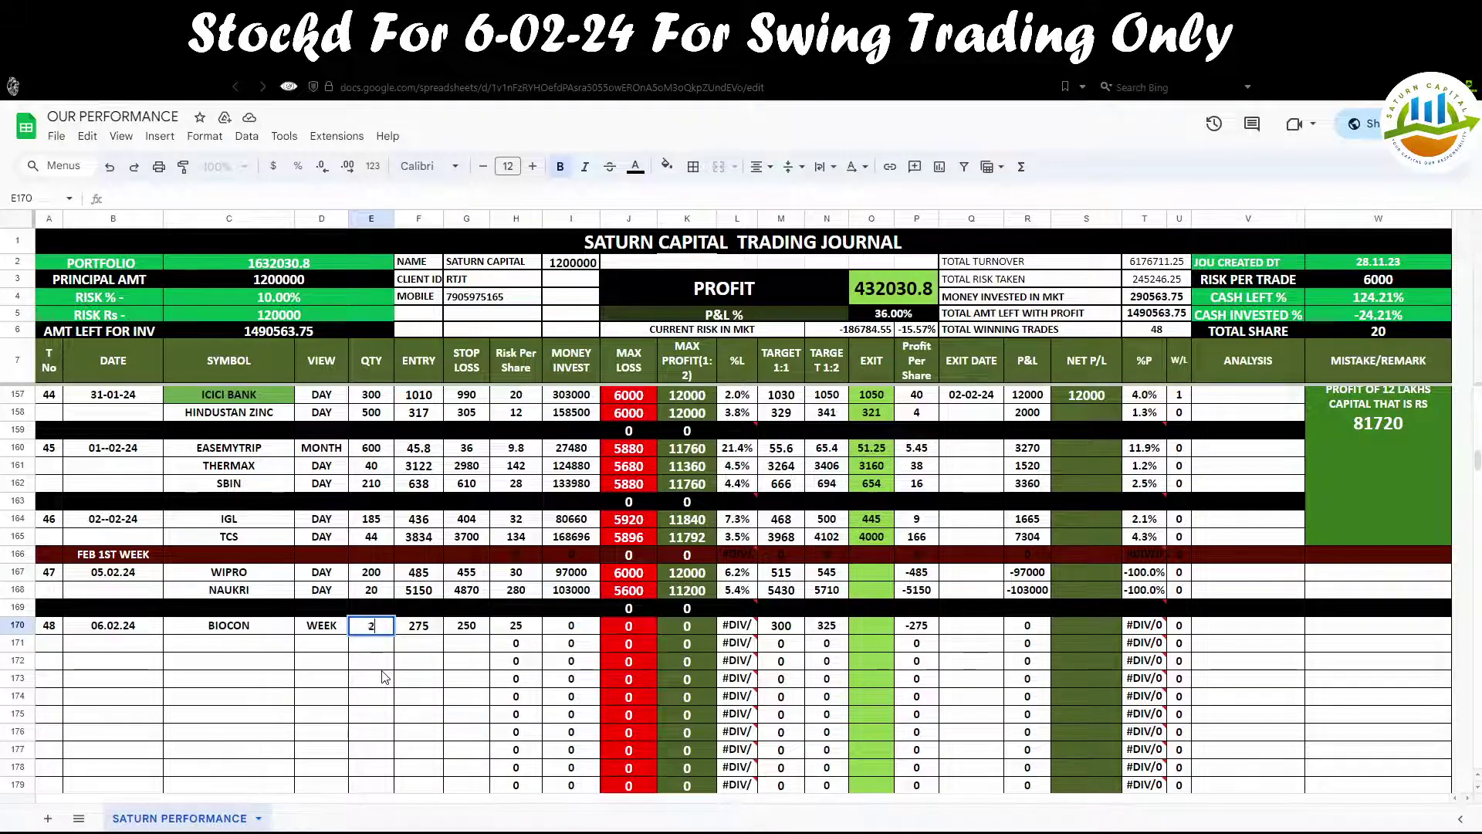
pyautogui.click(378, 664)
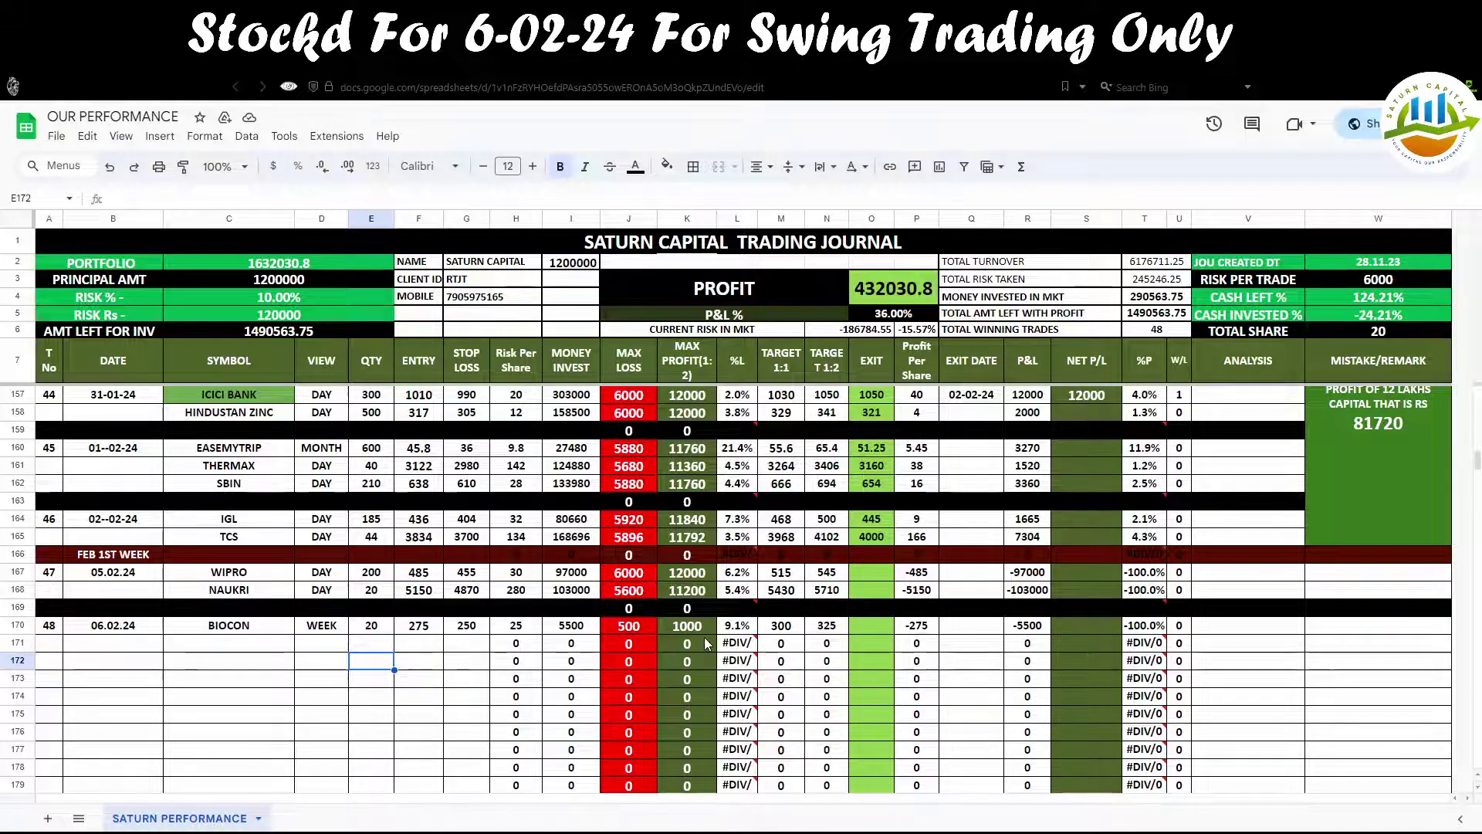
# Switch to Angel One, view BIOCON's chart on the daily interval, and return to the Google Sheets journal.
pyautogui.click(231, 83)
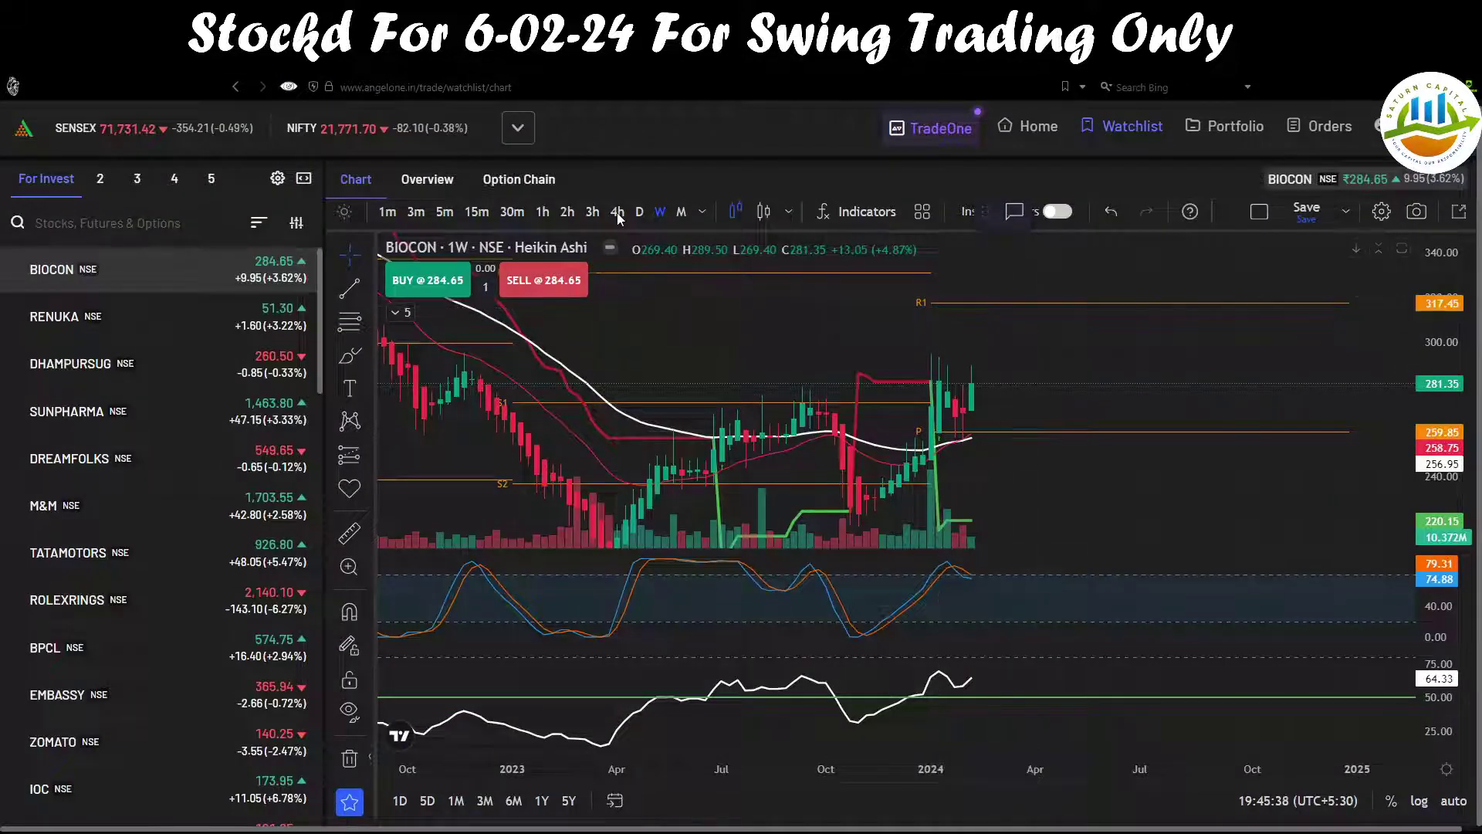
pyautogui.click(641, 210)
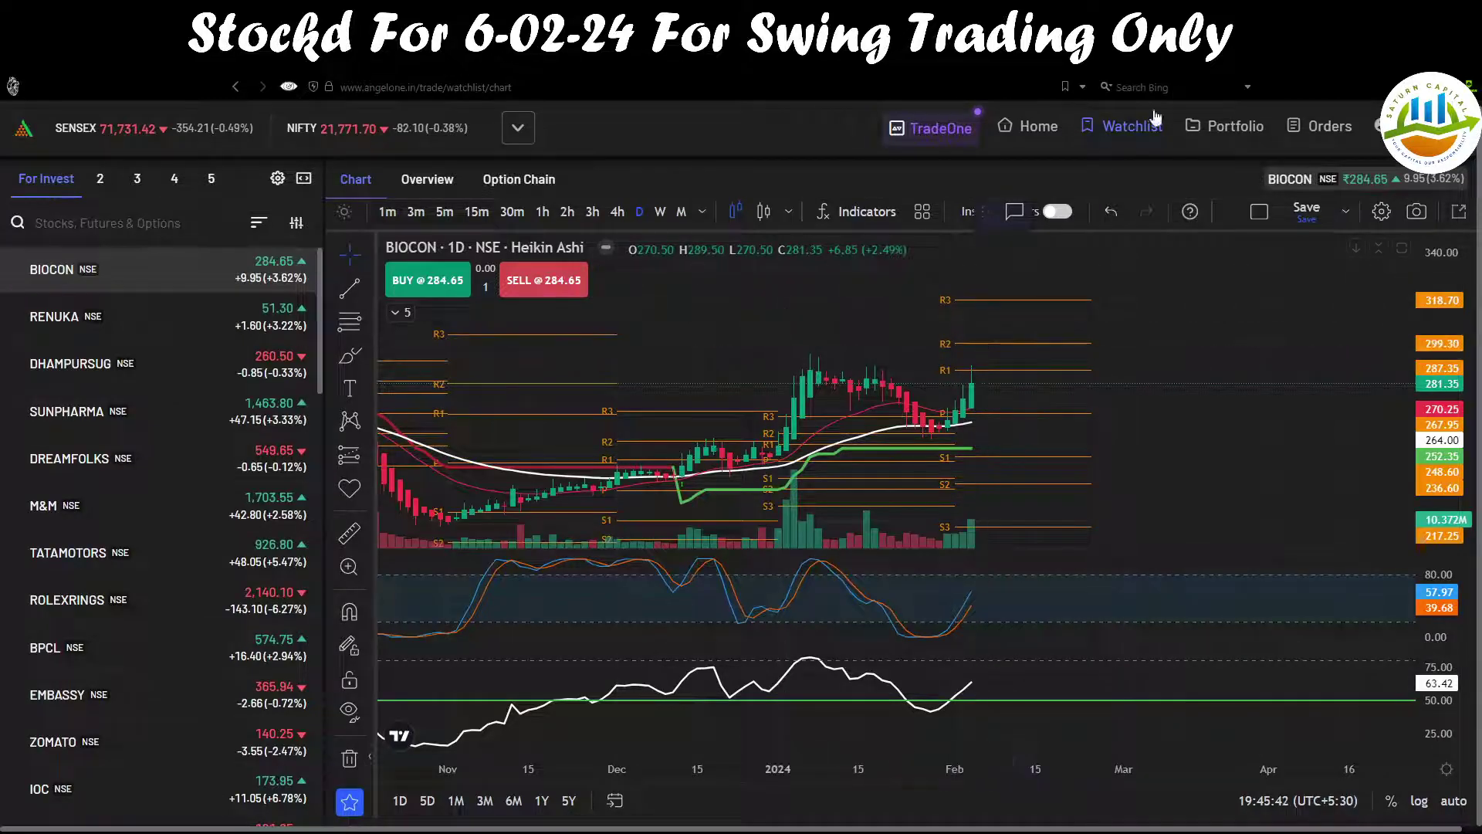
pyautogui.click(1179, 78)
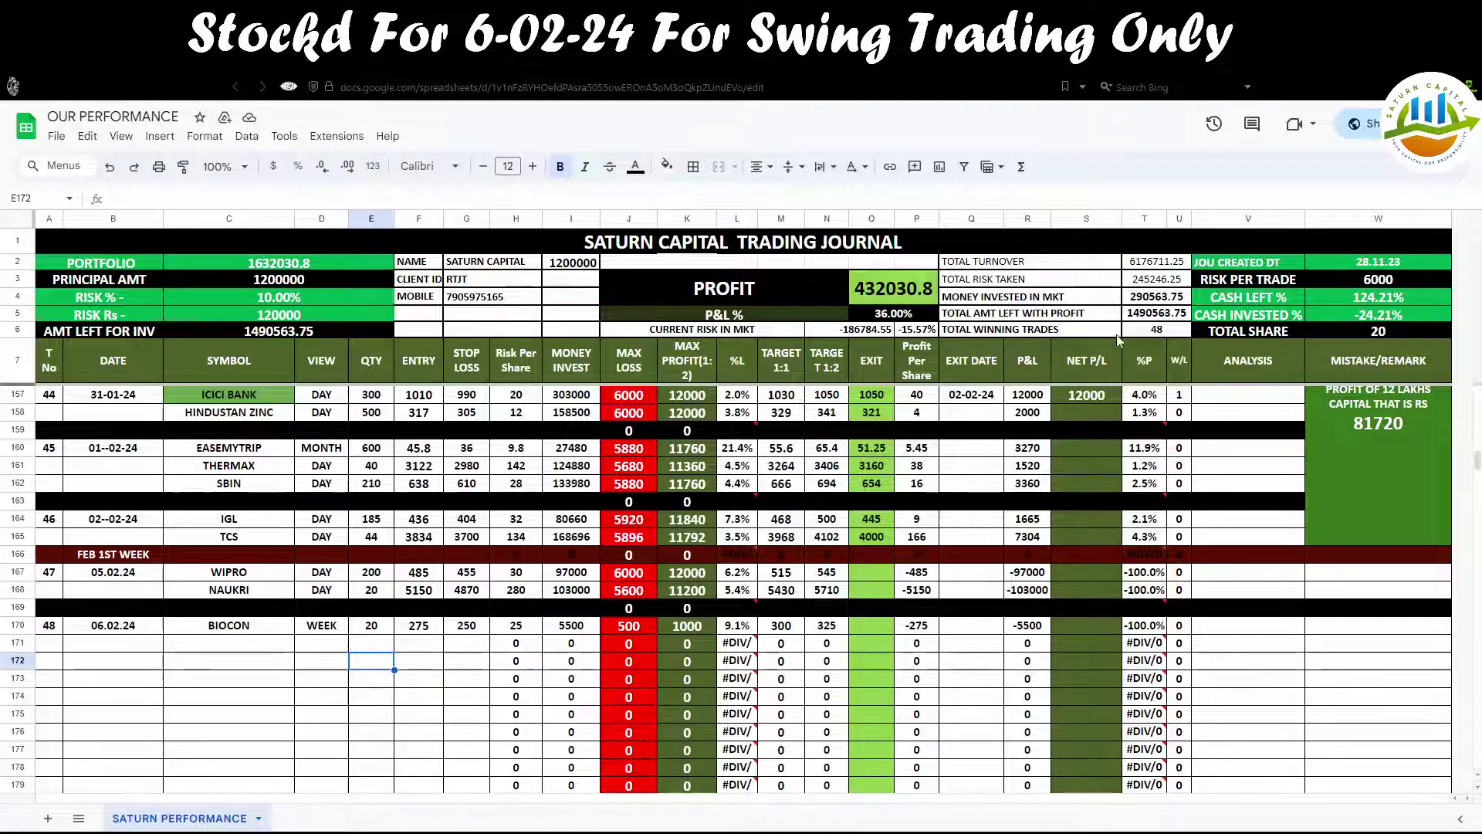
# Copy the journal's risk-per-trade value and try a quantity of 250 for the BIOCON trade.
pyautogui.click(1403, 283)
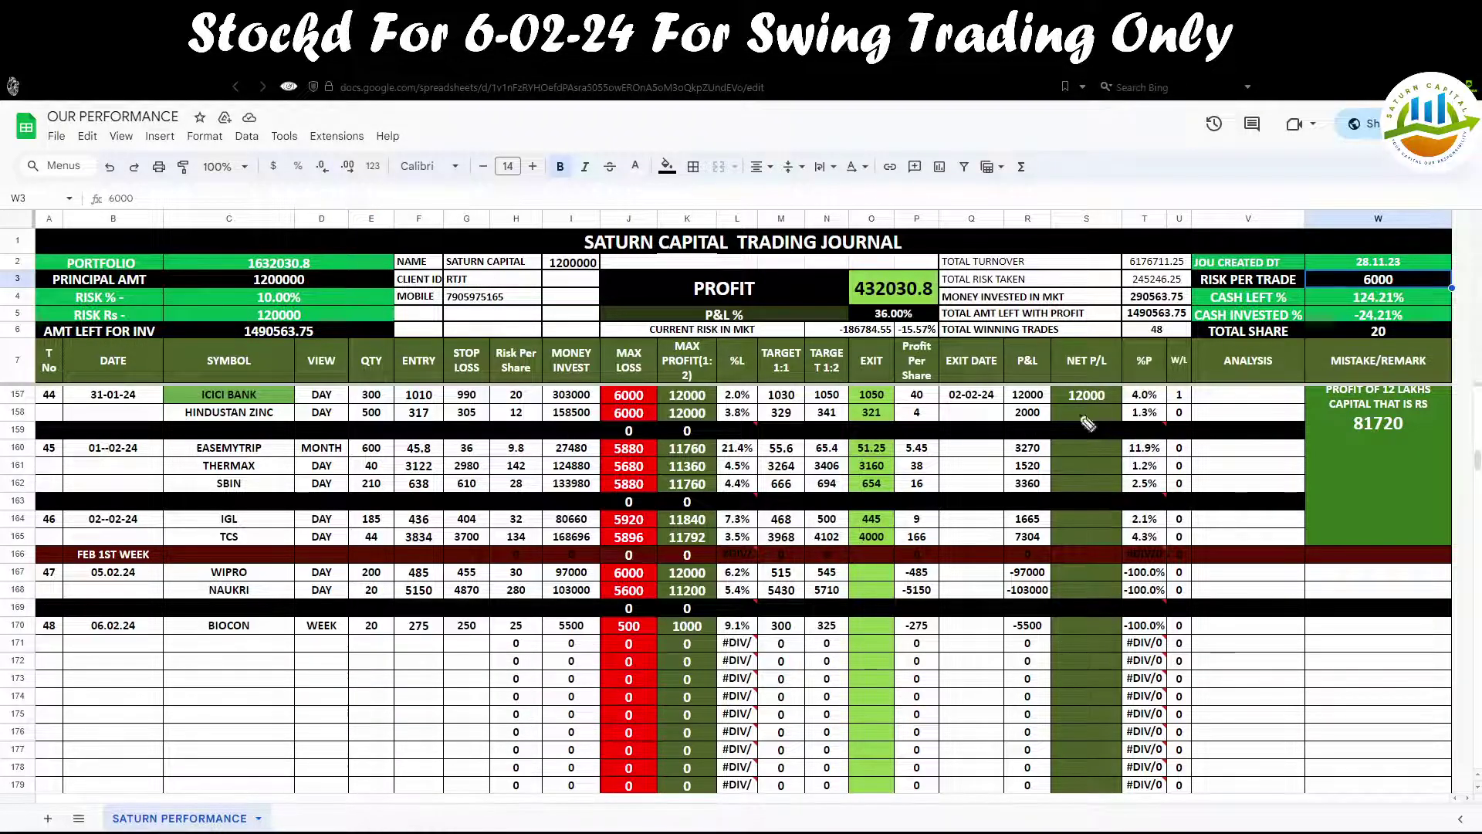
pyautogui.hotkey('ctrl', 'c')
pyautogui.click(374, 627)
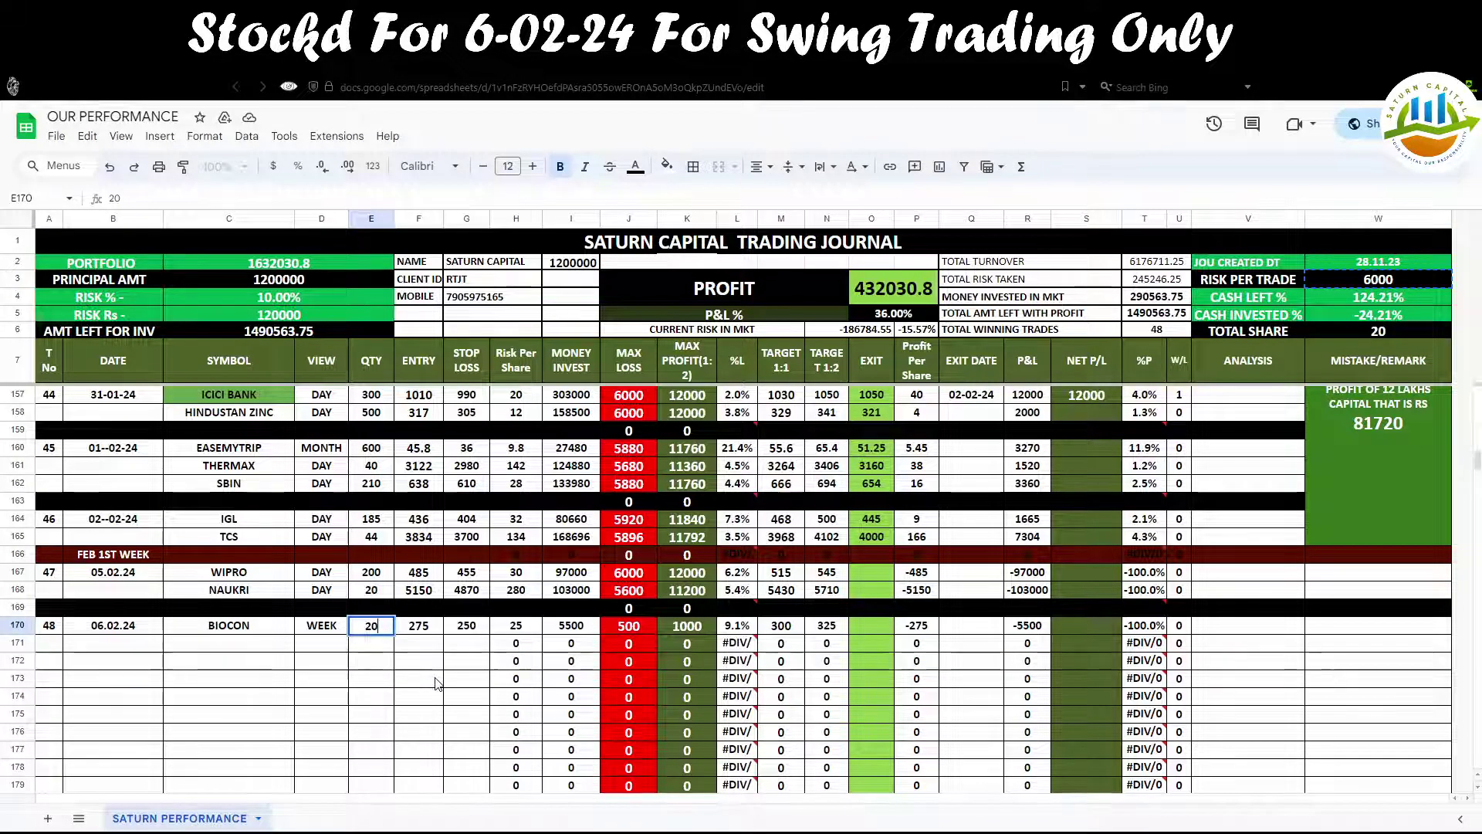
pyautogui.write('250')
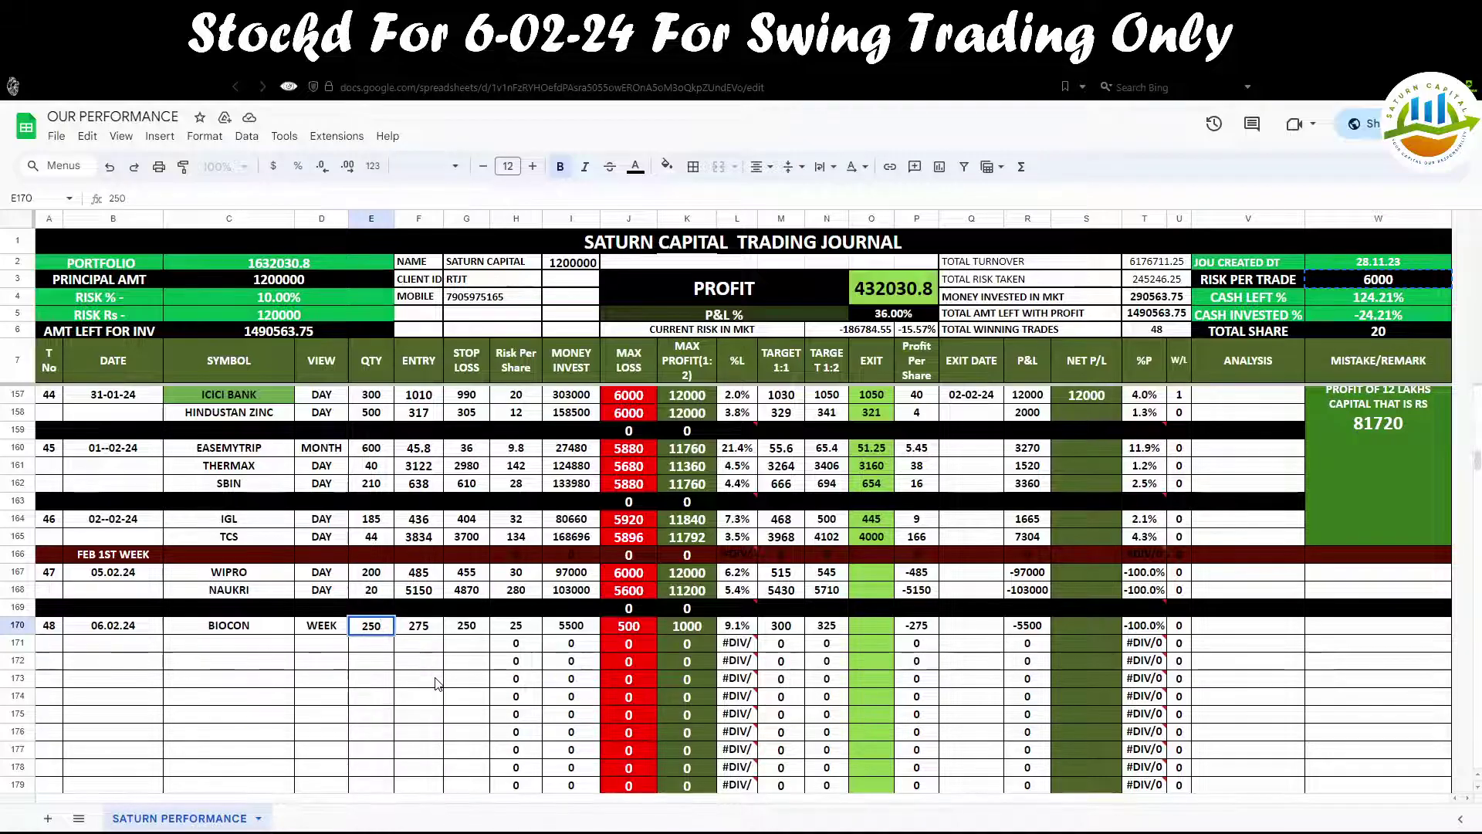
pyautogui.click(437, 683)
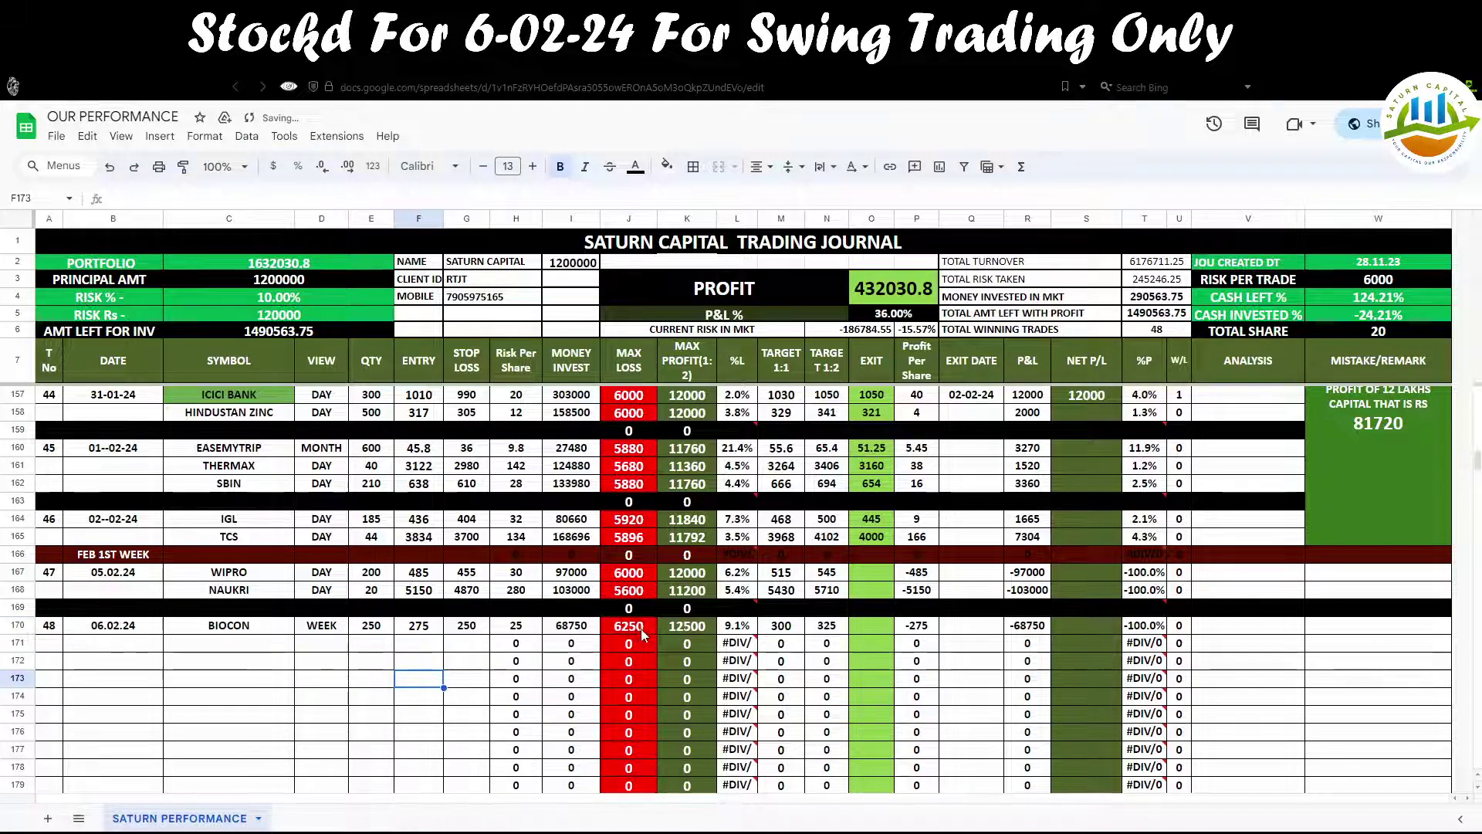
# Set BIOCON's quantity to 240 in row 170 and review the trade's view and quantity cells.
pyautogui.click(386, 626)
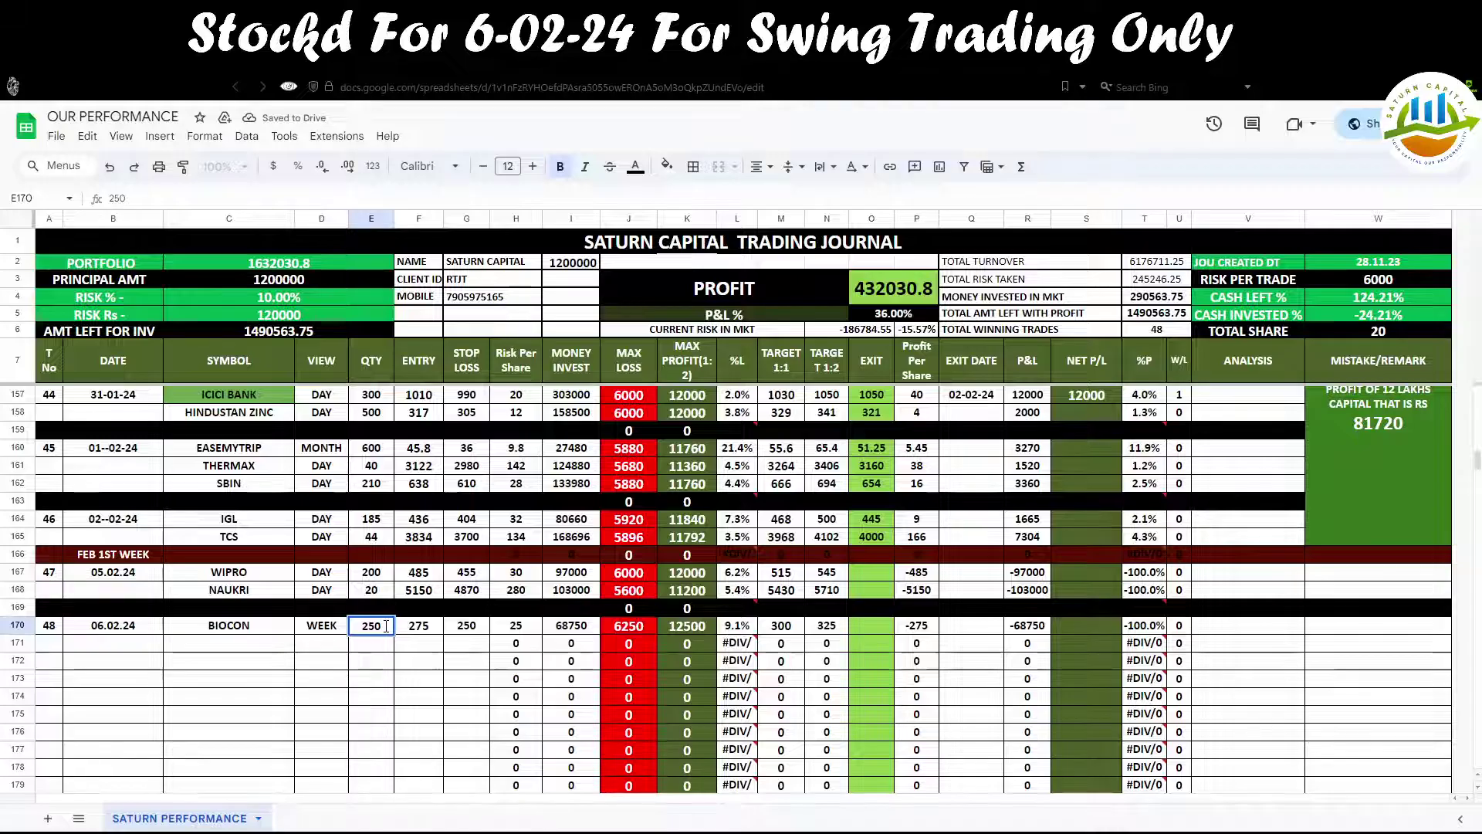
pyautogui.press('BackSpace')
pyautogui.write('40')
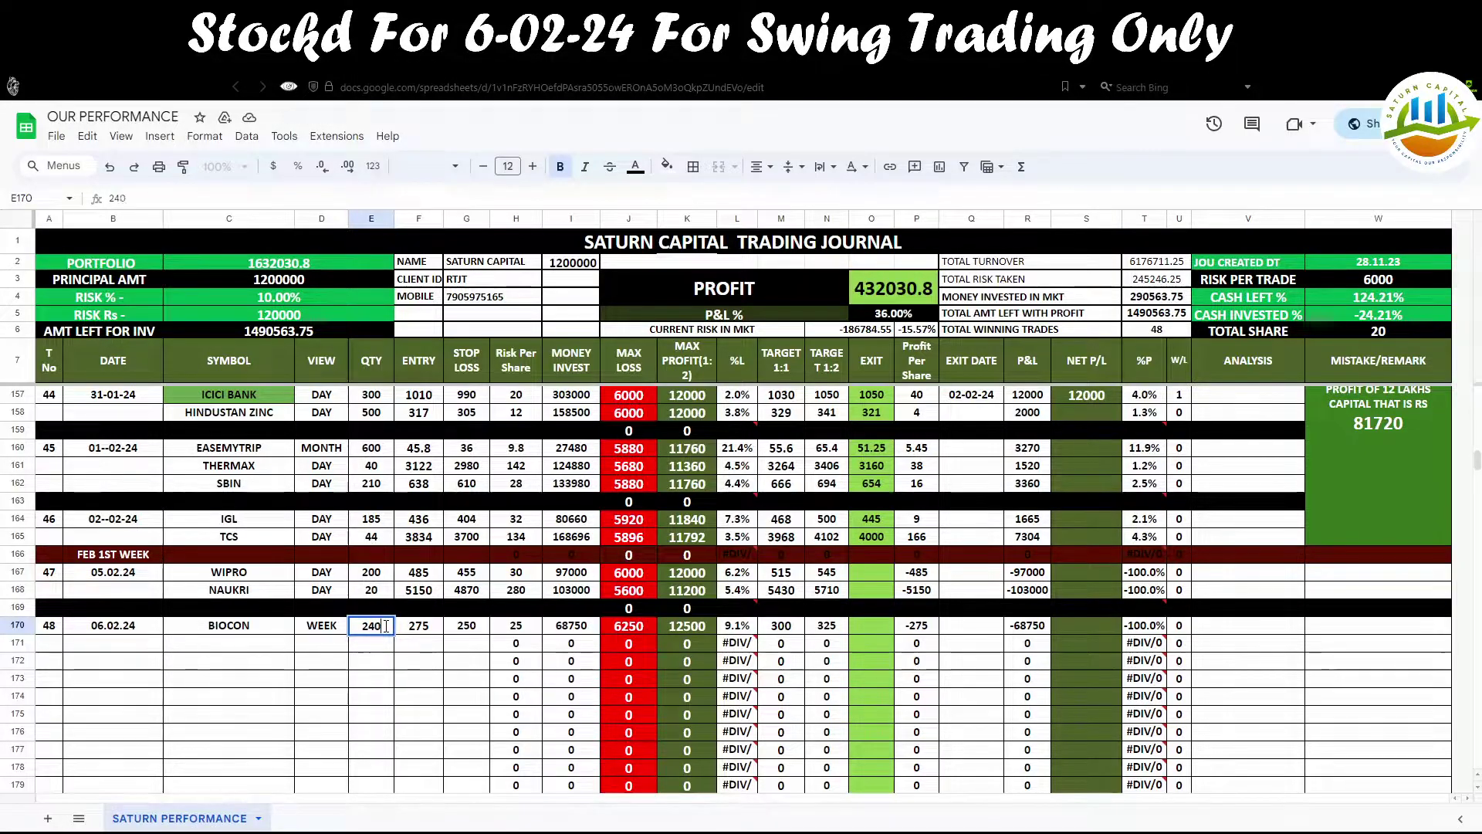
pyautogui.click(421, 679)
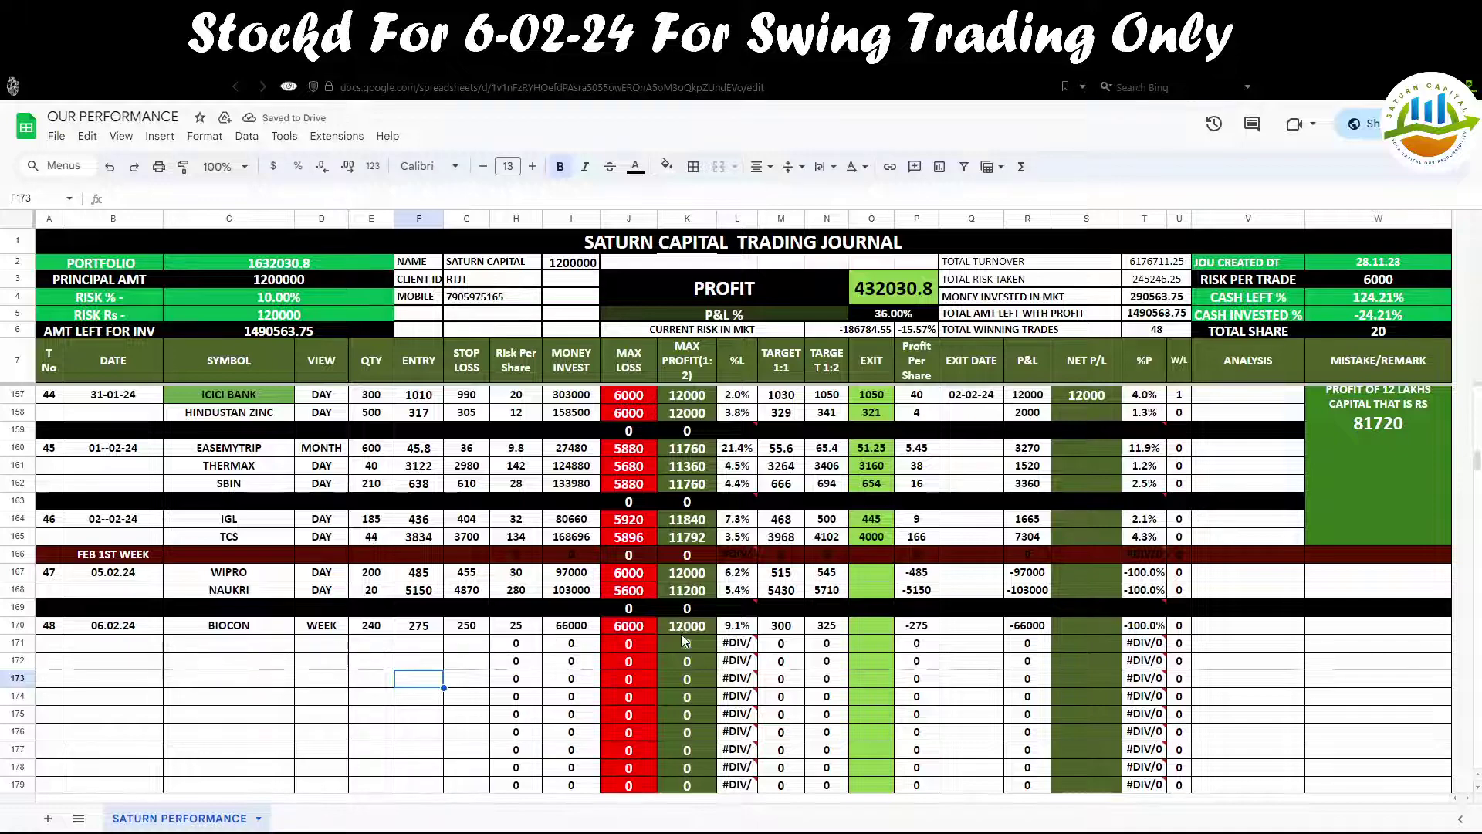
pyautogui.click(312, 631)
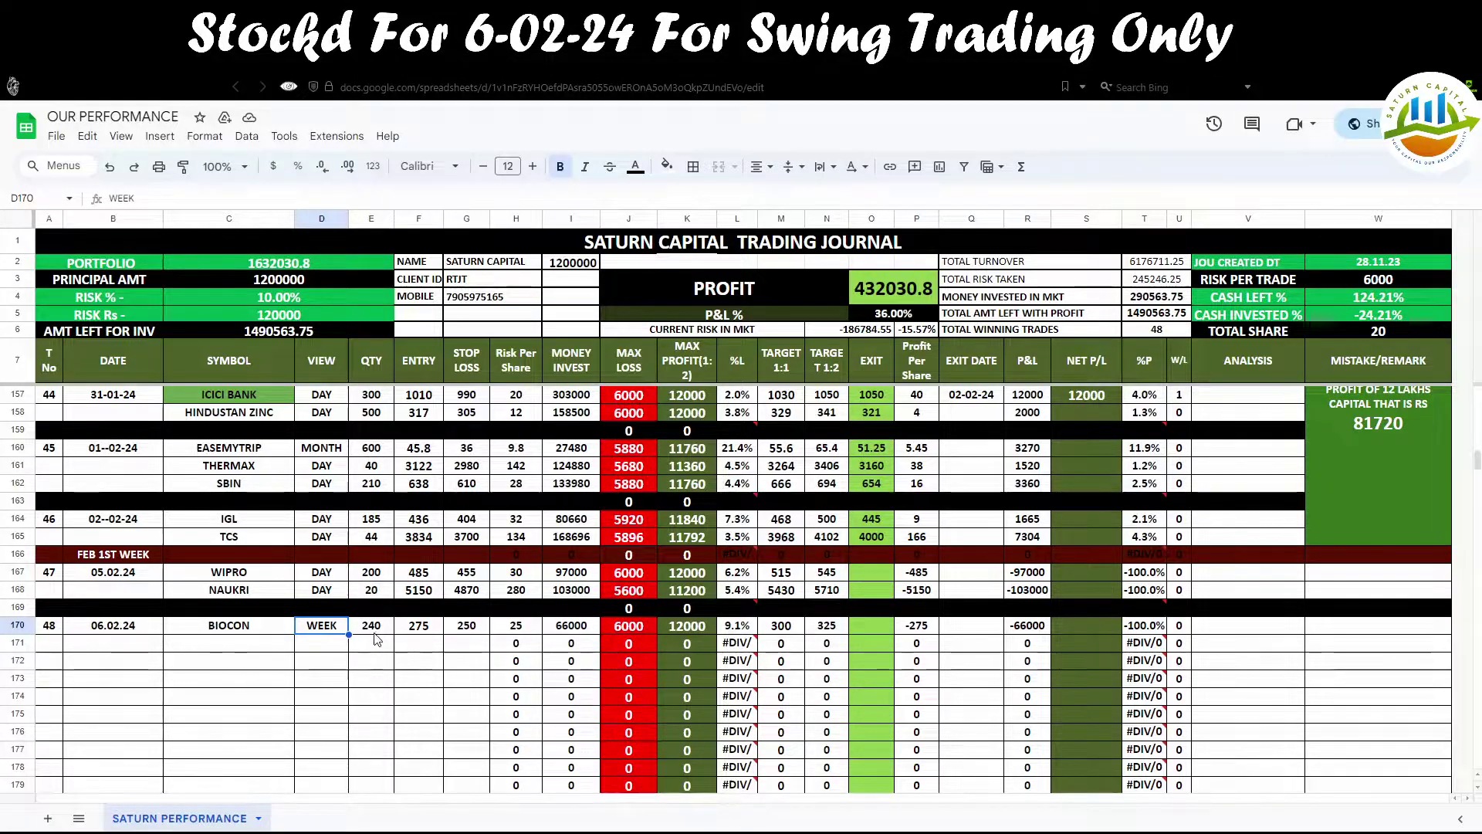
pyautogui.click(374, 661)
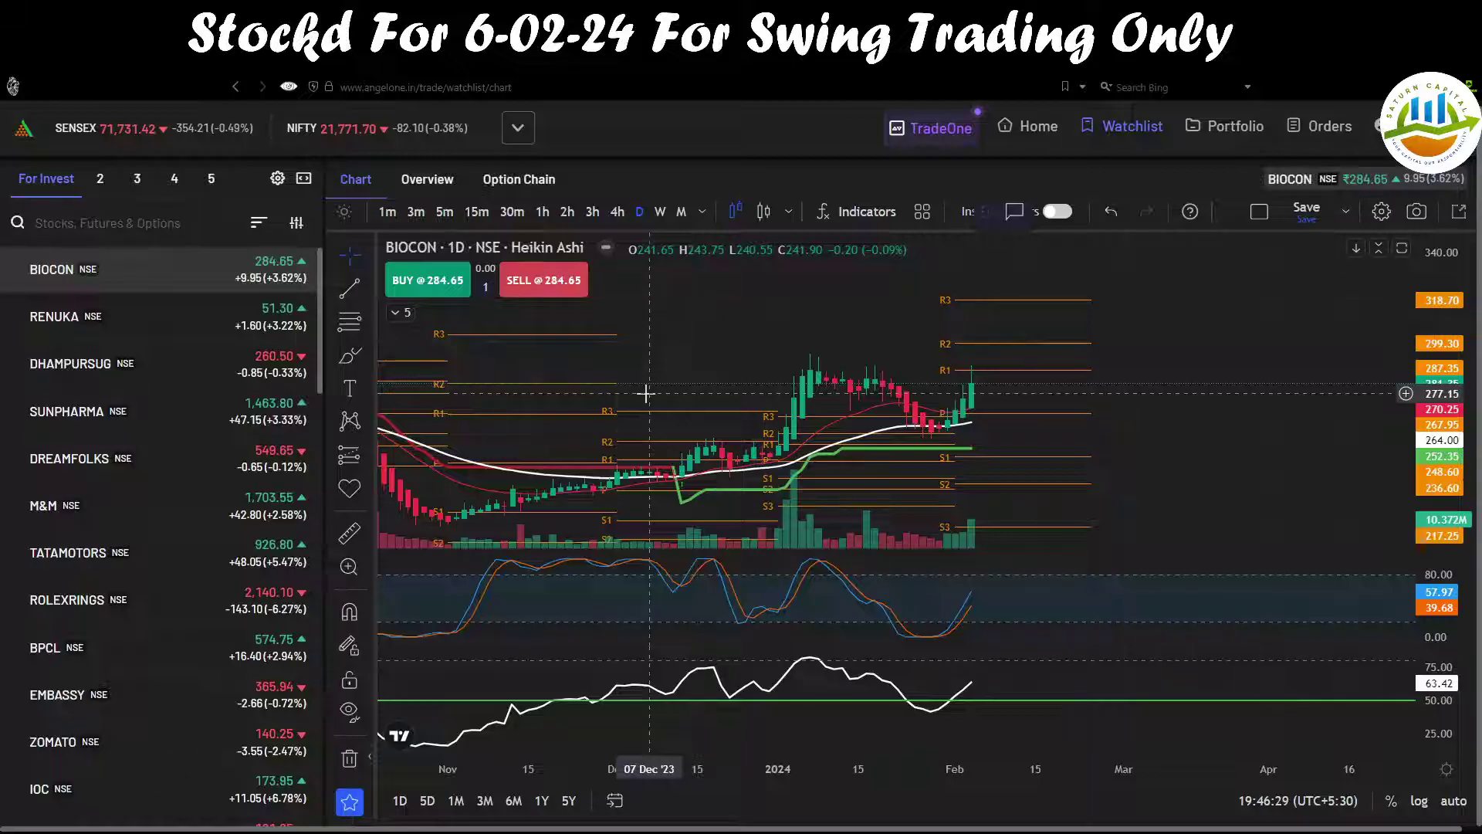
# In Angel One, open RENUKA's chart from the watchlist and change it to the weekly interval.
pyautogui.click(146, 324)
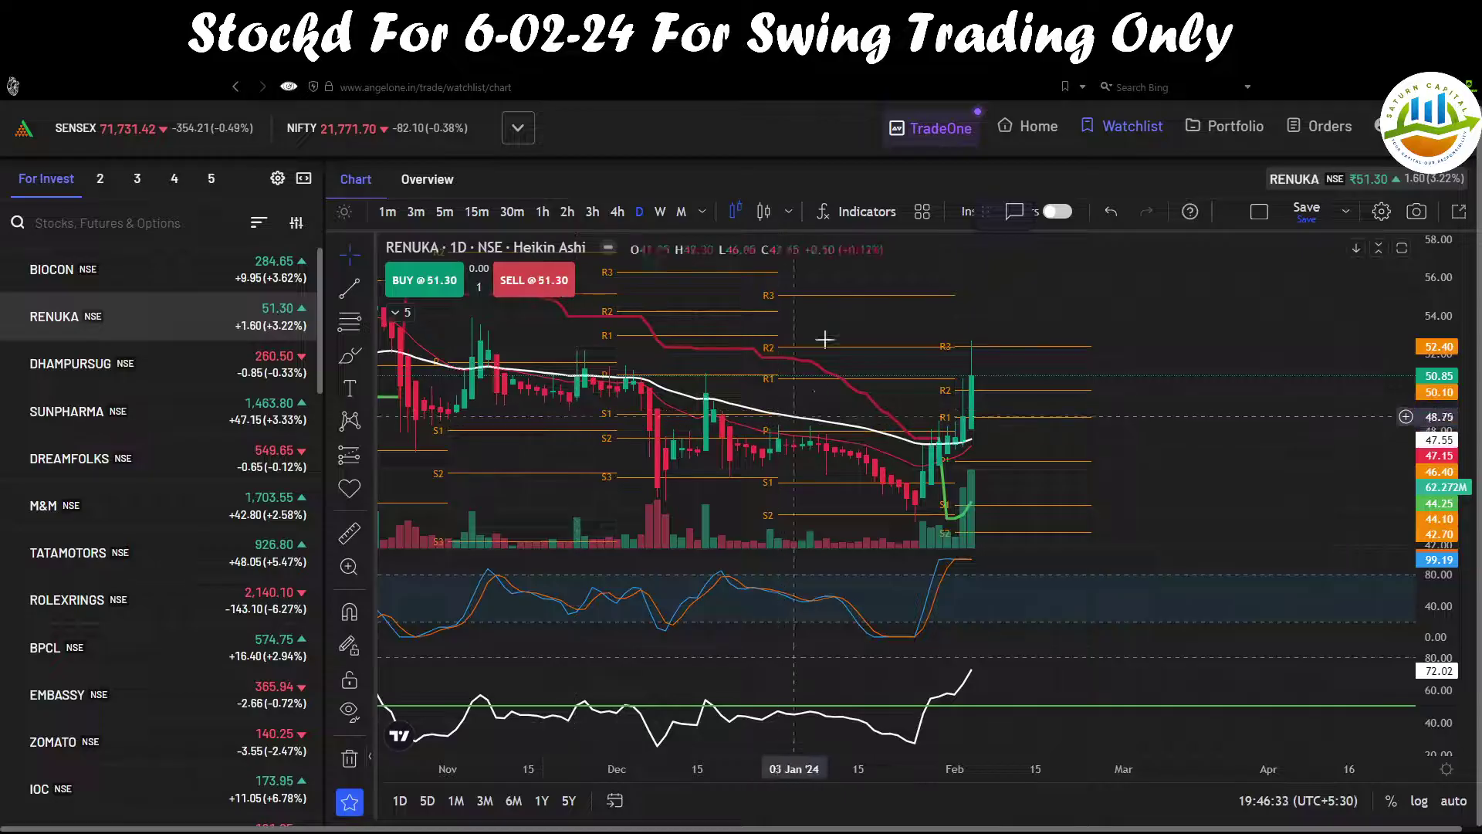
pyautogui.click(660, 213)
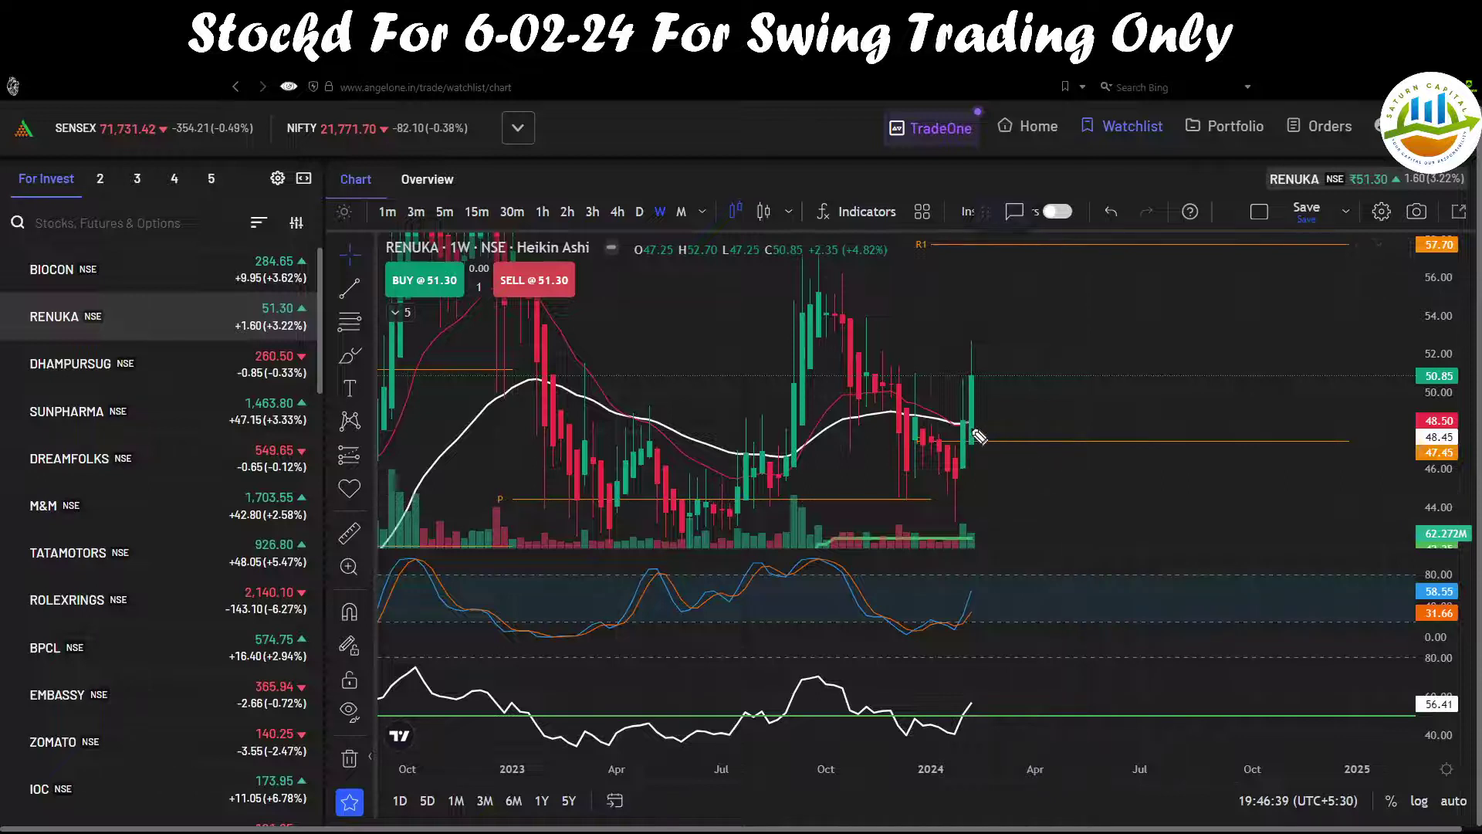
# Mark the moving-average crossover, stochastic upturn and RSI rise as 1M, 2M and 3M on RENUKA's weekly chart, then clear the marks.
pyautogui.moveTo(973, 424)
pyautogui.mouseDown()
pyautogui.moveTo(1059, 403)
pyautogui.moveTo(1079, 424)
pyautogui.mouseUp()
pyautogui.moveTo(924, 641)
pyautogui.mouseDown()
pyautogui.moveTo(1030, 566)
pyautogui.moveTo(1073, 617)
pyautogui.moveTo(1078, 585)
pyautogui.moveTo(1094, 597)
pyautogui.mouseUp()
pyautogui.moveTo(939, 730); pyautogui.dragTo(976, 708)
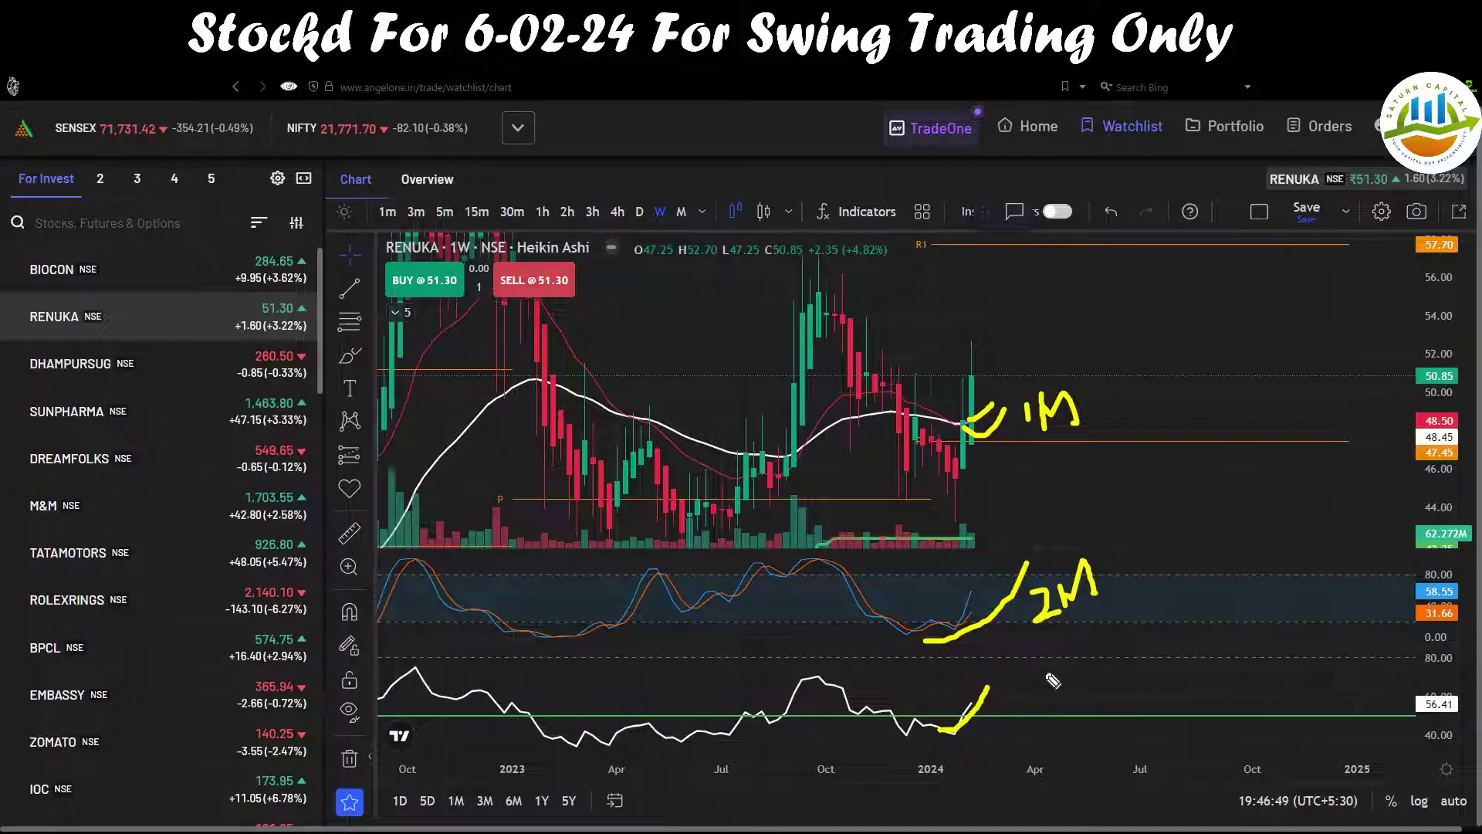
pyautogui.moveTo(1058, 678)
pyautogui.mouseDown()
pyautogui.moveTo(1043, 702)
pyautogui.moveTo(1095, 678)
pyautogui.mouseUp()
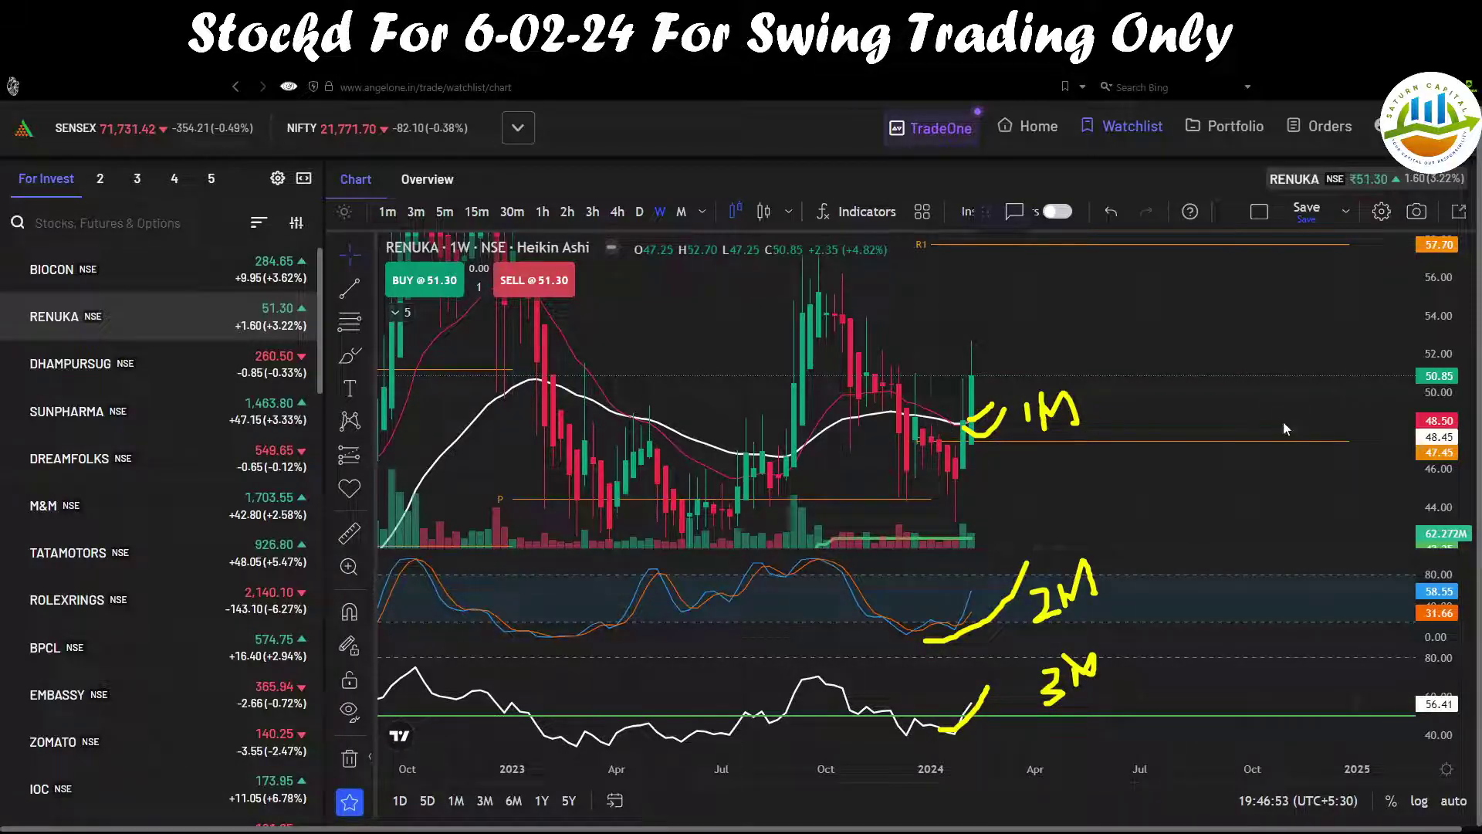
pyautogui.press('e')
pyautogui.moveTo(1442, 403); pyautogui.dragTo(1443, 415)
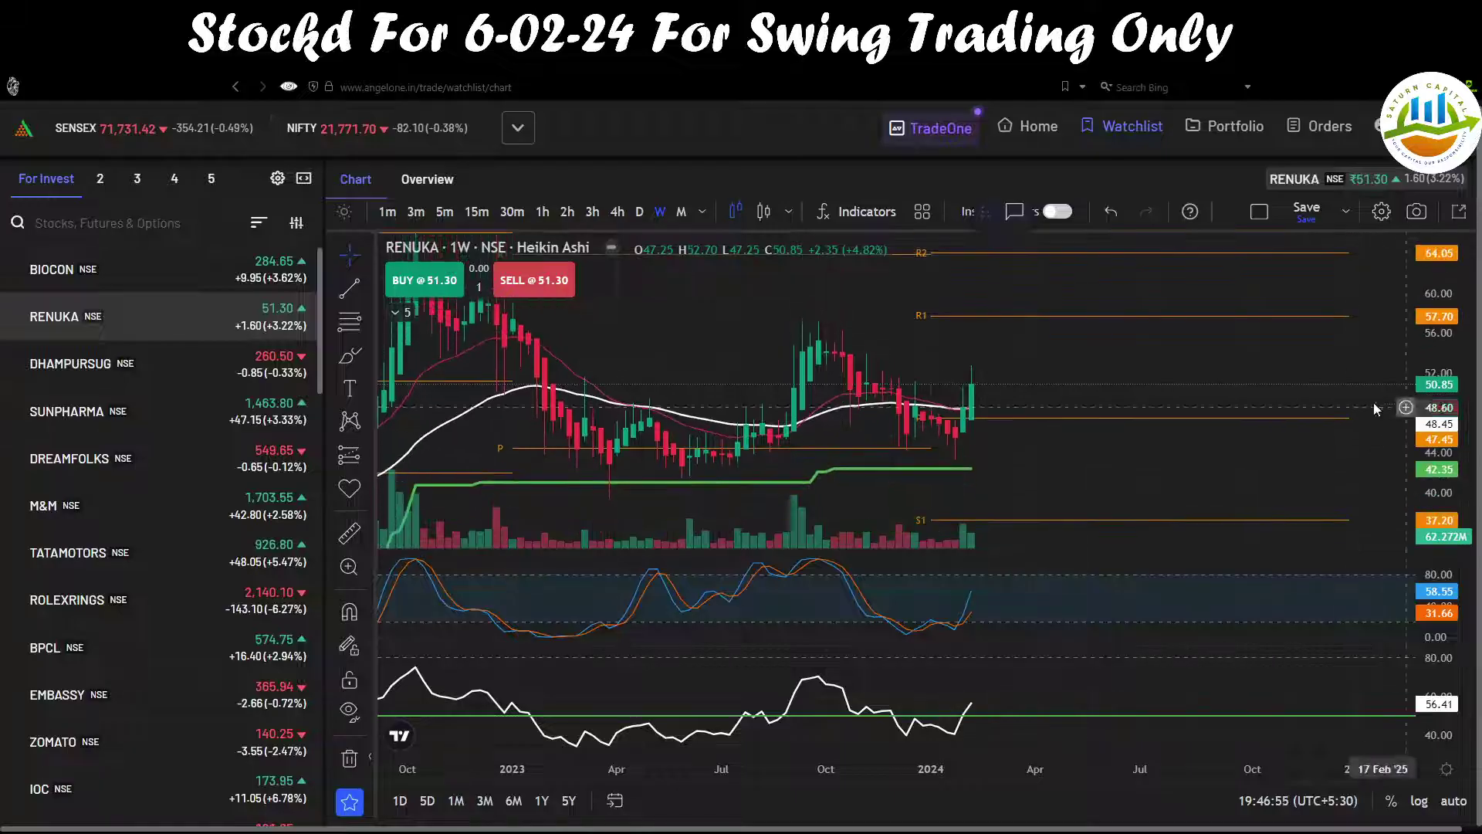
# Switch to Screener's Shree Renuka Sugars overview and highlight the market cap, debt and promoter holding figures, clearing the marks at the end.
pyautogui.click(900, 69)
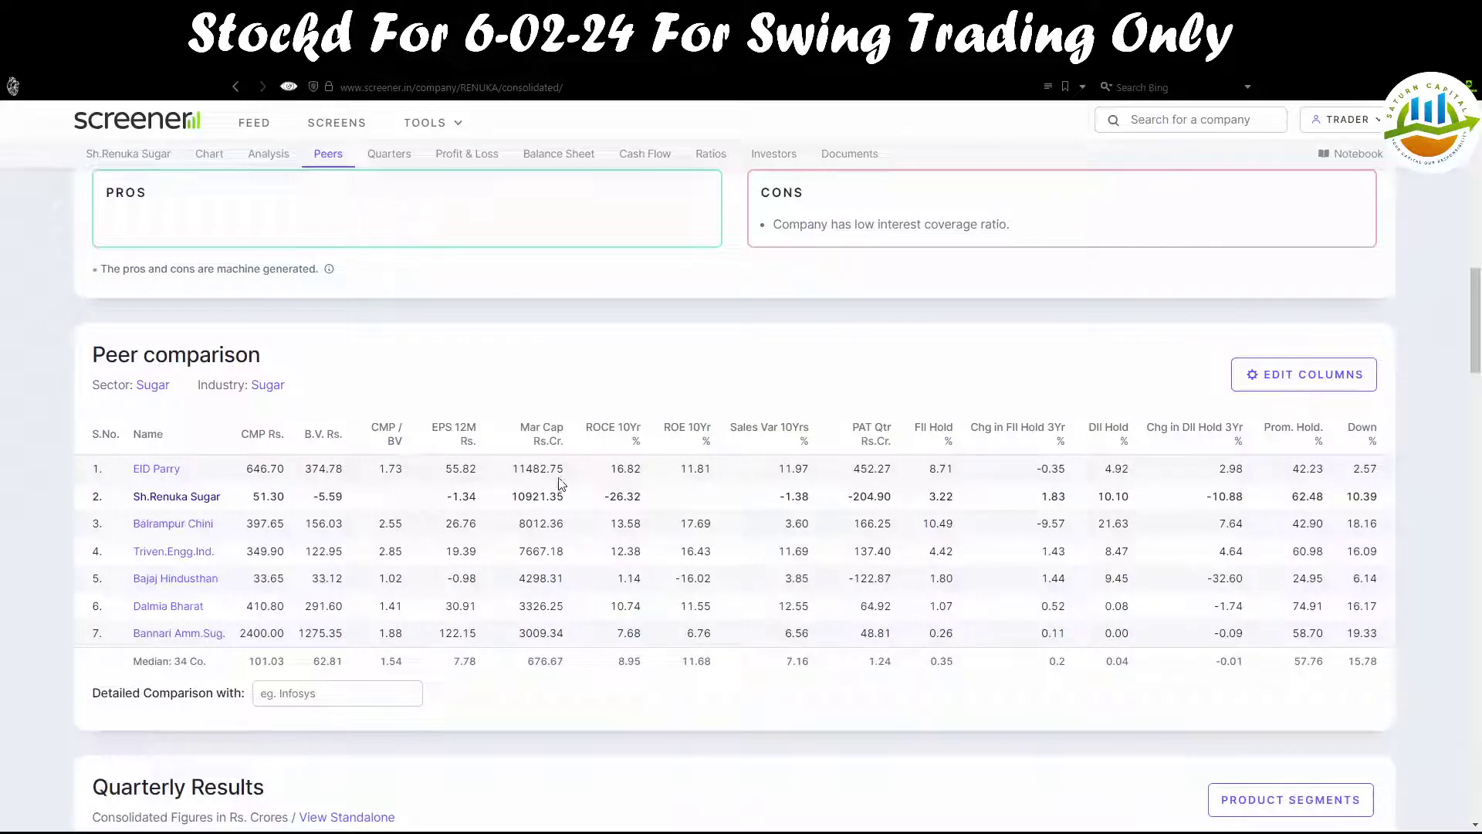
pyautogui.scroll(7, 1448, 320)
pyautogui.moveTo(1470, 278); pyautogui.dragTo(1476, 202)
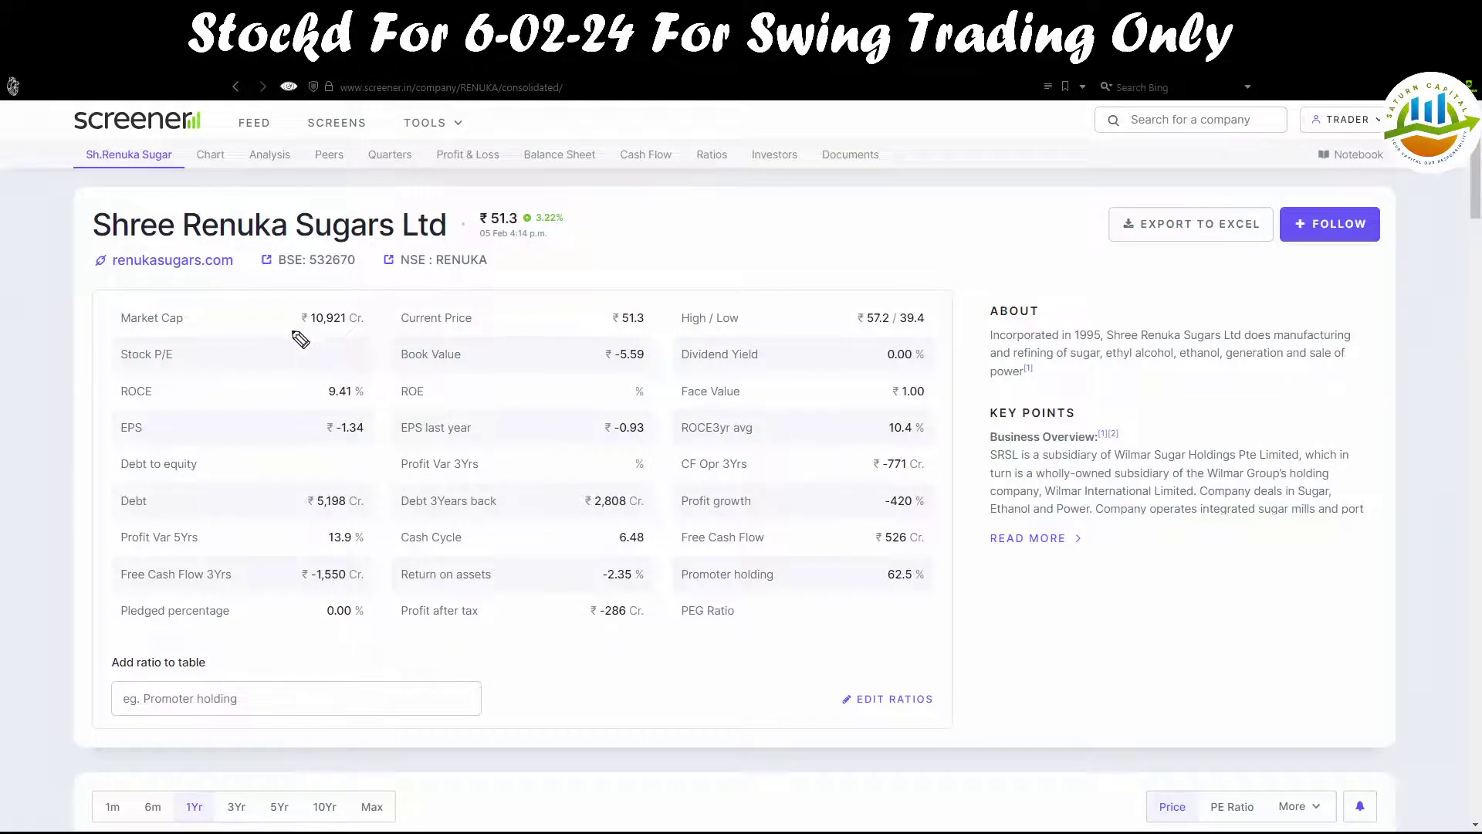
pyautogui.moveTo(308, 338)
pyautogui.mouseDown()
pyautogui.moveTo(364, 332)
pyautogui.moveTo(352, 302)
pyautogui.moveTo(292, 331)
pyautogui.moveTo(317, 335)
pyautogui.mouseUp()
pyautogui.moveTo(307, 514)
pyautogui.mouseDown()
pyautogui.moveTo(351, 524)
pyautogui.moveTo(374, 494)
pyautogui.moveTo(303, 485)
pyautogui.moveTo(307, 510)
pyautogui.mouseUp()
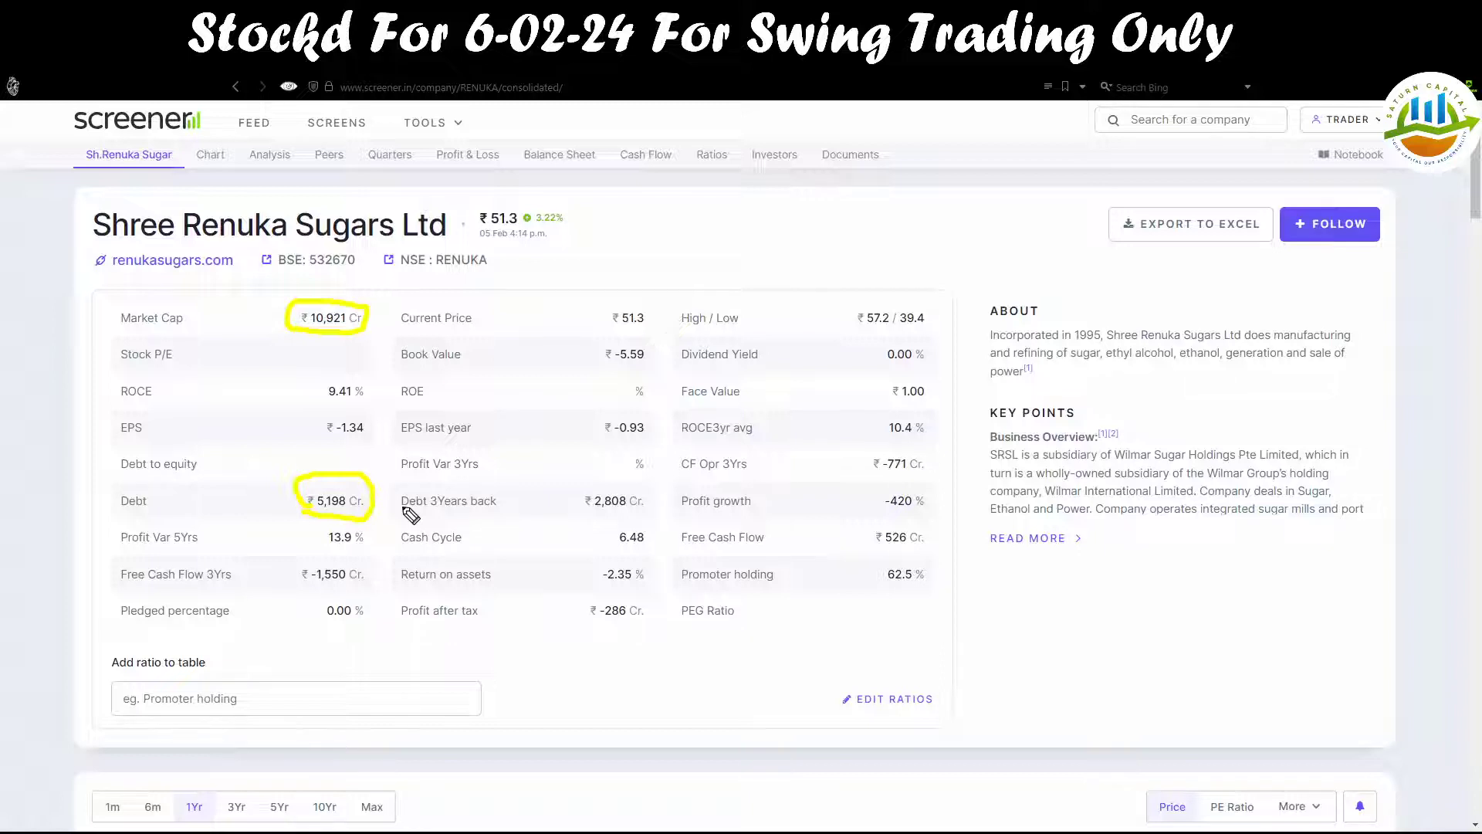
pyautogui.moveTo(881, 588)
pyautogui.mouseDown()
pyautogui.moveTo(914, 593)
pyautogui.moveTo(921, 564)
pyautogui.moveTo(885, 586)
pyautogui.mouseUp()
pyautogui.press('Escape')
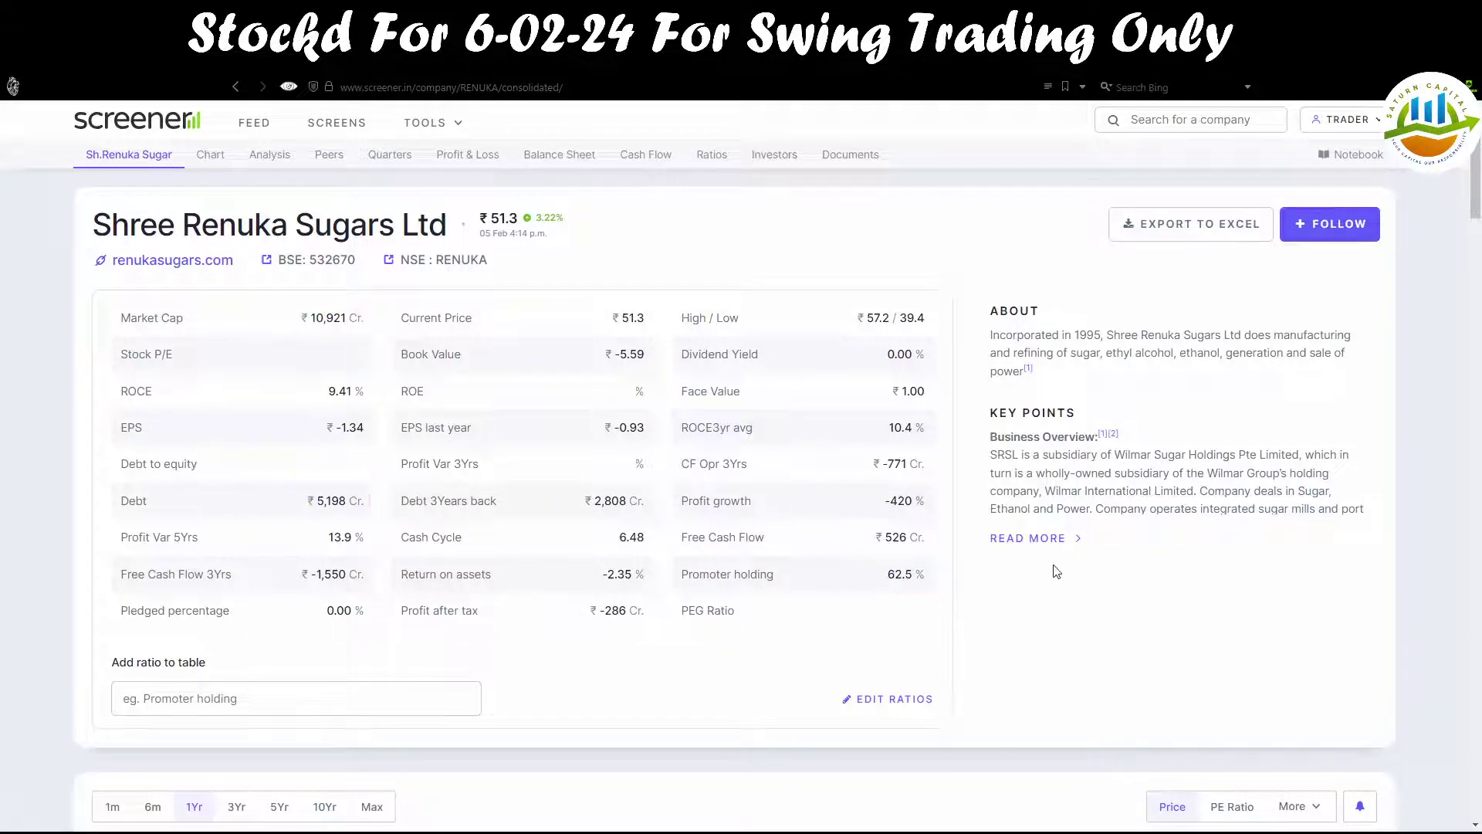
# Highlight the Sep and Dec 2023 FII and DII holdings and the Dec 2023 promoter holding in the Shareholding Pattern, then clear the marks.
pyautogui.moveTo(1476, 183); pyautogui.dragTo(1476, 709)
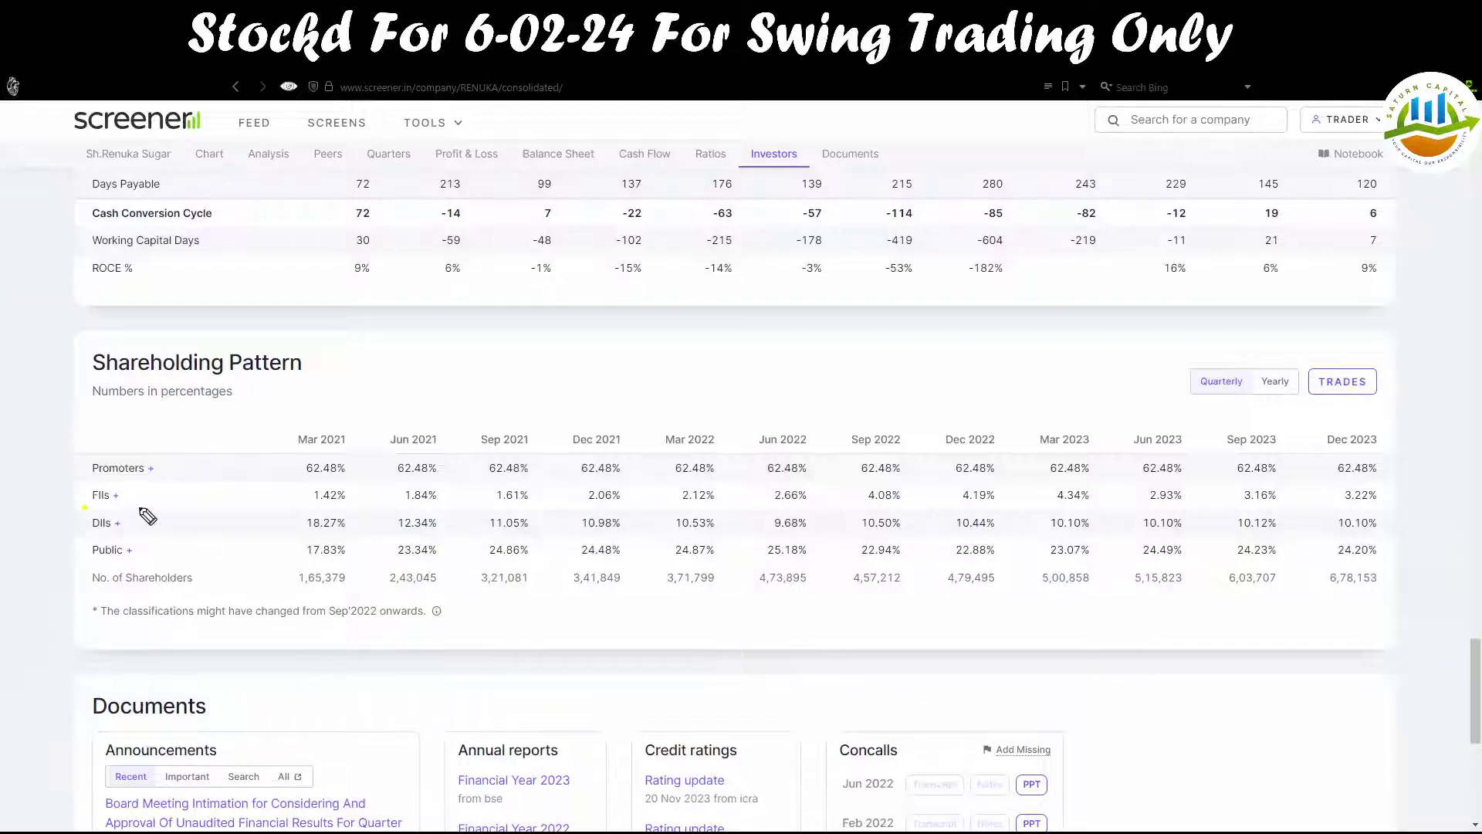
pyautogui.moveTo(1239, 503); pyautogui.dragTo(1381, 504)
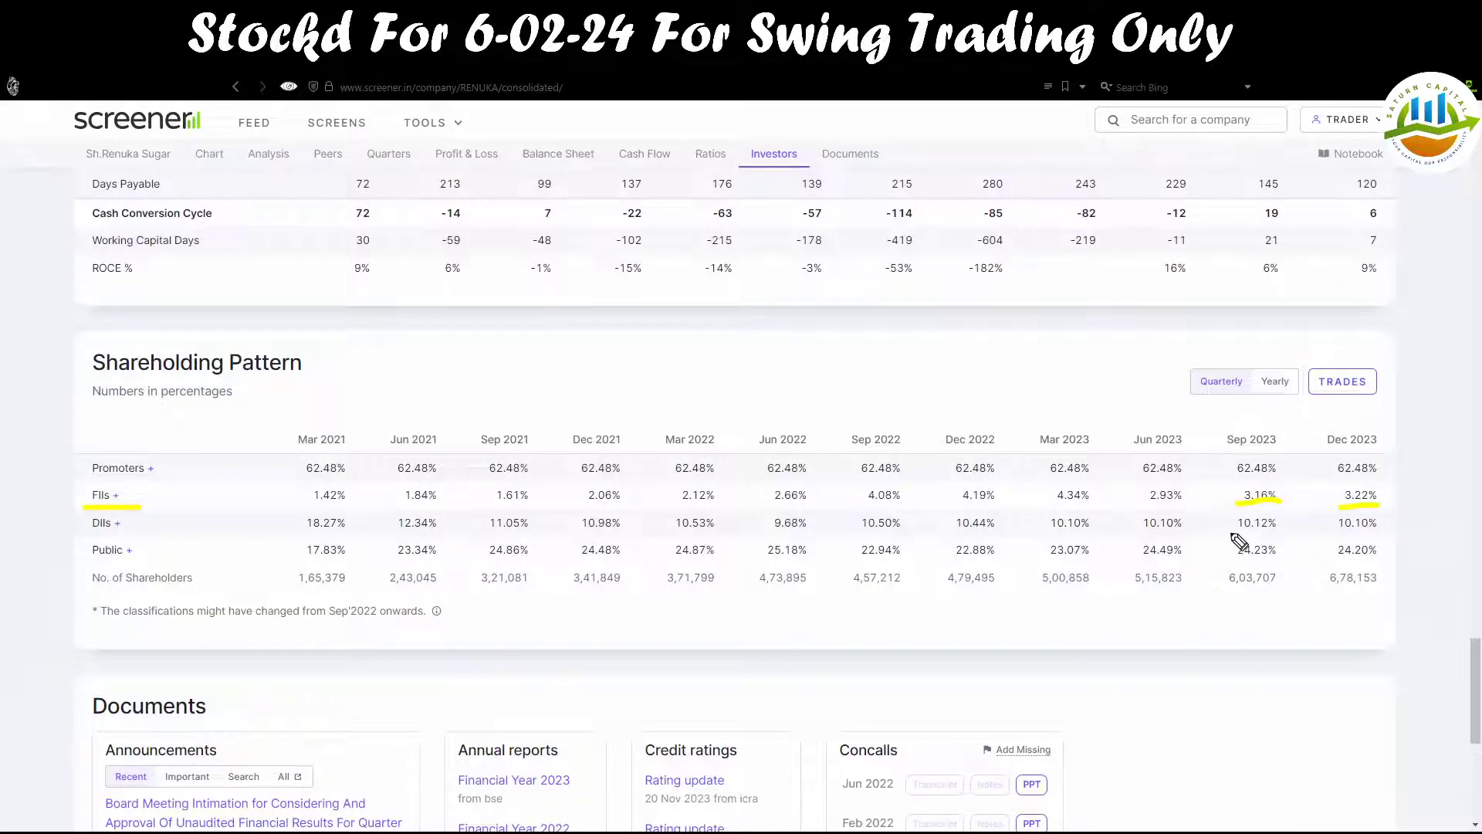
pyautogui.moveTo(1230, 533); pyautogui.dragTo(1378, 533)
pyautogui.moveTo(1331, 476); pyautogui.dragTo(1375, 479)
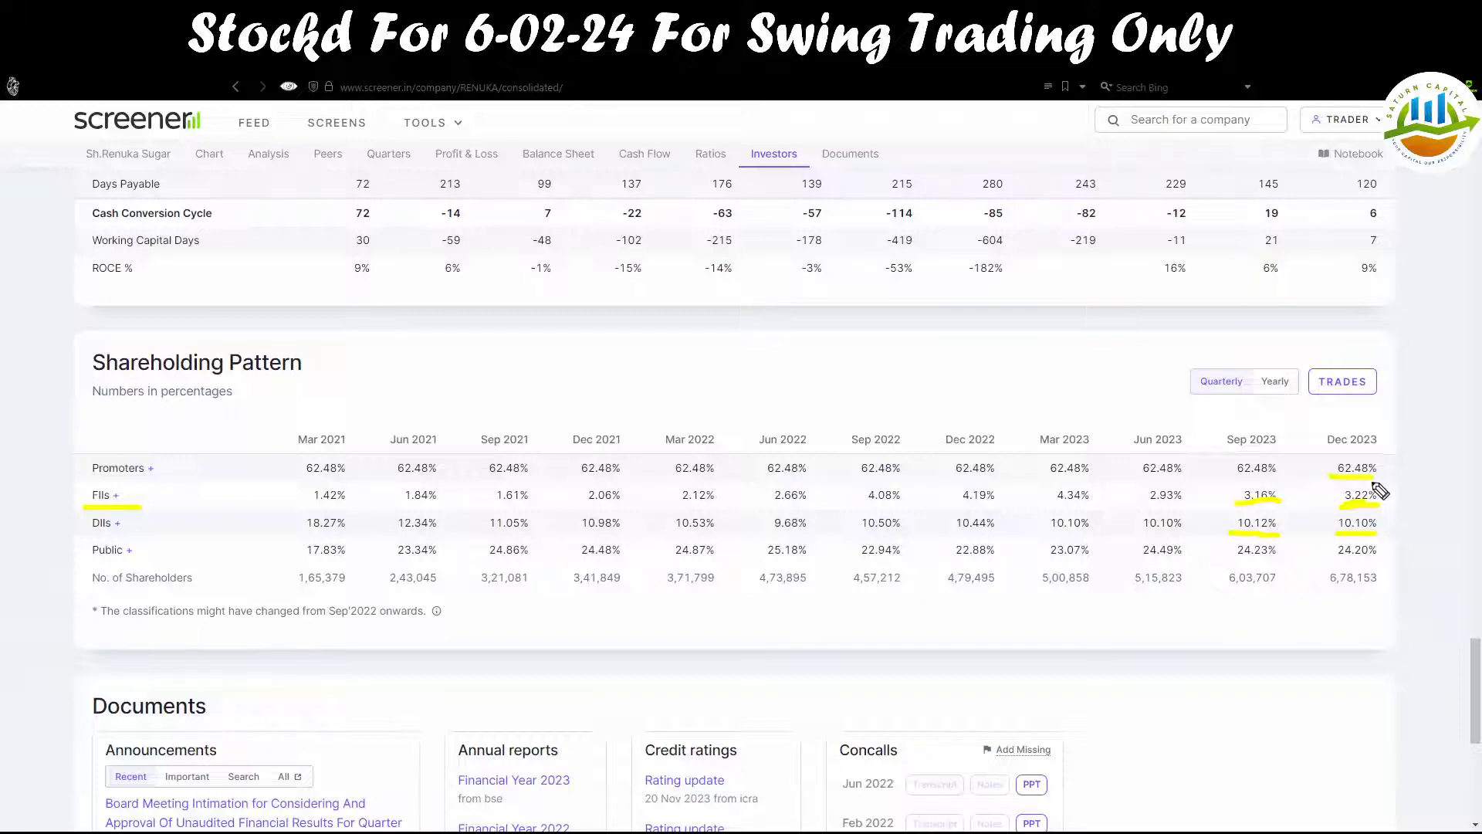
pyautogui.press('e')
# Open the Shree Renuka Sugars company website and read through its key figures, vision and Sugar Milling business.
pyautogui.moveTo(1469, 668); pyautogui.dragTo(1433, 381)
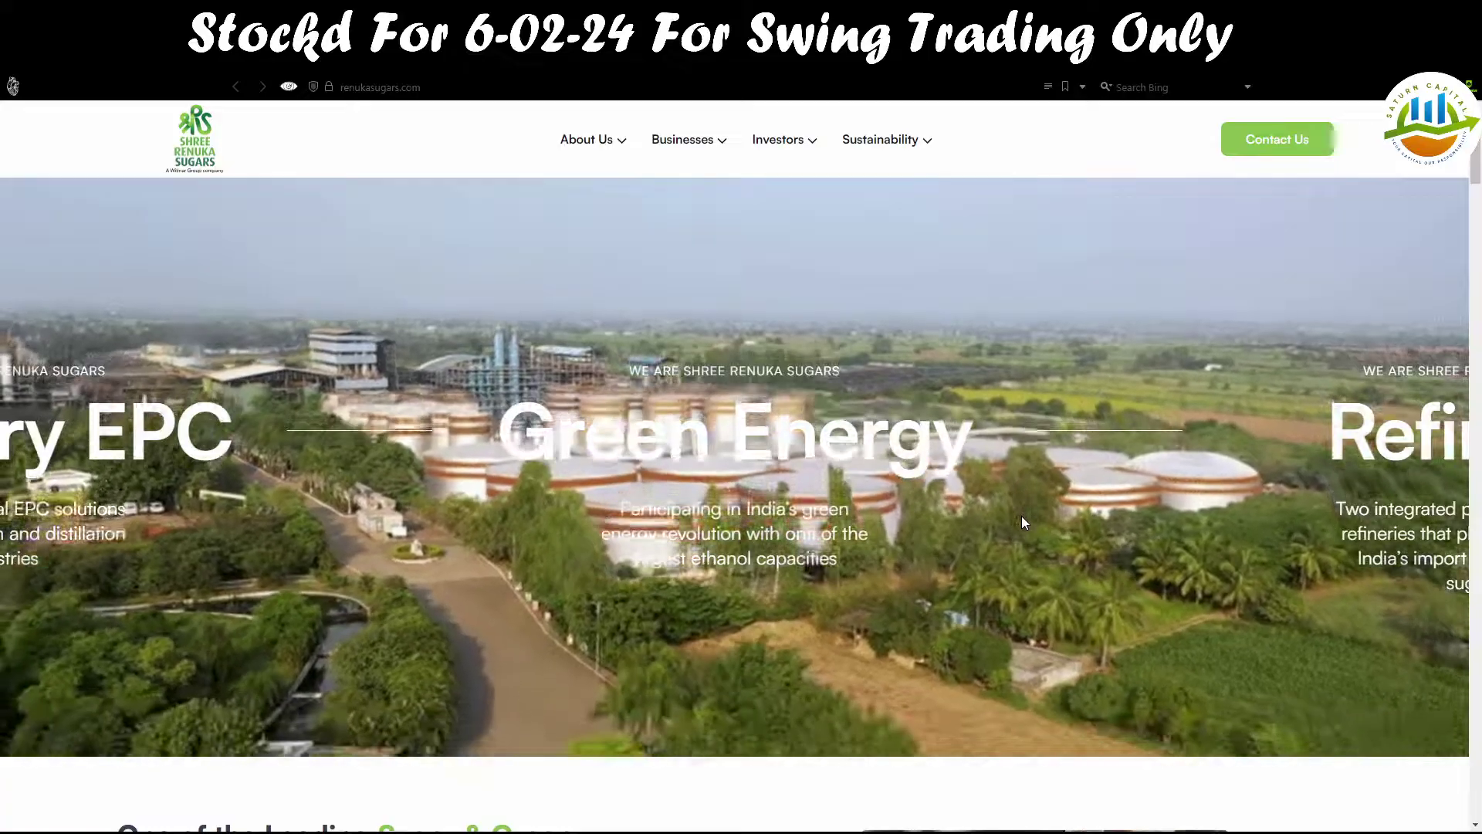
pyautogui.scroll(-5, 1023, 523)
pyautogui.scroll(-3, 1023, 523)
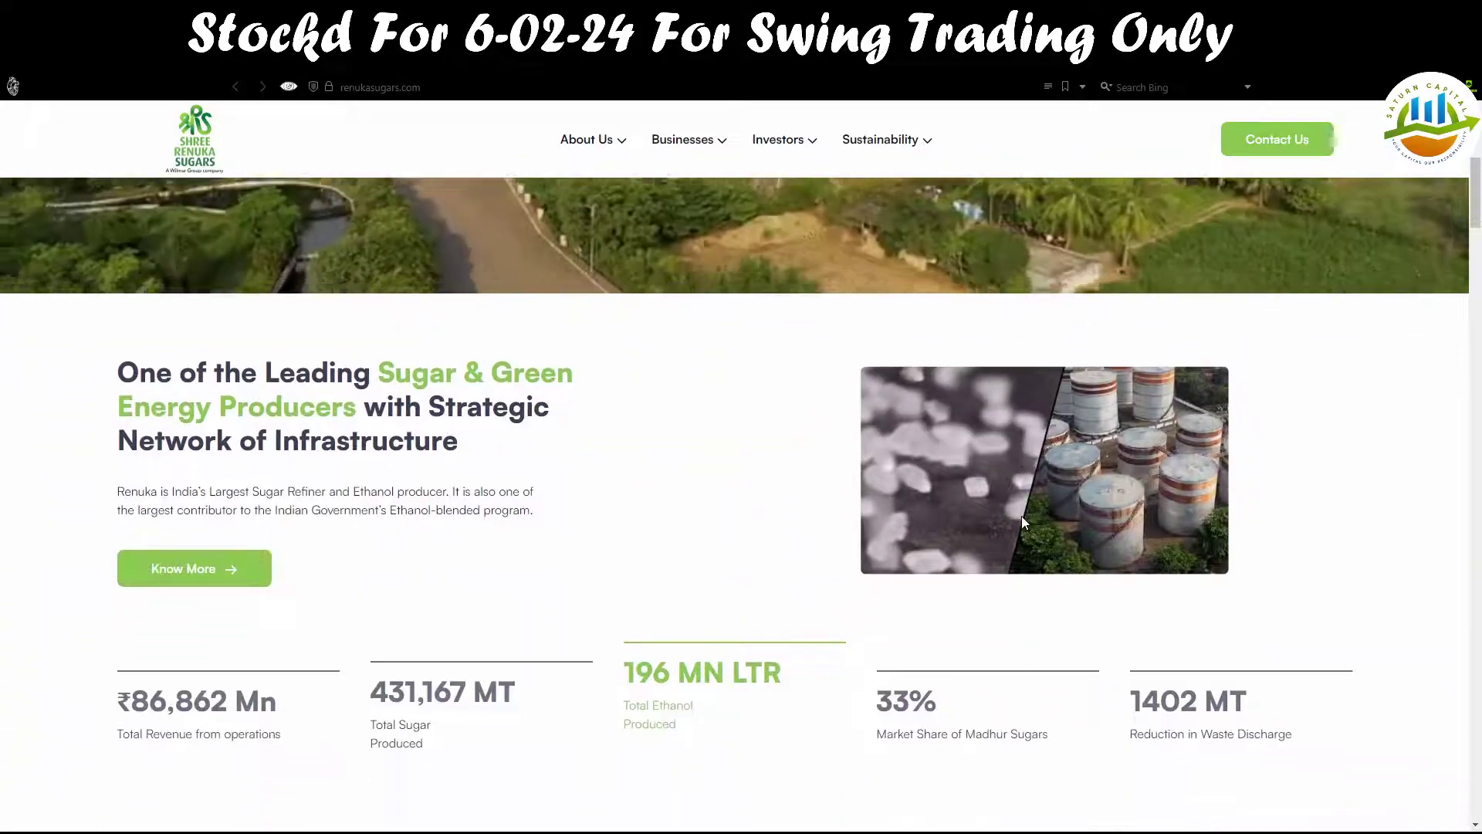
pyautogui.scroll(-7, 1023, 523)
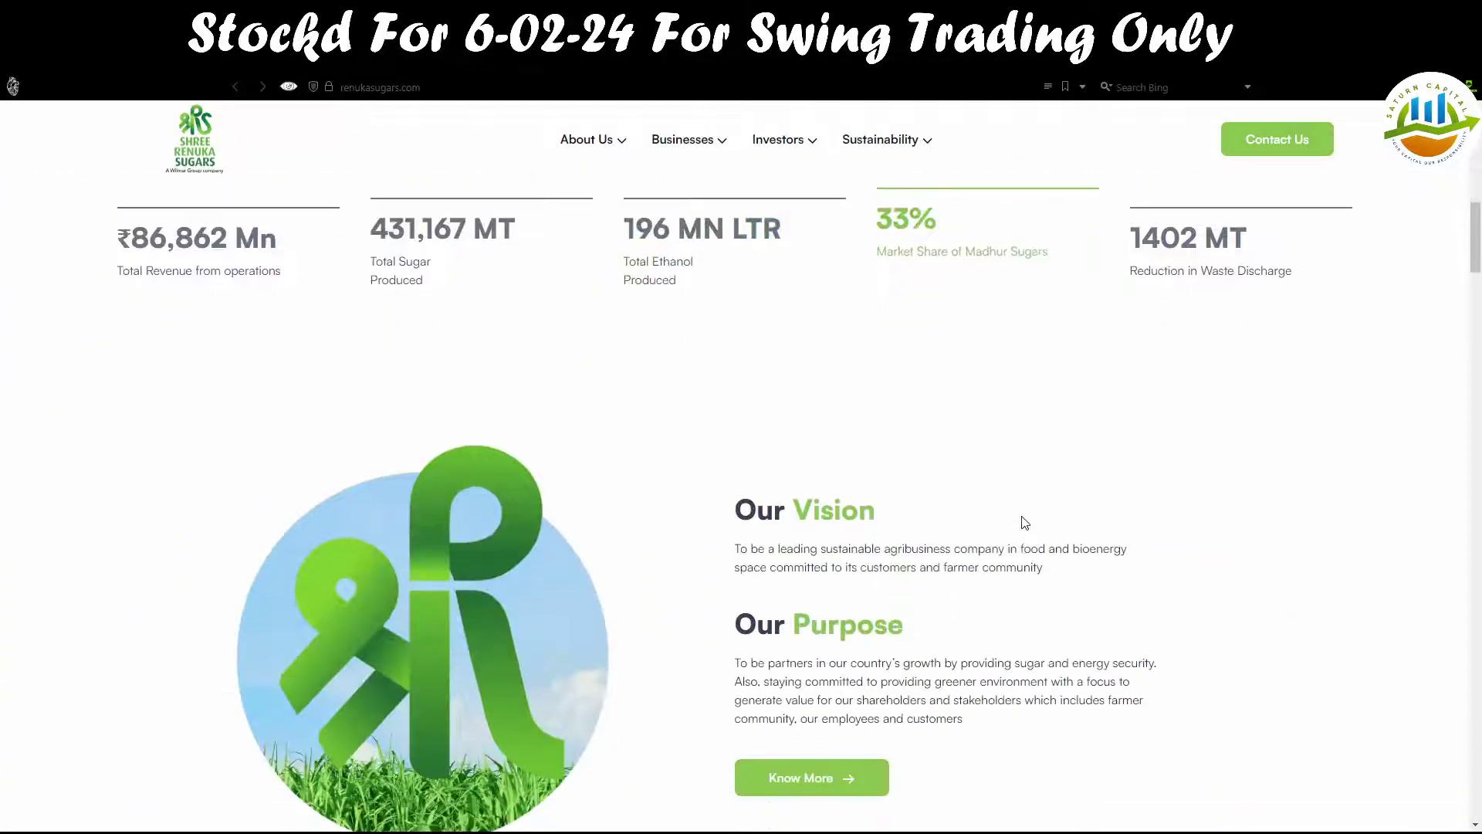
pyautogui.scroll(-4, 1023, 521)
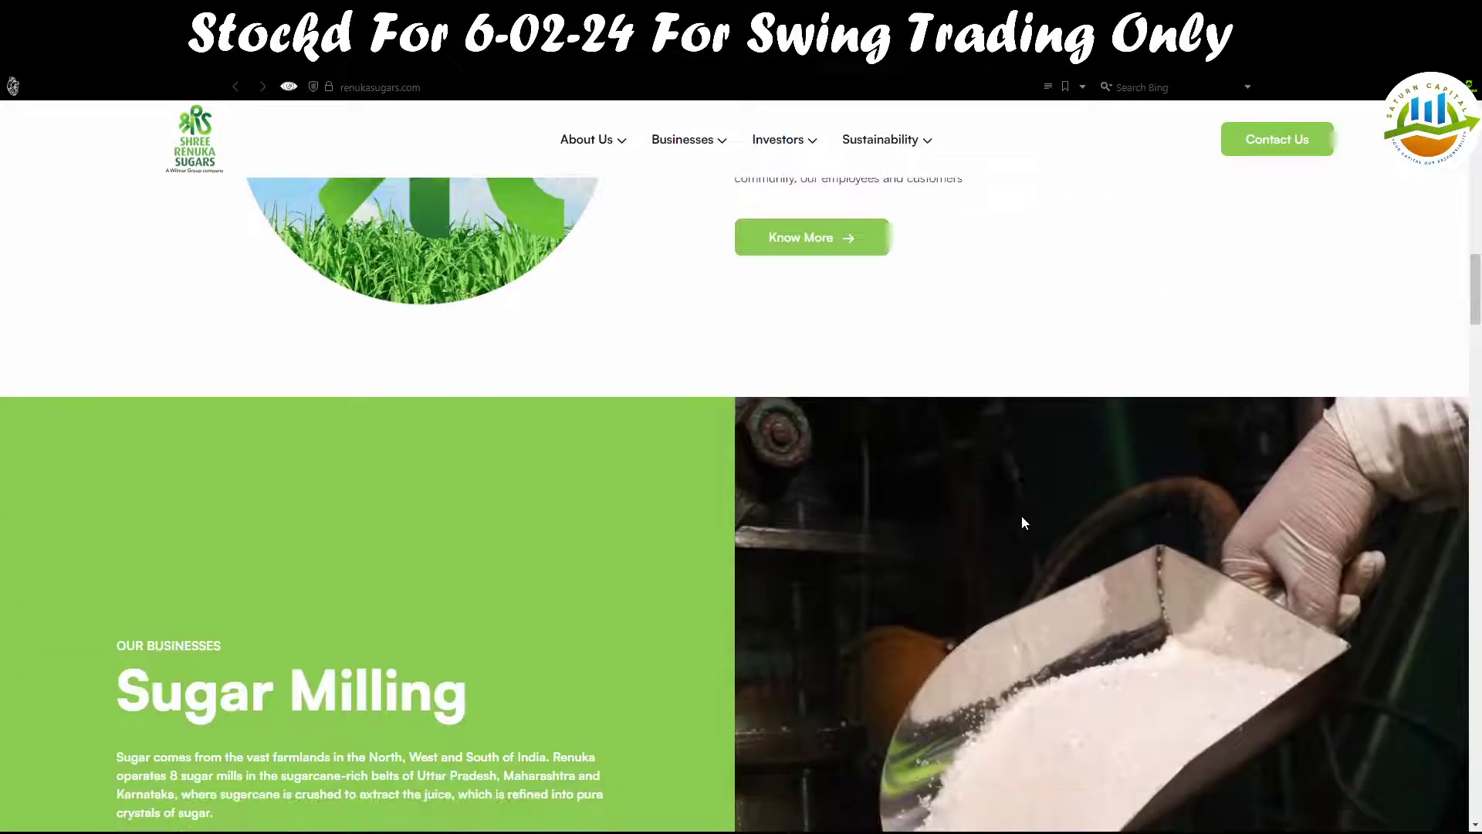
pyautogui.scroll(-2, 588, 295)
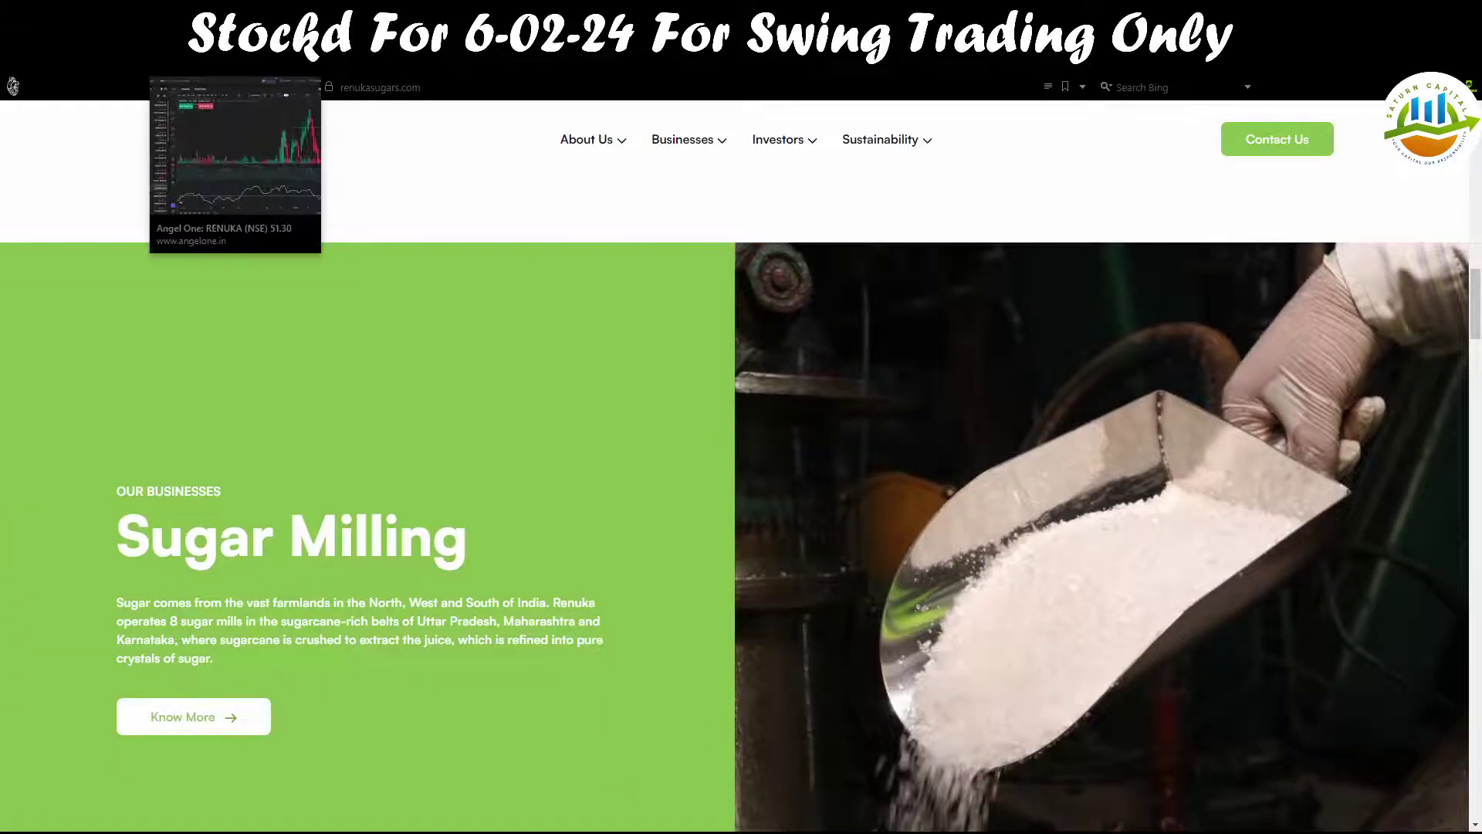
# Switch back to Angel One and sketch a rising curve beneath the latest candles on RENUKA's weekly chart.
pyautogui.click(232, 63)
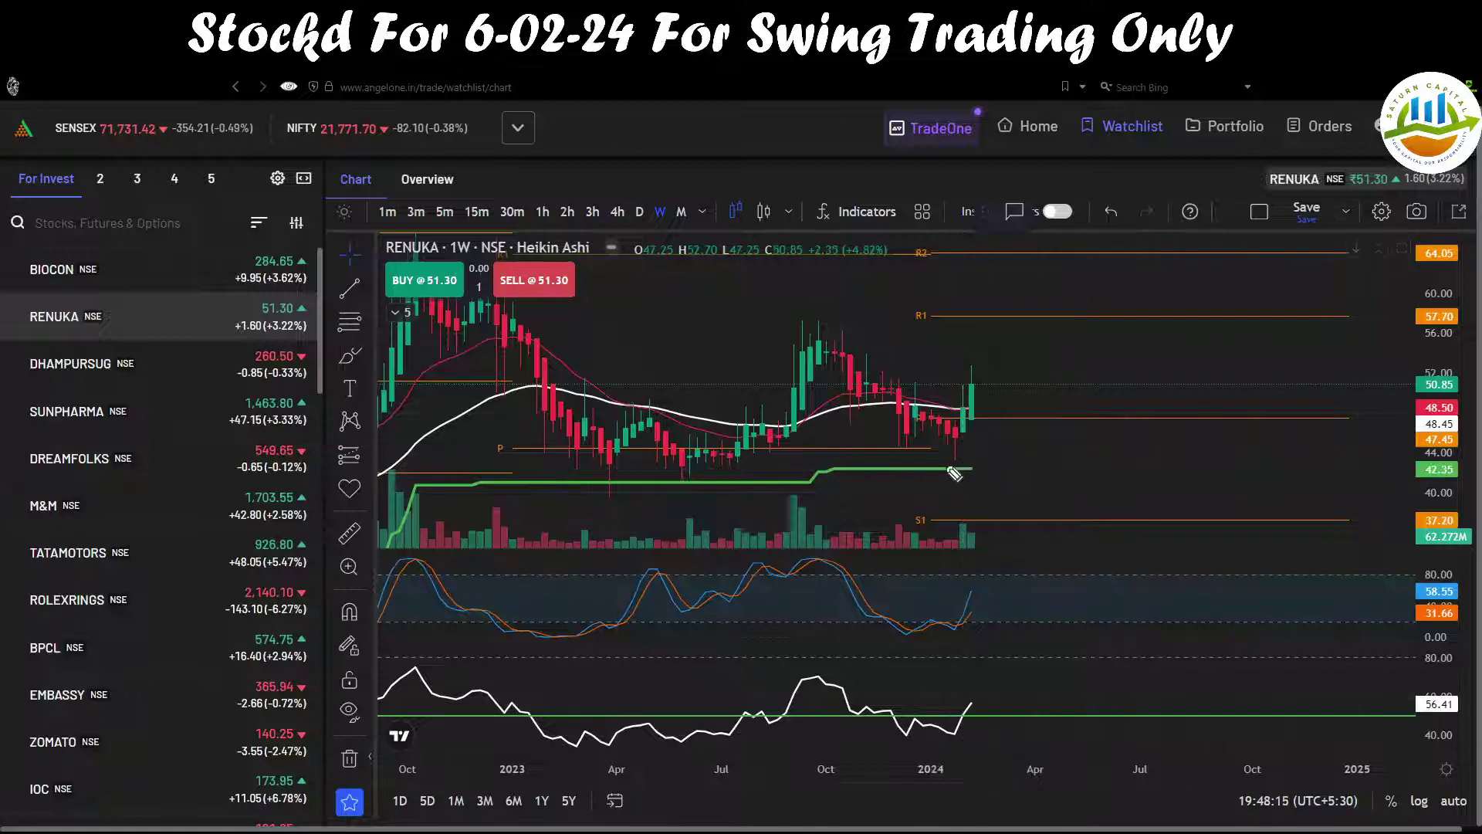
pyautogui.moveTo(1026, 425); pyautogui.dragTo(1027, 413)
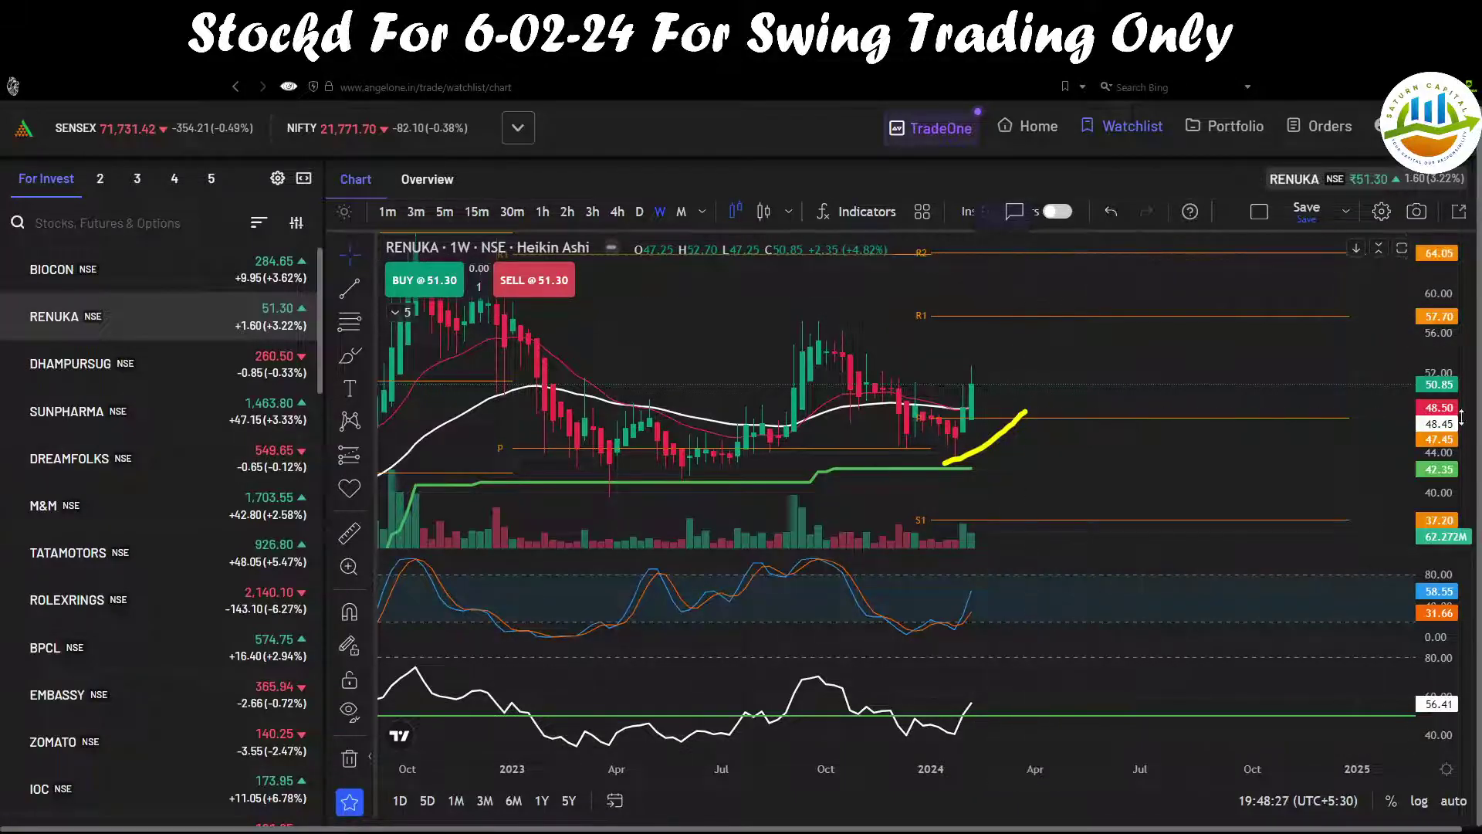
pyautogui.moveTo(1447, 417); pyautogui.dragTo(1446, 455)
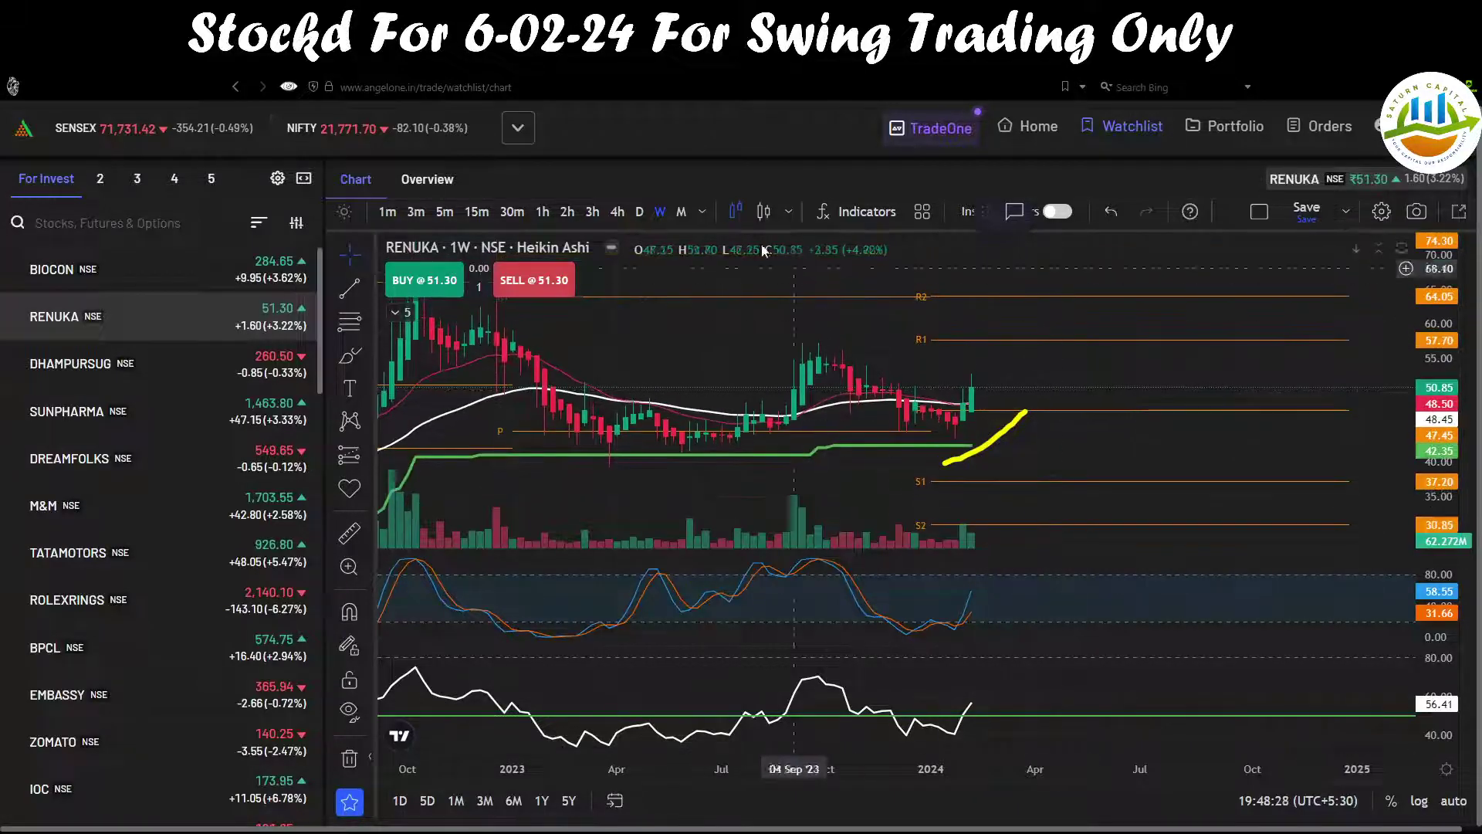
# Change RENUKA's chart to the monthly interval, annotate the moving averages, stochastic, RSI and R2 level, and clear the annotations.
pyautogui.click(681, 215)
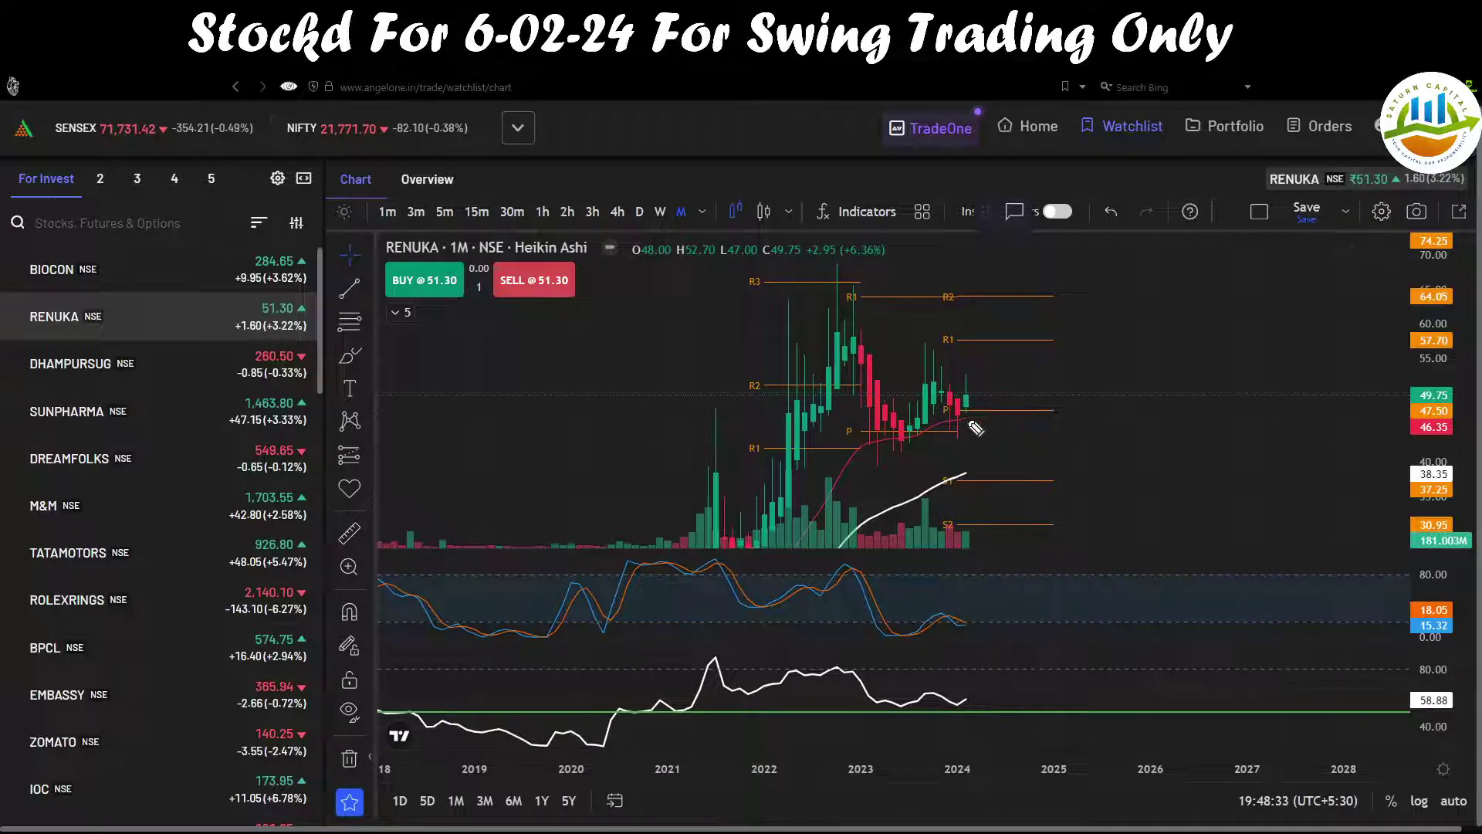
pyautogui.moveTo(966, 421); pyautogui.dragTo(1003, 405)
pyautogui.moveTo(965, 472)
pyautogui.mouseDown()
pyautogui.moveTo(1087, 430)
pyautogui.moveTo(1101, 456)
pyautogui.mouseUp()
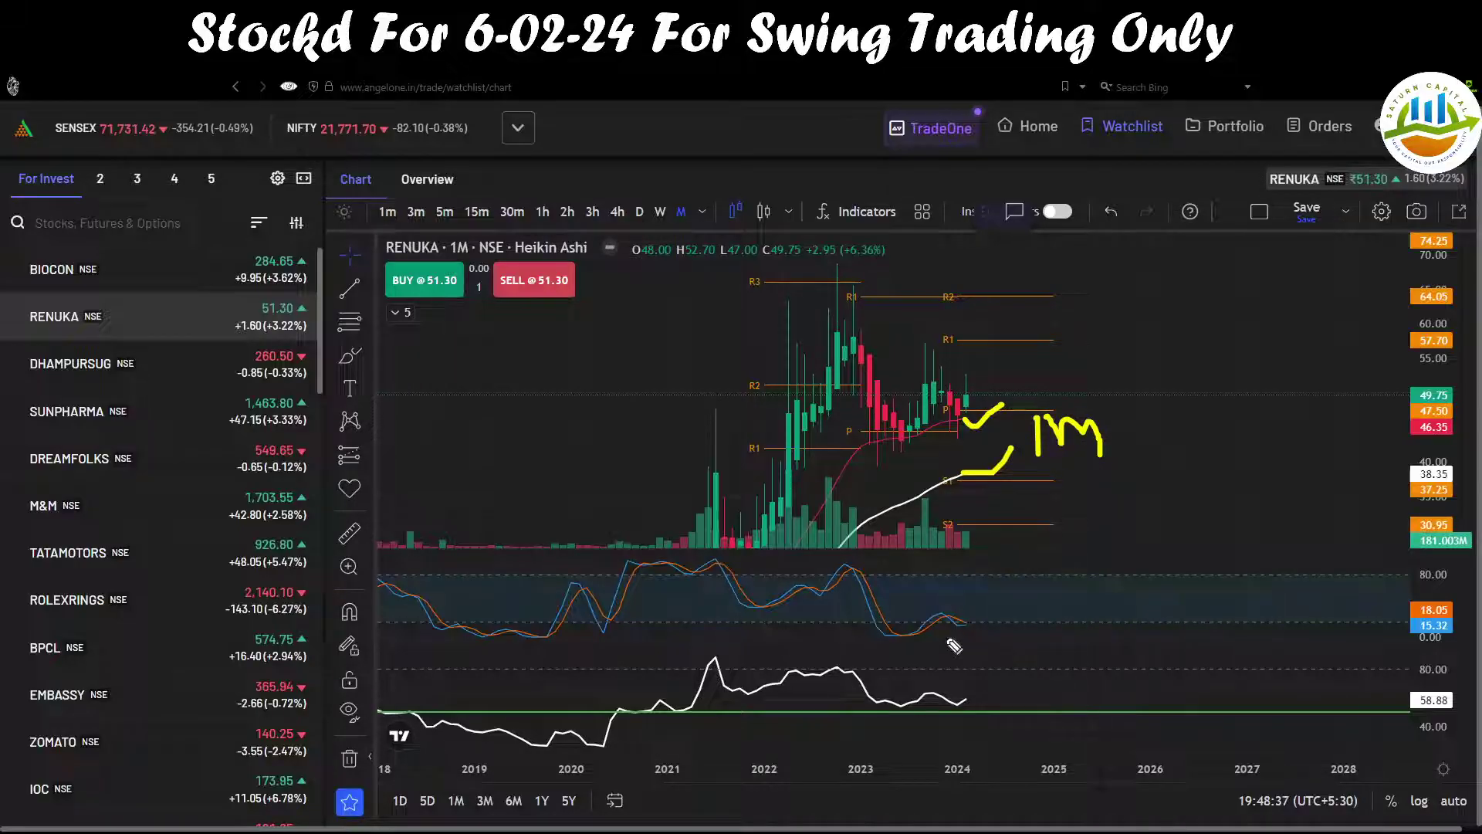
pyautogui.moveTo(944, 625)
pyautogui.mouseDown()
pyautogui.moveTo(1021, 600)
pyautogui.moveTo(1033, 572)
pyautogui.mouseUp()
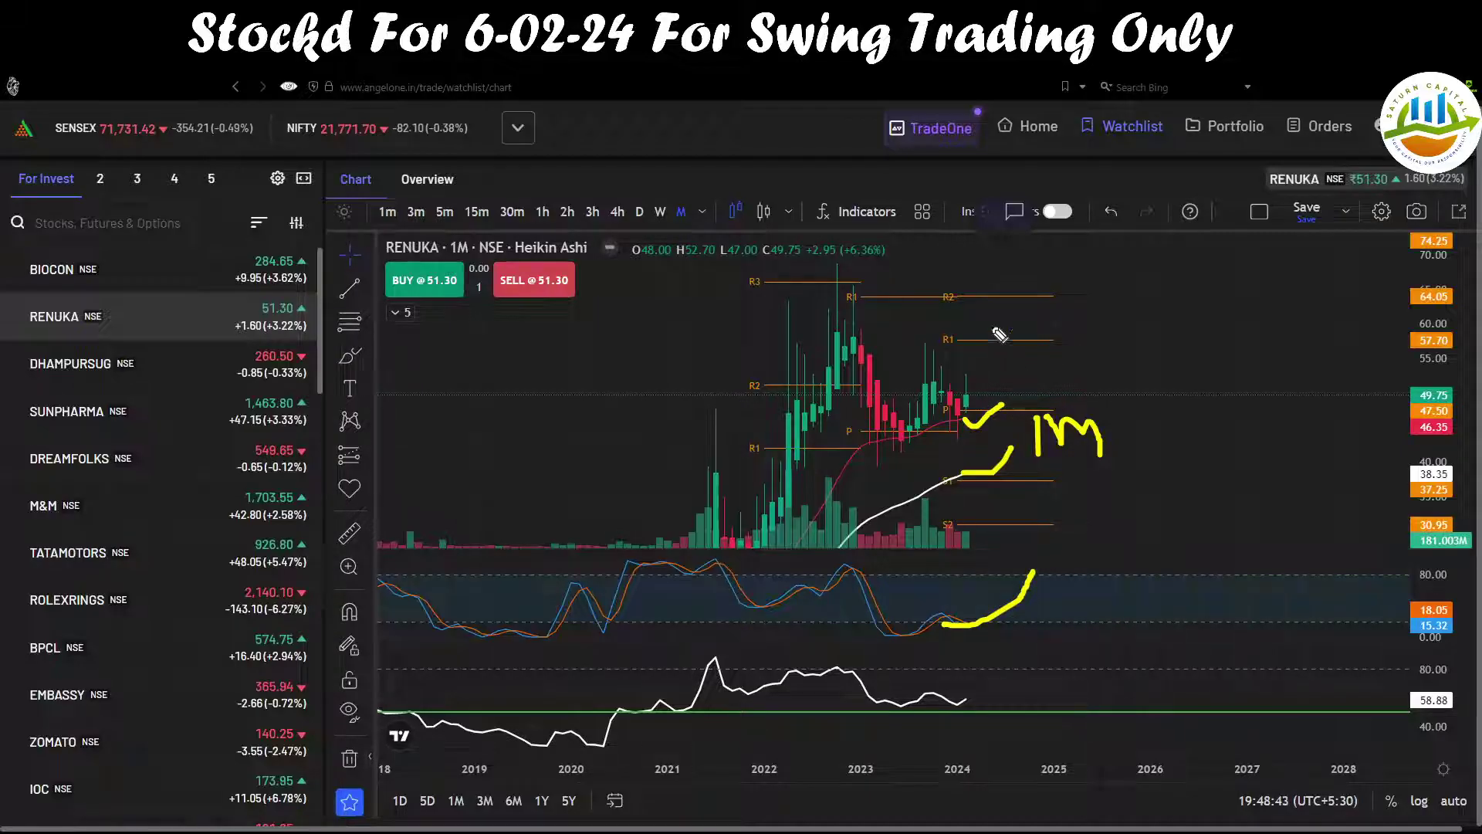
pyautogui.moveTo(959, 298); pyautogui.dragTo(1044, 297)
pyautogui.moveTo(1048, 582)
pyautogui.mouseDown()
pyautogui.moveTo(1085, 608)
pyautogui.moveTo(1112, 577)
pyautogui.moveTo(1141, 587)
pyautogui.mouseUp()
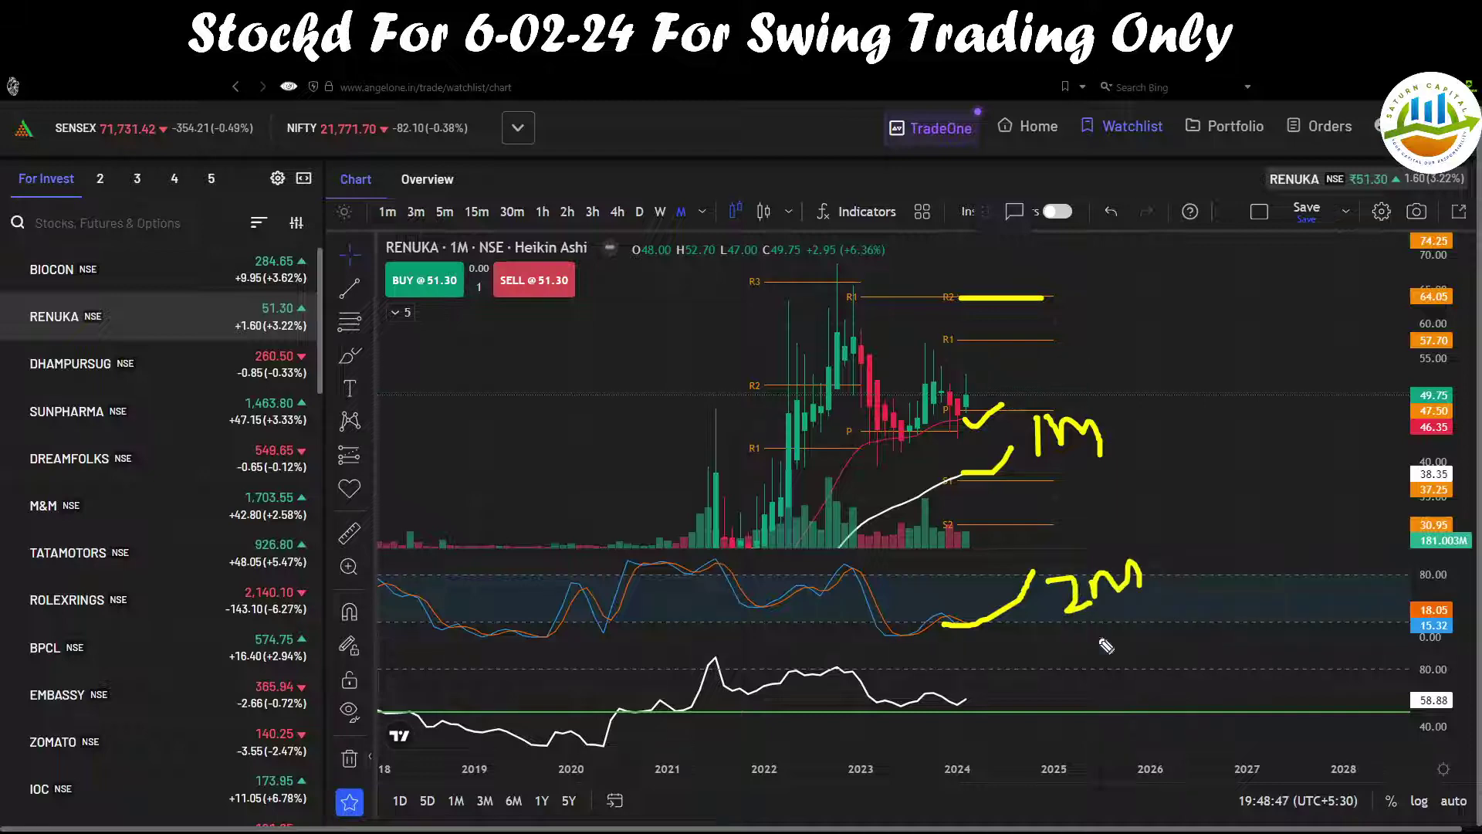
pyautogui.moveTo(936, 716); pyautogui.dragTo(987, 685)
pyautogui.moveTo(1449, 686)
pyautogui.mouseDown()
pyautogui.moveTo(1388, 710)
pyautogui.moveTo(1436, 720)
pyautogui.mouseUp()
pyautogui.moveTo(1049, 680)
pyautogui.mouseDown()
pyautogui.moveTo(1066, 706)
pyautogui.moveTo(1052, 712)
pyautogui.mouseUp()
pyautogui.moveTo(1080, 702)
pyautogui.mouseDown()
pyautogui.moveTo(1090, 682)
pyautogui.moveTo(1128, 682)
pyautogui.mouseUp()
pyautogui.press('Escape')
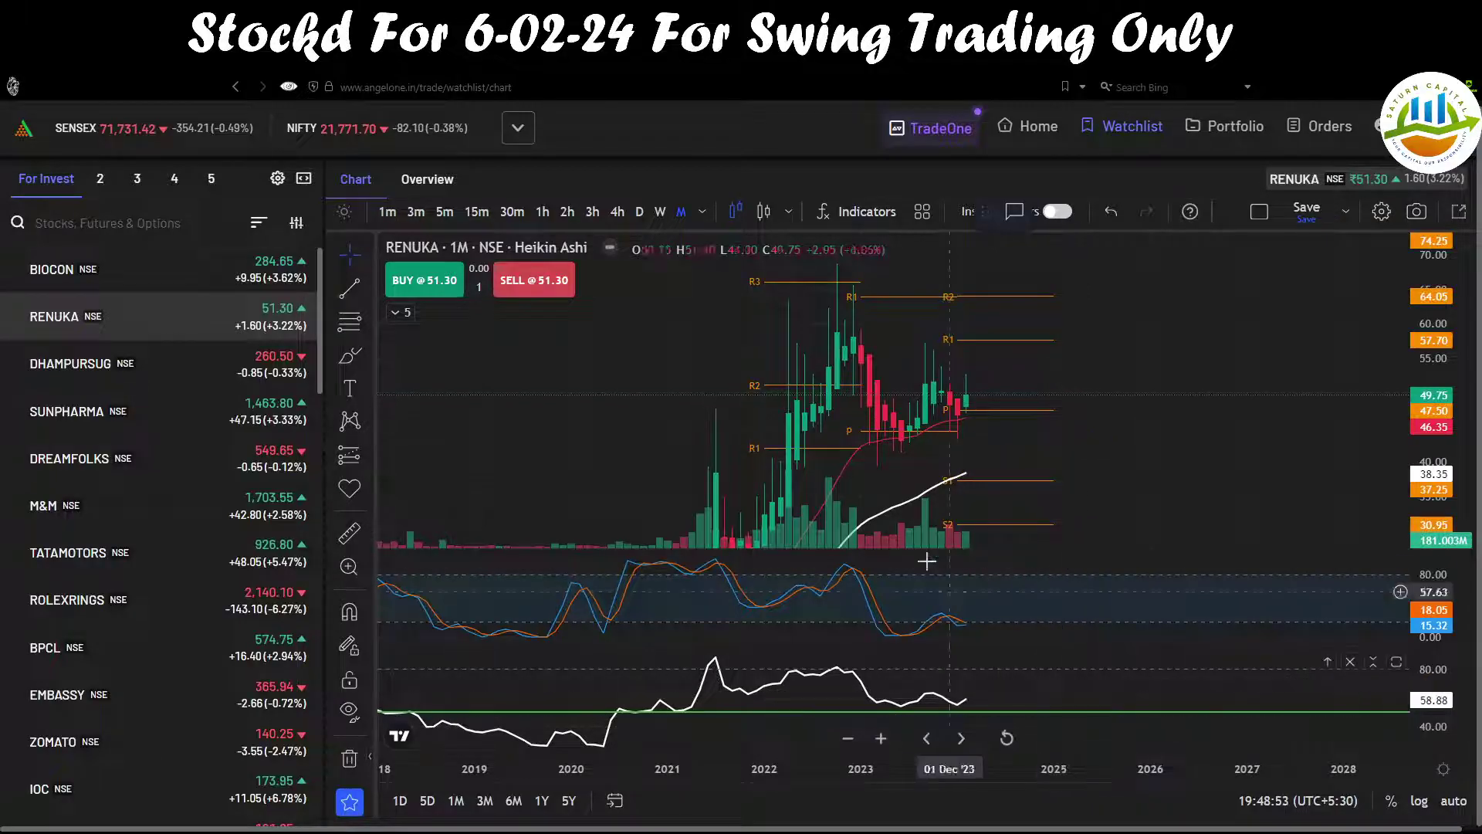
# Highlight RENUKA's monthly R1, R2 and R3 levels, sketch a W pattern with a neckline near R1, and clear the drawings.
pyautogui.scroll(-3, 1004, 509)
pyautogui.scroll(2, 1193, 485)
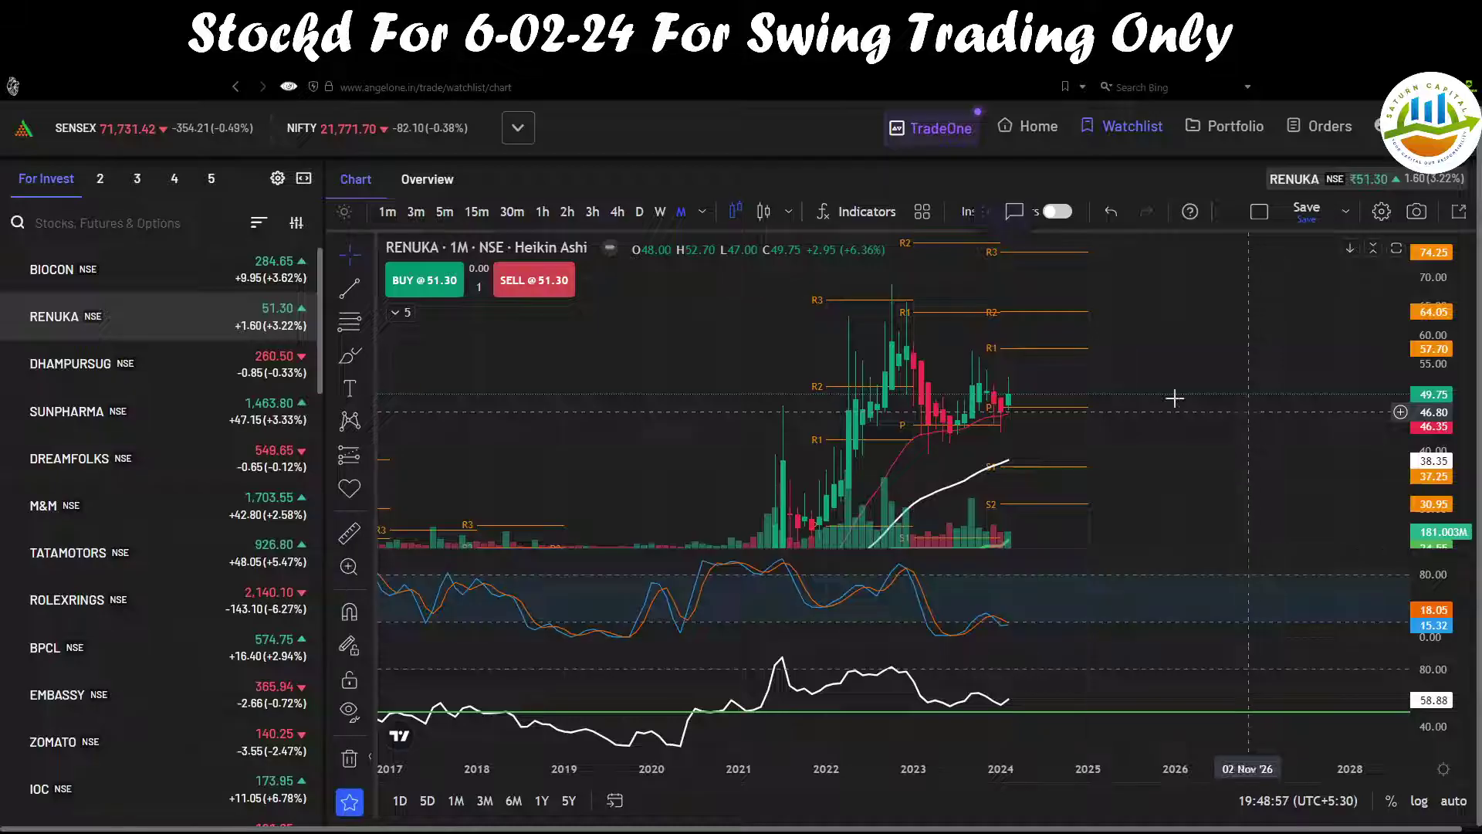
pyautogui.moveTo(989, 348); pyautogui.dragTo(1123, 346)
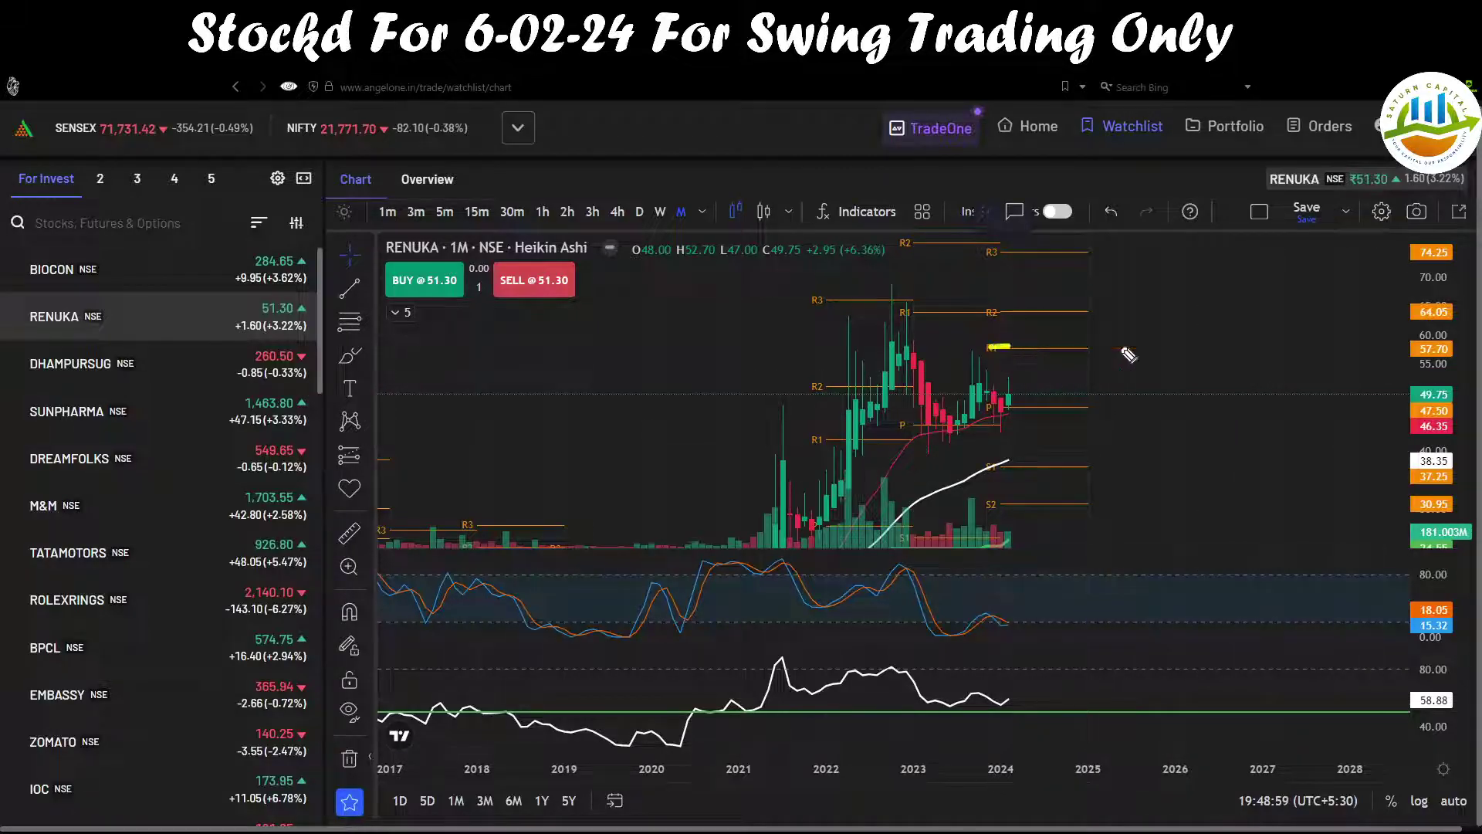
pyautogui.moveTo(997, 309); pyautogui.dragTo(1089, 311)
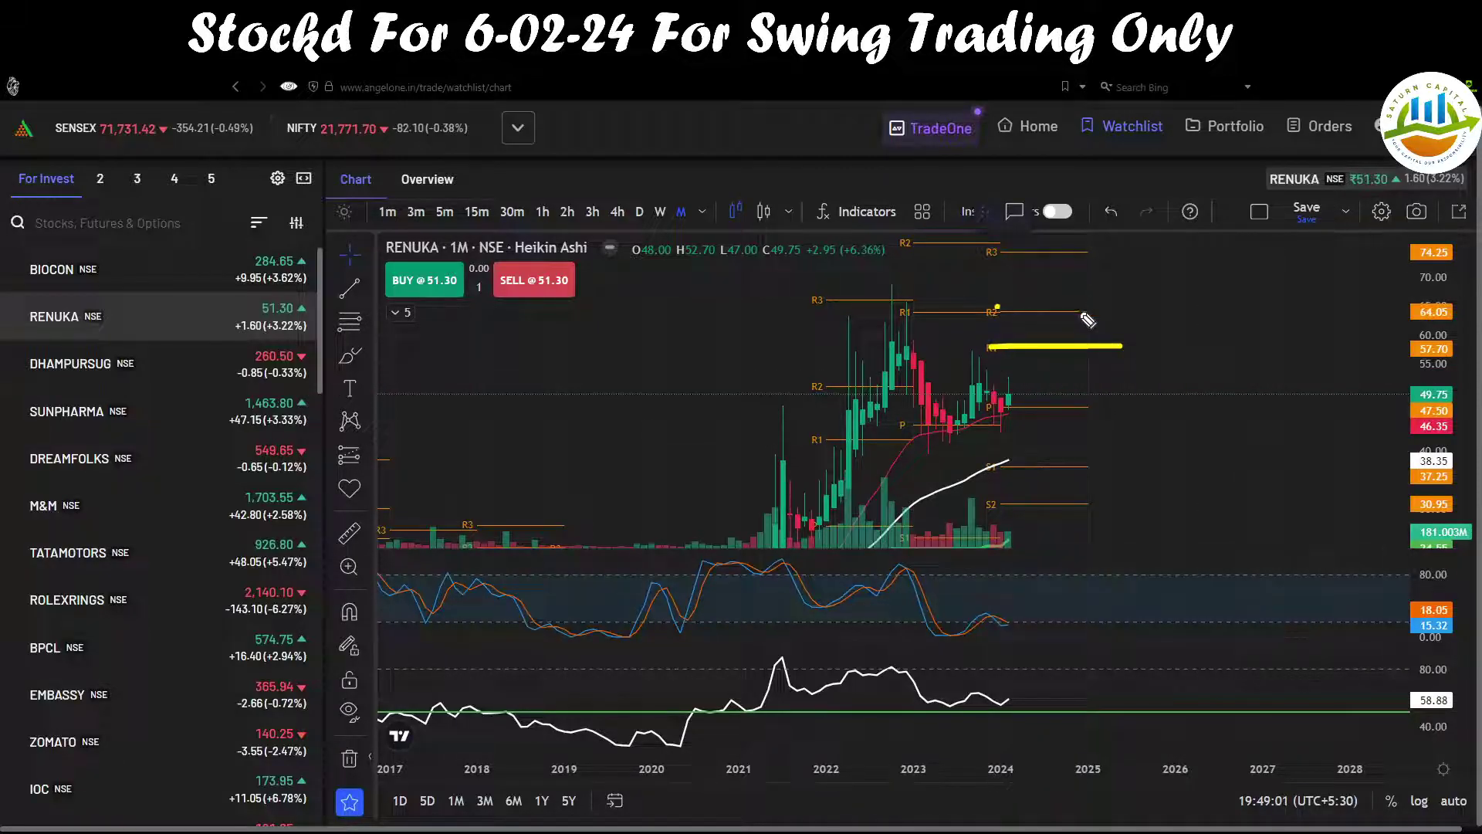
pyautogui.moveTo(1000, 251); pyautogui.dragTo(1090, 261)
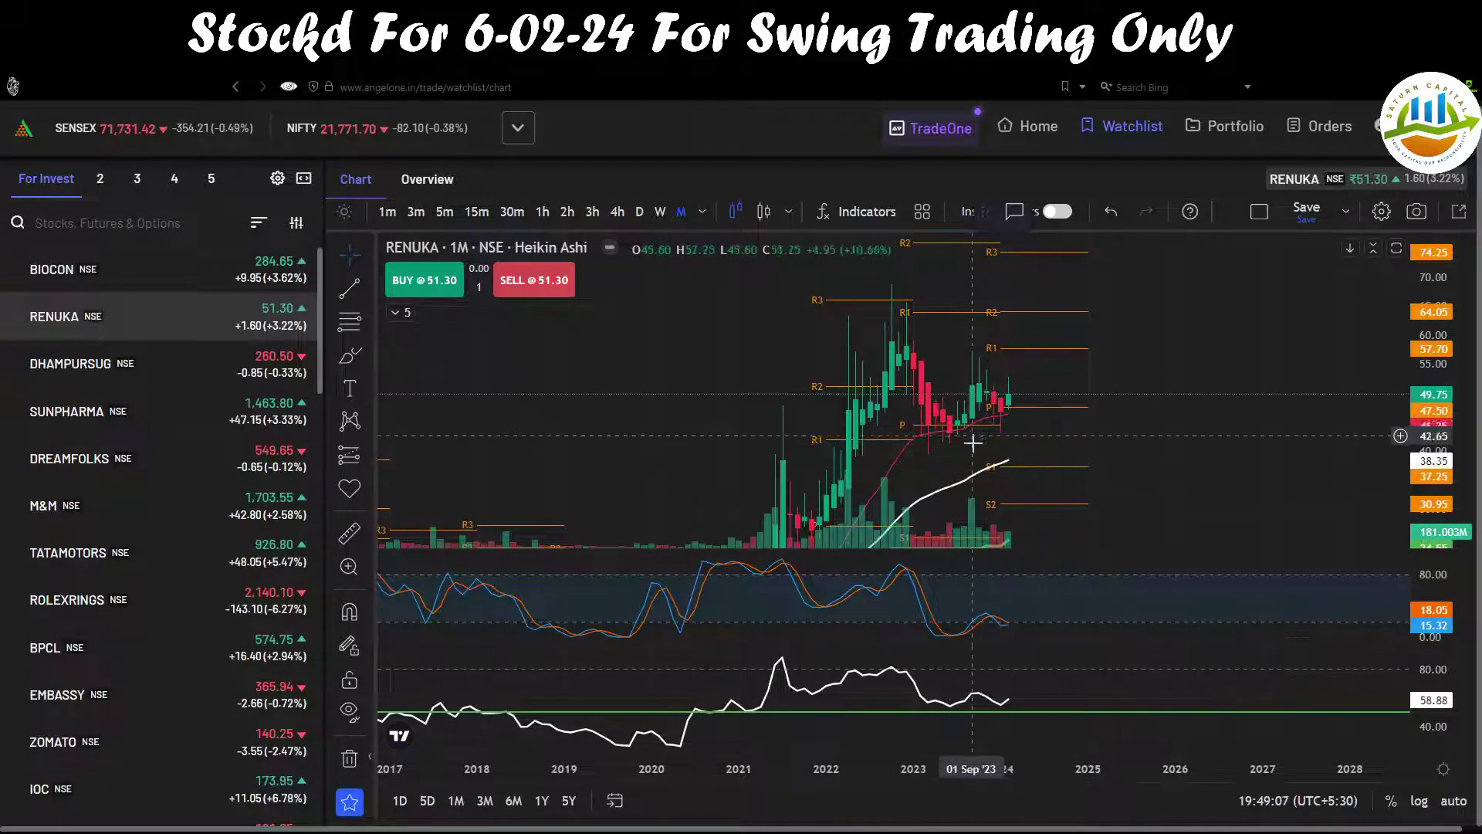
pyautogui.moveTo(911, 349)
pyautogui.mouseDown()
pyautogui.moveTo(957, 427)
pyautogui.moveTo(976, 390)
pyautogui.moveTo(1001, 407)
pyautogui.moveTo(1016, 341)
pyautogui.moveTo(1175, 353)
pyautogui.mouseUp()
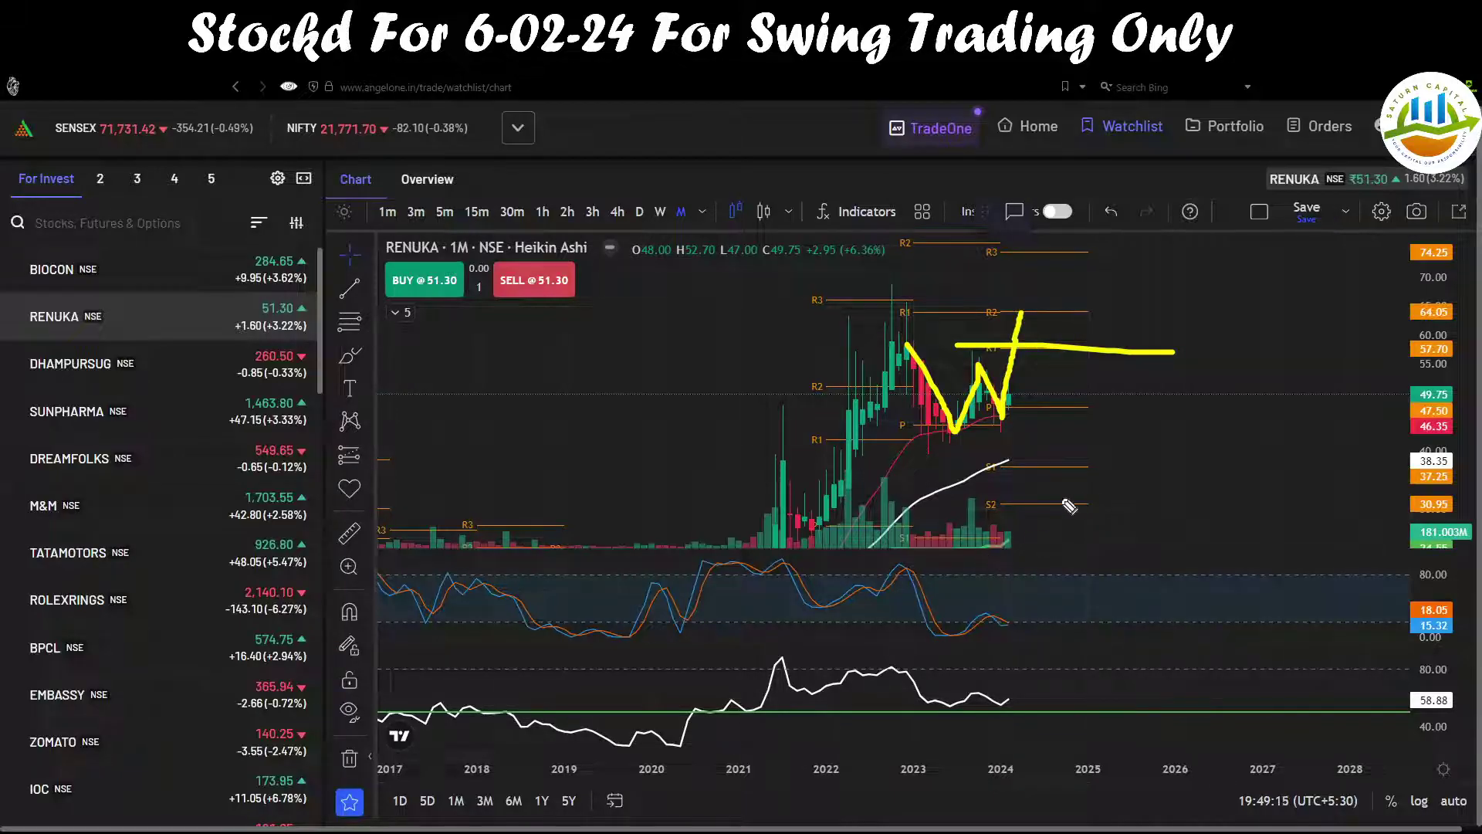
pyautogui.press('e')
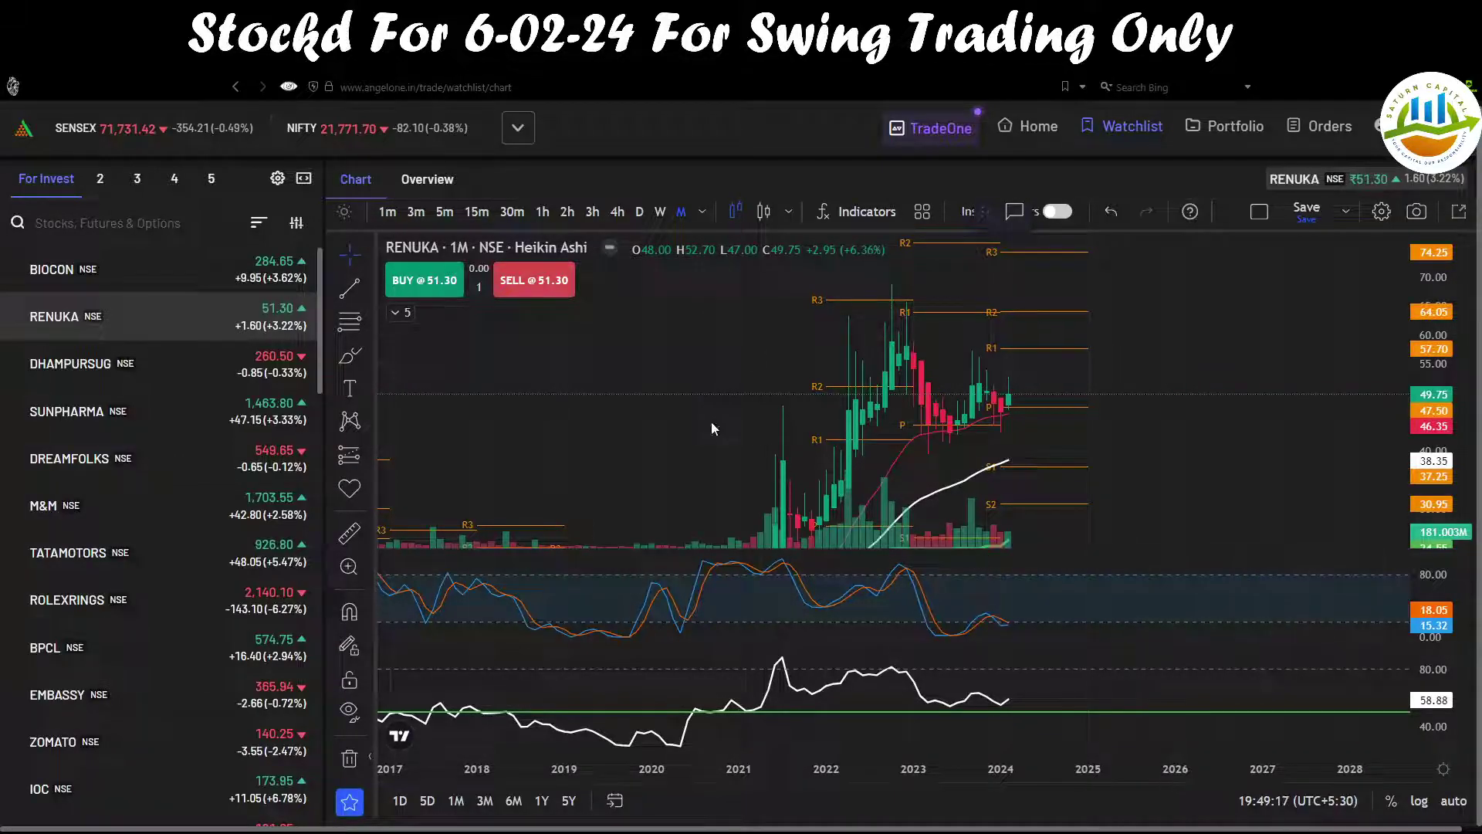
# Switch to the Google Sheets journal and enter RENUKA SUGAR as the symbol with the view WEEK in row 171.
pyautogui.click(924, 76)
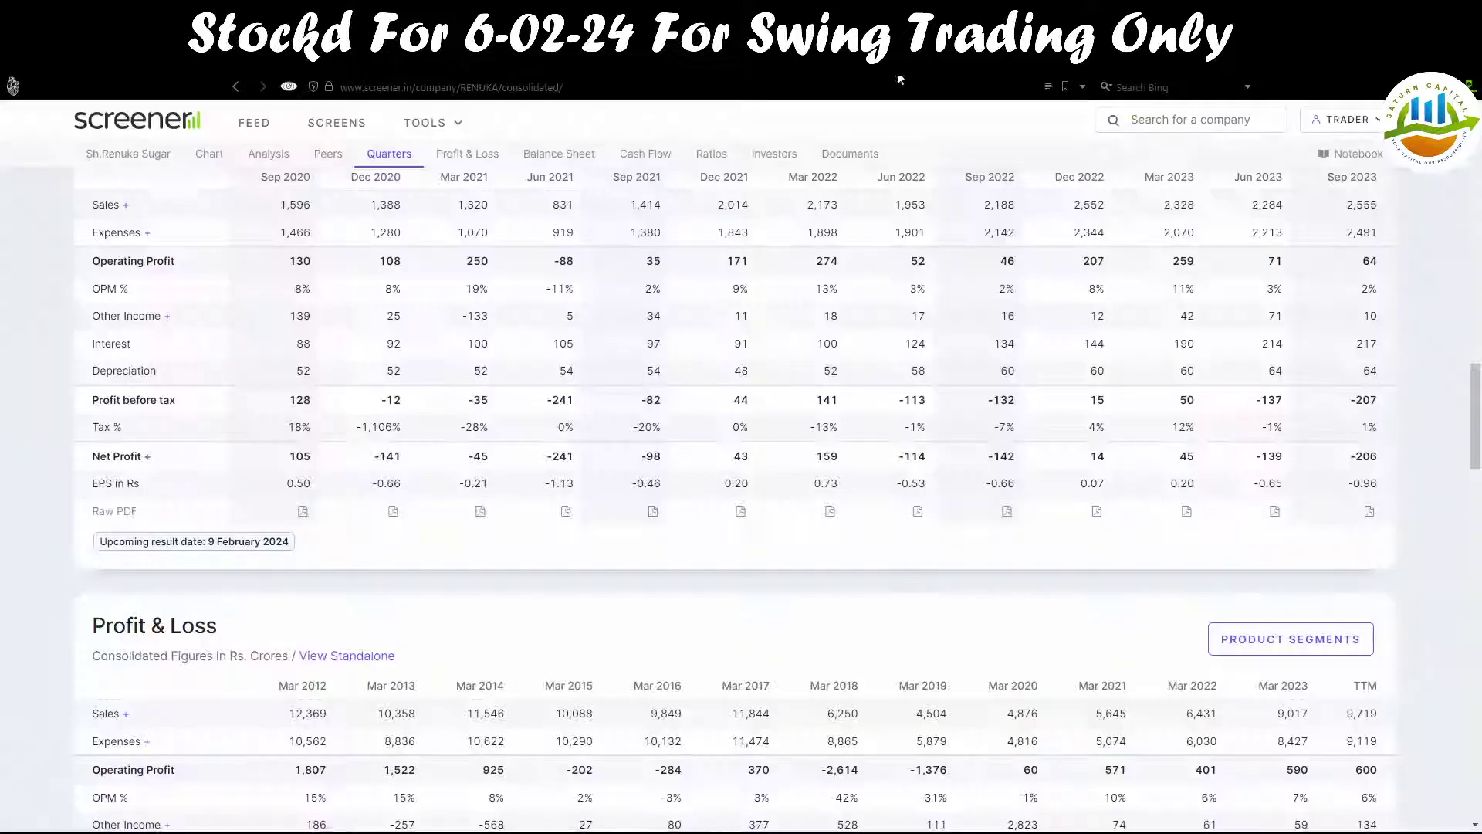
pyautogui.click(1143, 77)
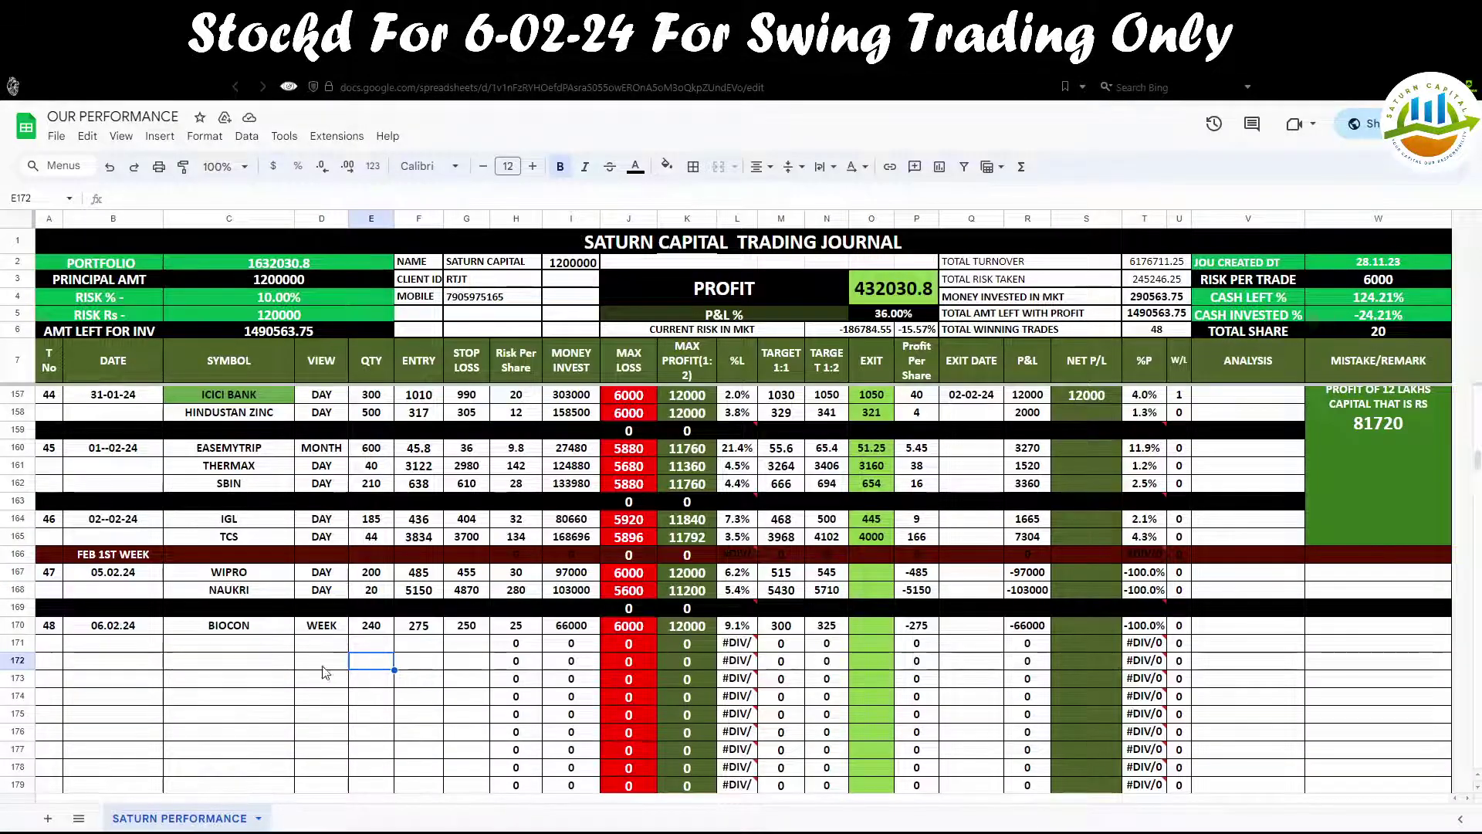
pyautogui.click(226, 649)
pyautogui.write('RE')
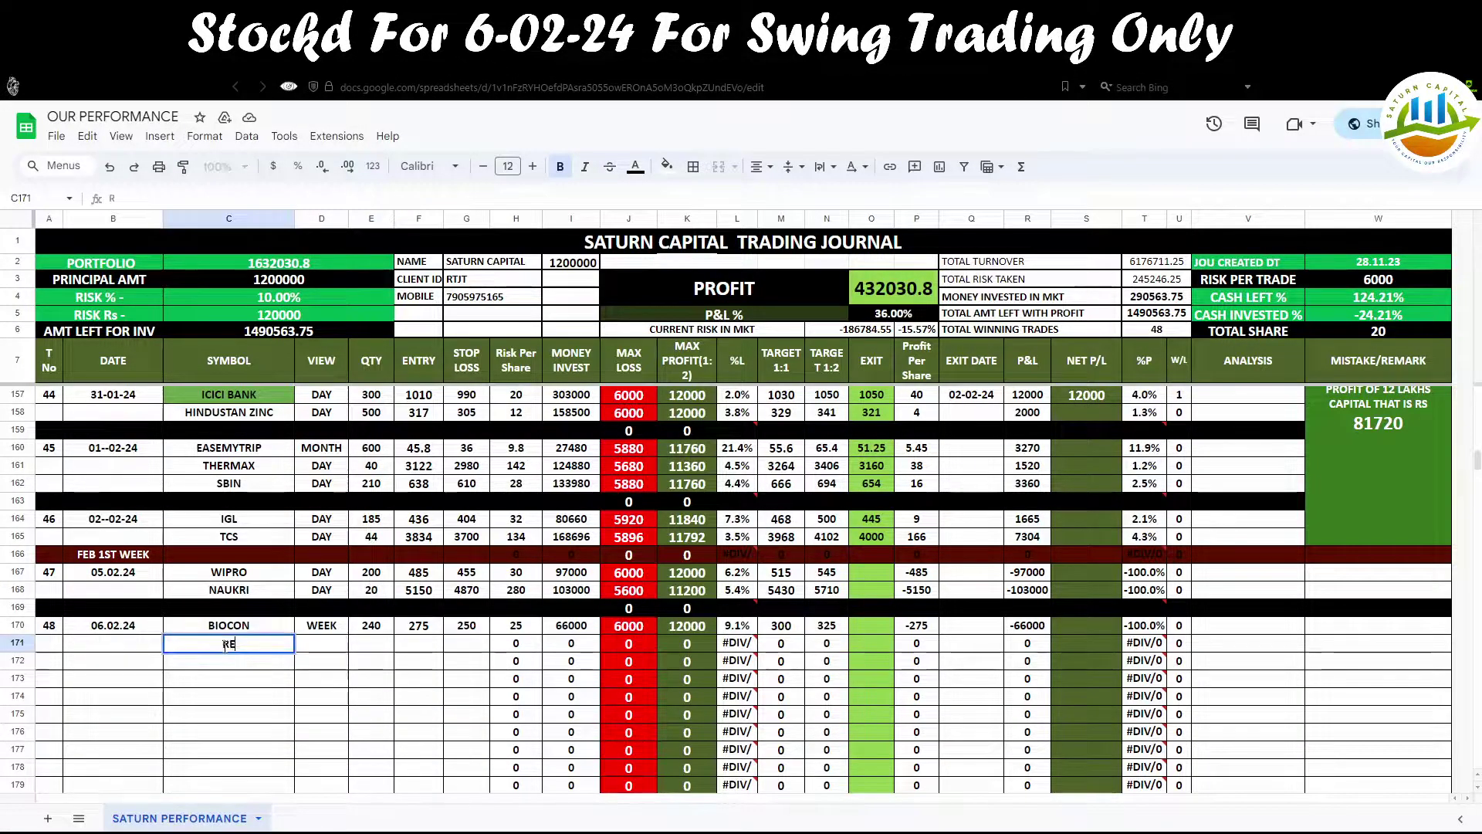
pyautogui.write('NUKA SUGAR')
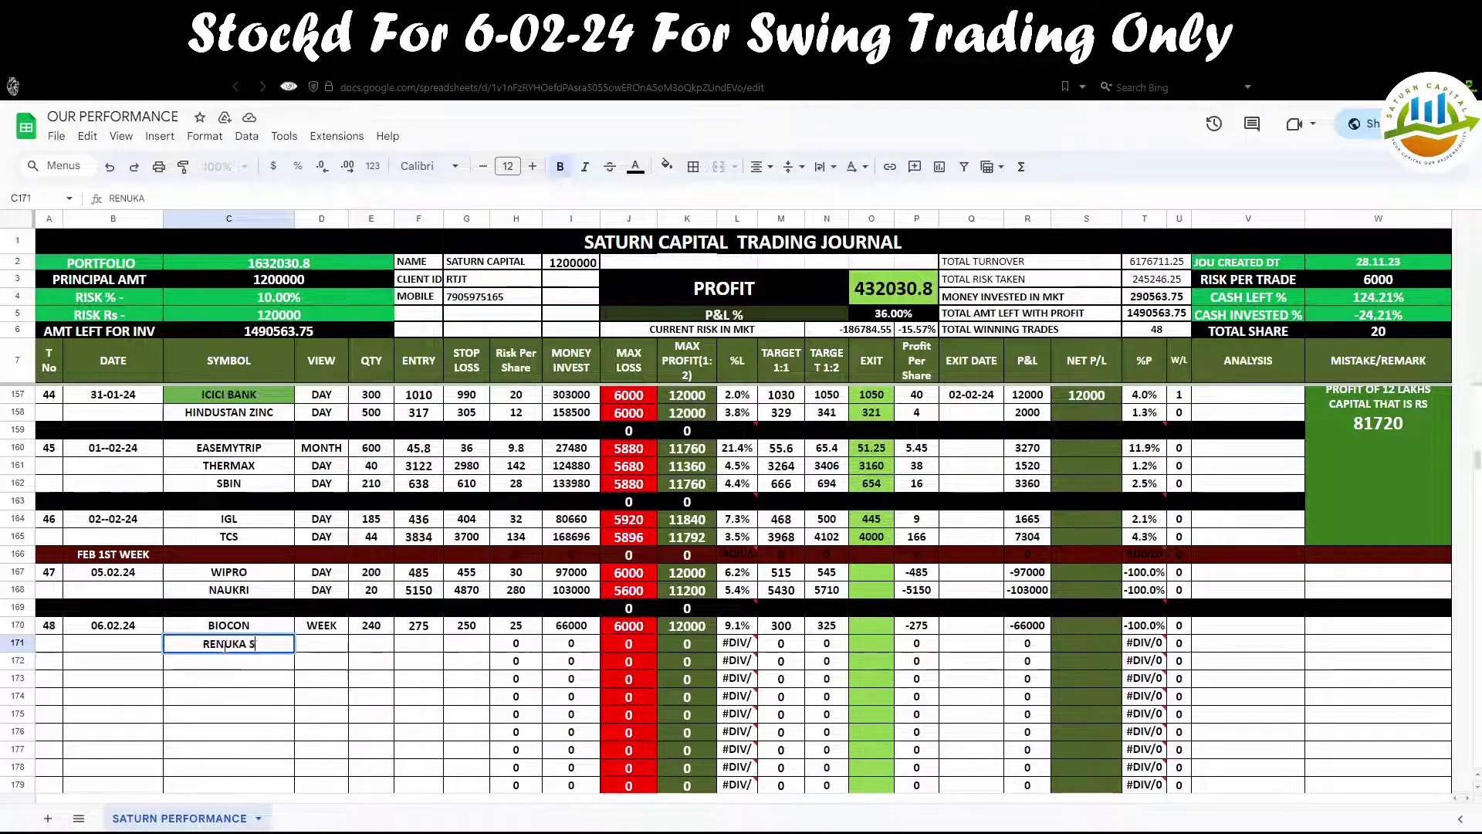
pyautogui.click(324, 645)
pyautogui.write('WEEK')
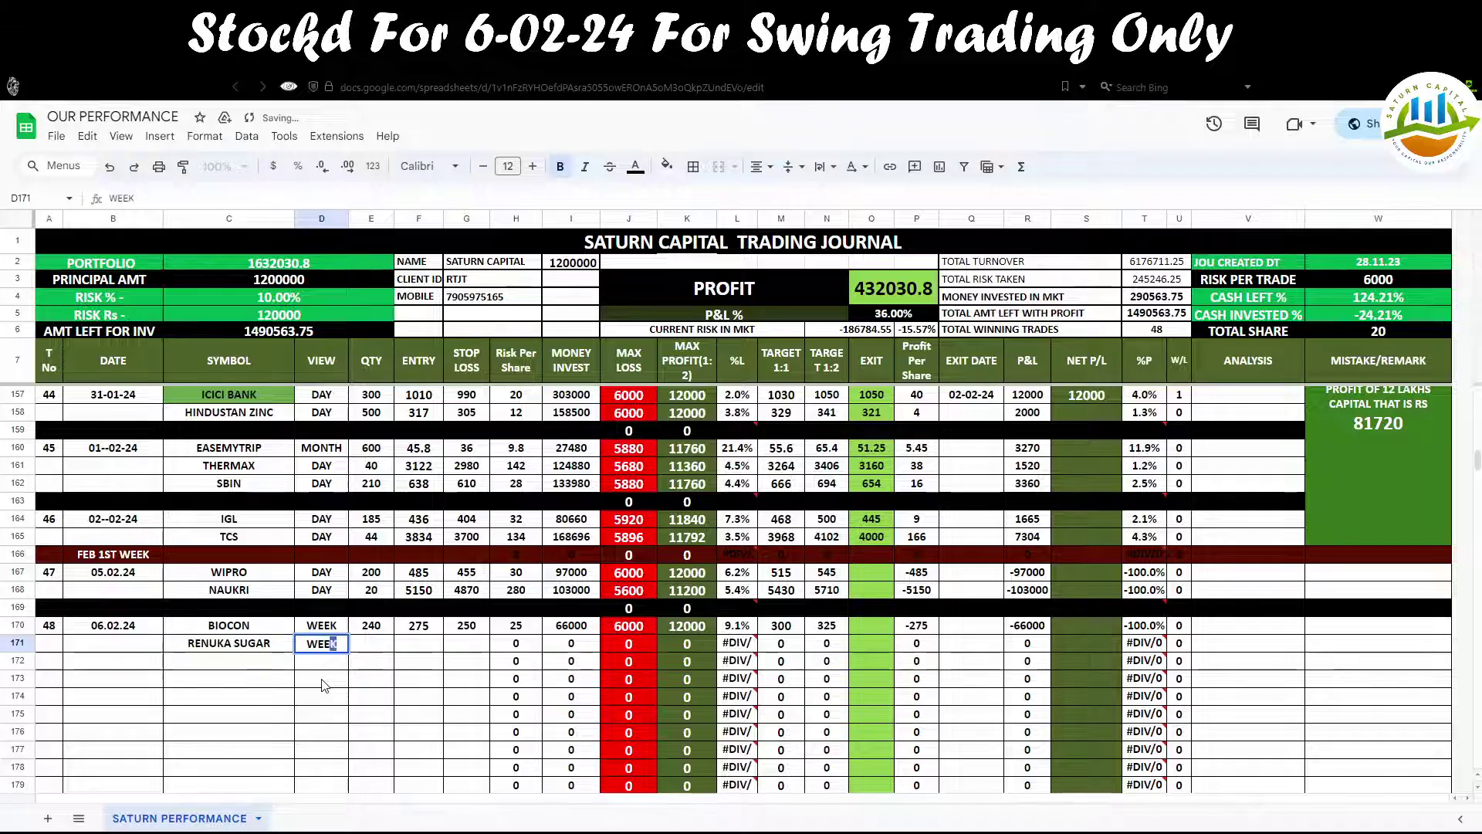
pyautogui.click(382, 645)
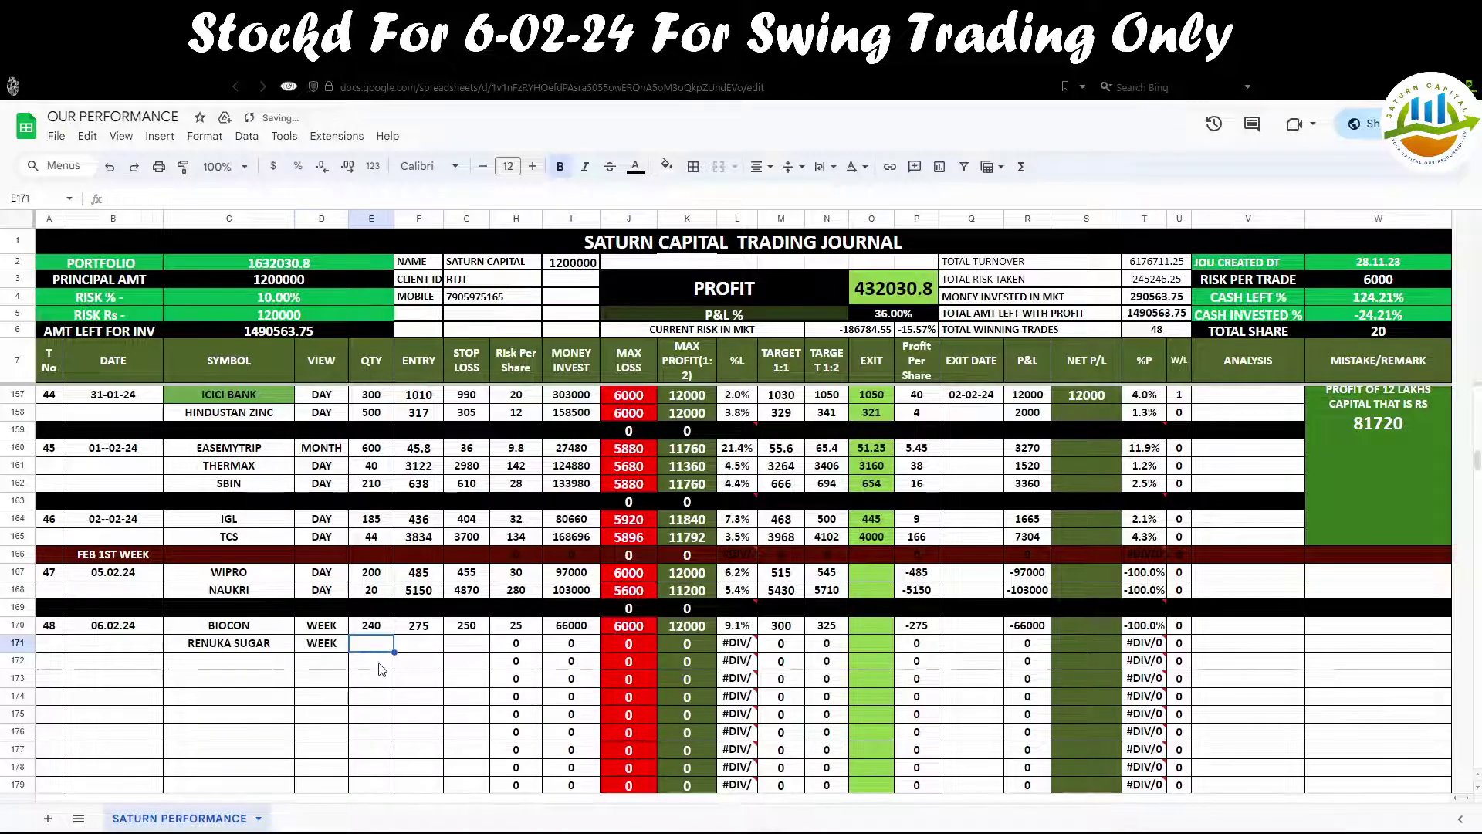
# Switch to Angel One and display RENUKA's chart at the 15-minute interval.
pyautogui.click(541, 73)
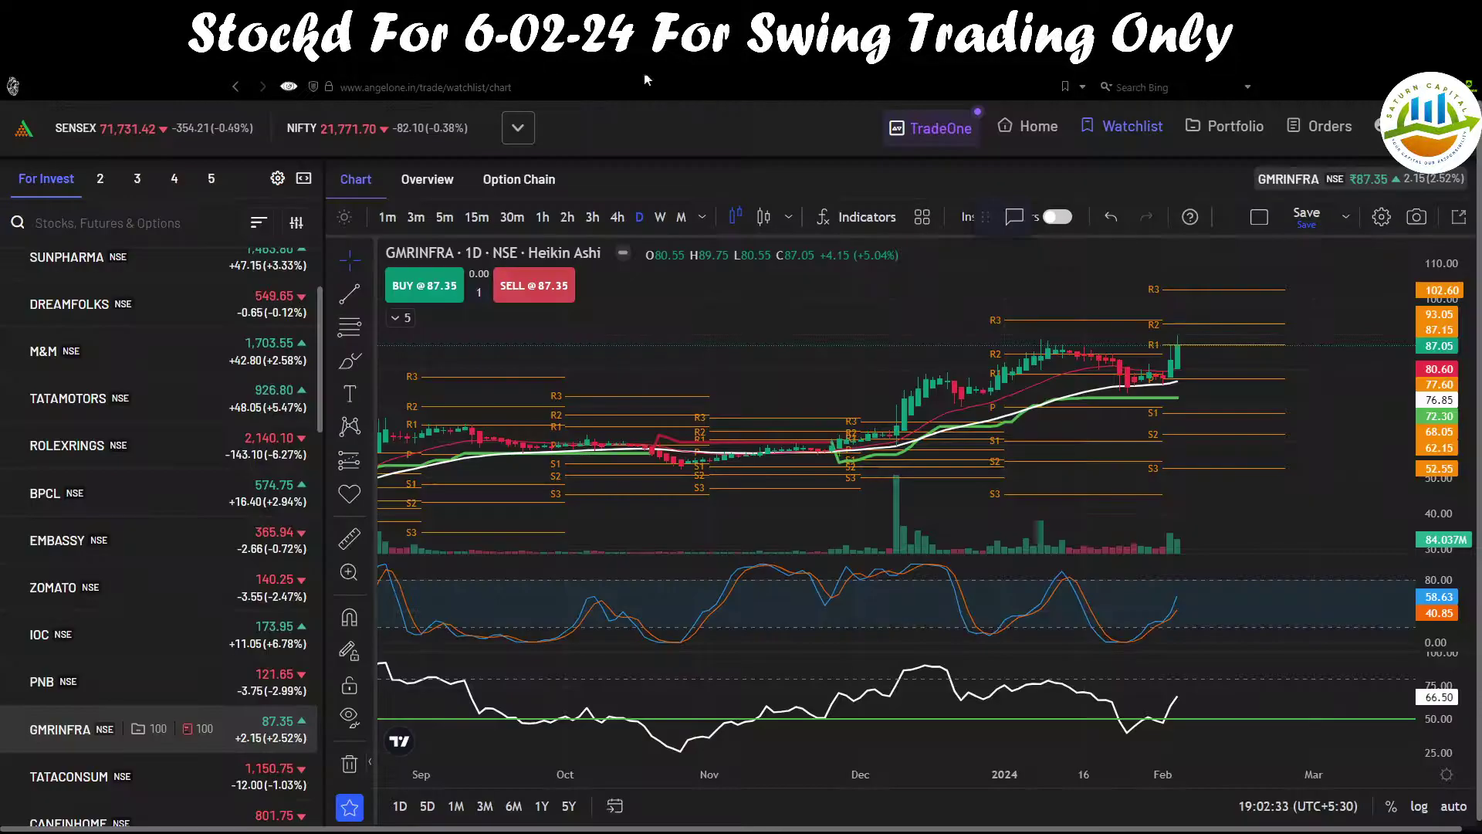
pyautogui.click(213, 78)
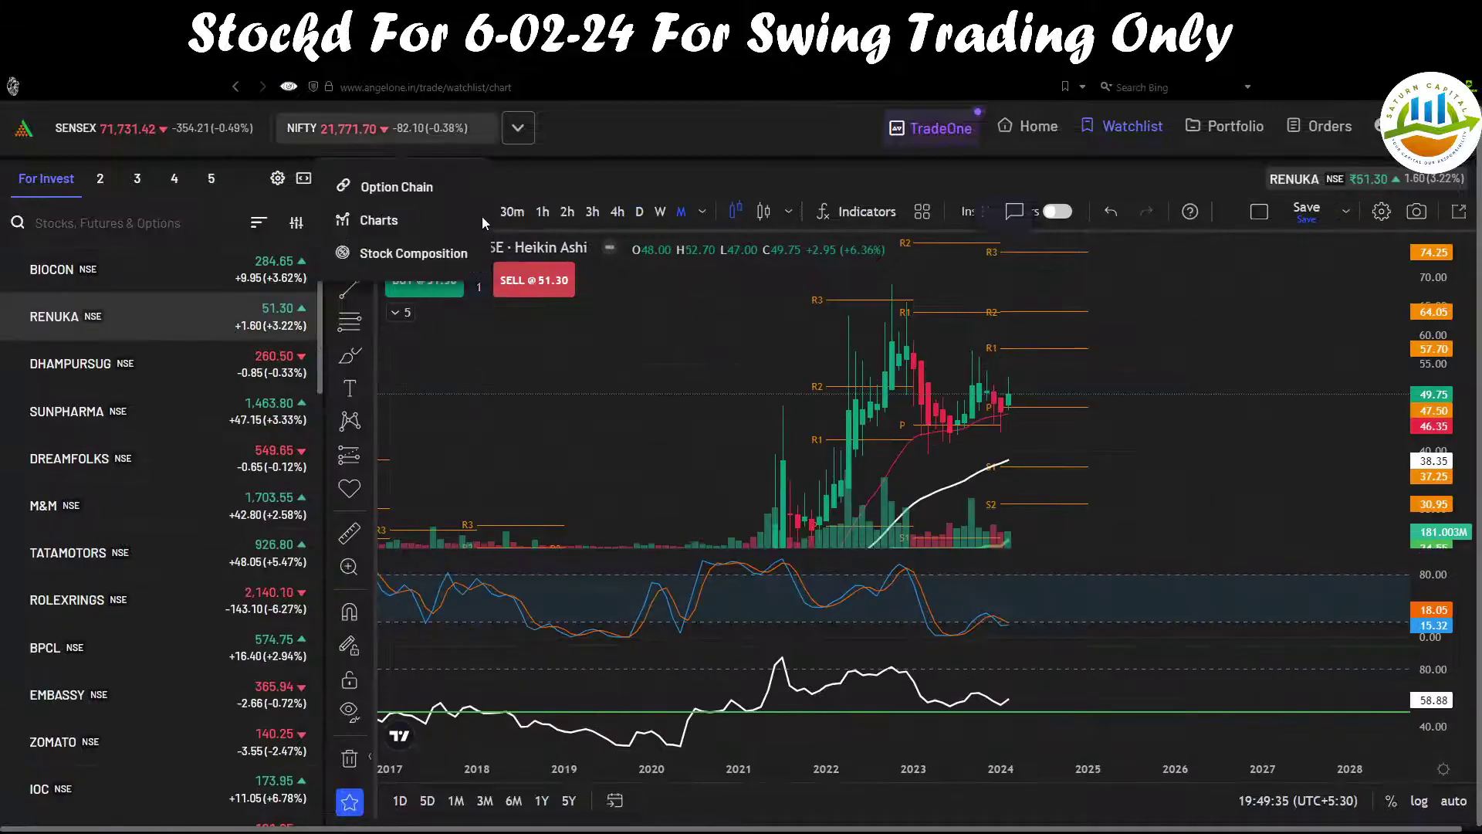
pyautogui.click(483, 215)
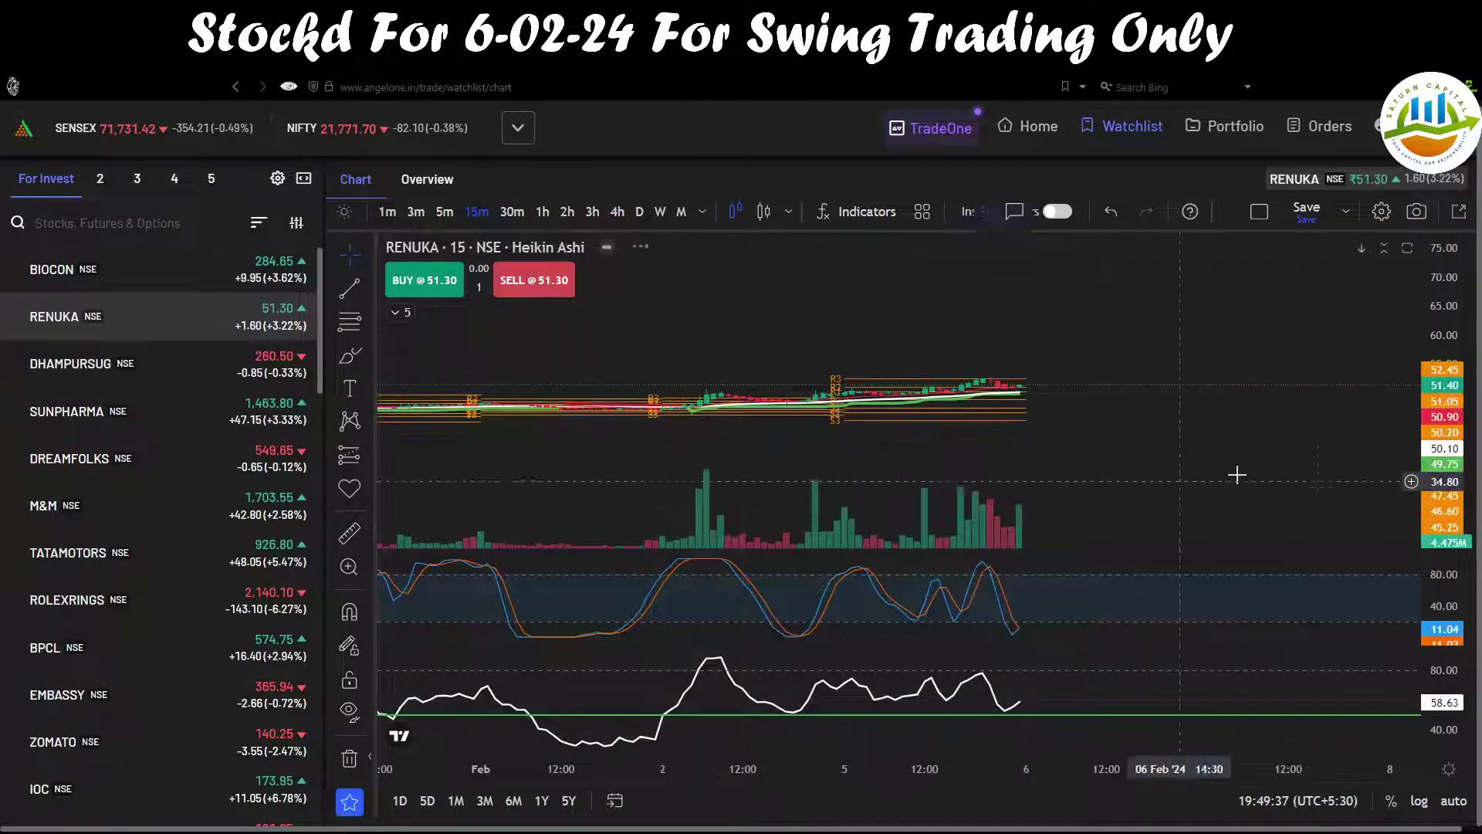
pyautogui.scroll(4, 1412, 440)
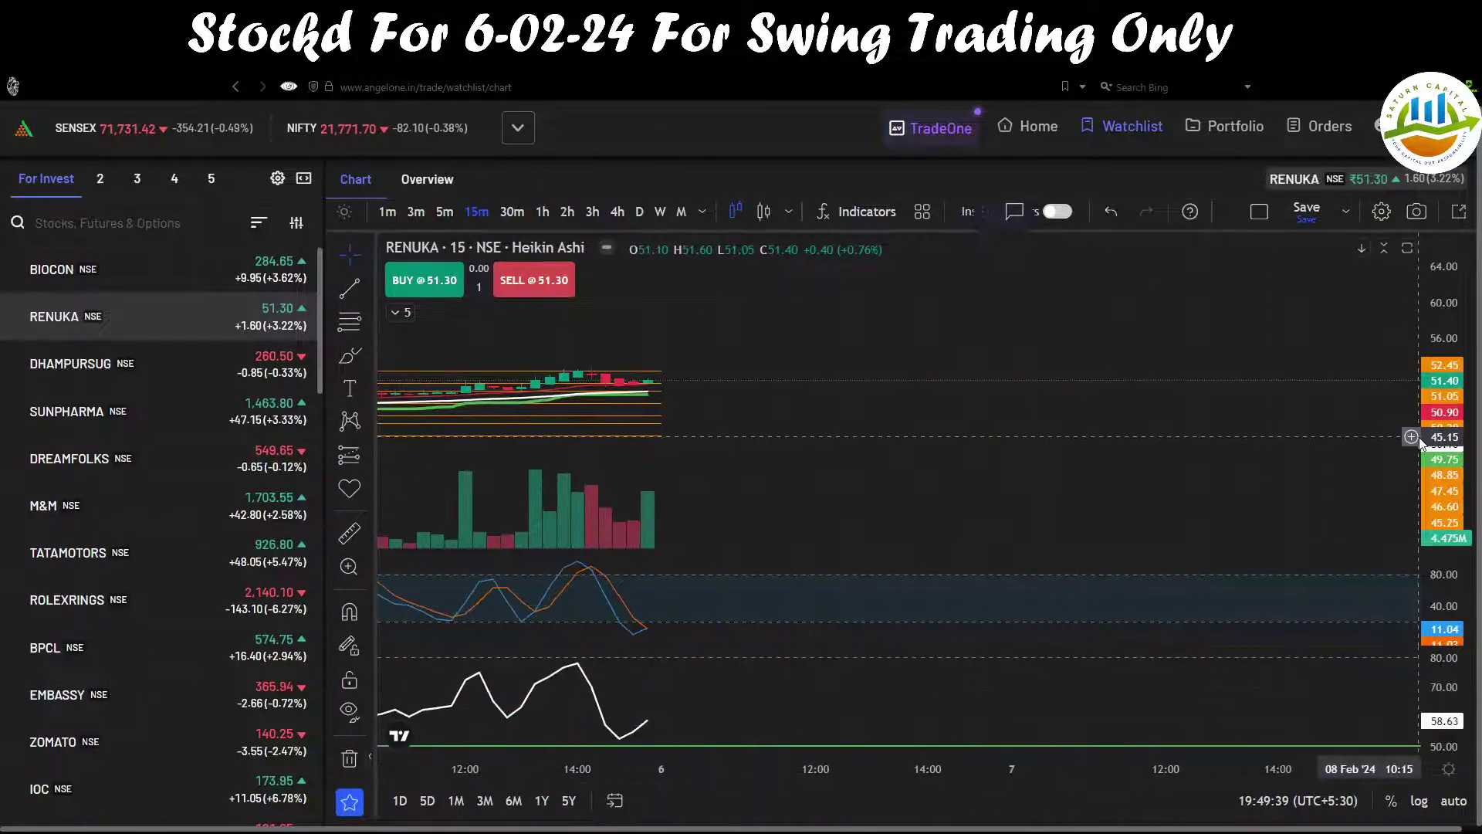
pyautogui.scroll(-2, 1109, 485)
pyautogui.moveTo(1436, 471); pyautogui.dragTo(1435, 390)
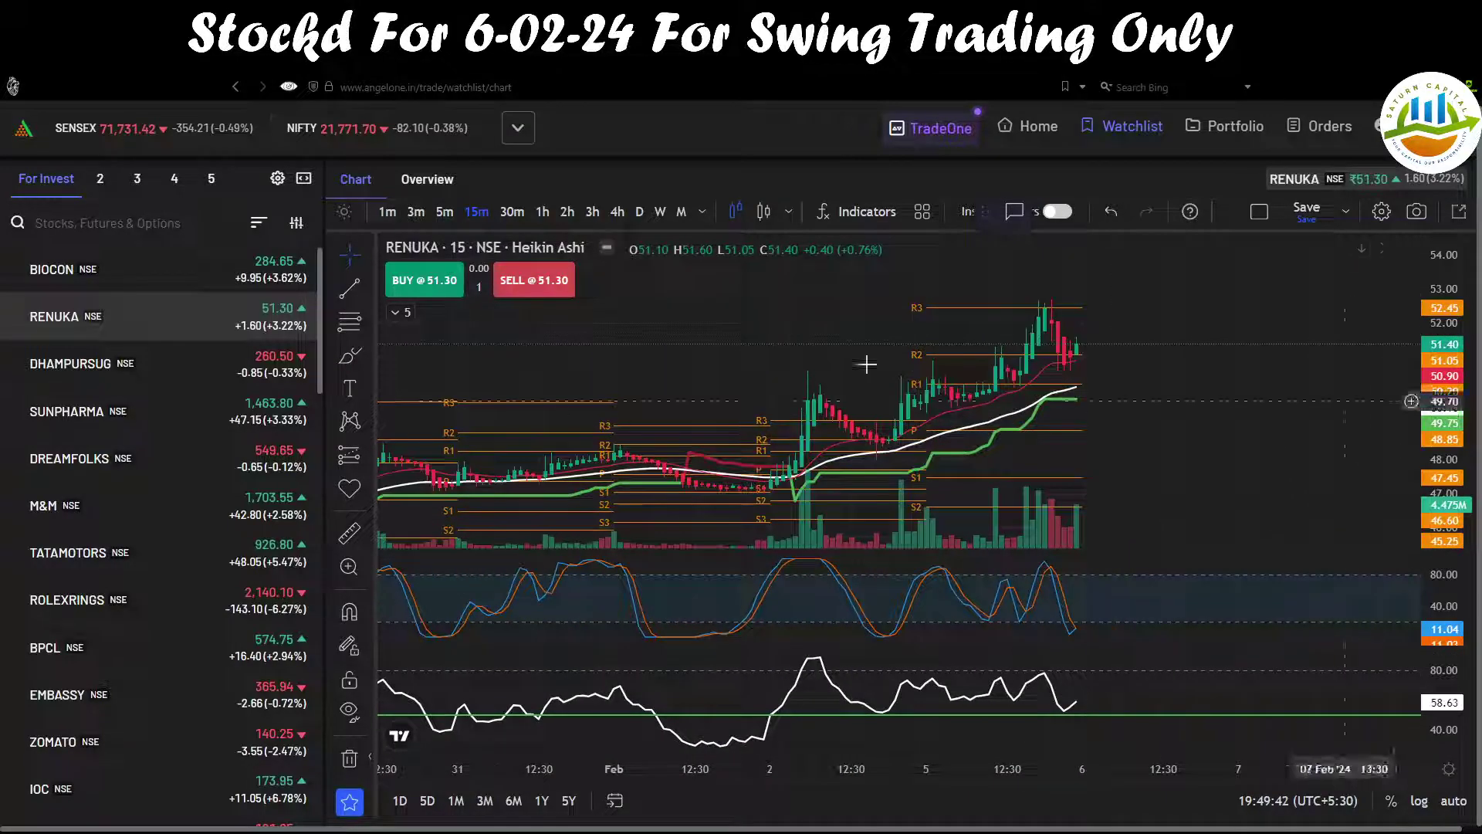
# Change RENUKA's chart to the 30-minute interval, sketch a stochastic upturn and a mark by the latest candles, and clear the drawings.
pyautogui.click(512, 212)
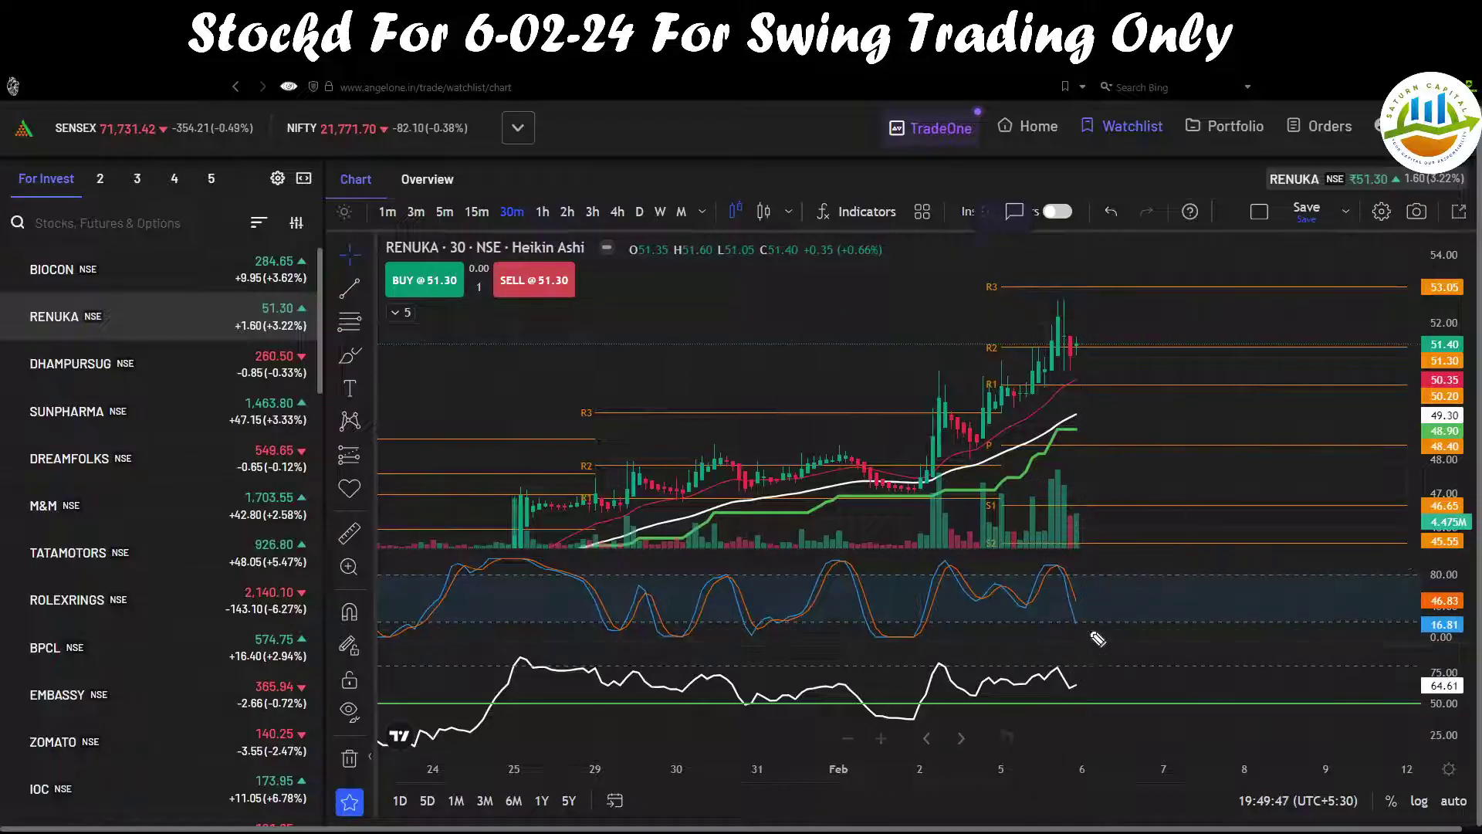
pyautogui.moveTo(1077, 624); pyautogui.dragTo(1104, 610)
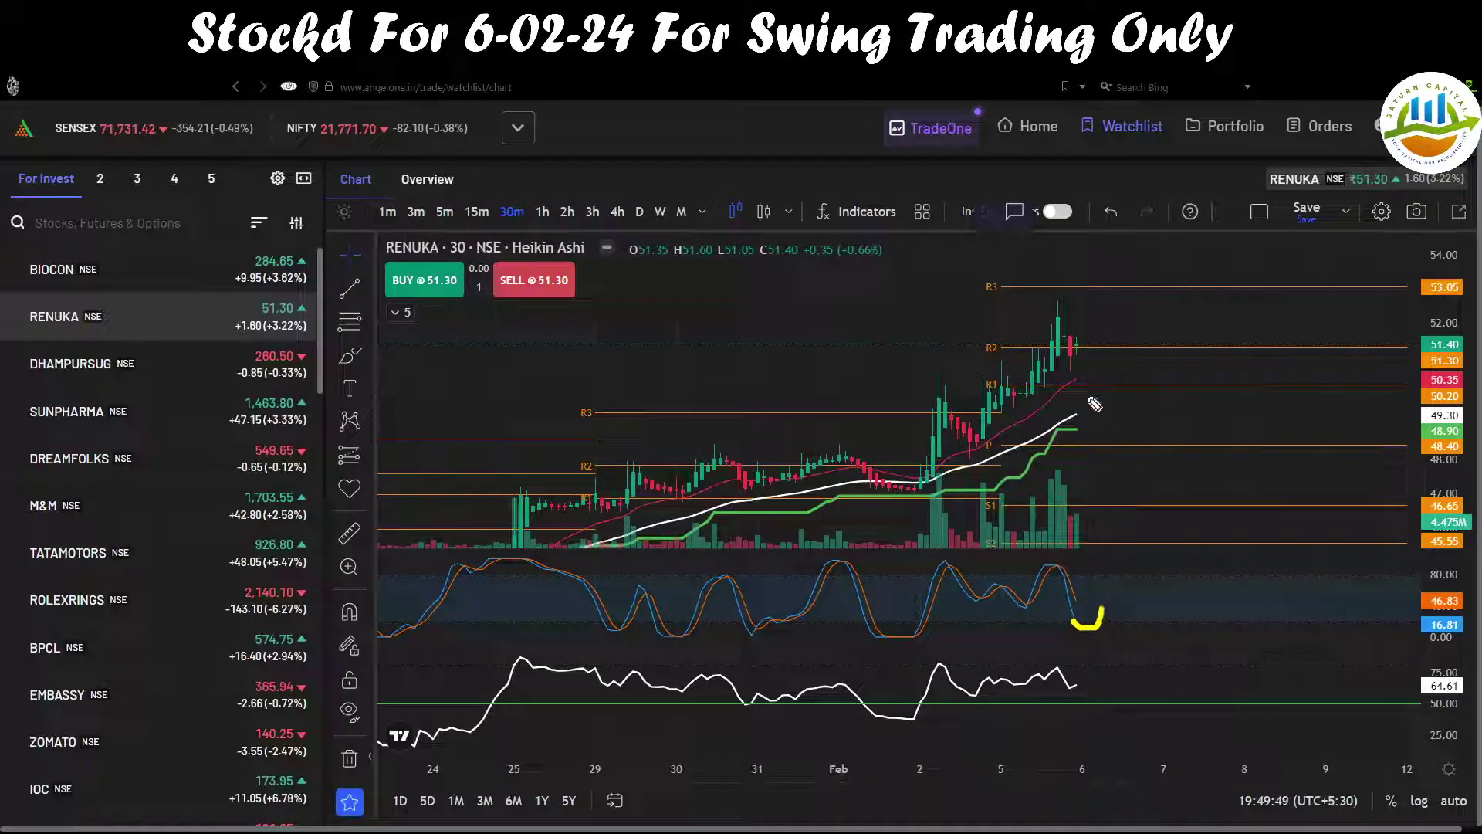
pyautogui.moveTo(1067, 361); pyautogui.dragTo(1104, 361)
pyautogui.moveTo(1430, 382)
pyautogui.mouseDown()
pyautogui.moveTo(1471, 379)
pyautogui.moveTo(1428, 380)
pyautogui.mouseUp()
pyautogui.press('Escape')
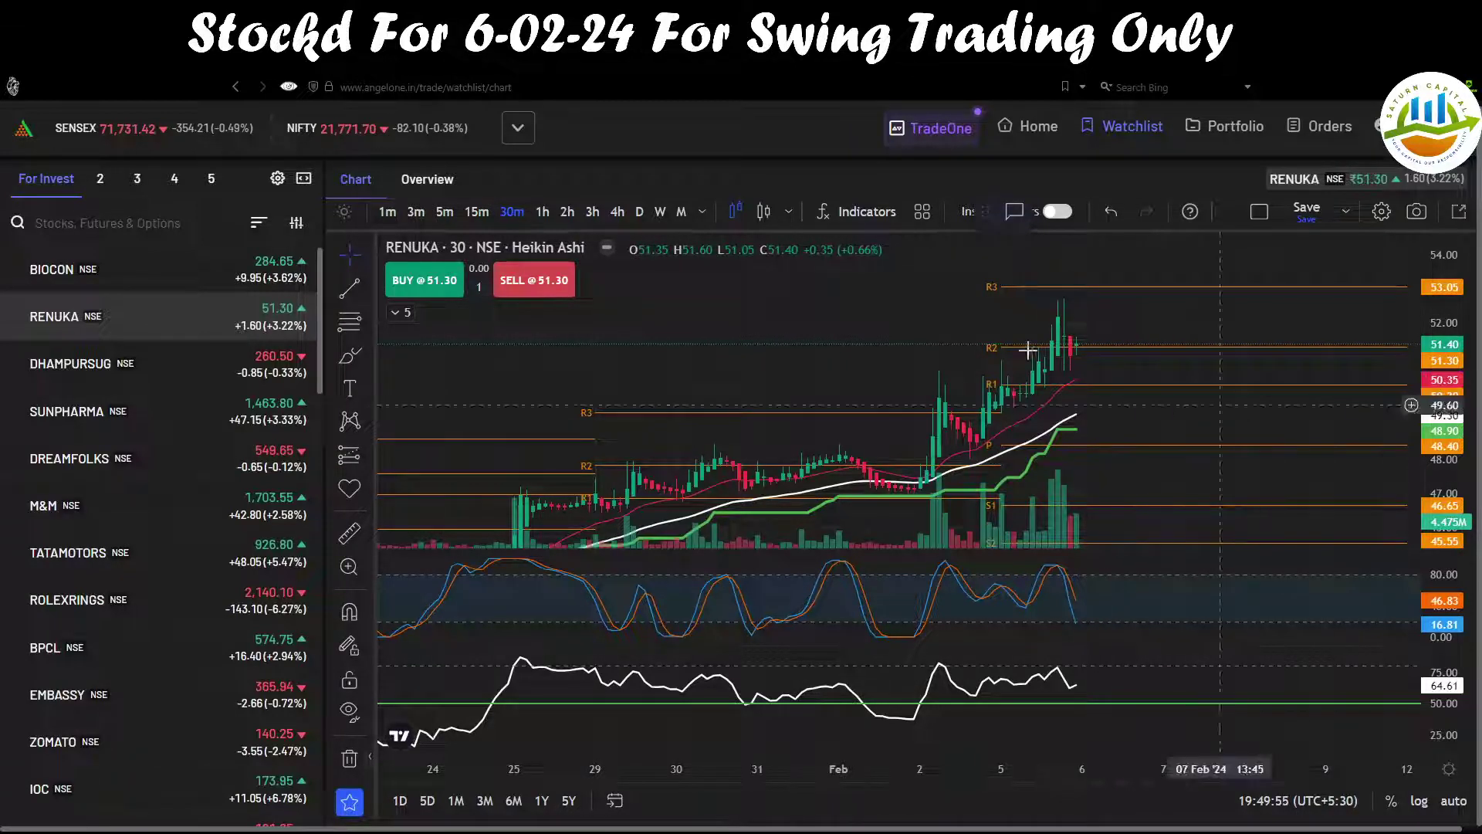
# Change RENUKA's chart to the 1-hour interval, sketch a pullback from the latest candle to a line along R1, and clear the drawings.
pyautogui.click(543, 214)
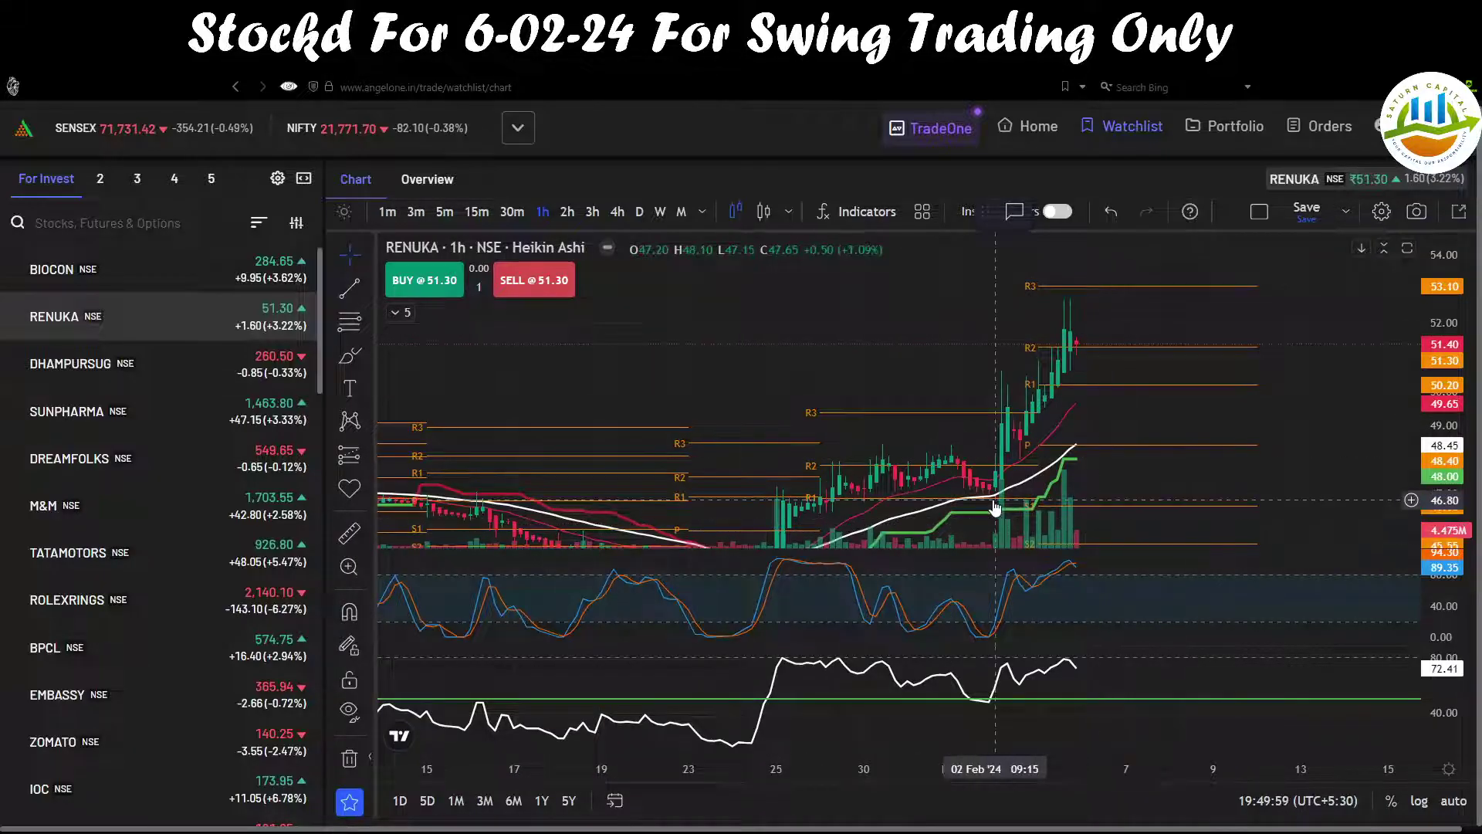
pyautogui.moveTo(1075, 352)
pyautogui.mouseDown()
pyautogui.moveTo(1082, 380)
pyautogui.moveTo(1296, 381)
pyautogui.mouseUp()
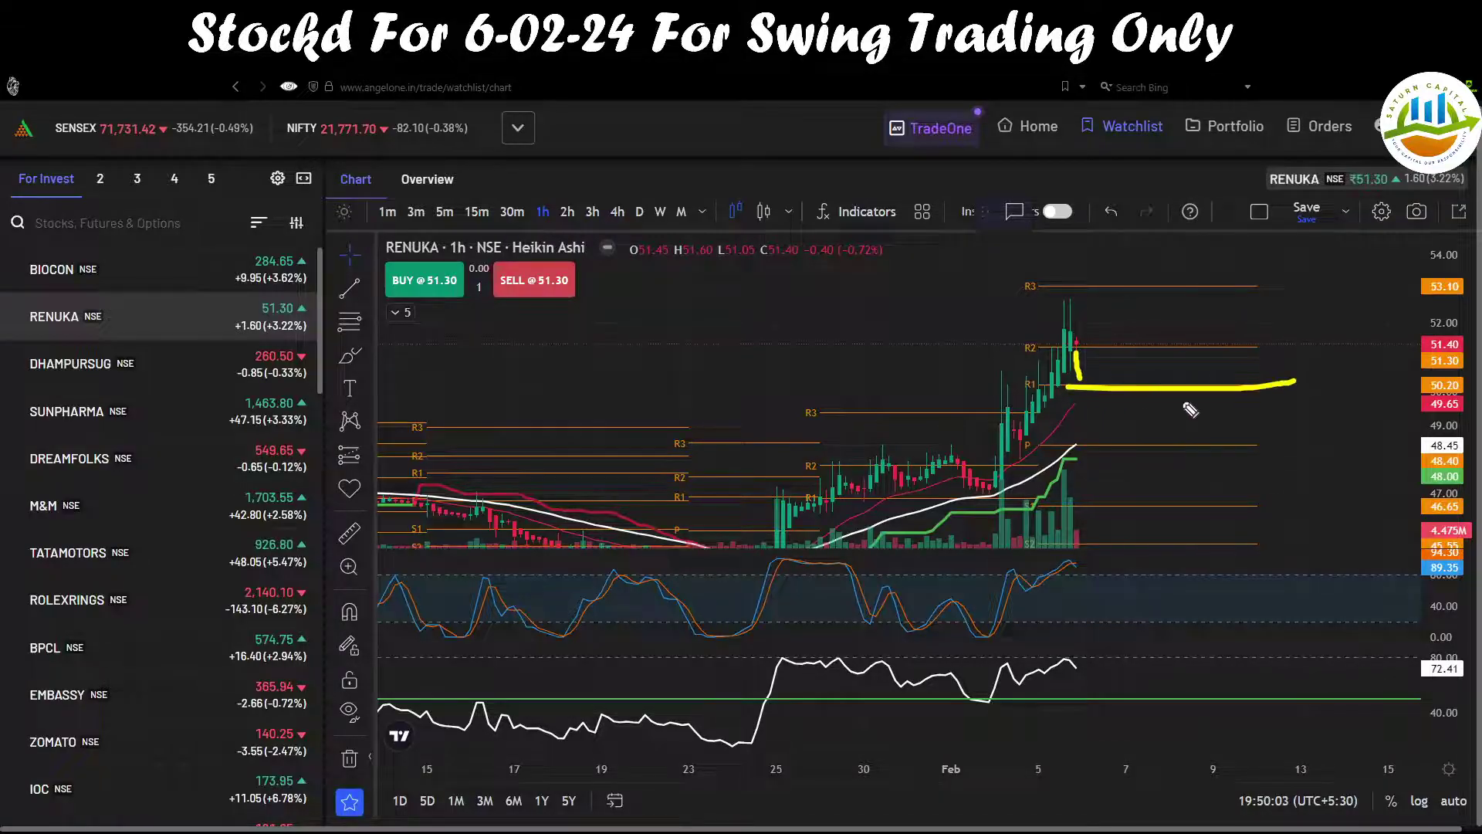
pyautogui.moveTo(1066, 403); pyautogui.dragTo(1091, 401)
pyautogui.press('Escape')
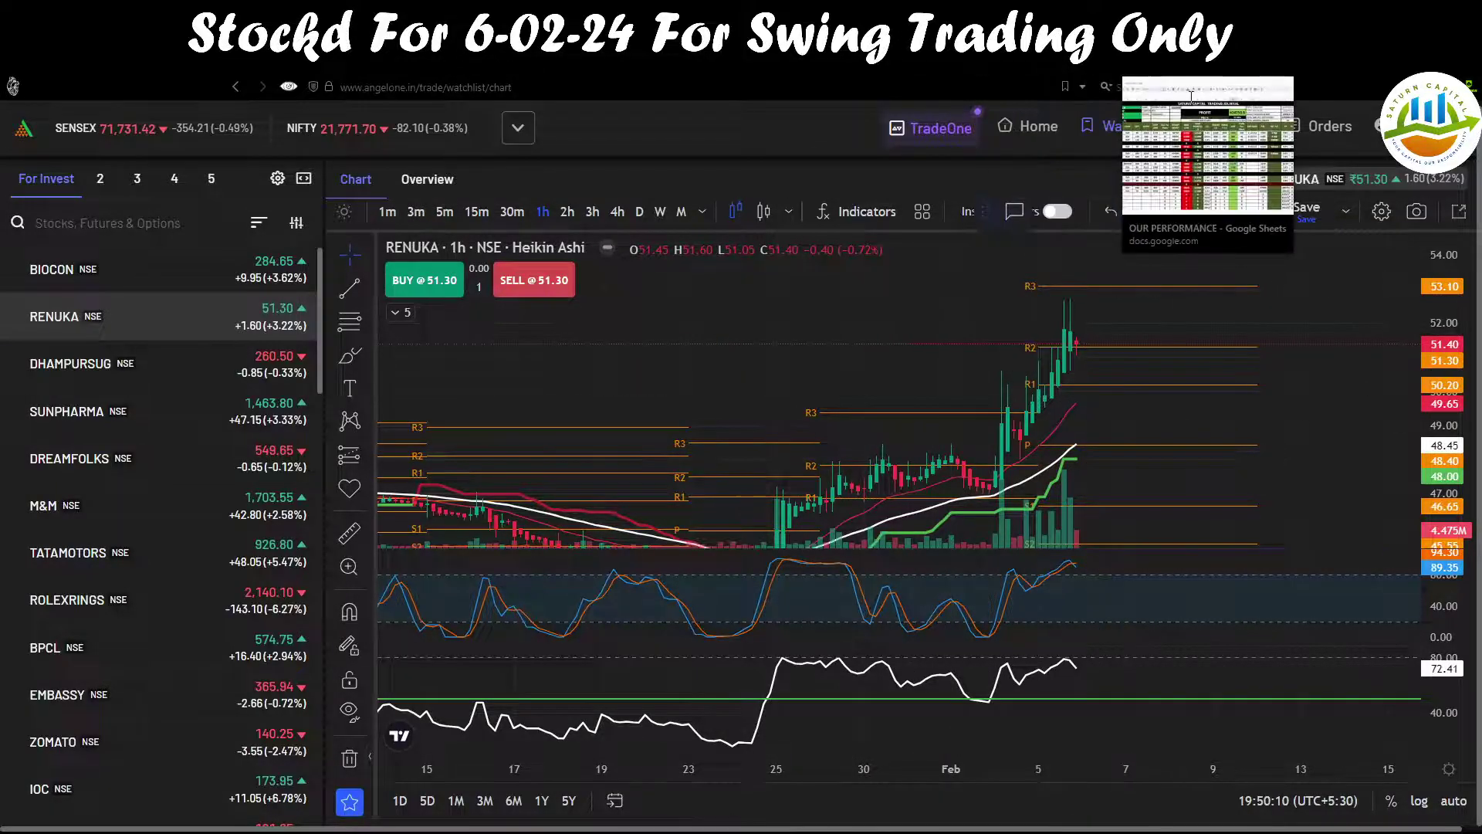
# Switch to the Google Sheets journal and enter an entry price of 50 and a stop loss of 40 for RENUKA SUGAR in row 171.
pyautogui.click(1174, 62)
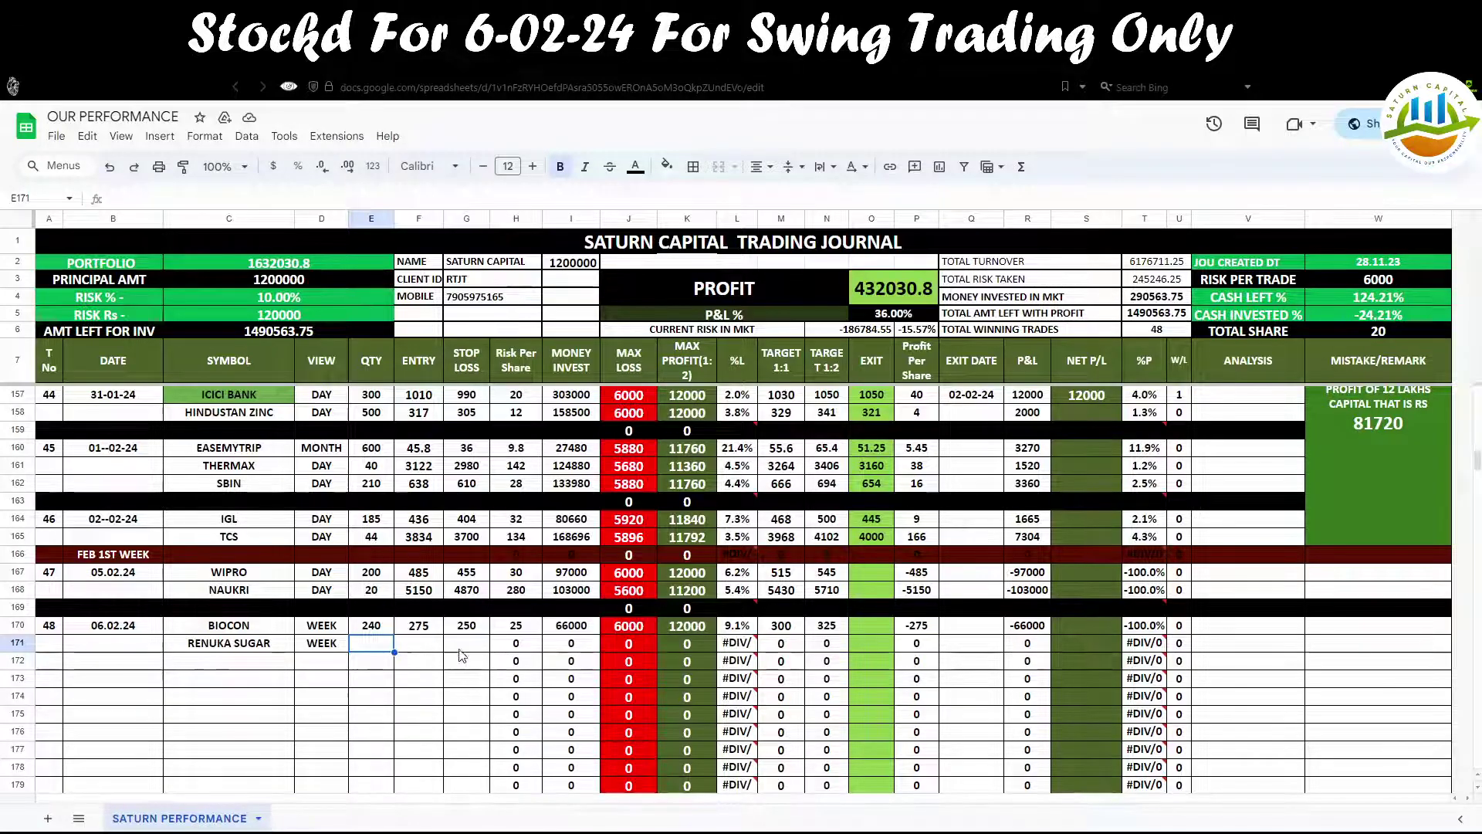
pyautogui.click(423, 651)
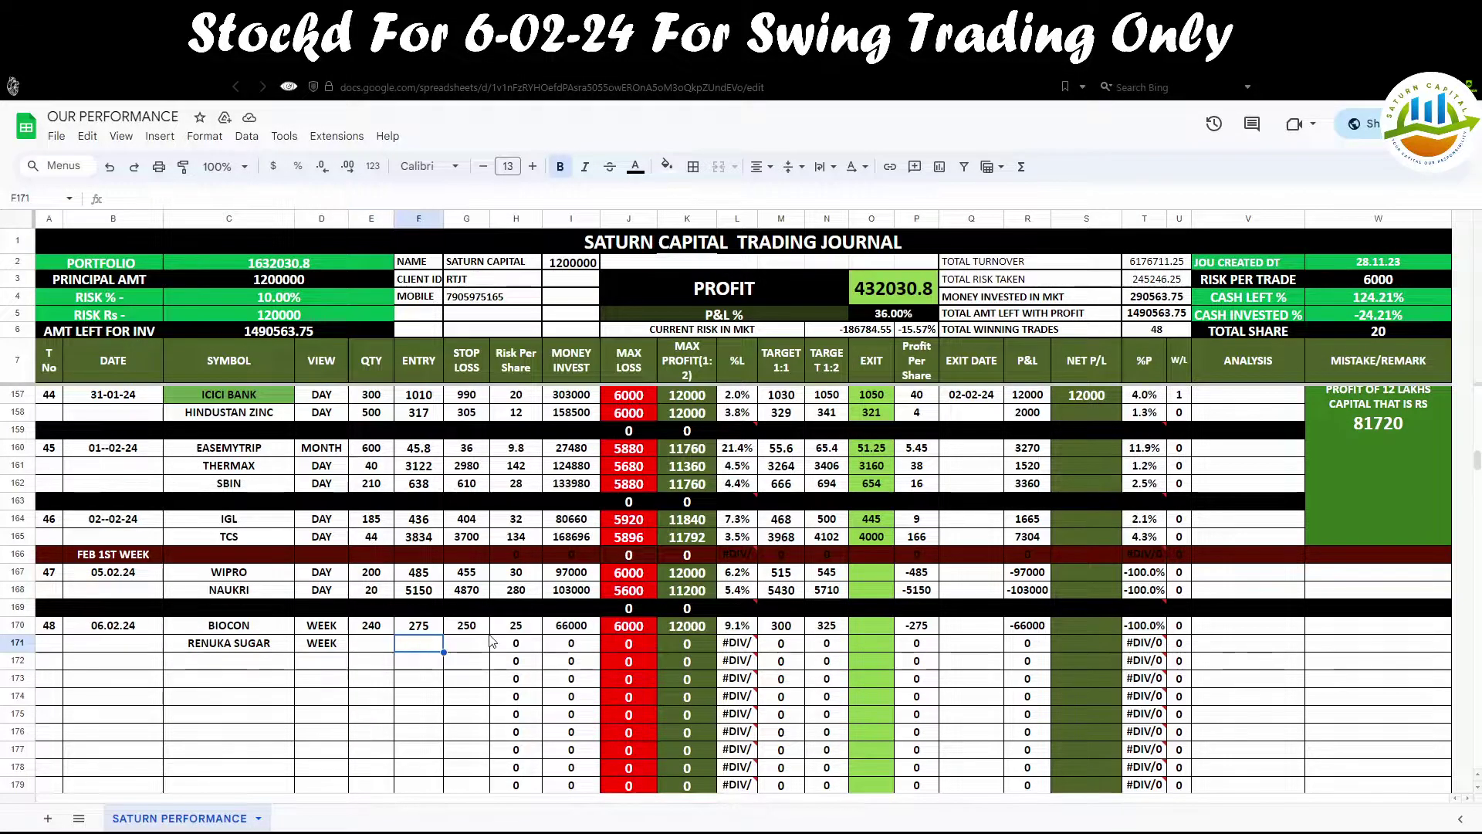
pyautogui.write('50')
pyautogui.click(458, 666)
pyautogui.click(466, 649)
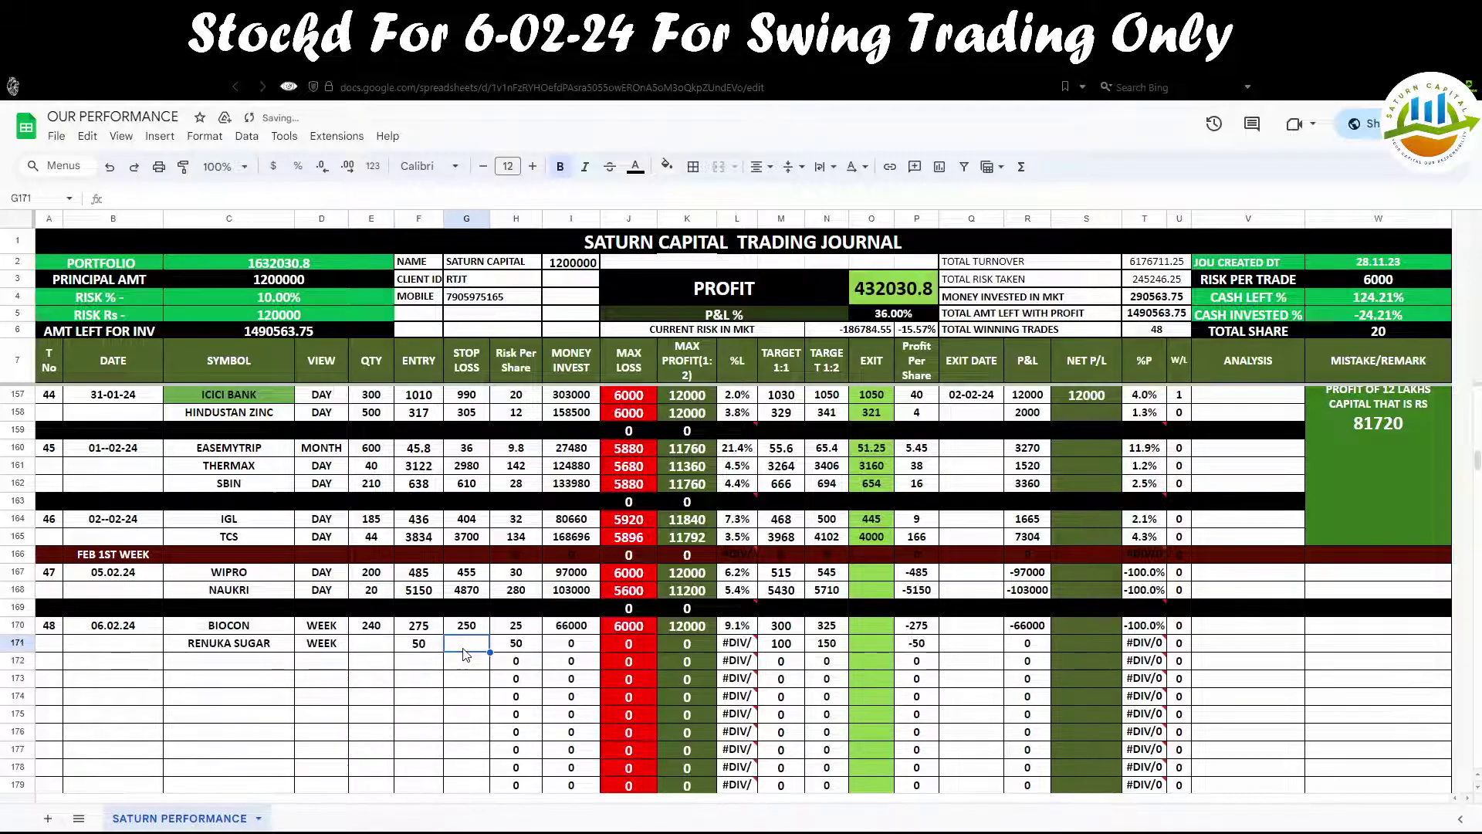
pyautogui.write('40')
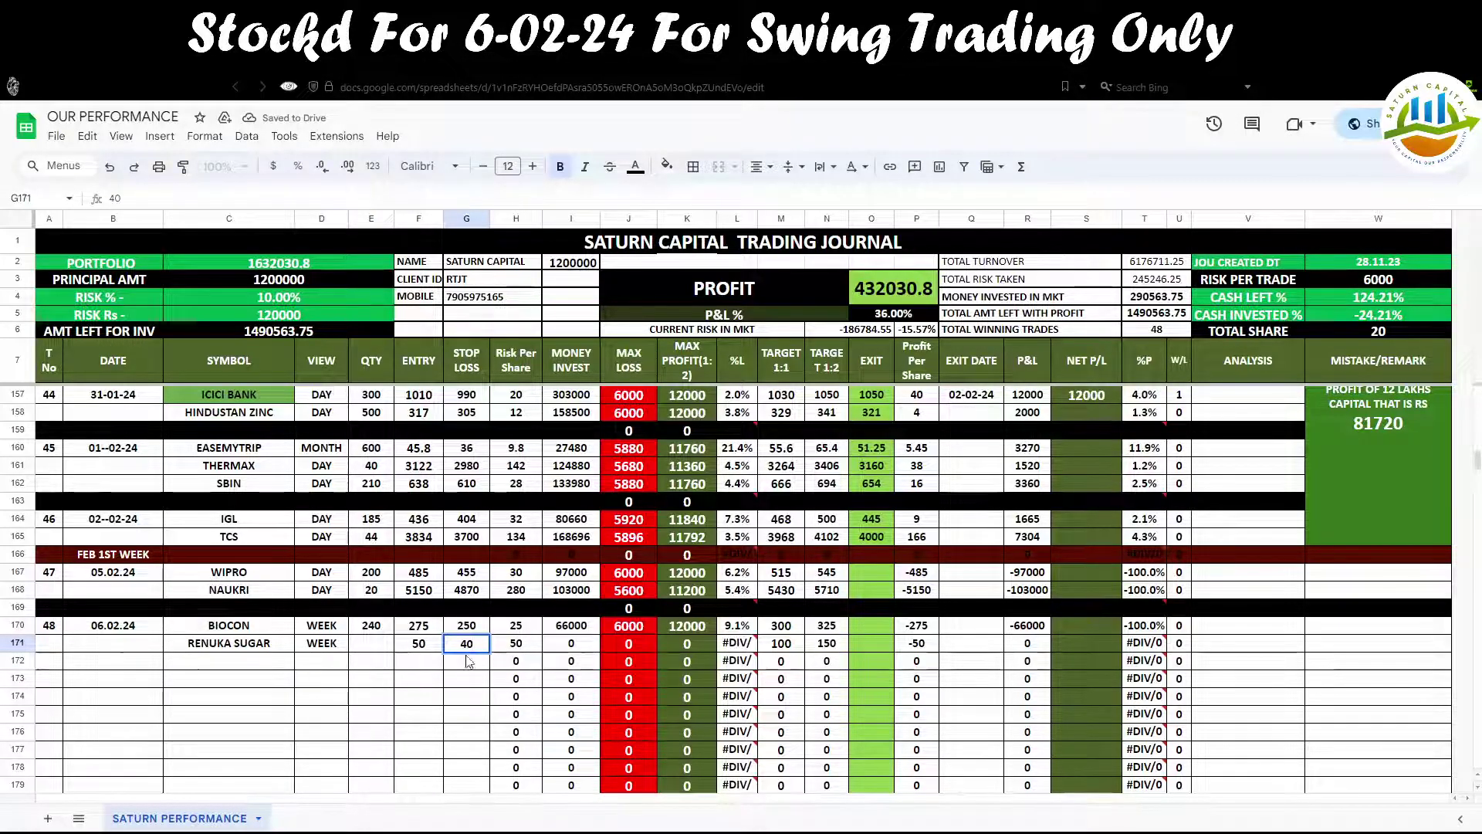
pyautogui.click(464, 684)
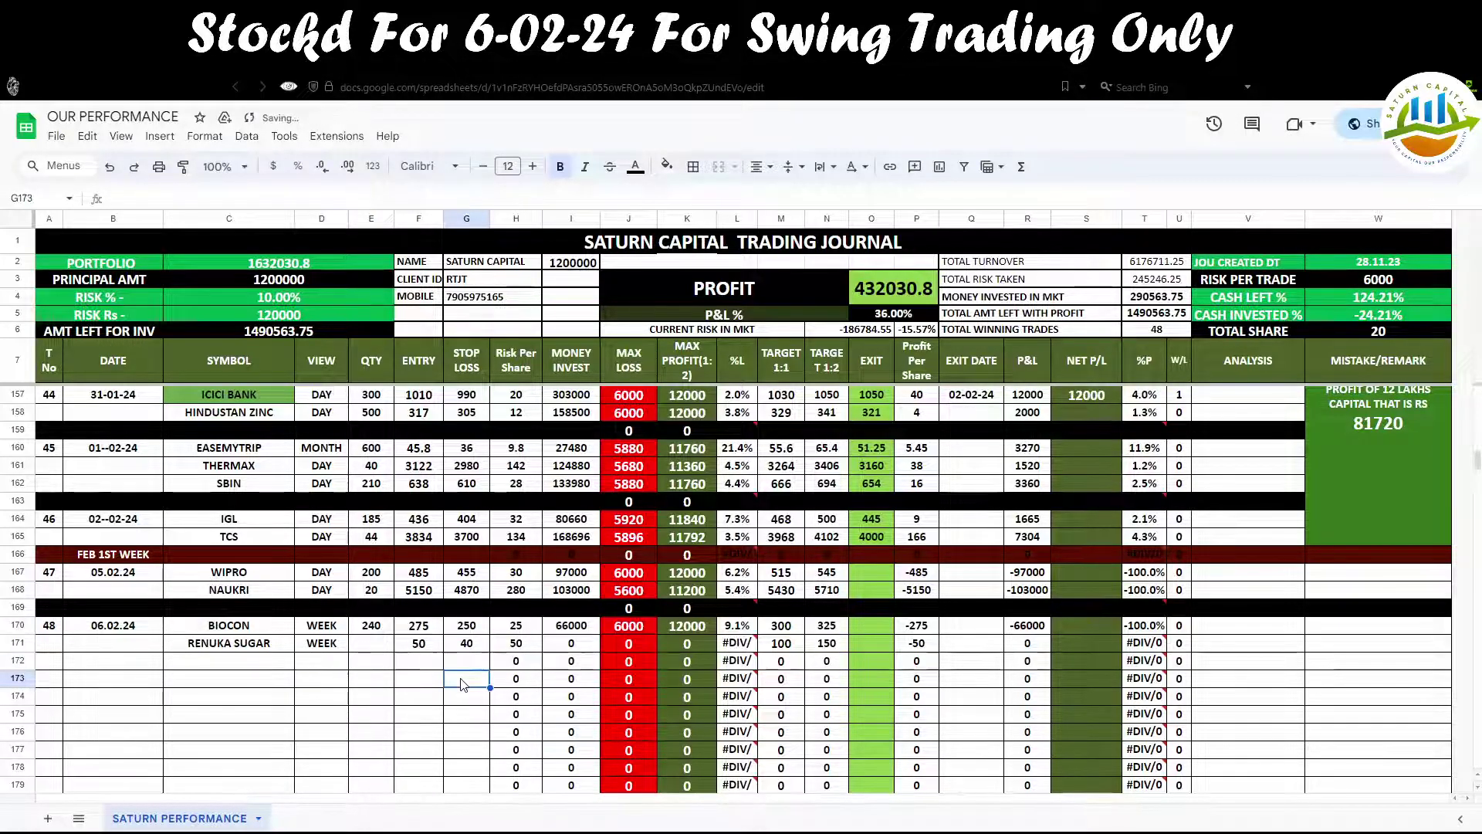
# Enter 100 as the RENUKA SUGAR quantity in row 171.
pyautogui.click(365, 647)
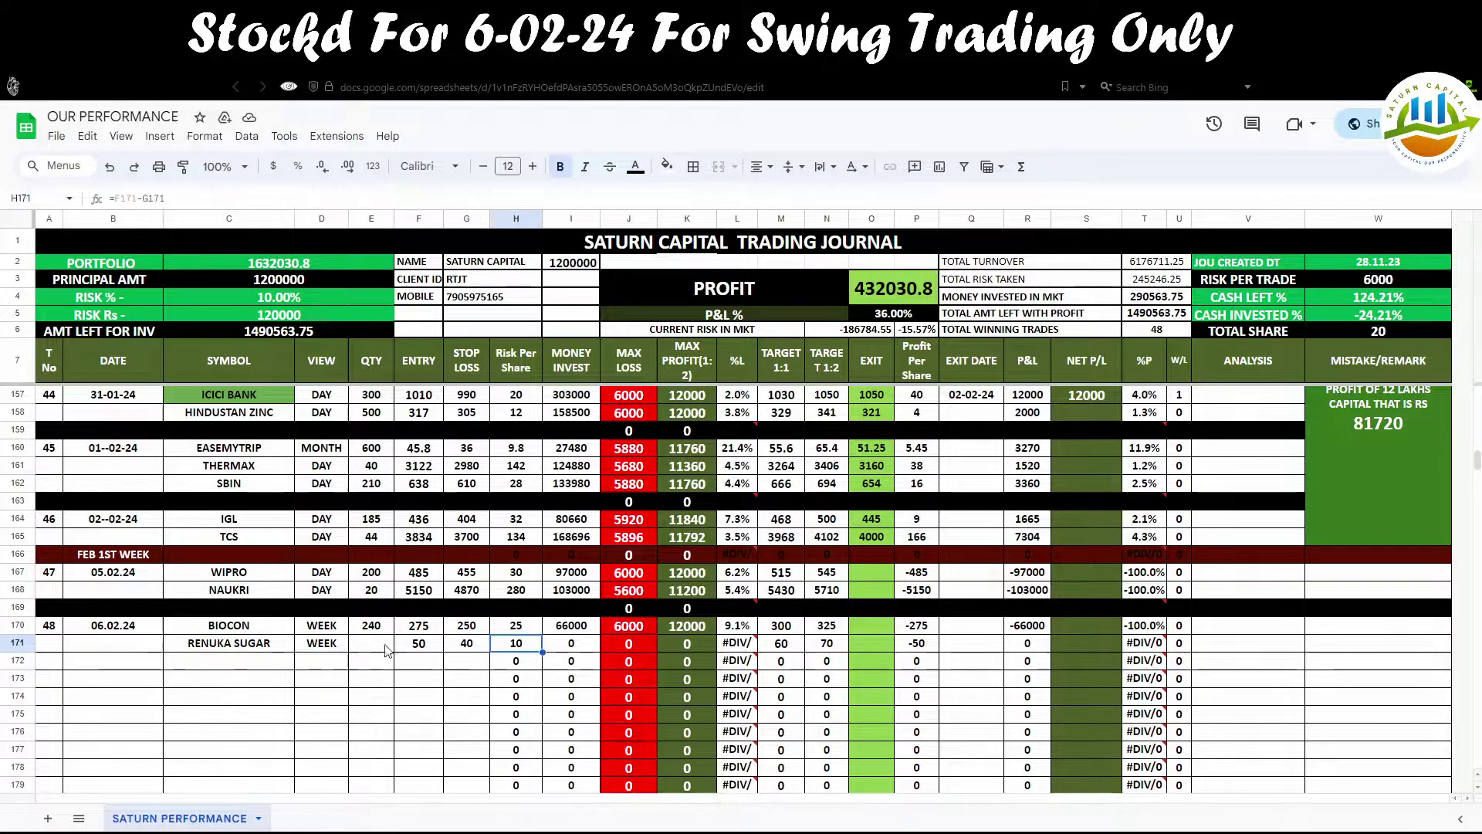
pyautogui.write('100')
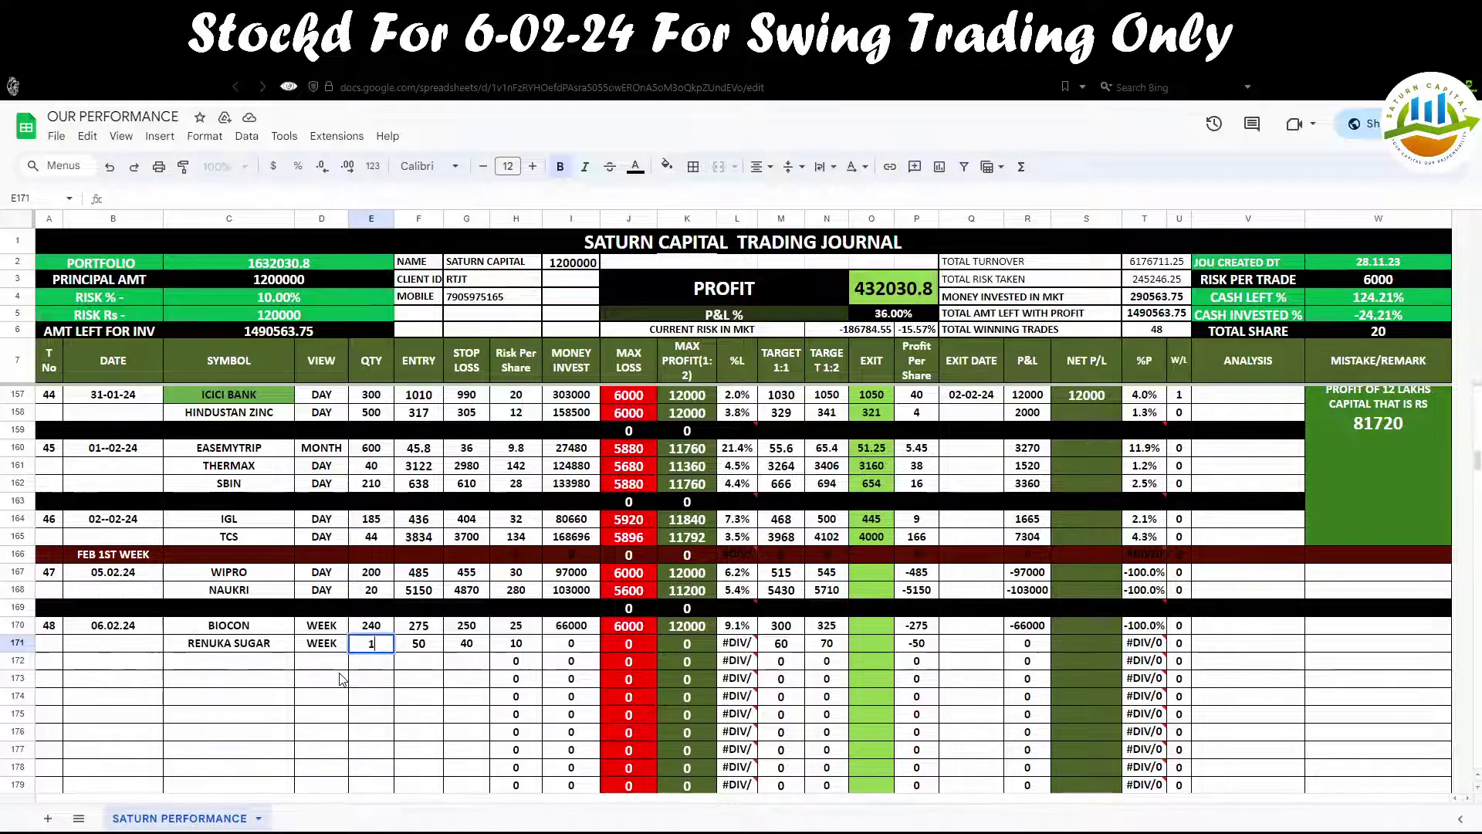
pyautogui.click(412, 681)
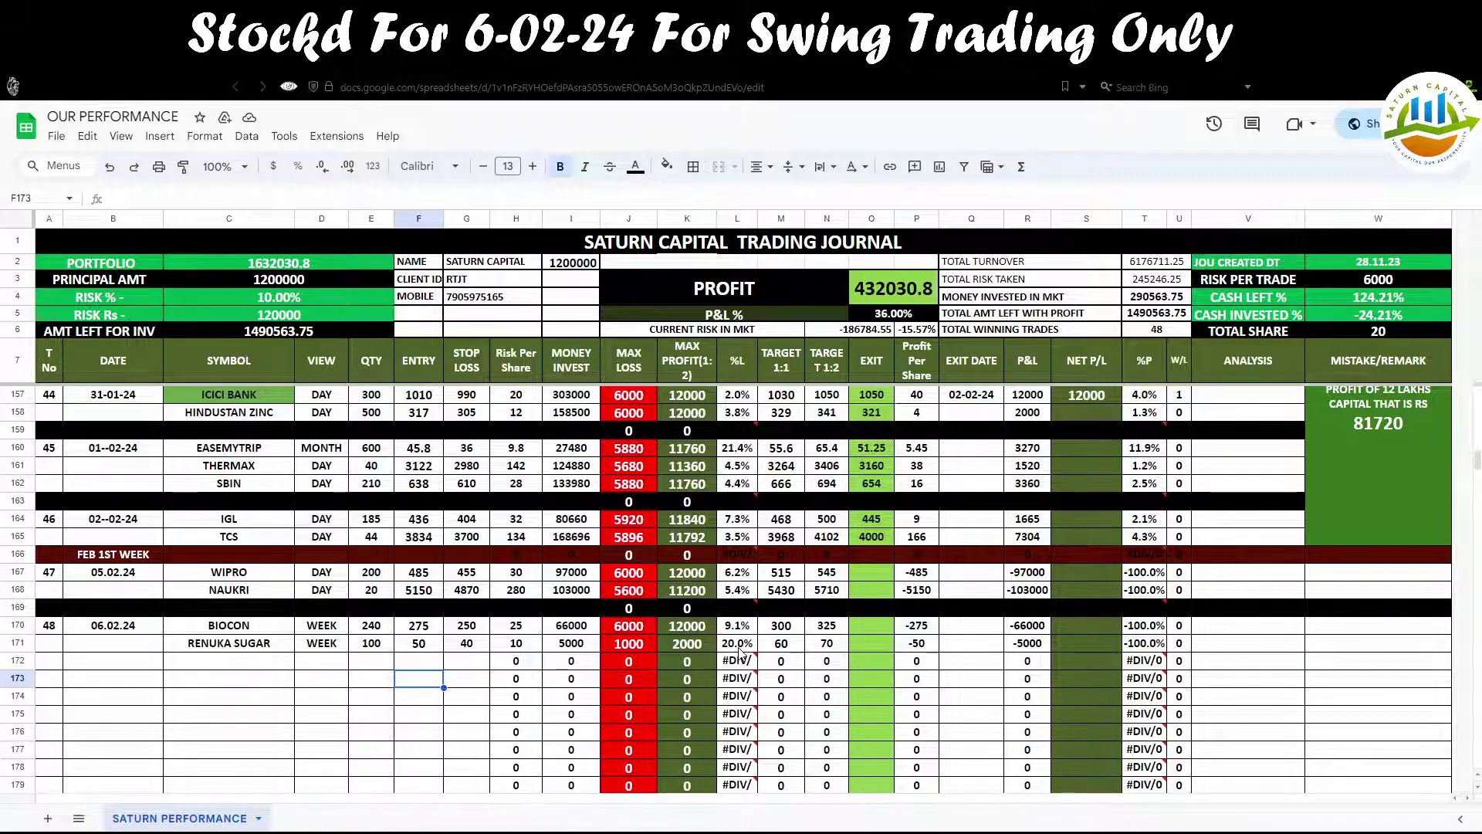
# Check RENUKA SUGAR's stop loss and risk per share, and set its quantity to 600.
pyautogui.click(465, 648)
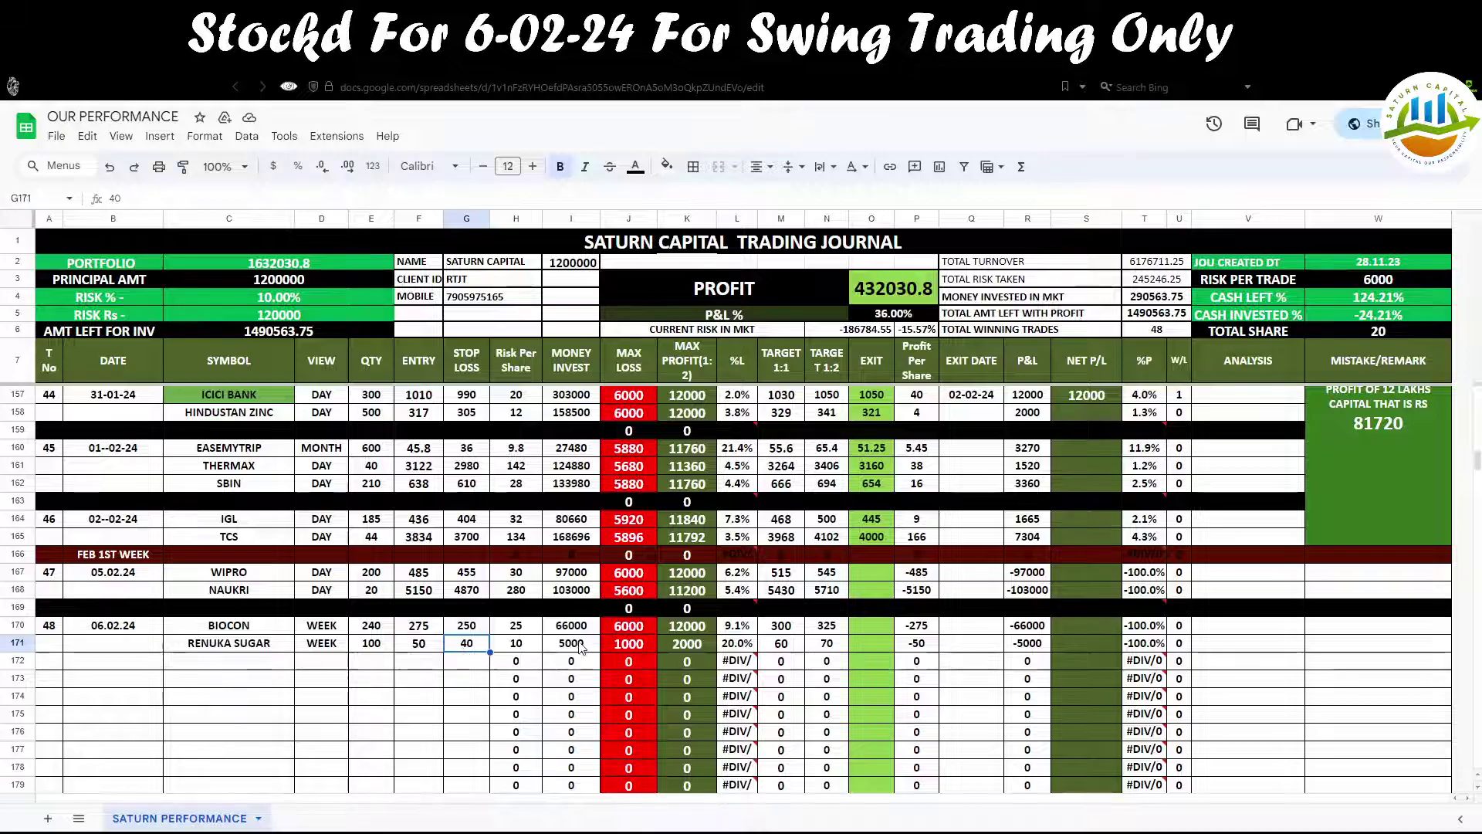
pyautogui.click(517, 647)
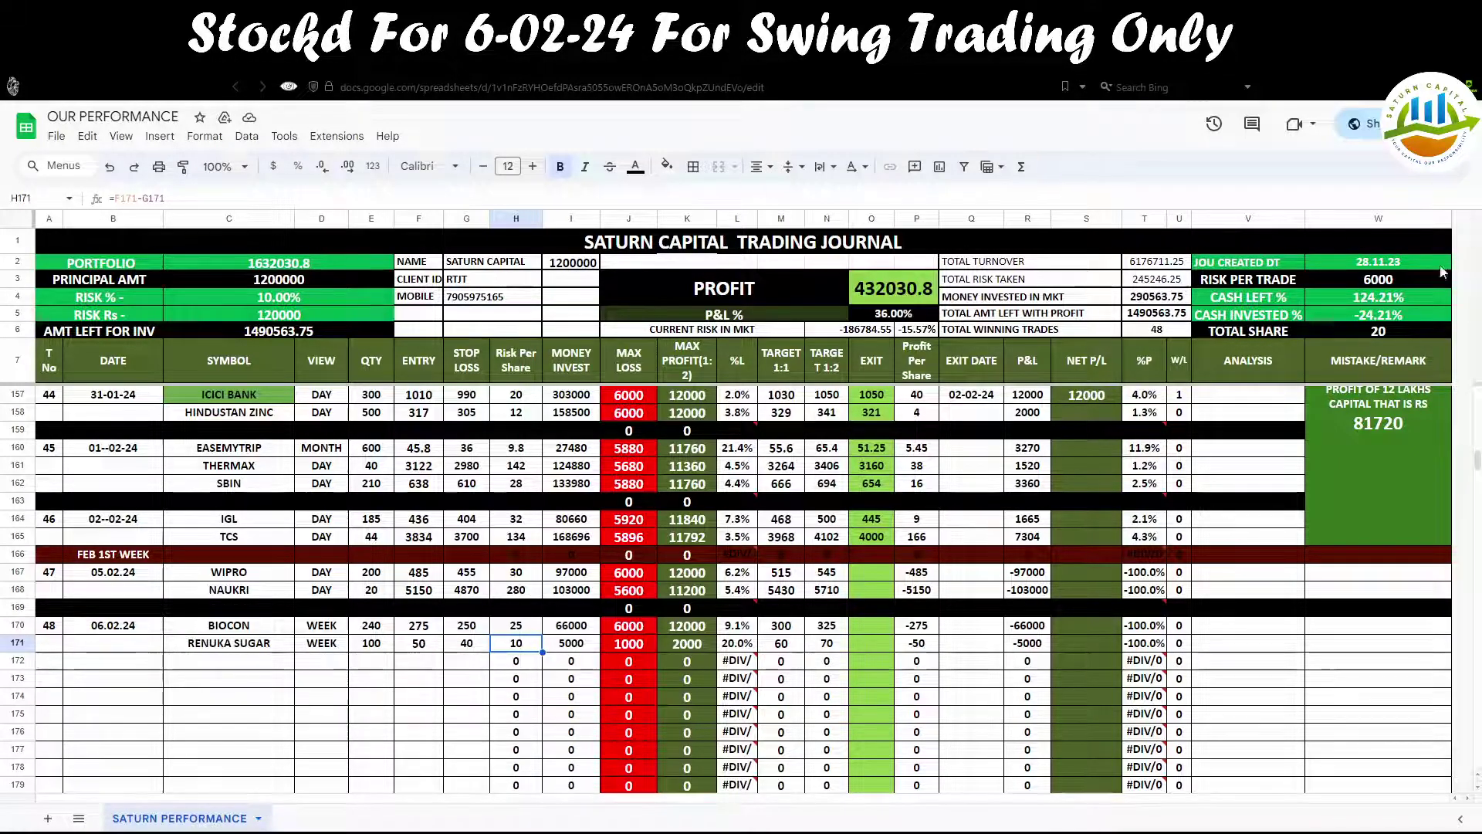
pyautogui.click(370, 648)
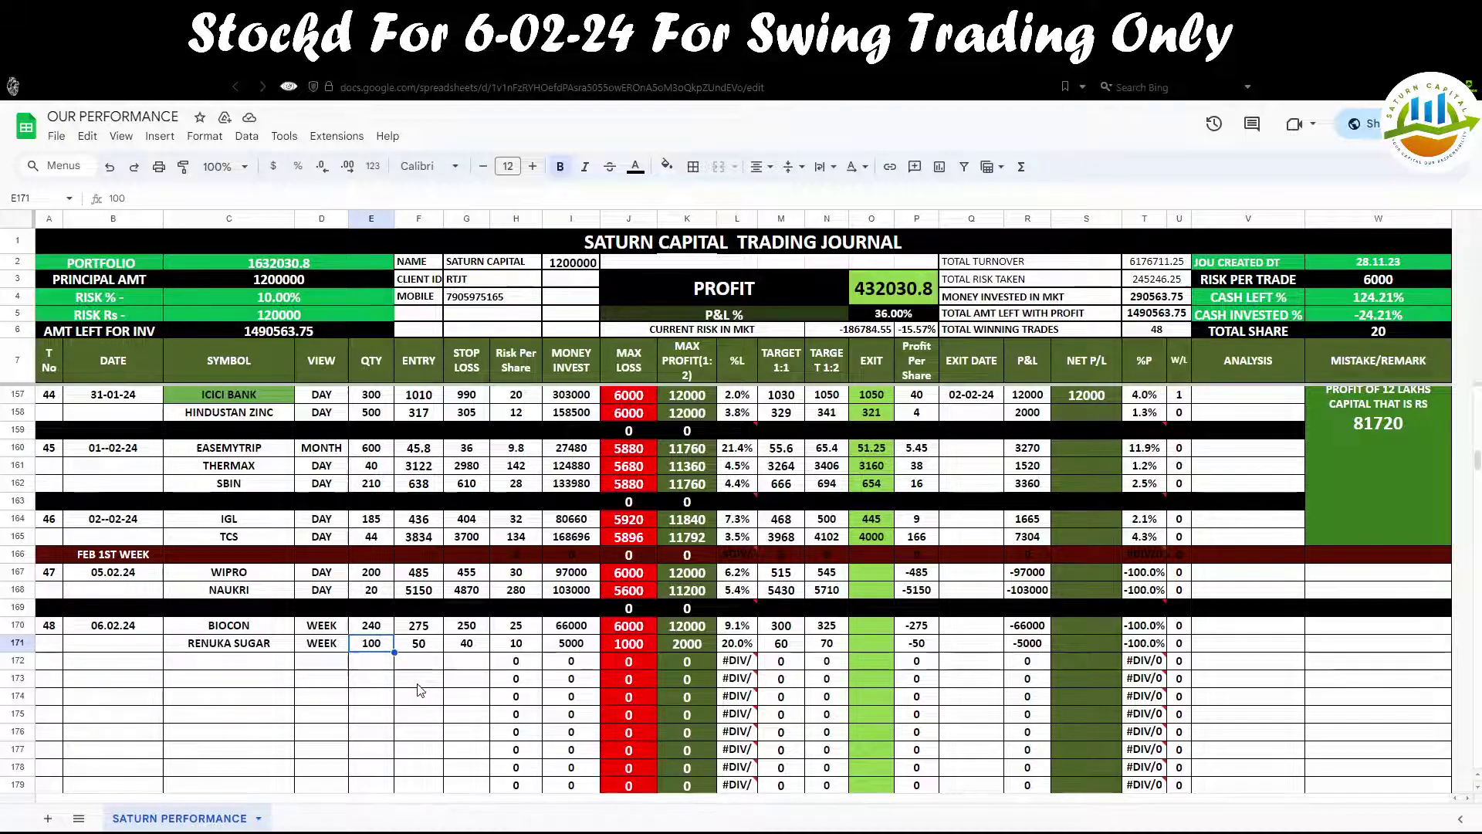
pyautogui.write('6')
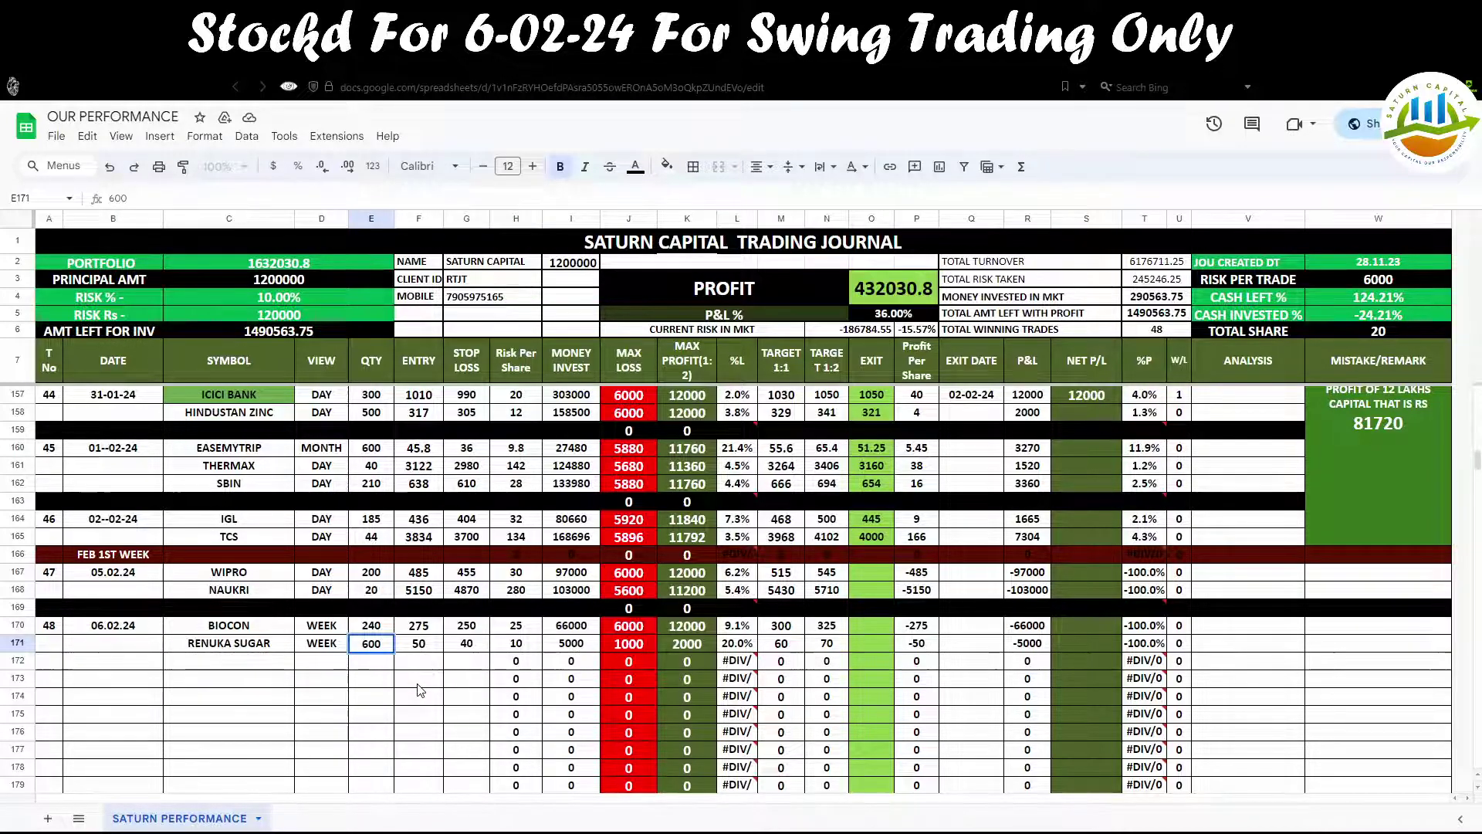
pyautogui.click(418, 683)
# Review RENUKA SUGAR's money invested, targets, maximum loss and maximum profit, and the earlier WIPRO, NAUKRI and TCS entries.
pyautogui.click(576, 647)
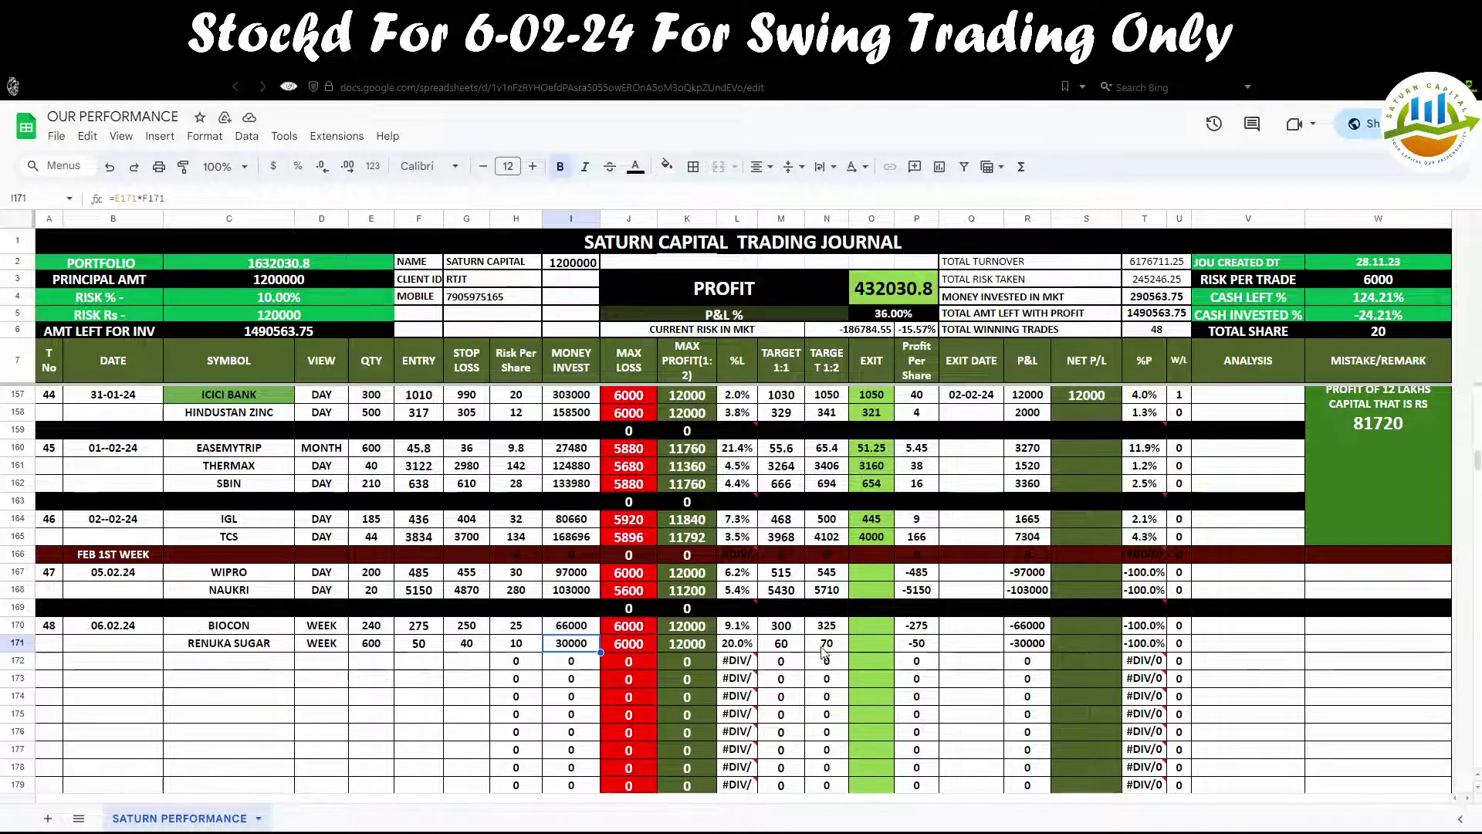
pyautogui.click(778, 645)
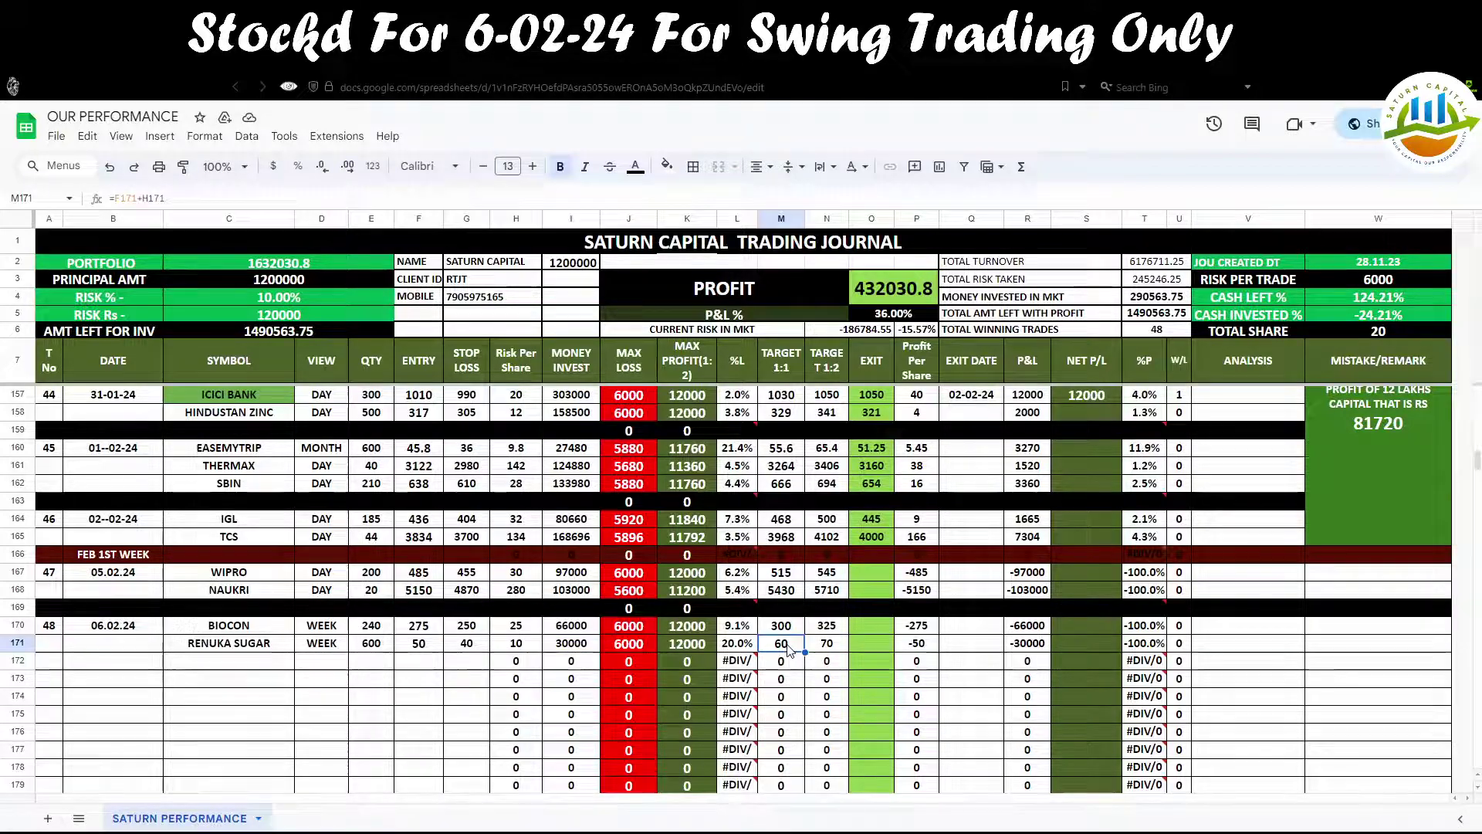
pyautogui.click(639, 647)
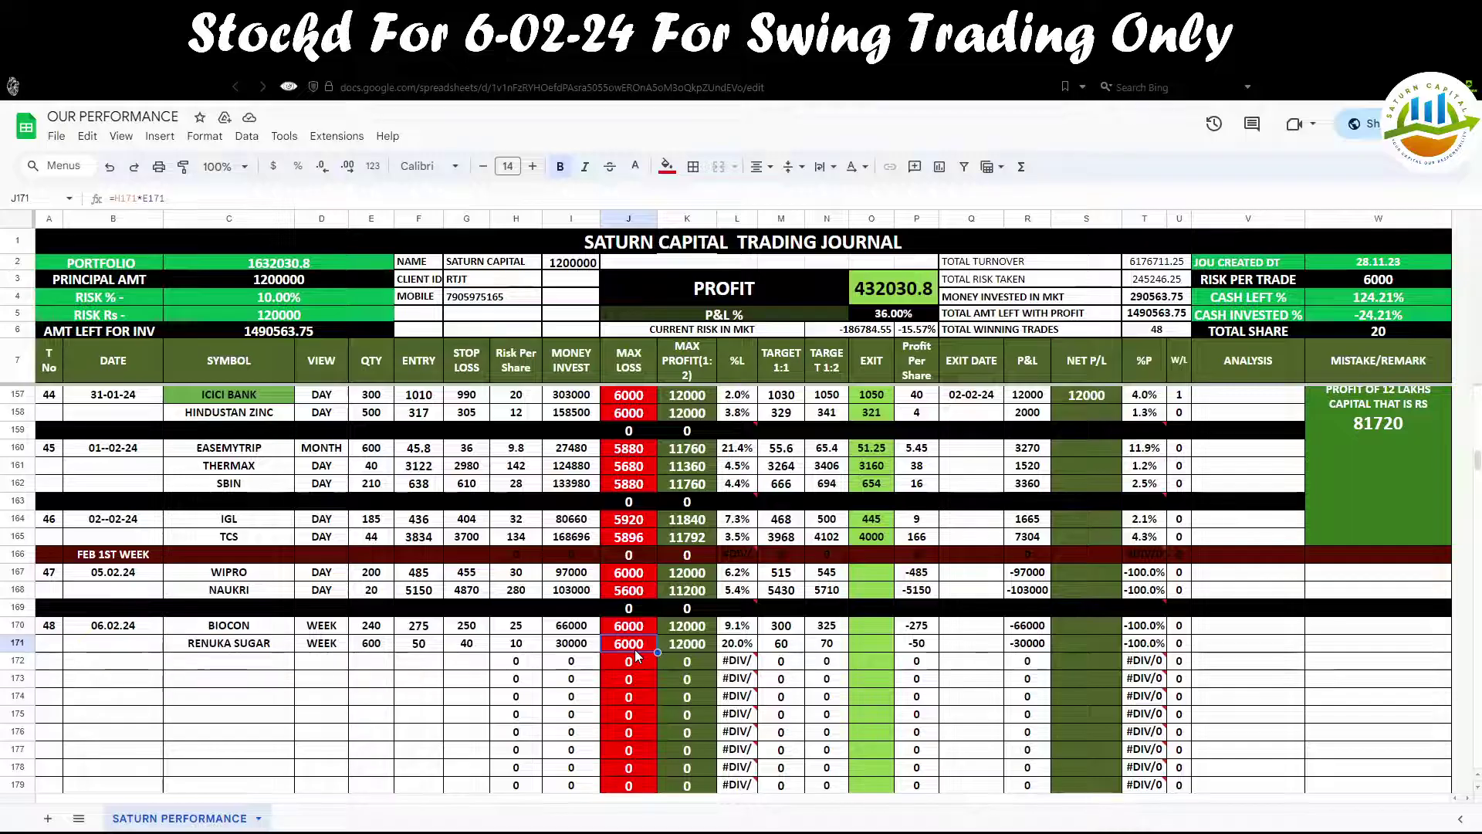
pyautogui.click(827, 645)
pyautogui.click(688, 648)
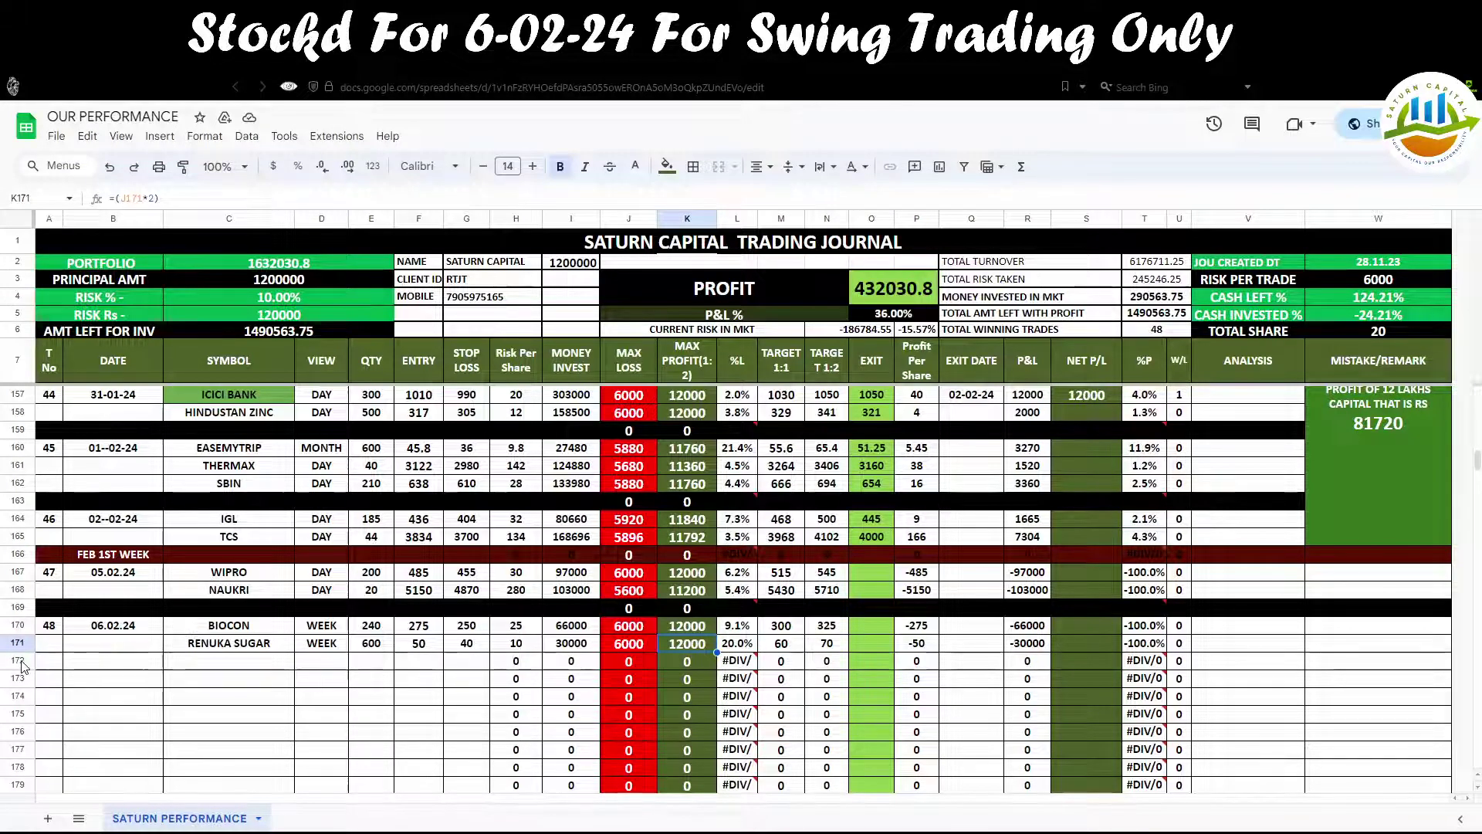
pyautogui.click(255, 576)
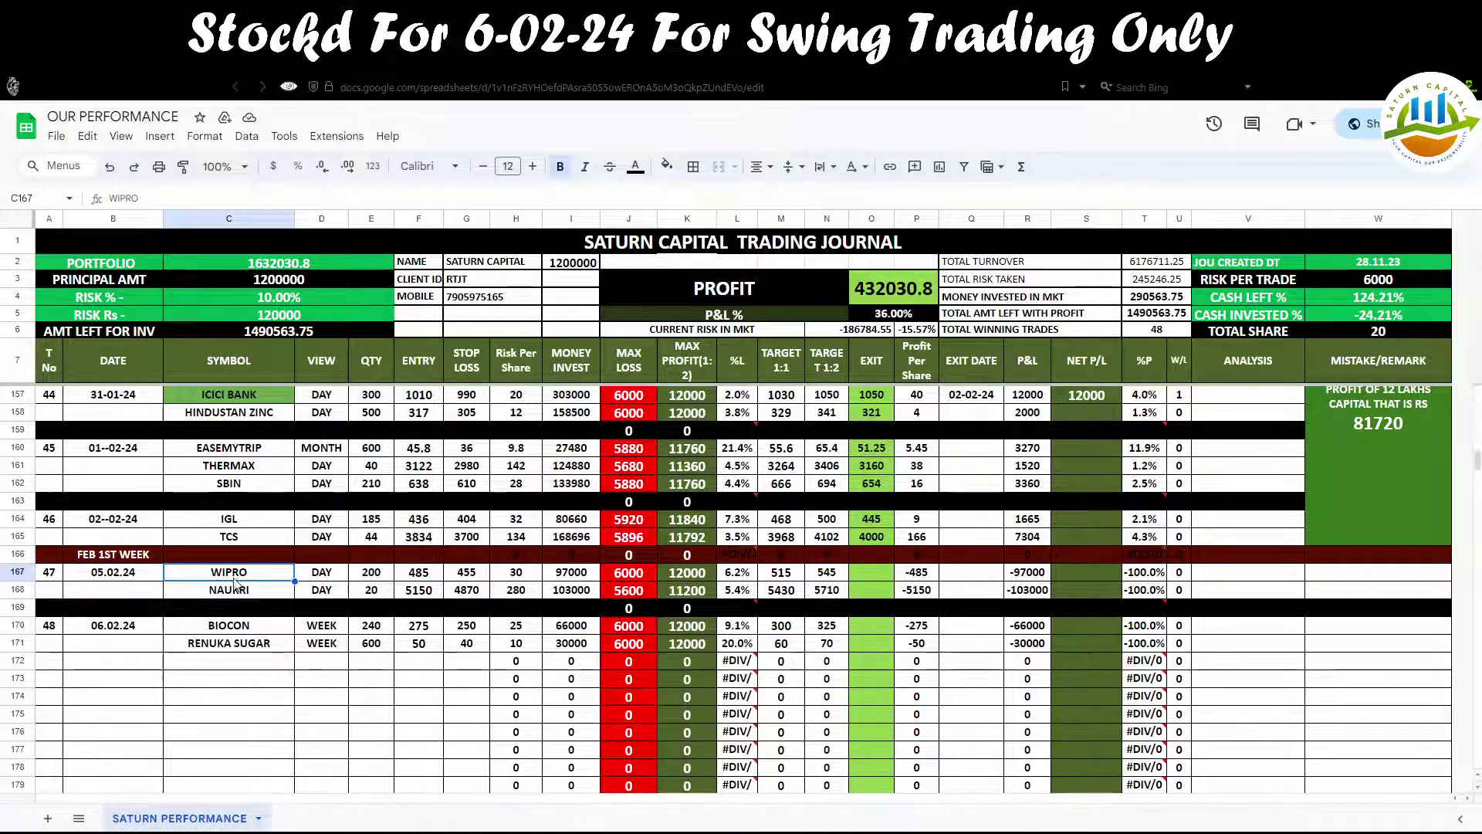
pyautogui.click(242, 595)
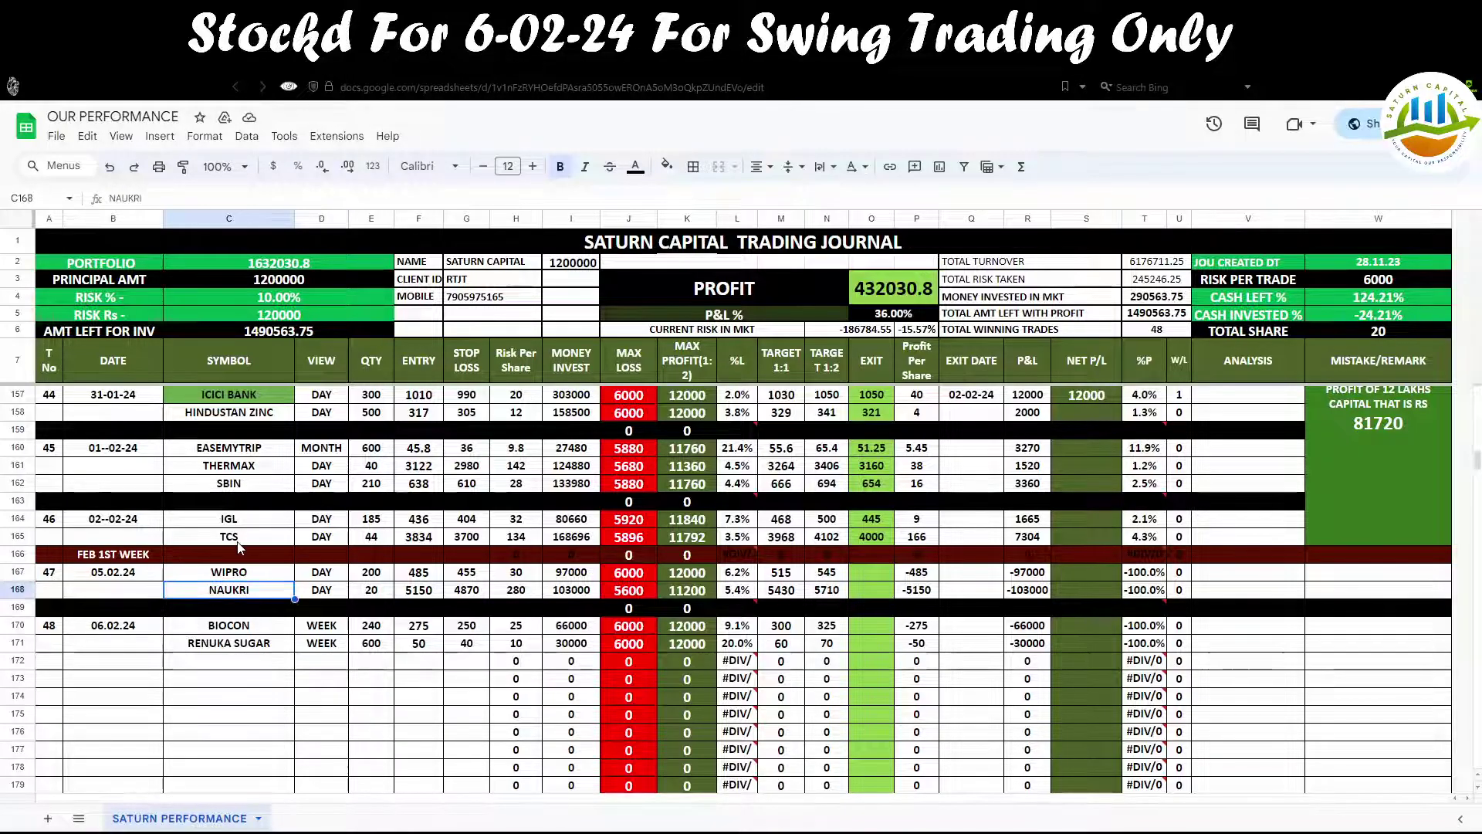
pyautogui.click(237, 544)
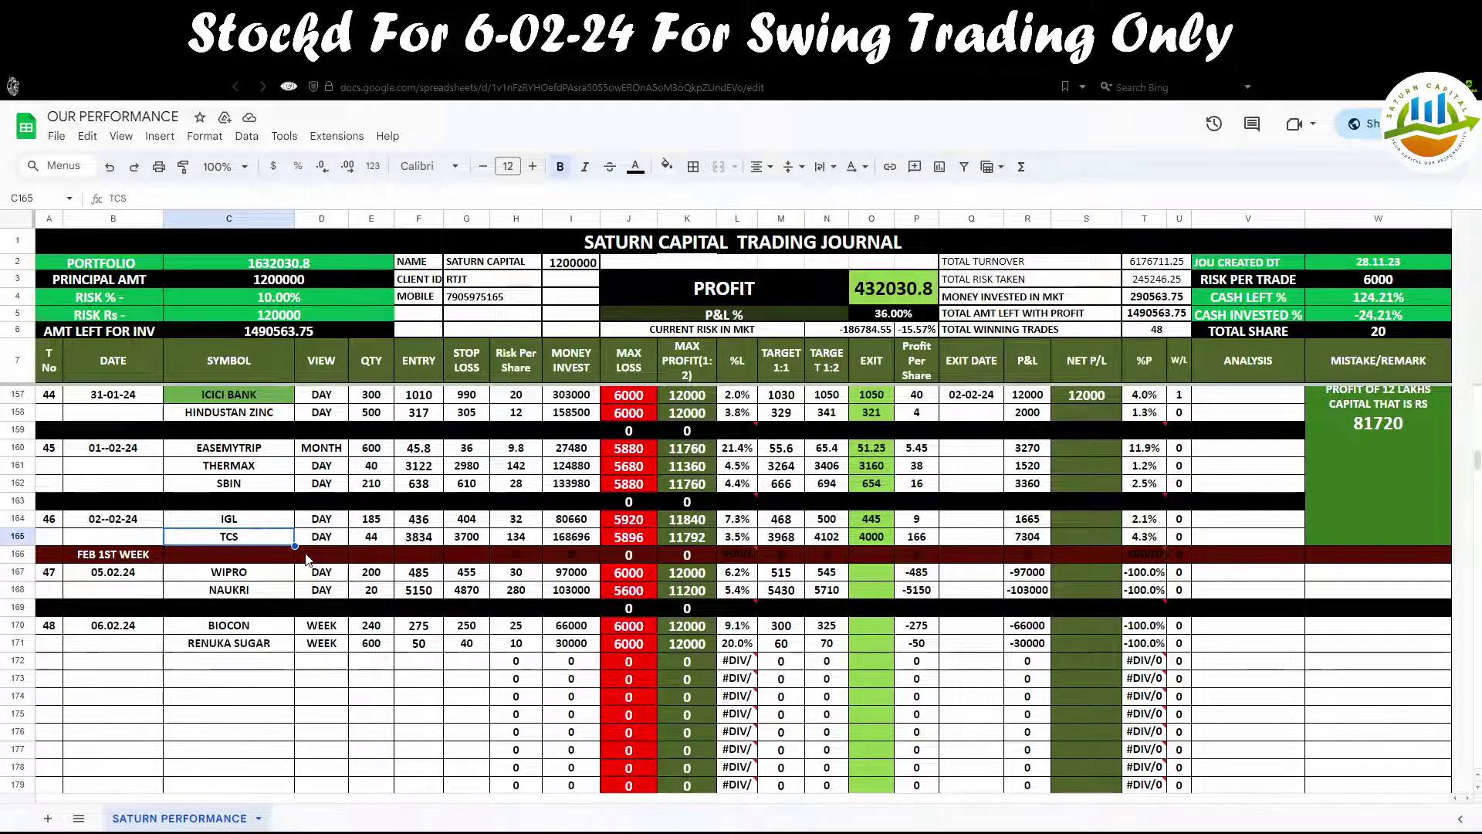
# Switch to Angel One and open the NIFTY chart at the daily interval.
pyautogui.click(309, 166)
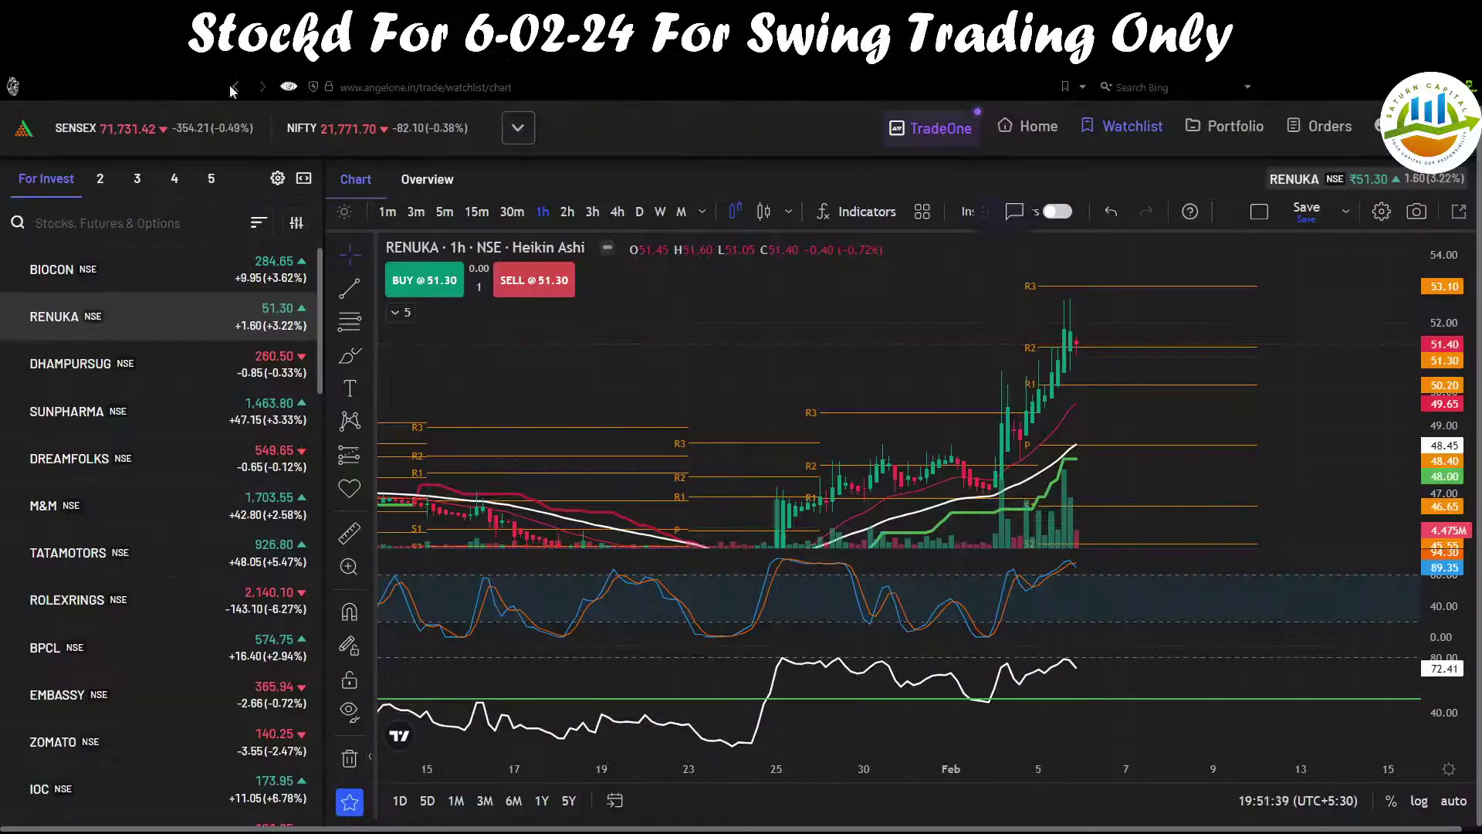
pyautogui.moveTo(339, 129)
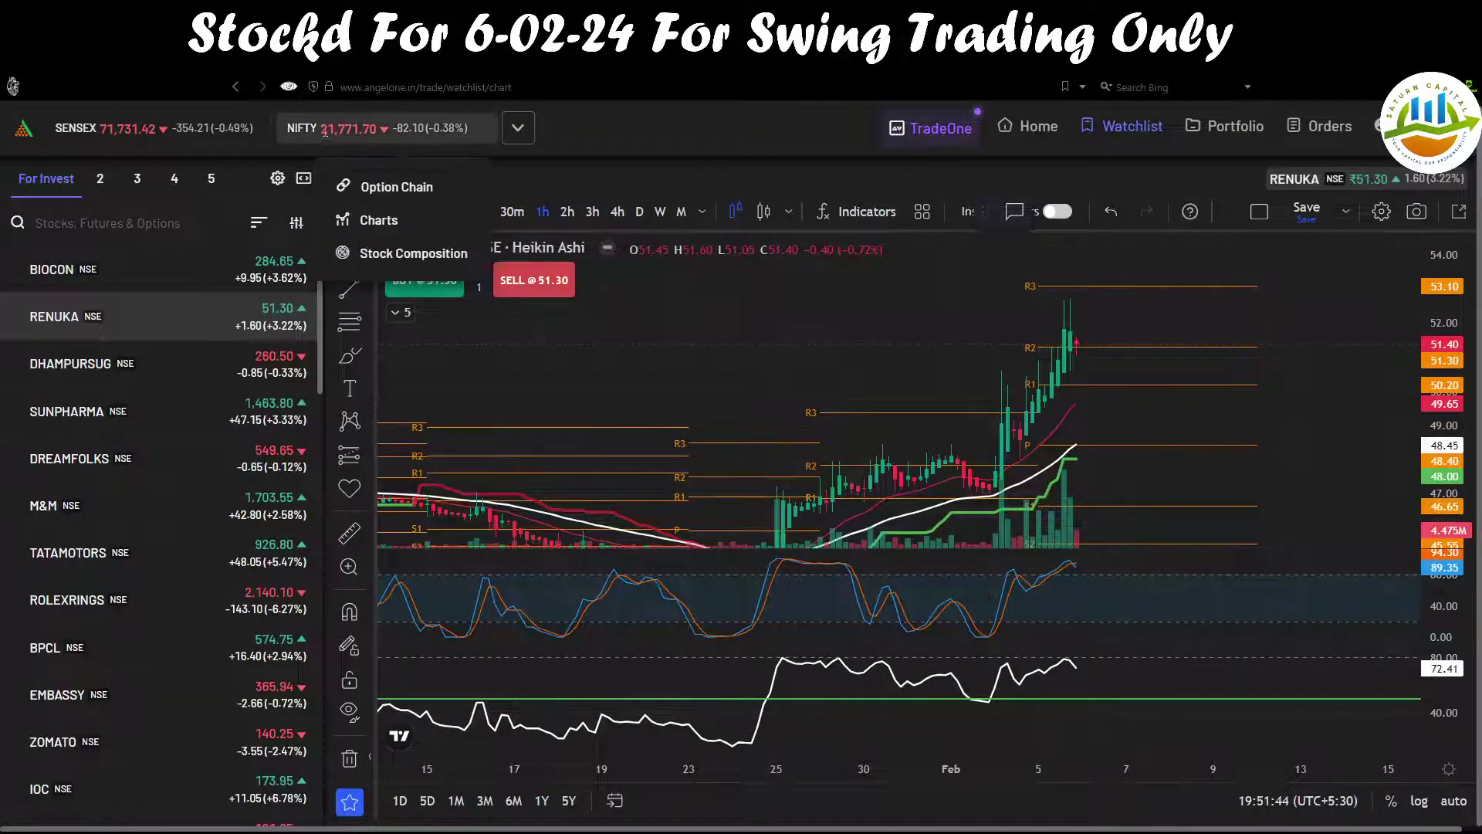
pyautogui.click(373, 228)
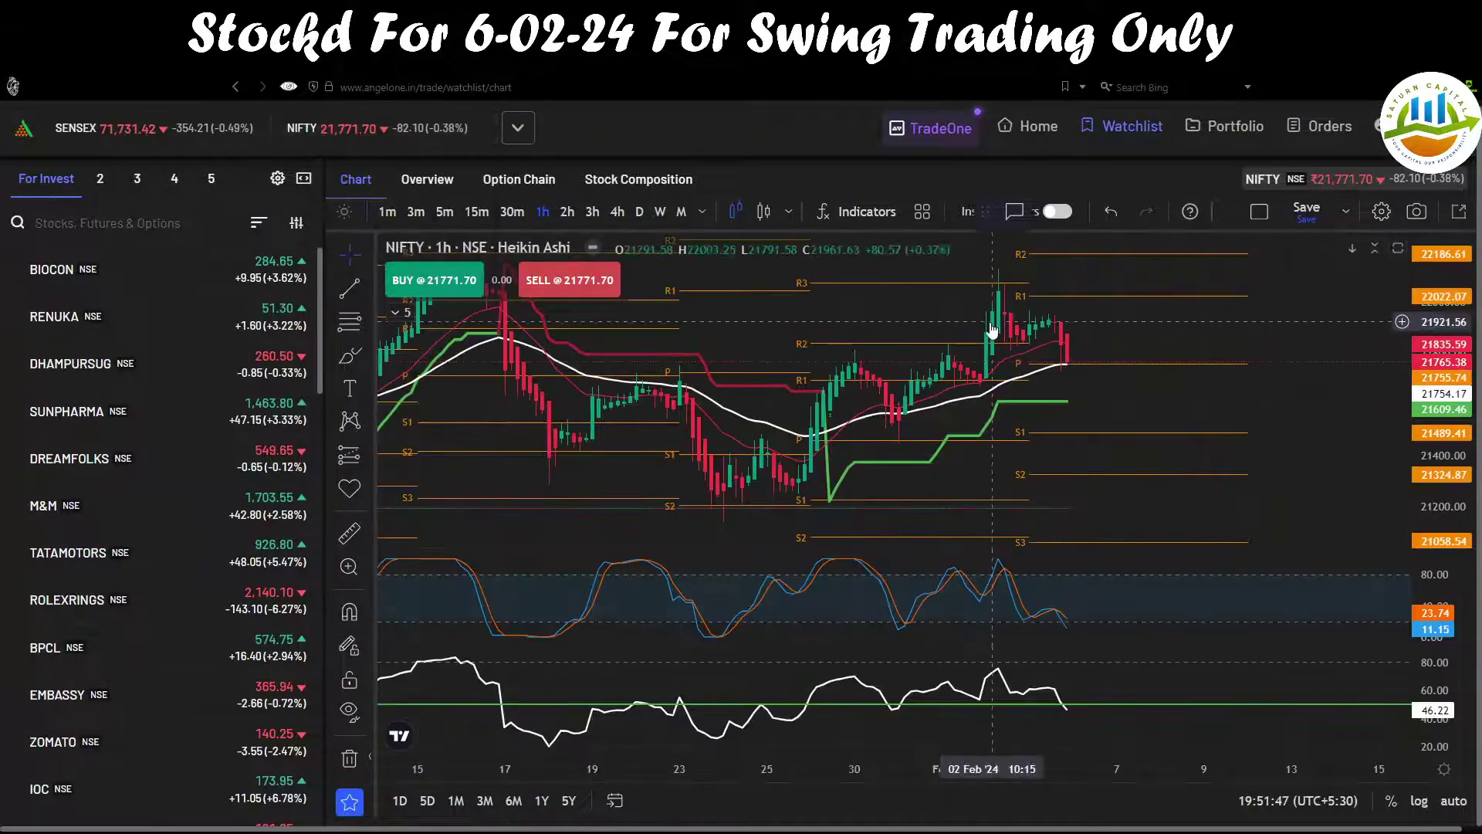
pyautogui.click(639, 212)
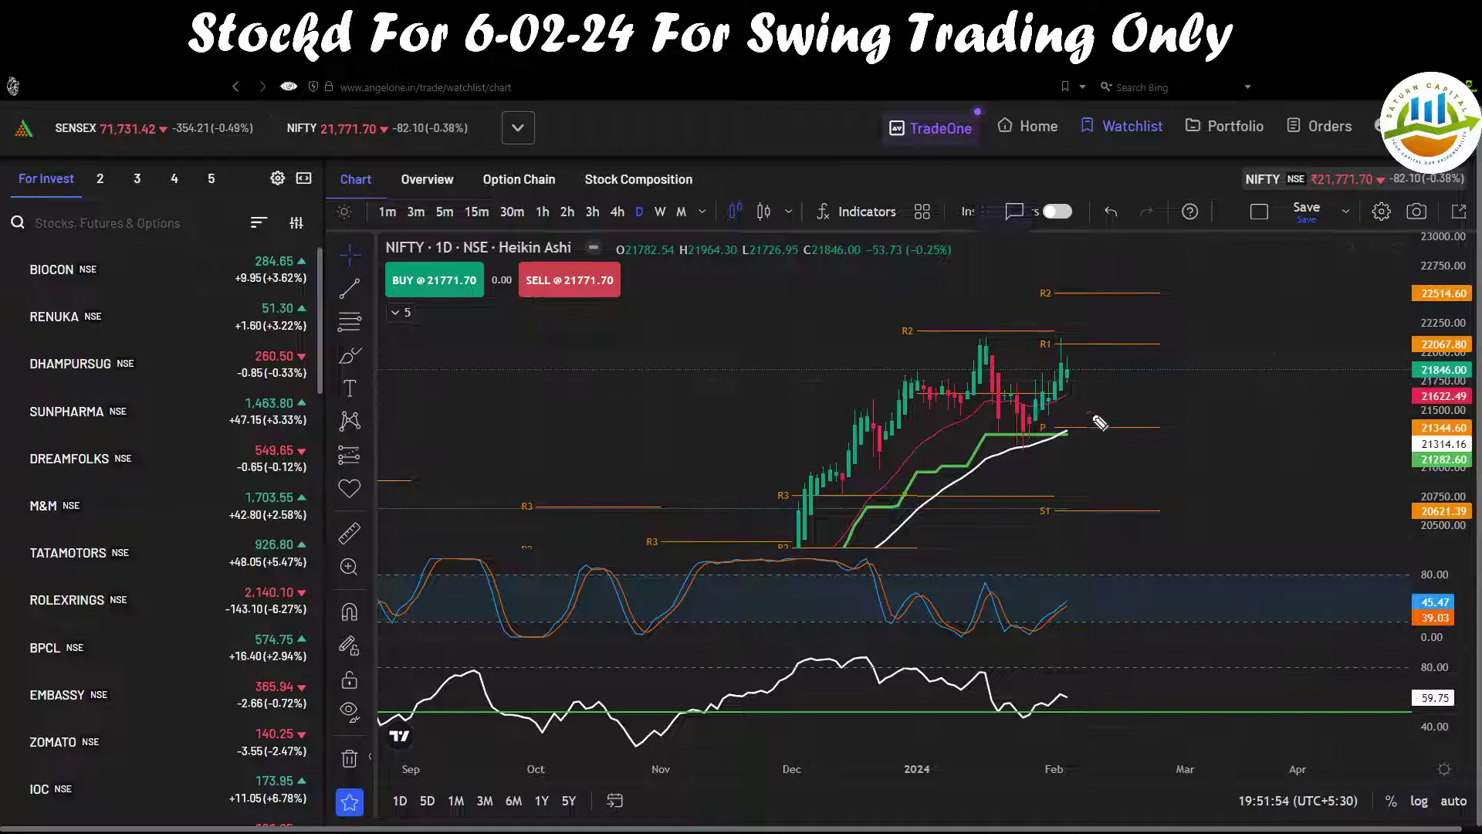
# Mark upward turns beside the moving averages, stochastic and RSI on NIFTY's daily chart with freehand strokes, and clear the marks.
pyautogui.moveTo(1068, 397); pyautogui.dragTo(1102, 376)
pyautogui.moveTo(1068, 435); pyautogui.dragTo(1104, 407)
pyautogui.moveTo(1028, 627); pyautogui.dragTo(1098, 579)
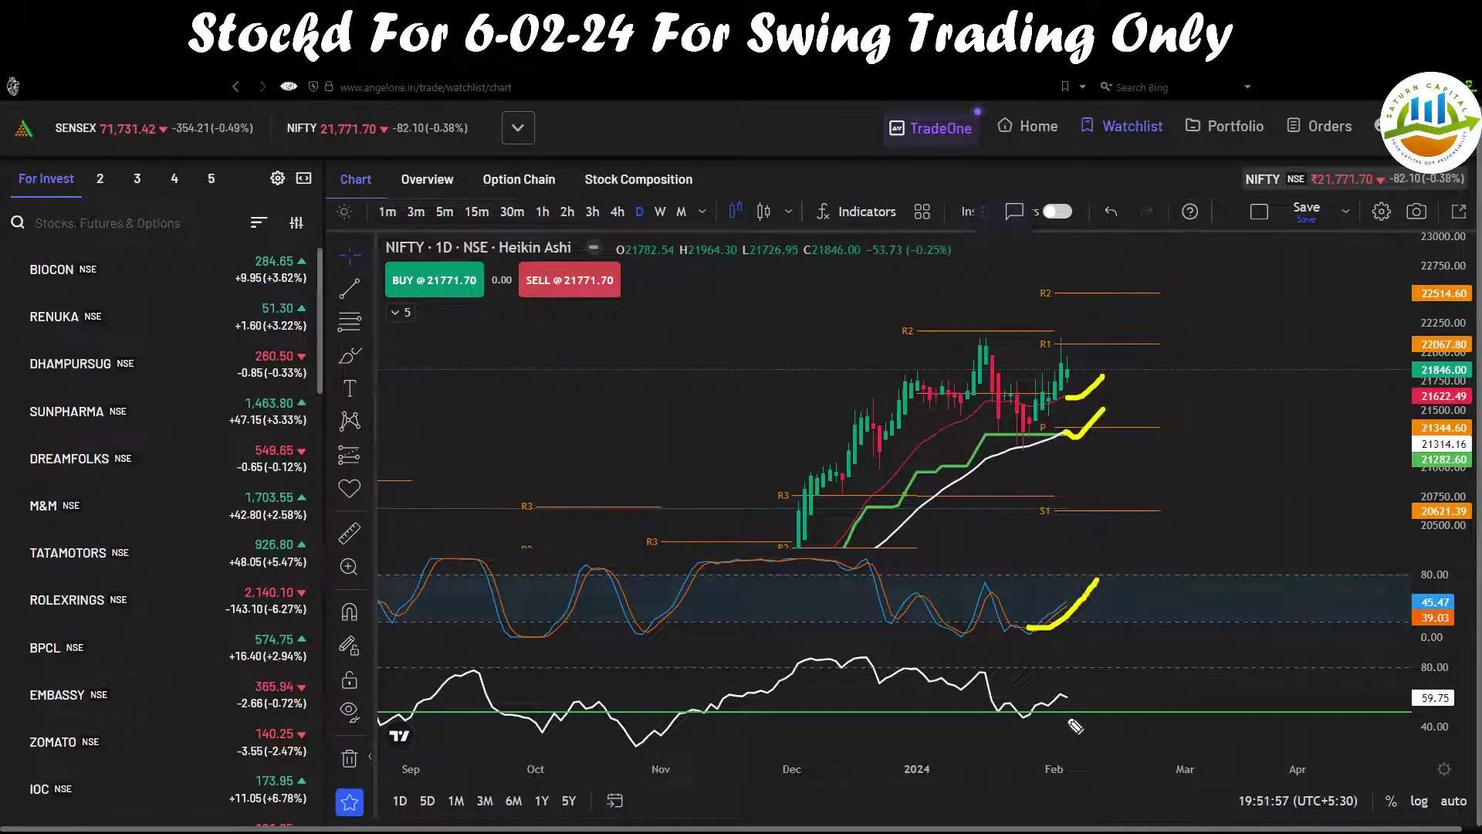
pyautogui.moveTo(1034, 716); pyautogui.dragTo(1081, 683)
pyautogui.press('Escape')
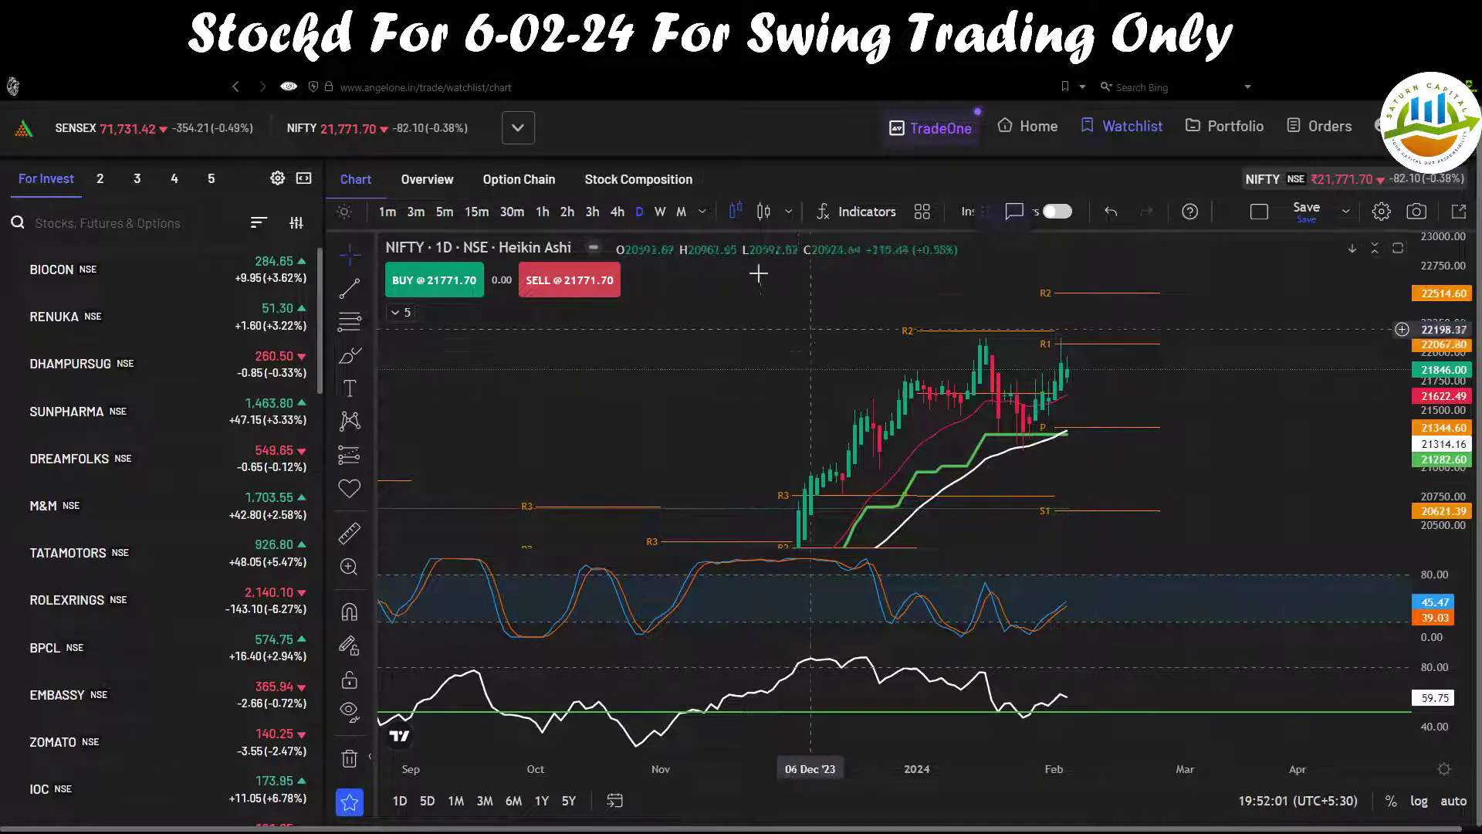
# Set the NIFTY chart to the 4h interval and mark the red resistance line, the white moving average level and a stochastic decline.
pyautogui.click(617, 212)
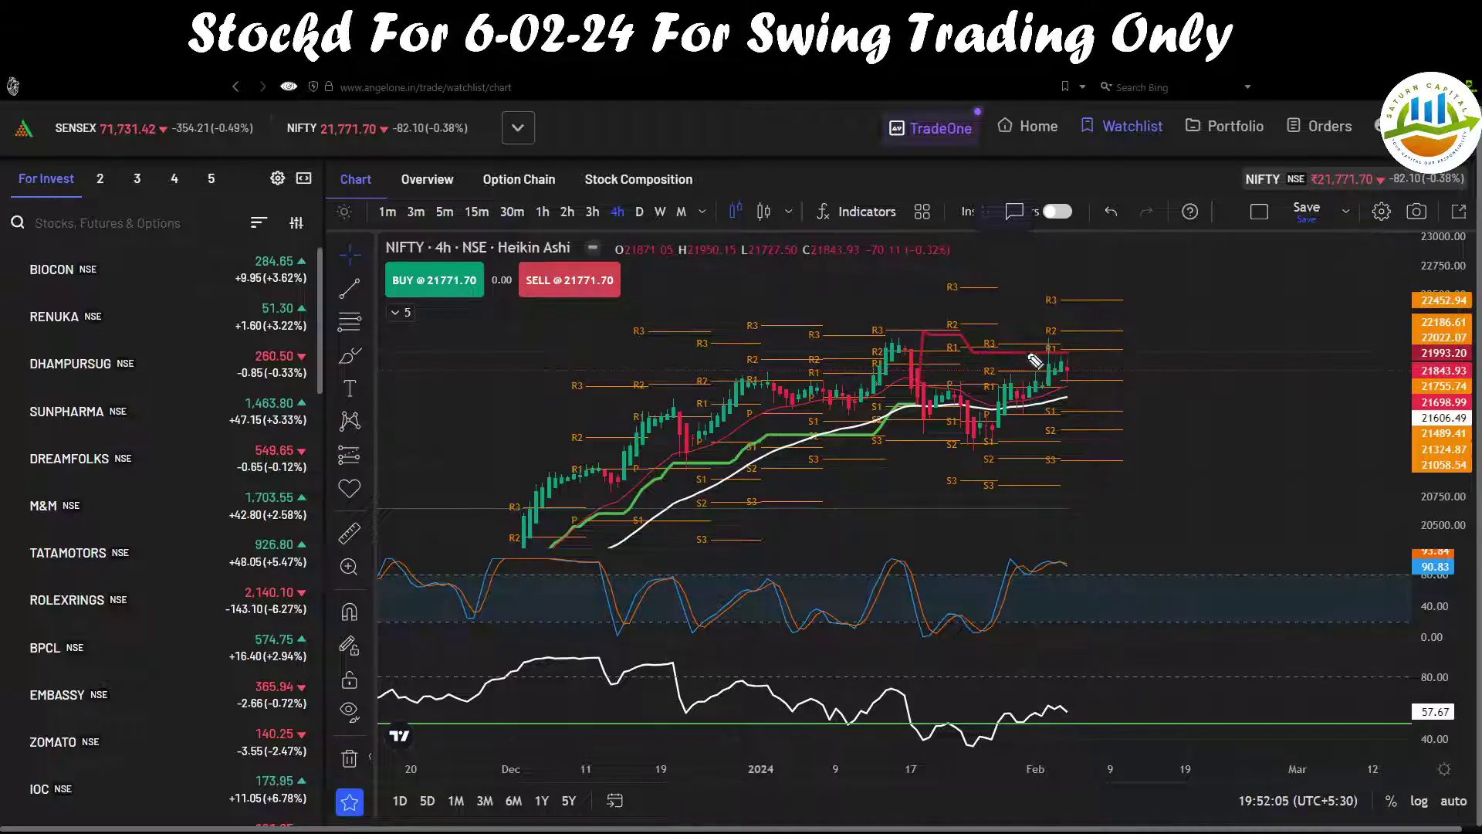
pyautogui.moveTo(1031, 355); pyautogui.dragTo(1167, 349)
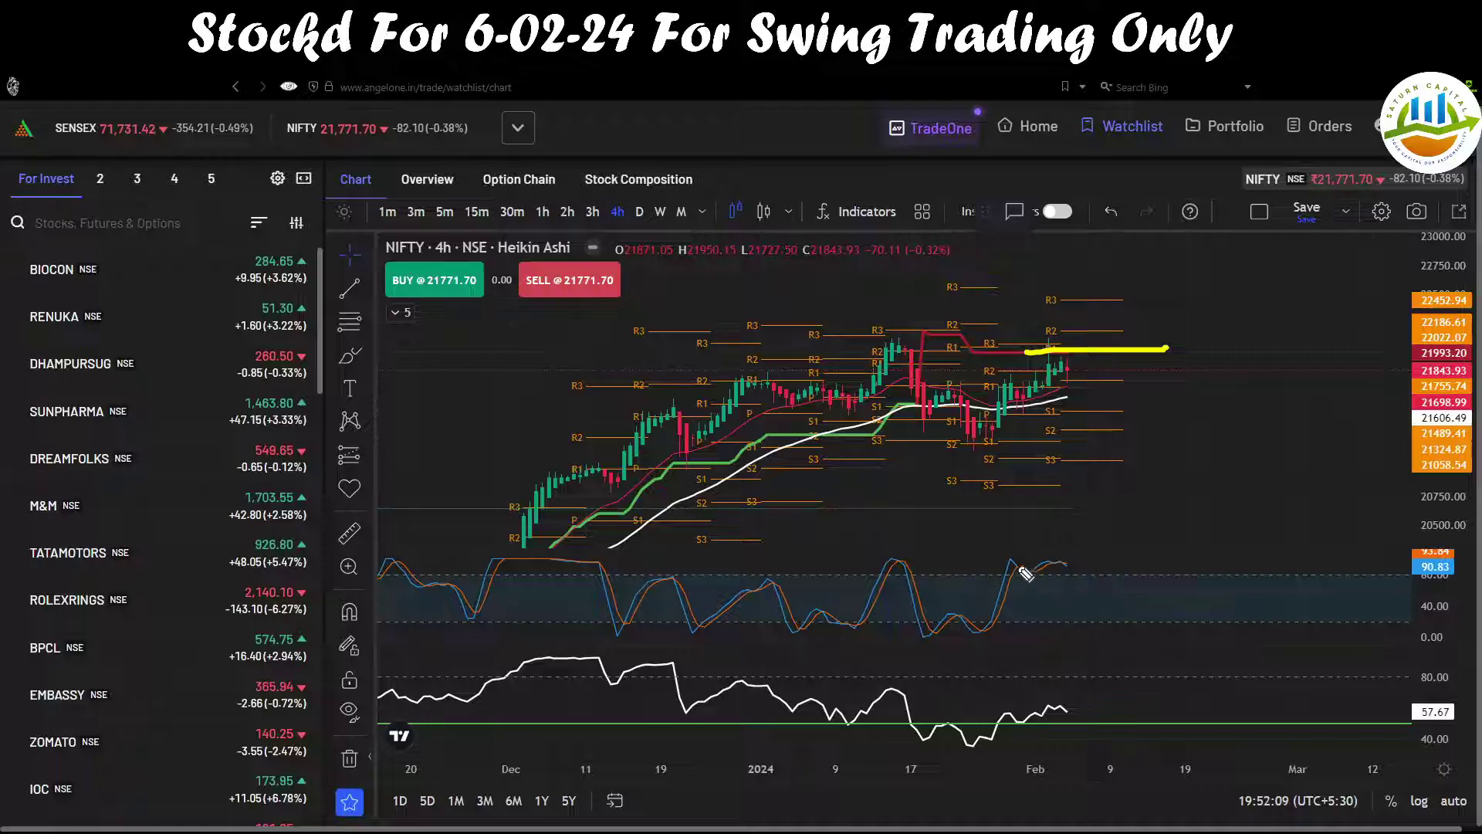
pyautogui.click(1066, 565)
pyautogui.moveTo(1081, 581); pyautogui.dragTo(1097, 624)
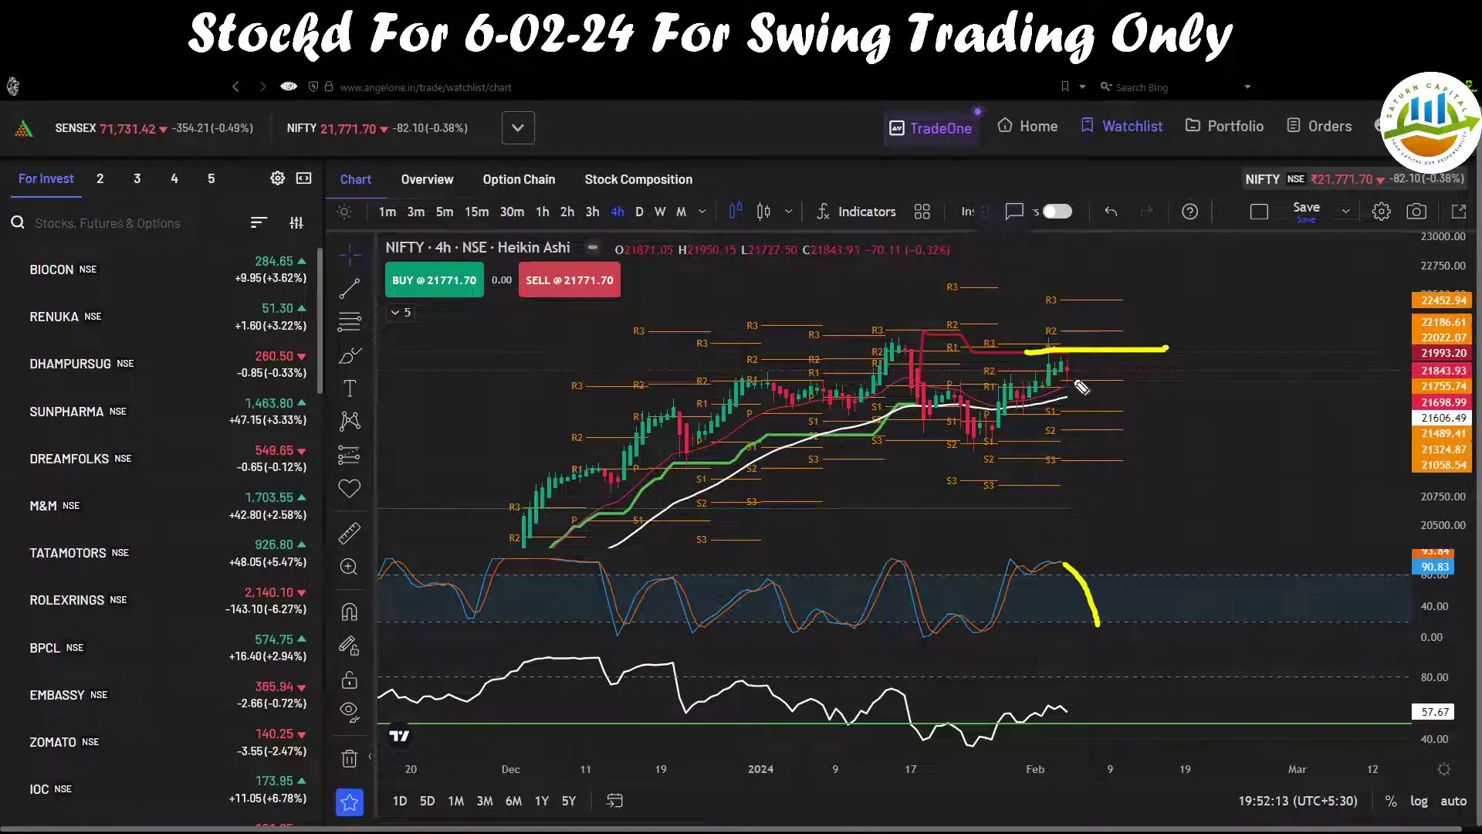
pyautogui.moveTo(1064, 399); pyautogui.dragTo(1419, 399)
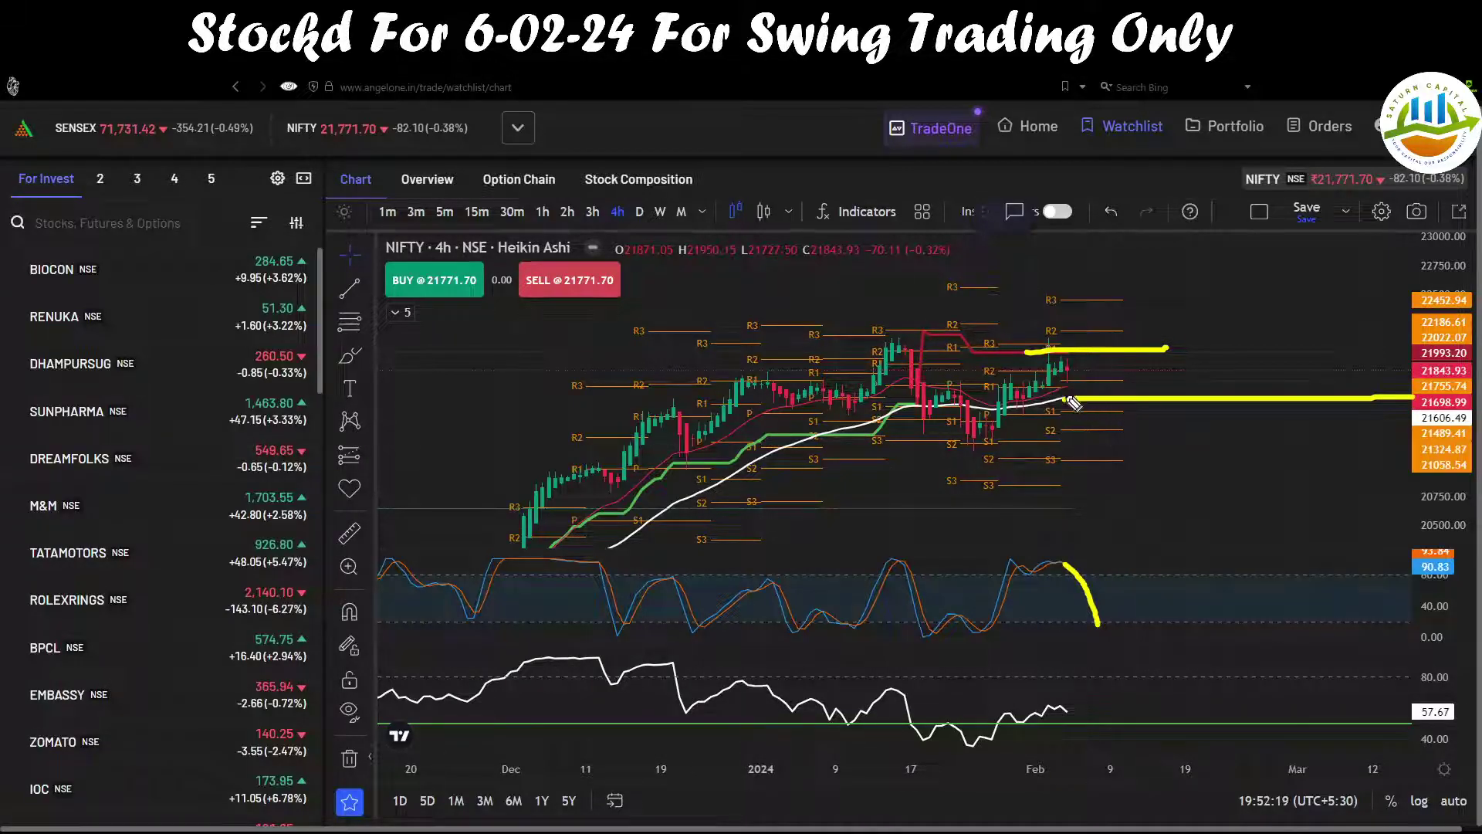
# Sketch a dip and rebound on the stochastic and RSI plus a rise from the marked moving average, and clear all marks.
pyautogui.moveTo(1098, 625)
pyautogui.mouseDown()
pyautogui.moveTo(1109, 651)
pyautogui.moveTo(1137, 613)
pyautogui.mouseUp()
pyautogui.moveTo(1071, 720)
pyautogui.mouseDown()
pyautogui.moveTo(1088, 739)
pyautogui.moveTo(1129, 704)
pyautogui.mouseUp()
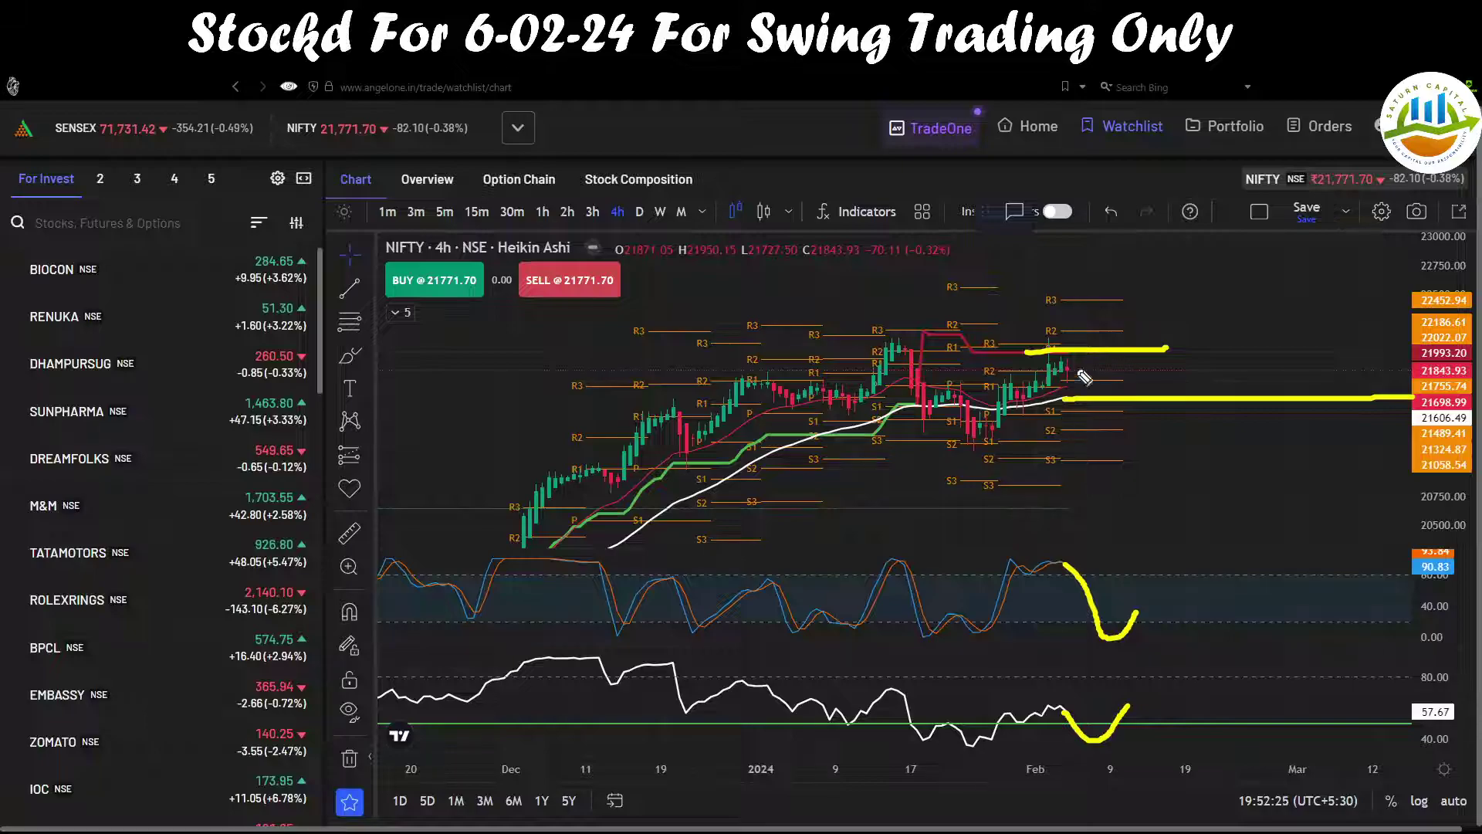
pyautogui.moveTo(1073, 395); pyautogui.dragTo(1090, 344)
pyautogui.press('Escape')
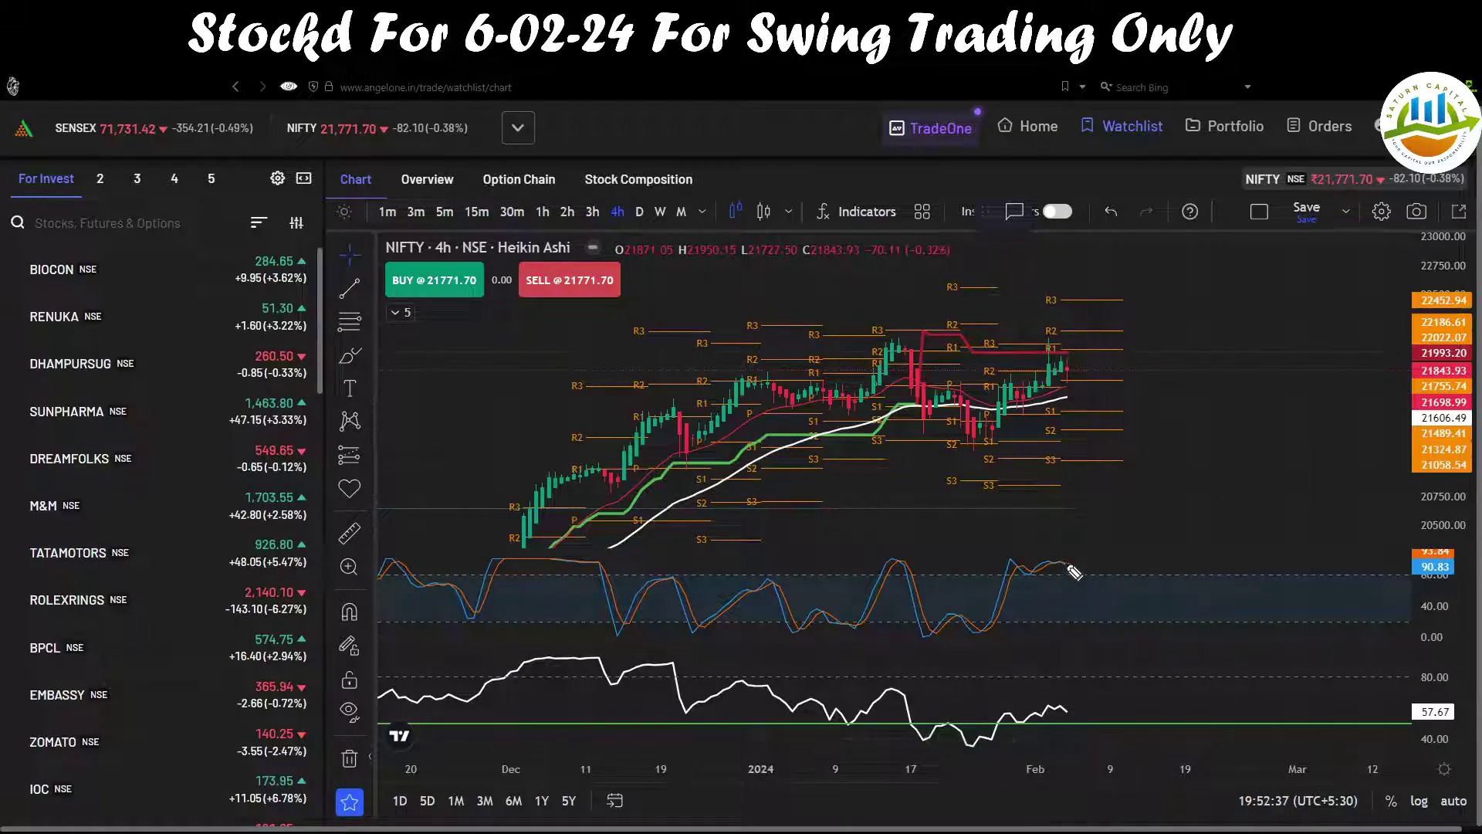
# Sketch the possible next swing from the latest stochastic and RSI points on the 4h chart, and clear the strokes.
pyautogui.moveTo(1066, 562)
pyautogui.mouseDown()
pyautogui.moveTo(1090, 616)
pyautogui.moveTo(1132, 596)
pyautogui.mouseUp()
pyautogui.moveTo(1064, 711)
pyautogui.mouseDown()
pyautogui.moveTo(1117, 722)
pyautogui.moveTo(1124, 709)
pyautogui.mouseUp()
pyautogui.press('Escape')
# Switch to the OUR PERFORMANCE journal in Google Sheets and select TCS's maximum loss cell in row 165.
pyautogui.click(1228, 77)
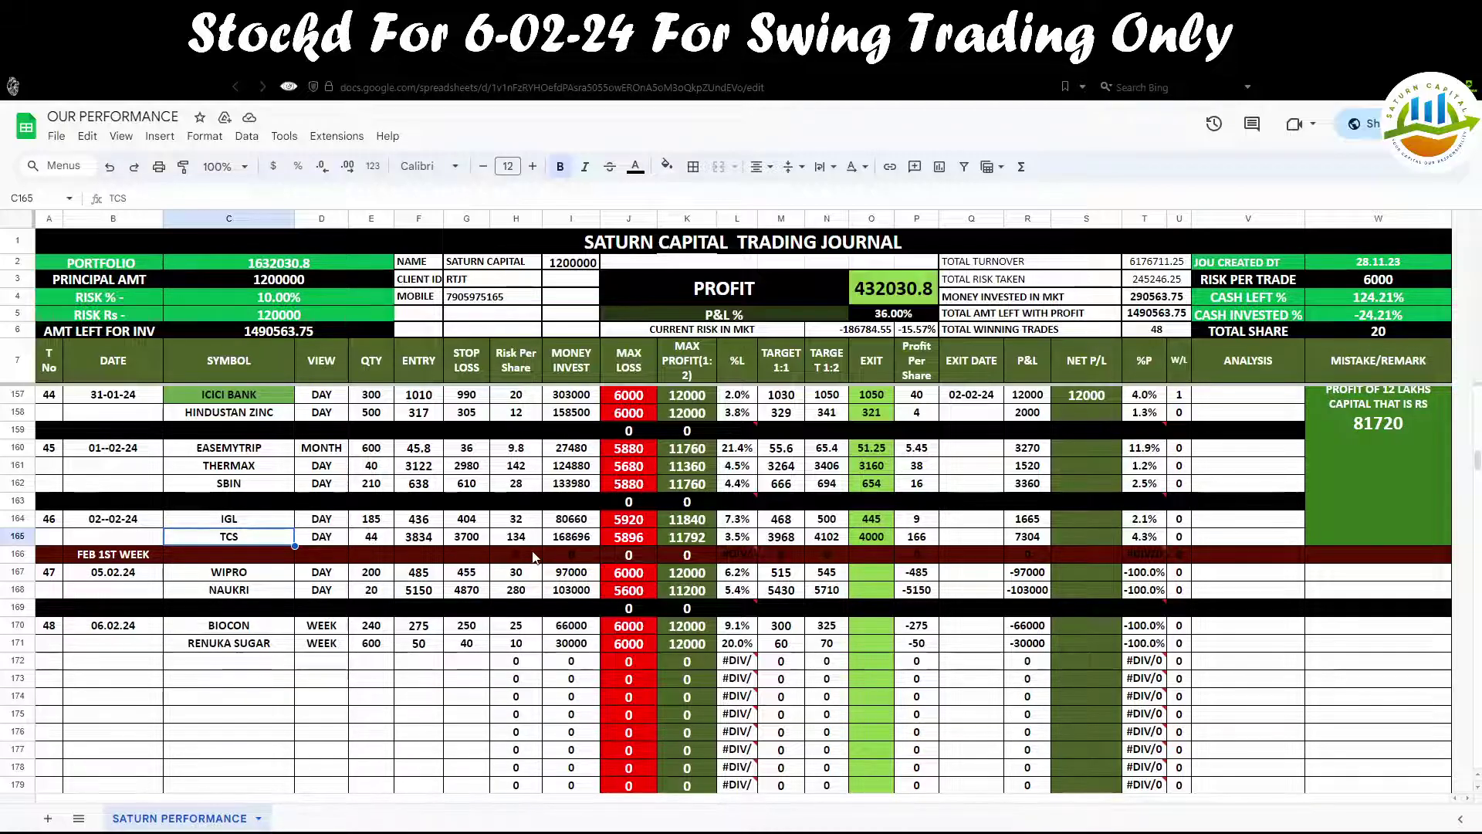
pyautogui.click(641, 539)
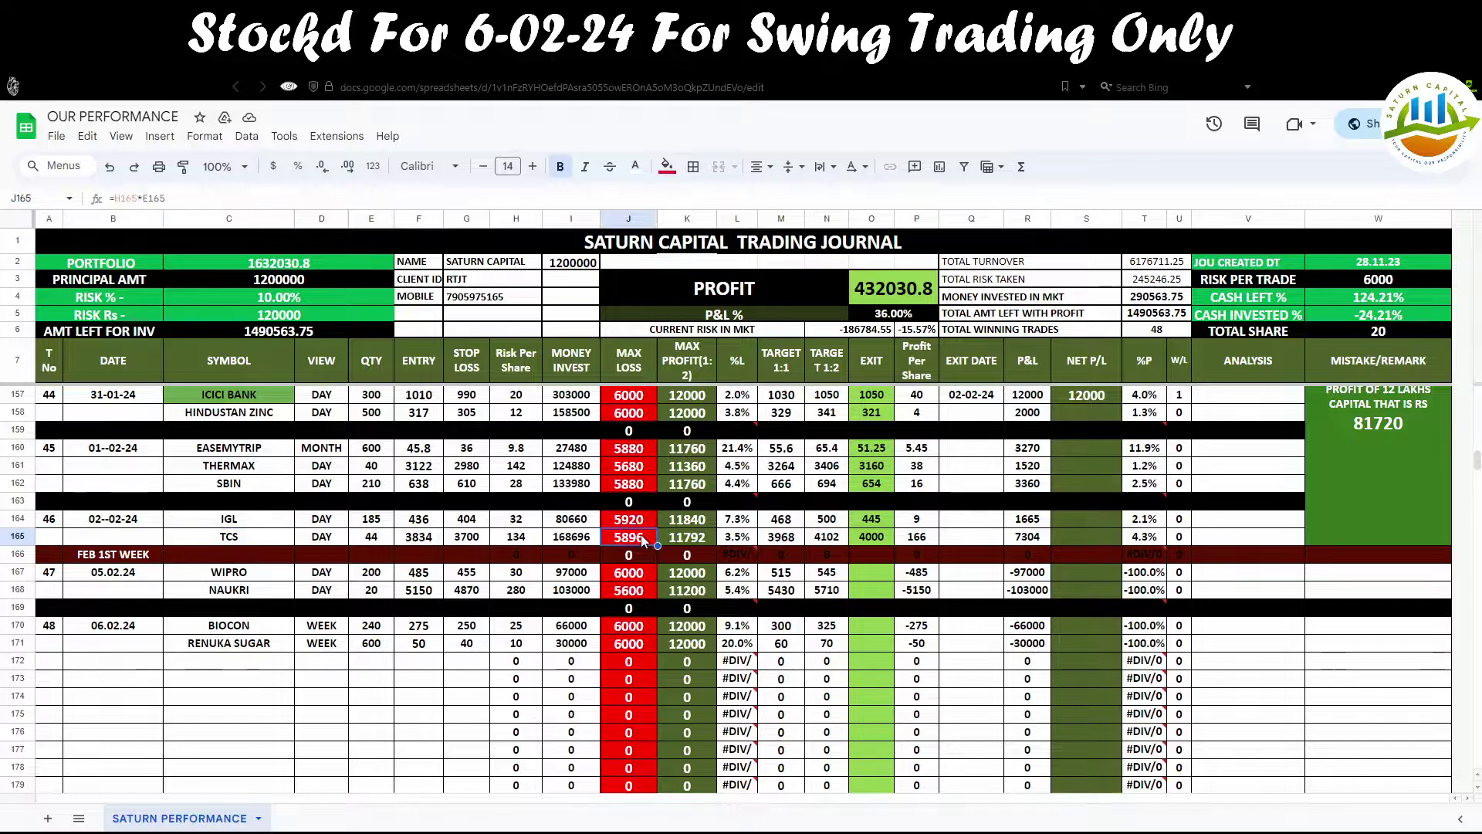